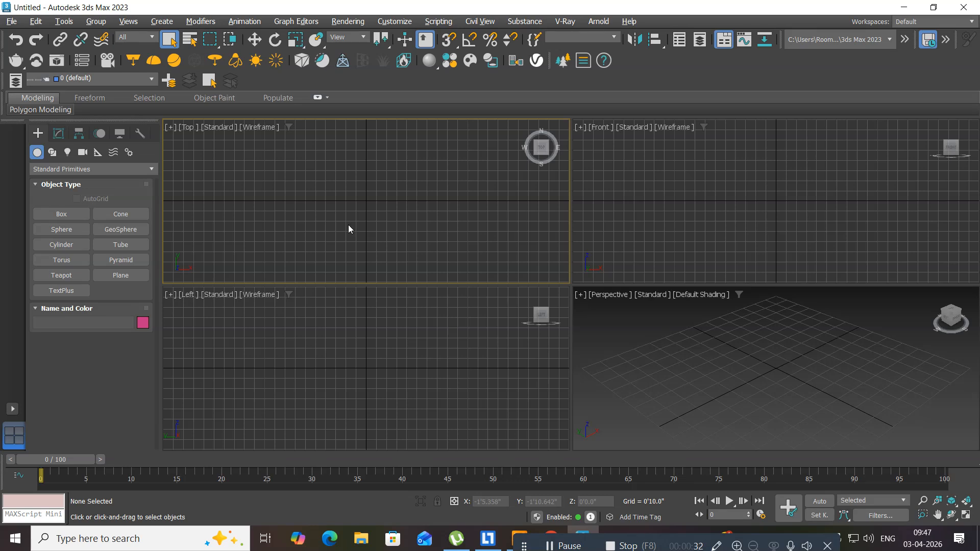
# Step: Create a box about 3'4" long, 10'3" wide and 4'3" high in the Top view
pyautogui.moveTo(259, 165); pyautogui.dragTo(341, 241)
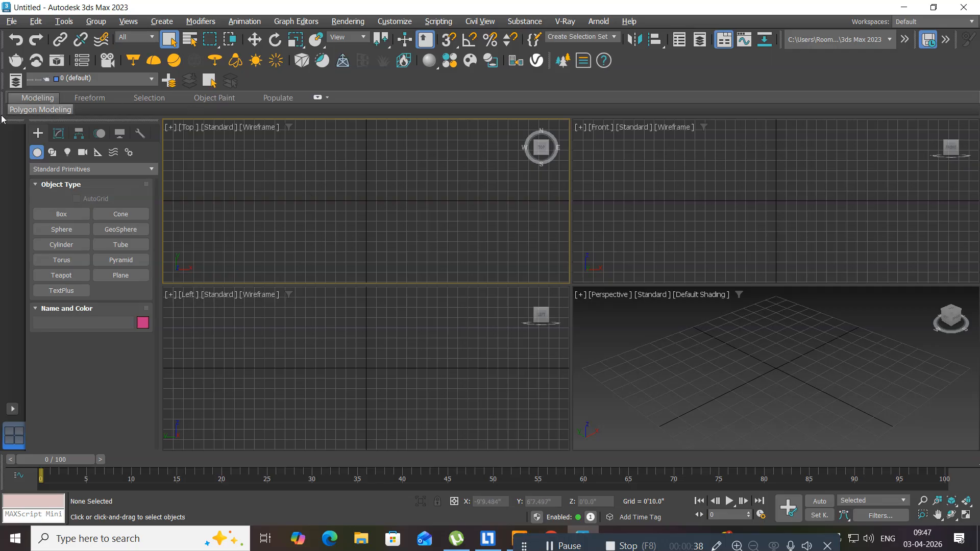
pyautogui.click(66, 214)
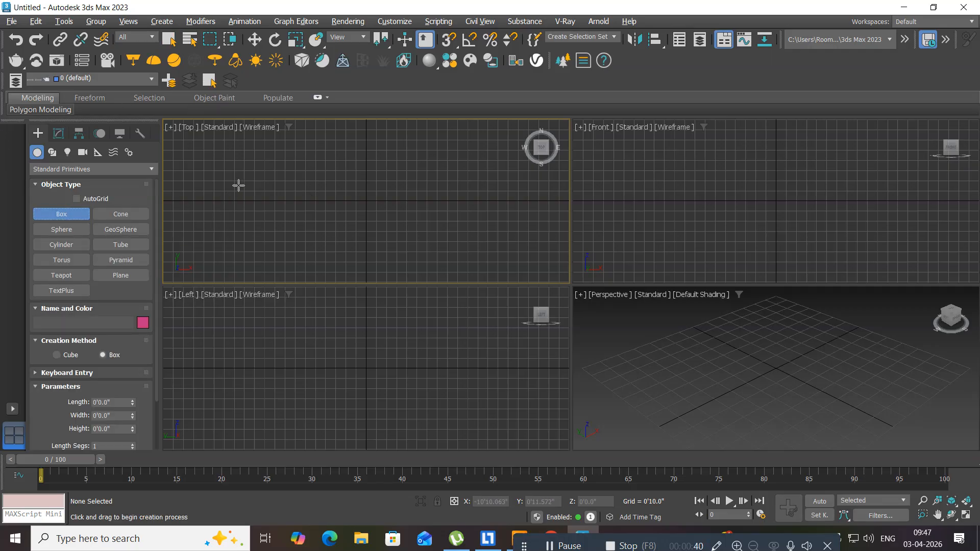
pyautogui.moveTo(275, 178); pyautogui.dragTo(399, 219)
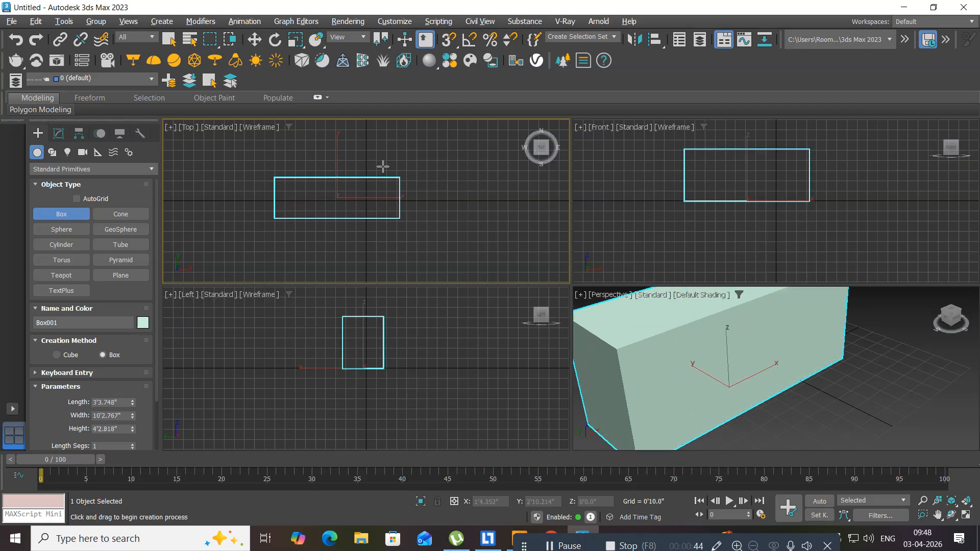
# Step: Set the box's length to 3'0", width to 6'0" and height to 3'0"
pyautogui.click(254, 41)
pyautogui.click(59, 134)
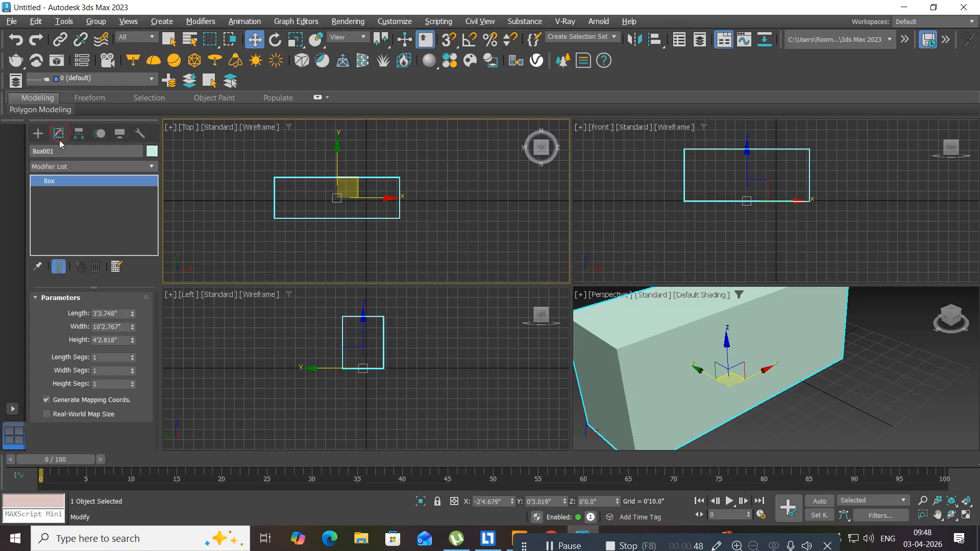
pyautogui.click(102, 313)
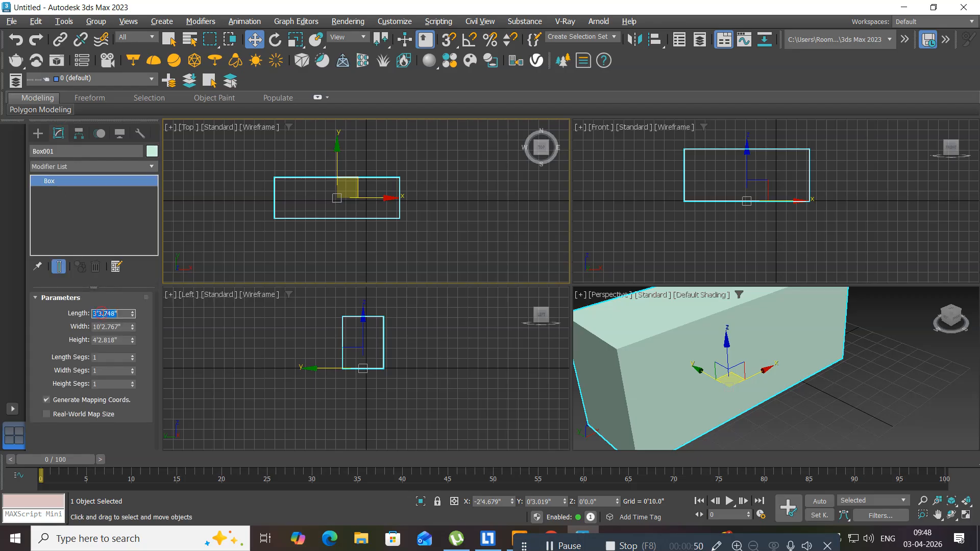
pyautogui.write('3')
pyautogui.press('Return')
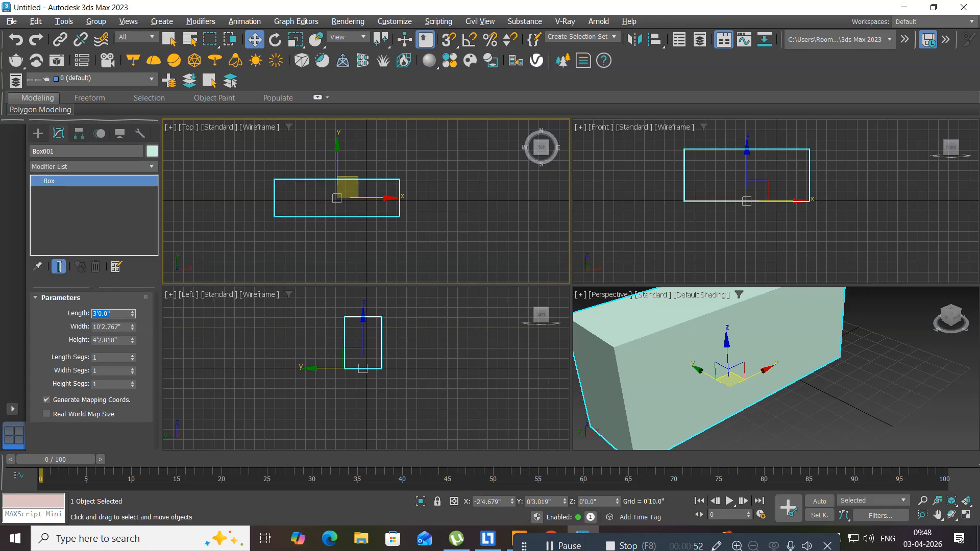
pyautogui.click(98, 326)
pyautogui.write('6')
pyautogui.press('Return')
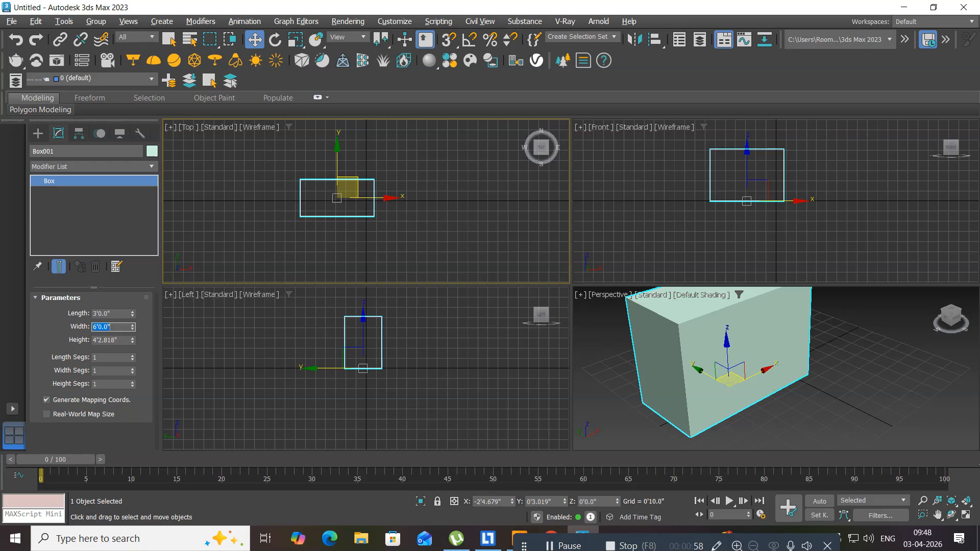
pyautogui.click(108, 339)
pyautogui.write('3')
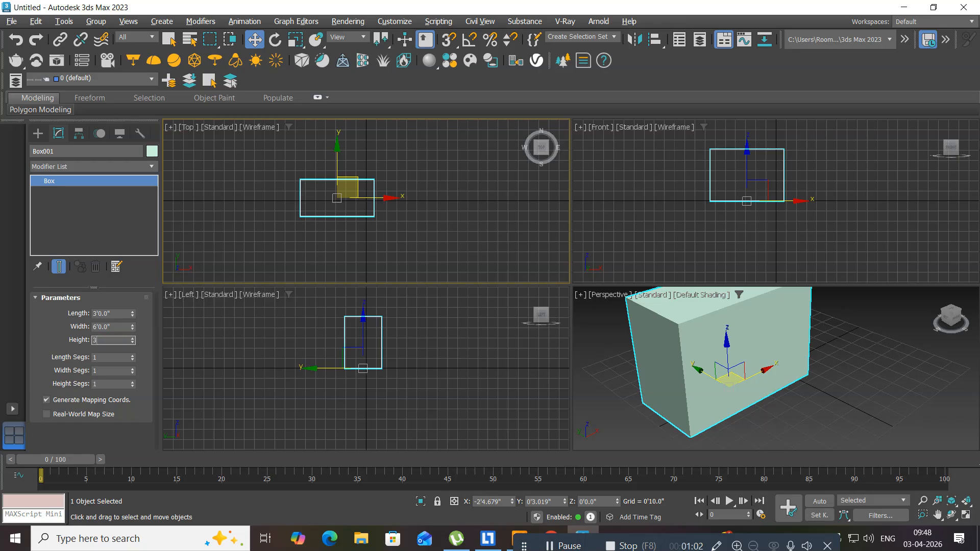
pyautogui.press('Return')
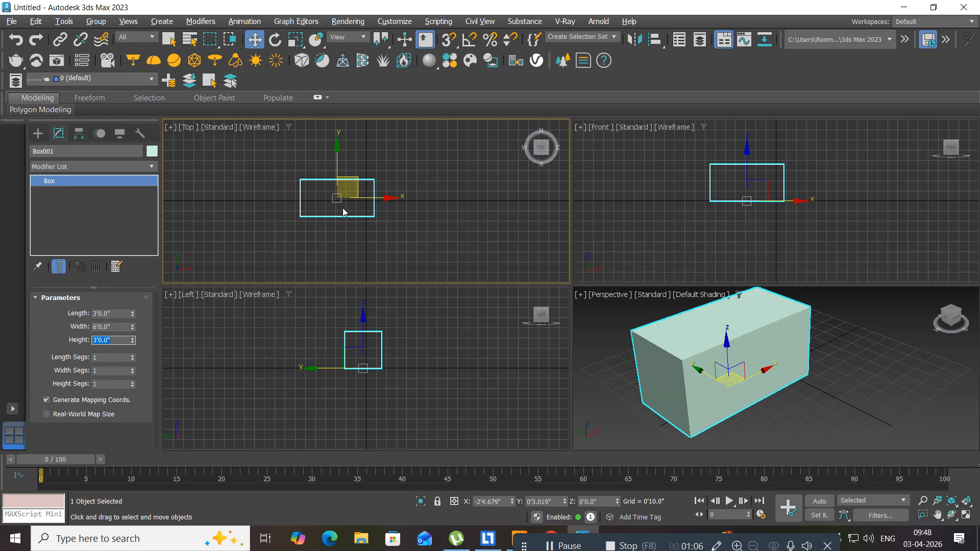
# Step: Add an Edit Poly modifier to the box
pyautogui.moveTo(339, 198); pyautogui.dragTo(340, 195, button='middle')
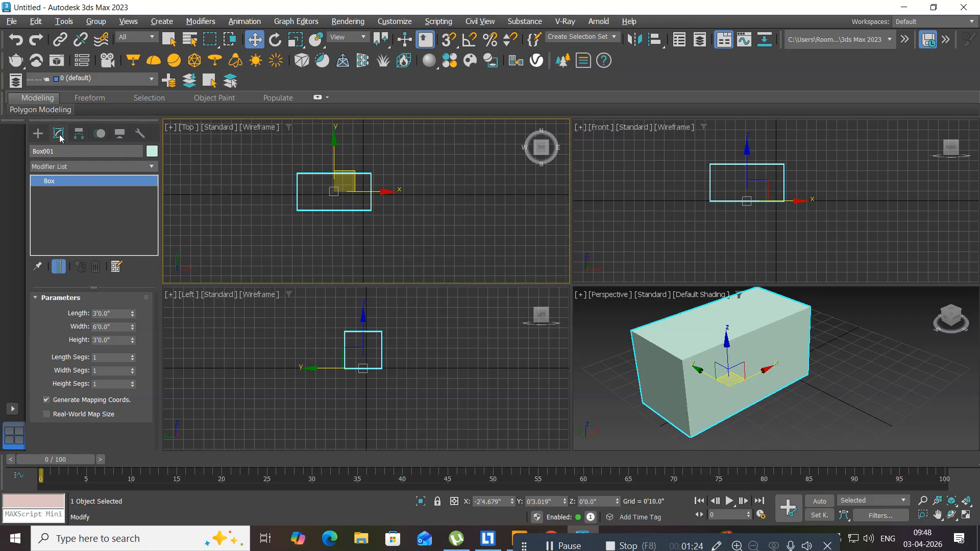
pyautogui.click(152, 168)
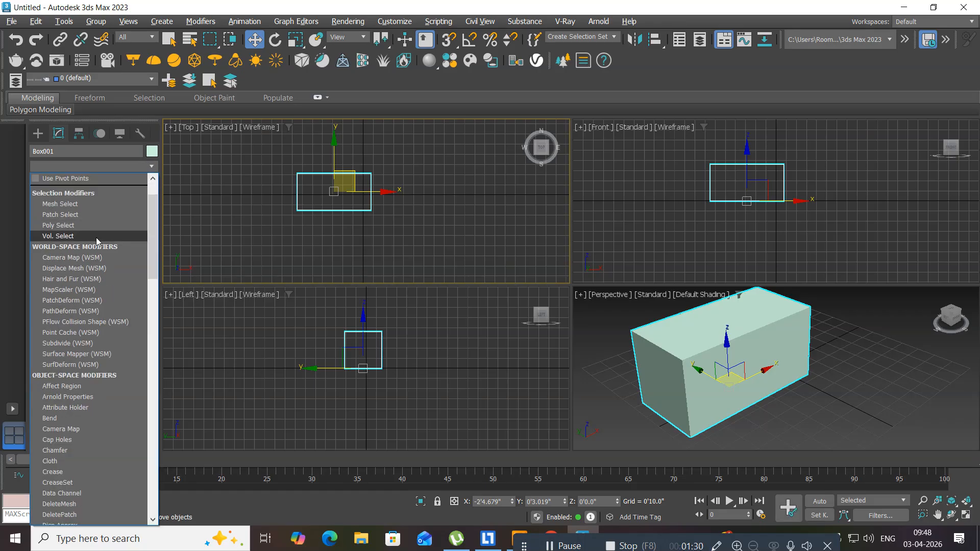
pyautogui.write('esh')
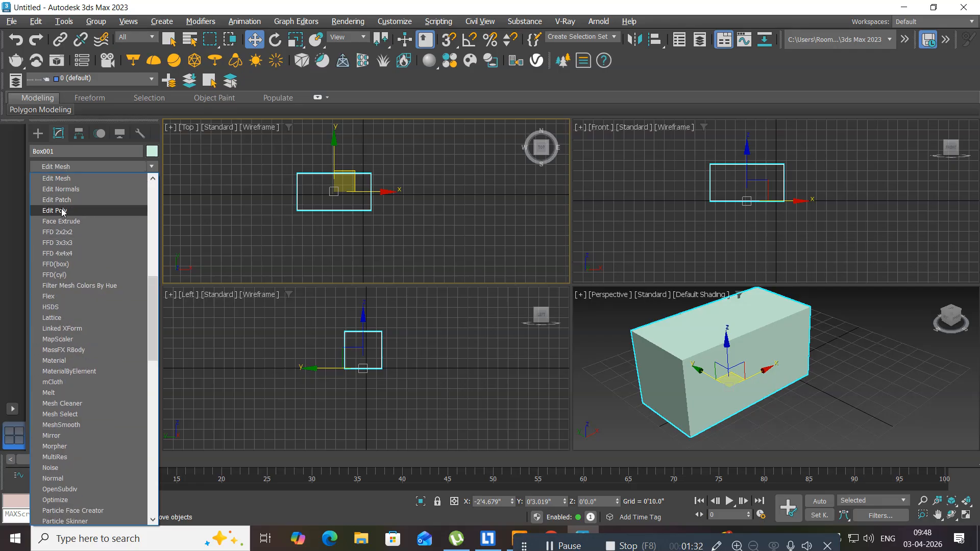
pyautogui.click(64, 211)
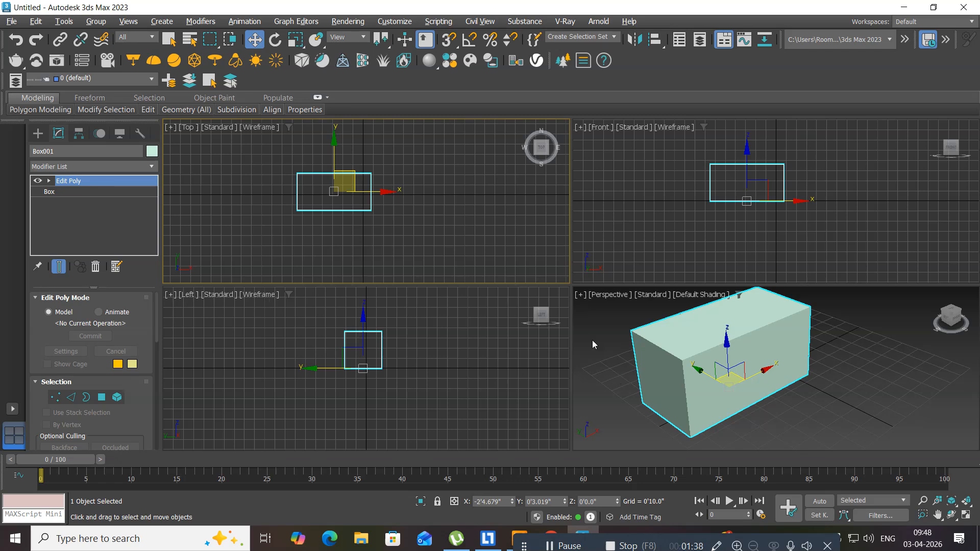
# Step: At vertex level, move the box's upper-left corner vertices about 1'9" outward along Y in the Top view
pyautogui.moveTo(380, 208); pyautogui.dragTo(397, 206, button='middle')
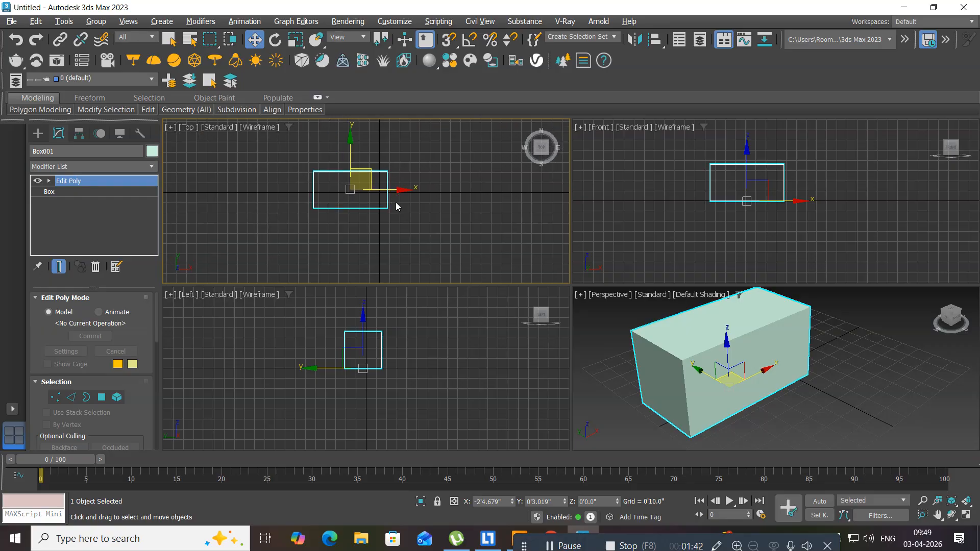
pyautogui.hotkey('alt', 'w')
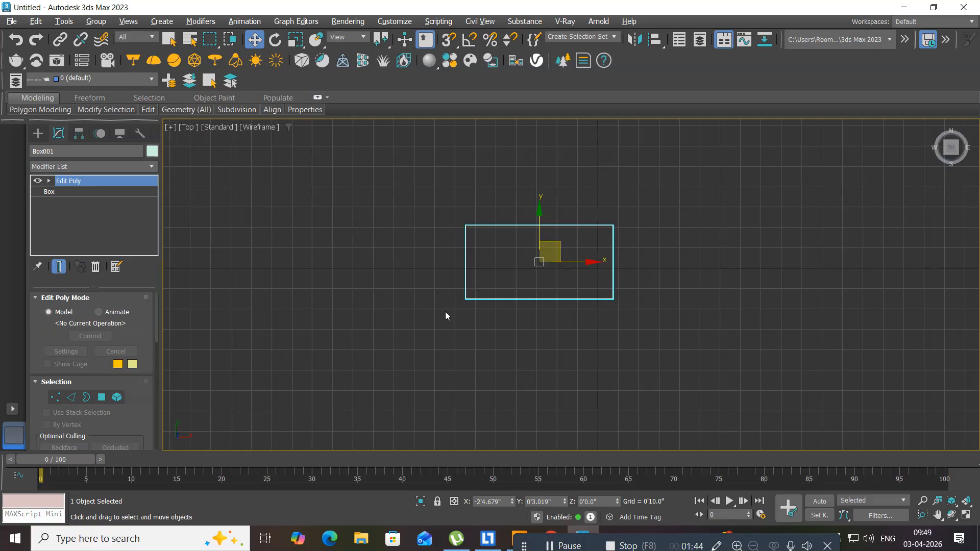
pyautogui.moveTo(482, 311); pyautogui.dragTo(419, 324, button='middle')
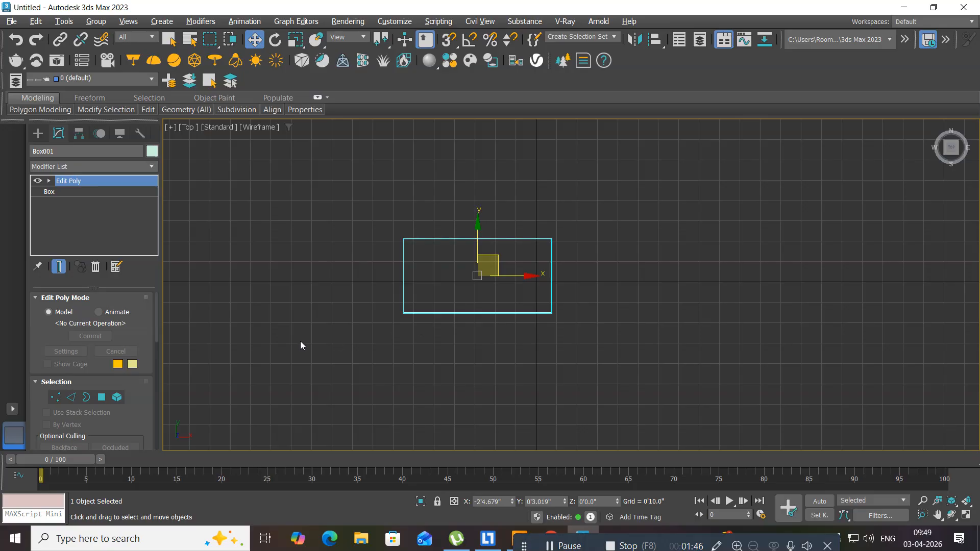
pyautogui.click(57, 398)
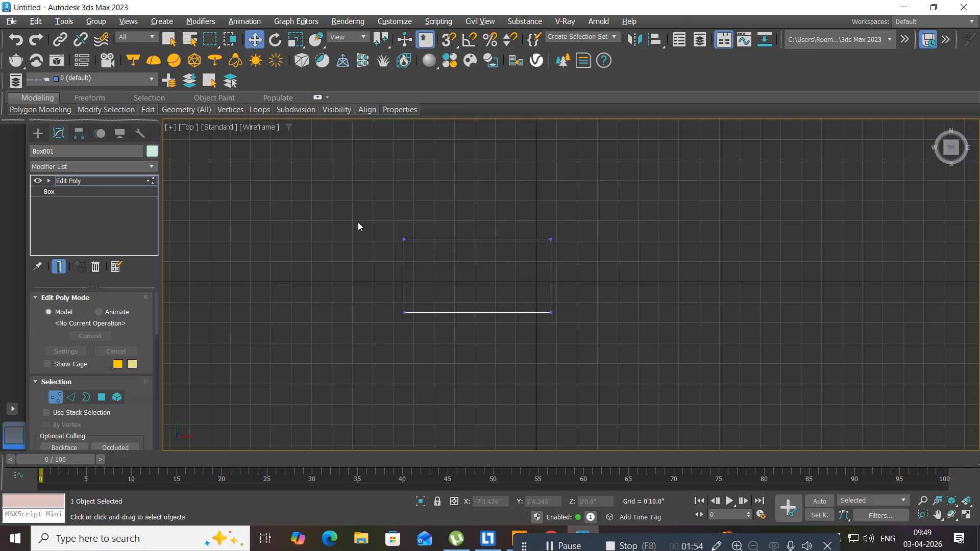
pyautogui.hotkey('alt', 'w')
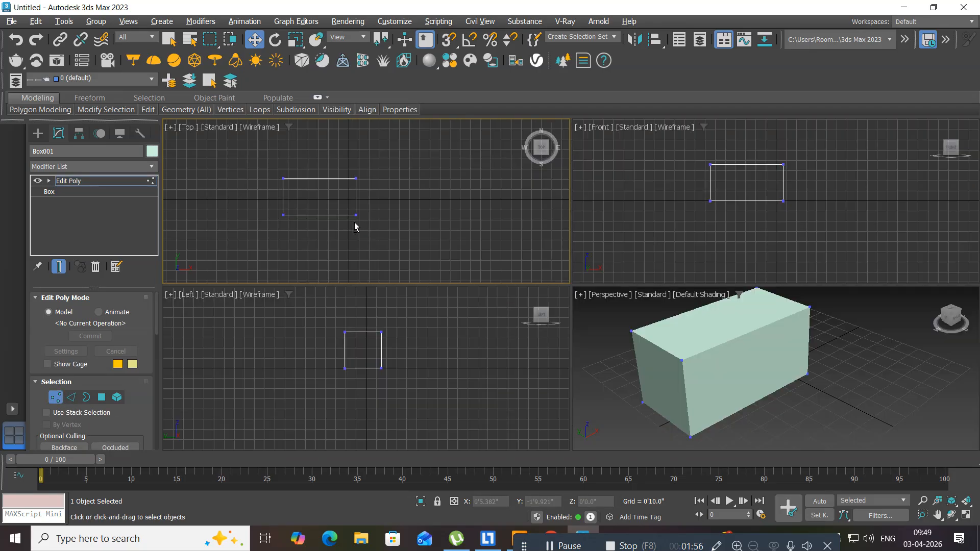
pyautogui.moveTo(263, 167); pyautogui.dragTo(282, 139)
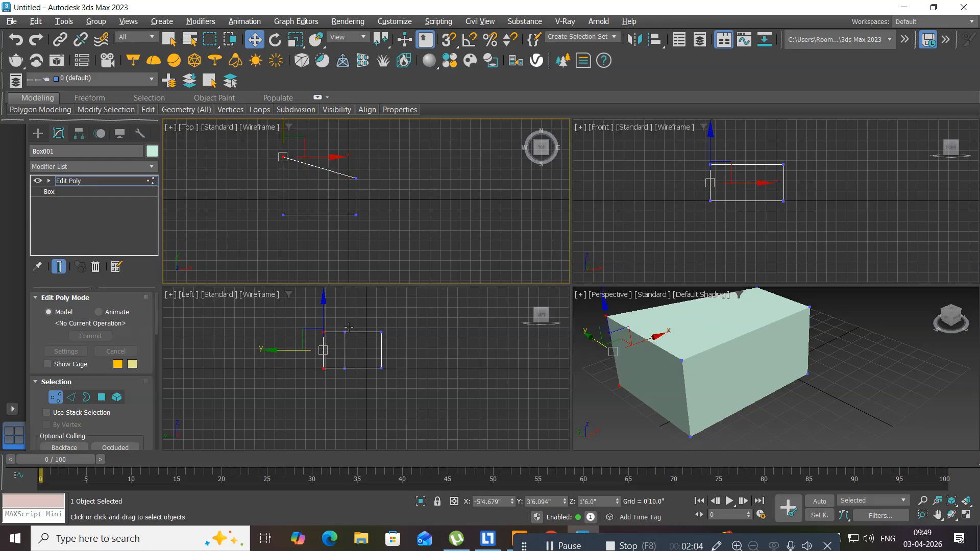
# Step: Select the outermost vertices in the Left view and move them about 2'9" farther outward along Y
pyautogui.click(274, 352)
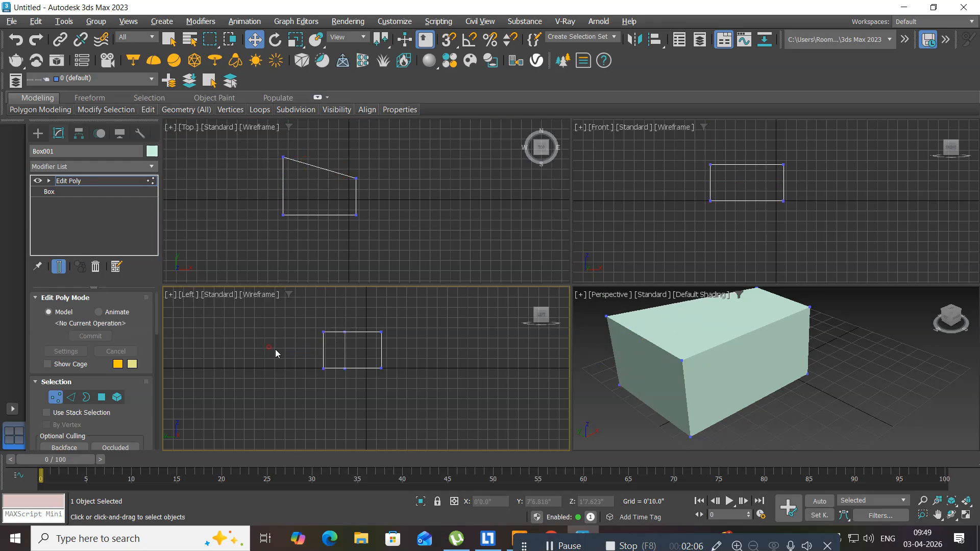
pyautogui.moveTo(313, 325); pyautogui.dragTo(323, 348)
pyautogui.scroll(-6, 659, 404)
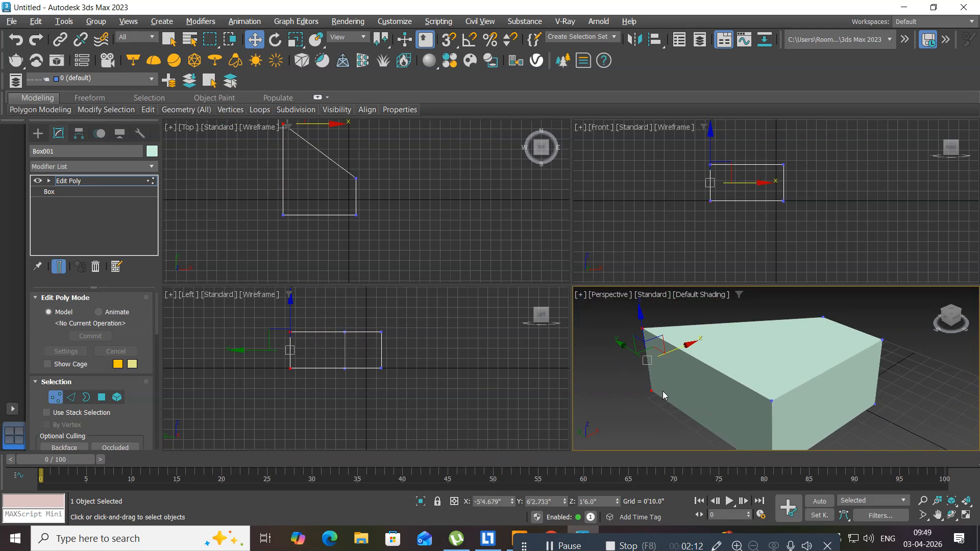
pyautogui.scroll(4, 664, 396)
pyautogui.scroll(-2, 661, 391)
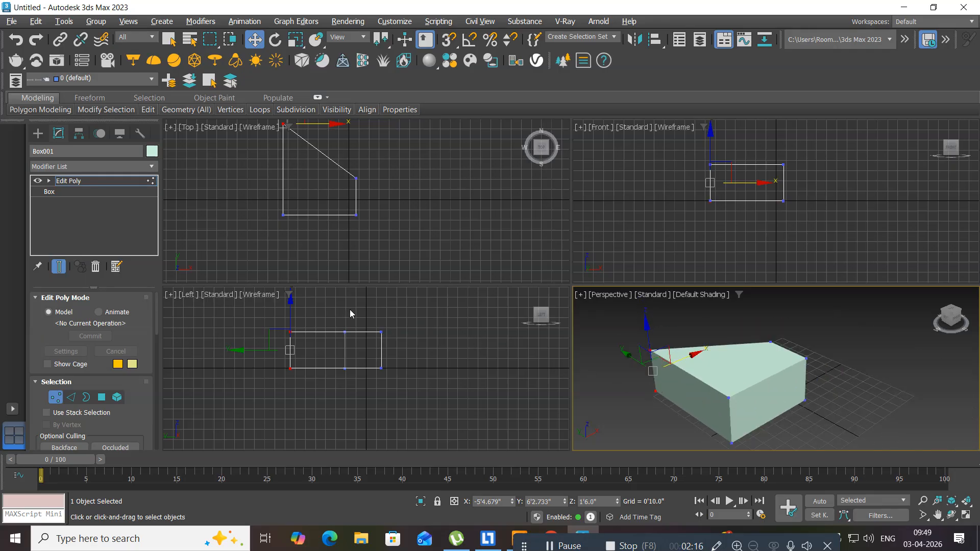
# Step: Undo both moves of the corner vertices
pyautogui.moveTo(285, 253); pyautogui.dragTo(284, 271, button='middle')
pyautogui.hotkey('ctrl', 'z')
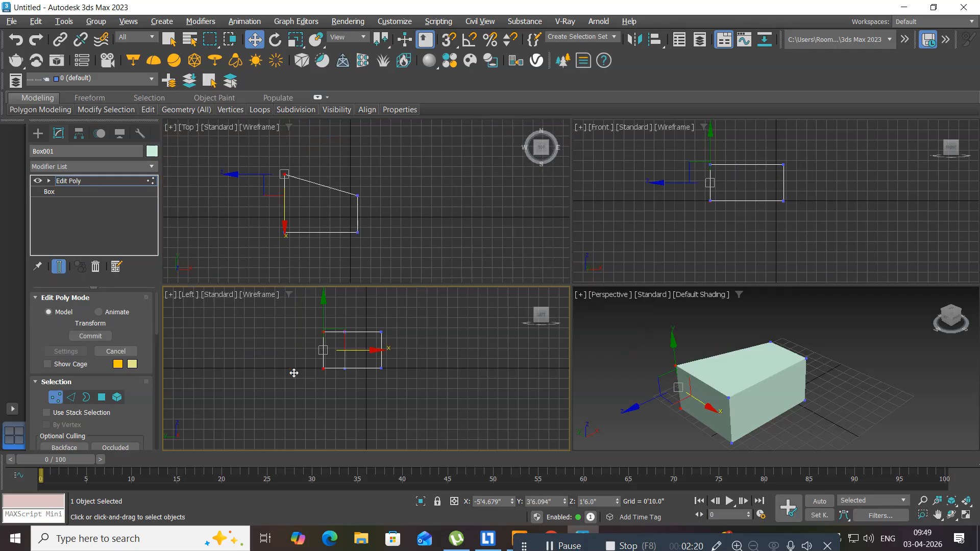
pyautogui.hotkey('ctrl', 'z')
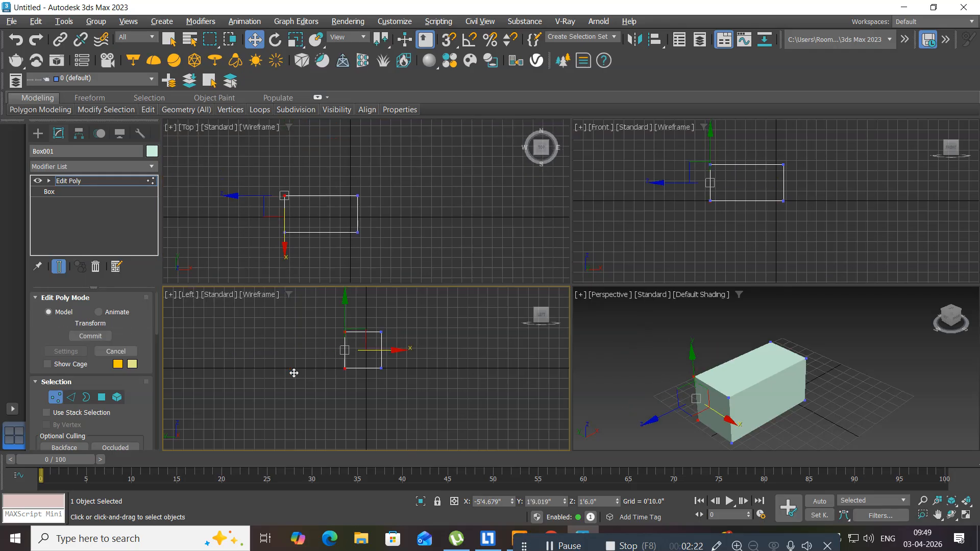
# Step: At edge level, move the box's long front top edge about 11" outward along Y and about 8" up in the Perspective view
pyautogui.click(72, 398)
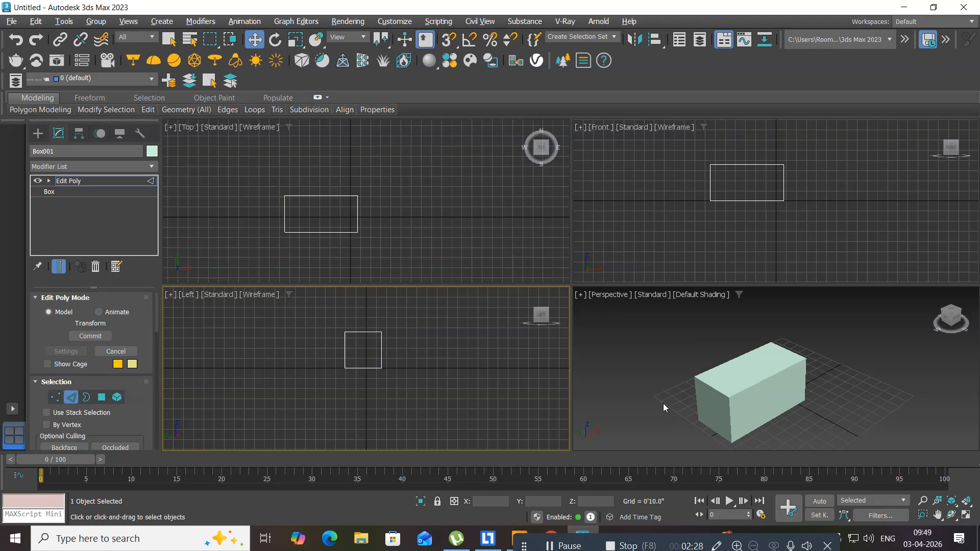
pyautogui.moveTo(744, 385); pyautogui.dragTo(737, 367, button='middle')
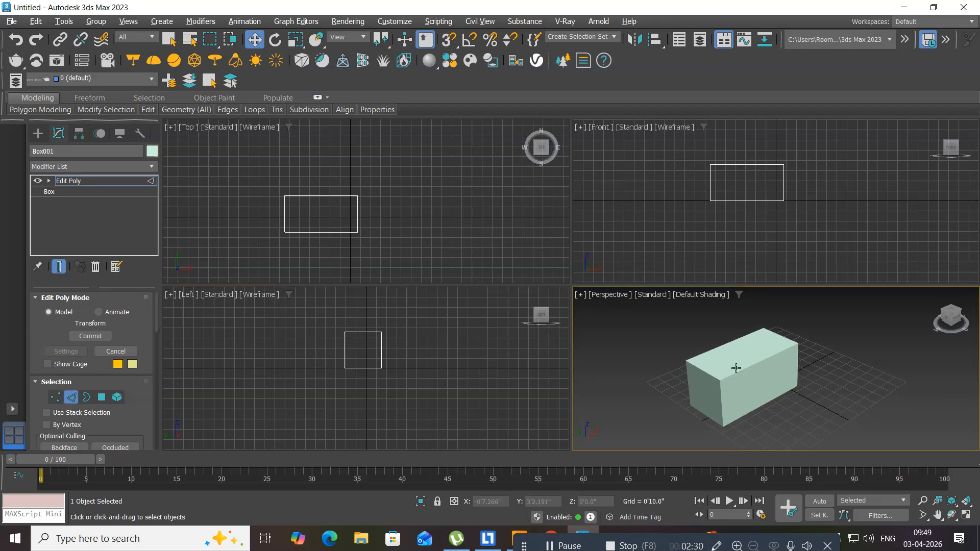
pyautogui.hotkey('alt', 'w')
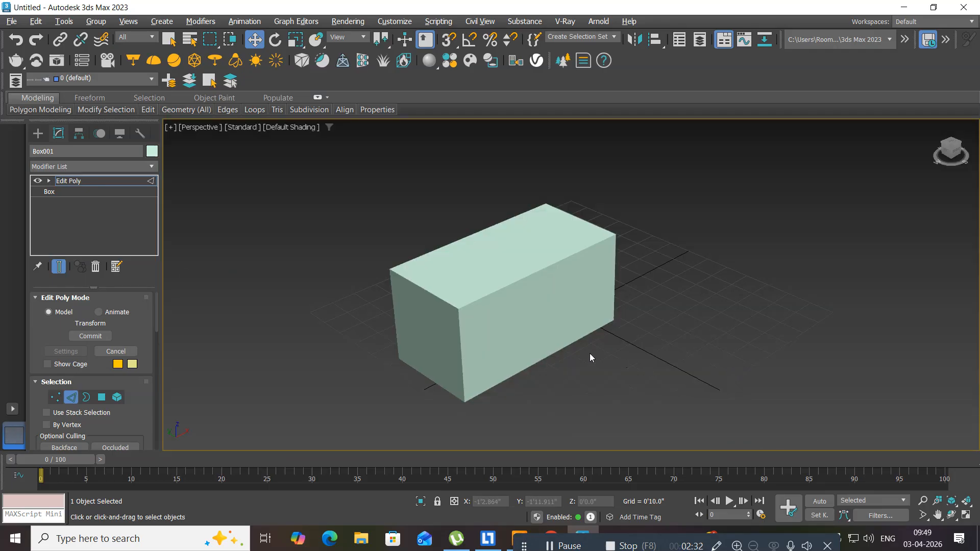
pyautogui.scroll(4, 589, 354)
pyautogui.scroll(-2, 590, 353)
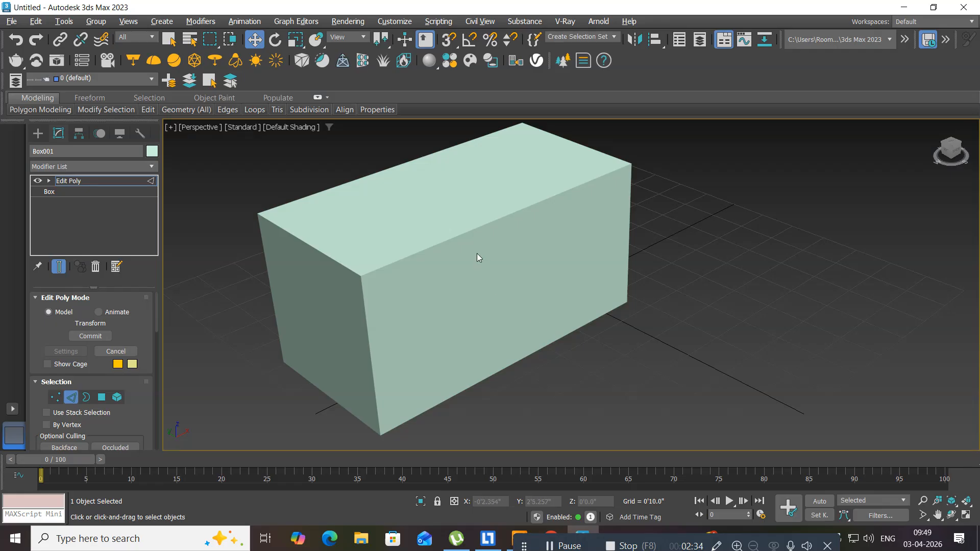
pyautogui.click(472, 233)
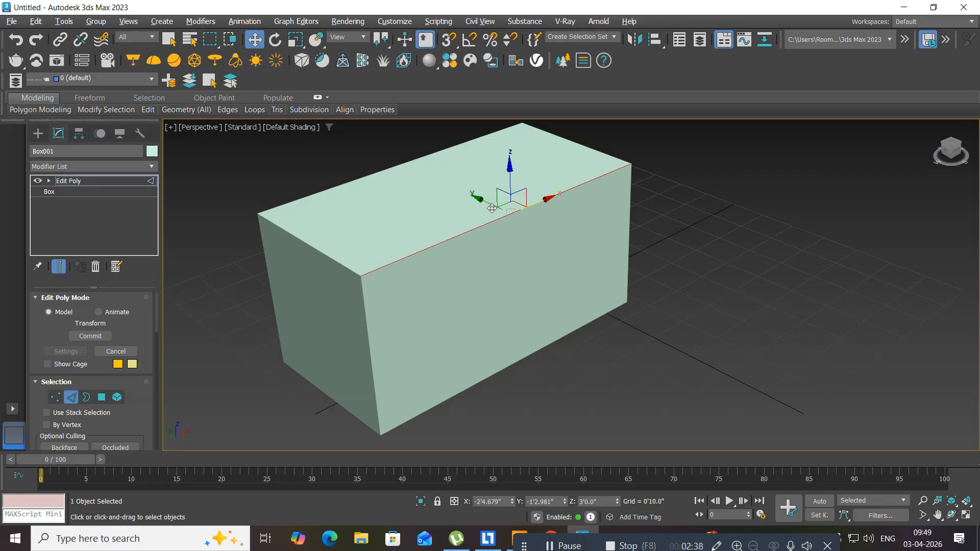
pyautogui.moveTo(490, 201); pyautogui.dragTo(528, 216)
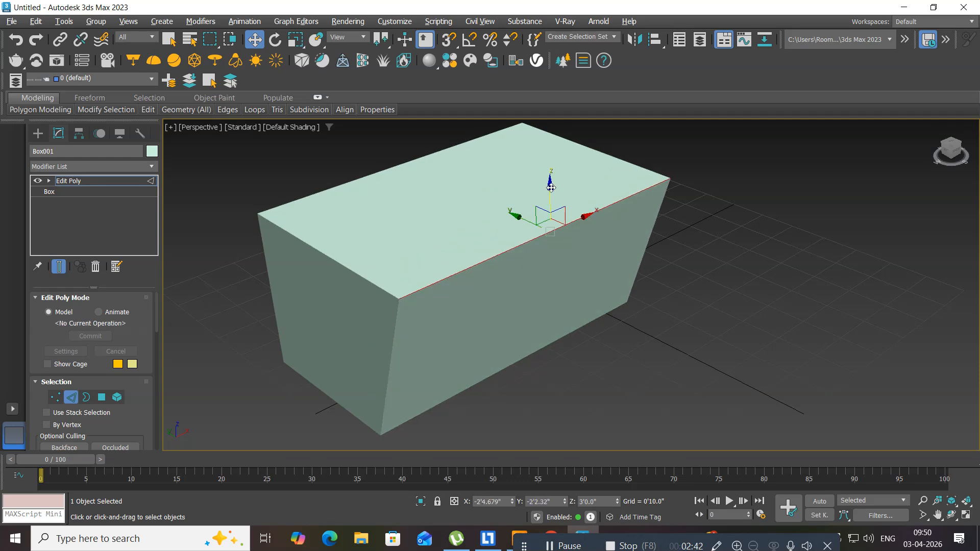
pyautogui.moveTo(550, 186)
pyautogui.mouseDown()
pyautogui.moveTo(552, 153)
pyautogui.moveTo(550, 169)
pyautogui.mouseUp()
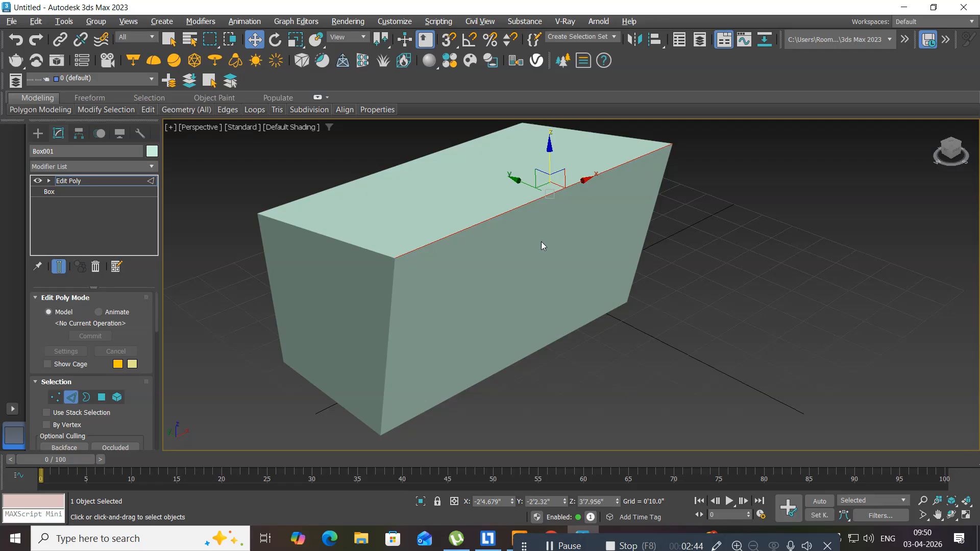
# Step: Undo both moves of the front top edge
pyautogui.hotkey('ctrl', 'z')
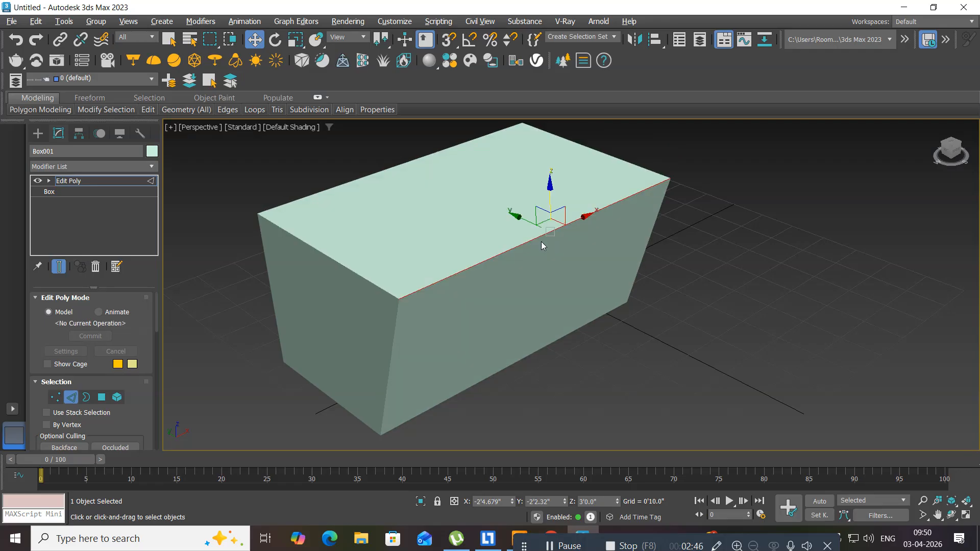
pyautogui.hotkey('ctrl', 'z')
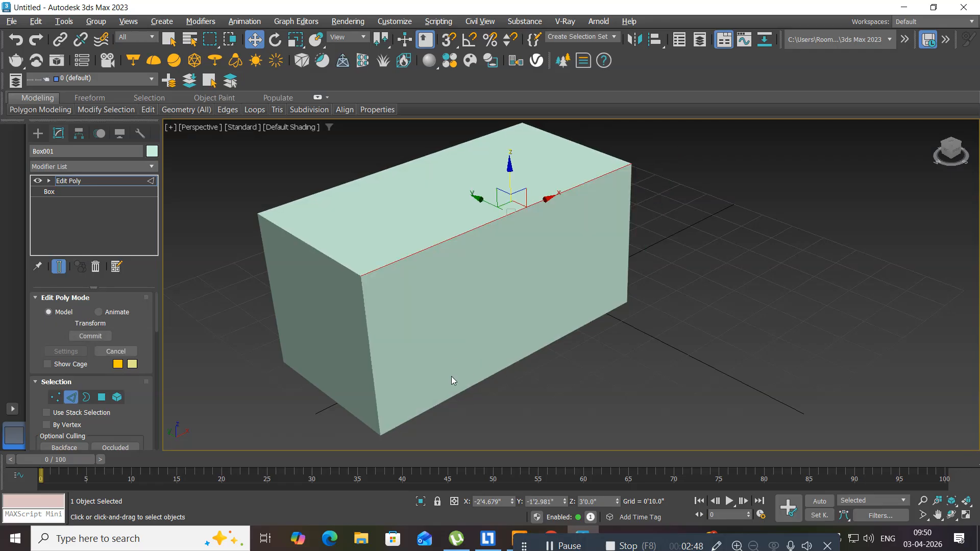
# Step: Switch to polygon level and select the box's top face, replacing it with the long front face as the selection
pyautogui.click(102, 399)
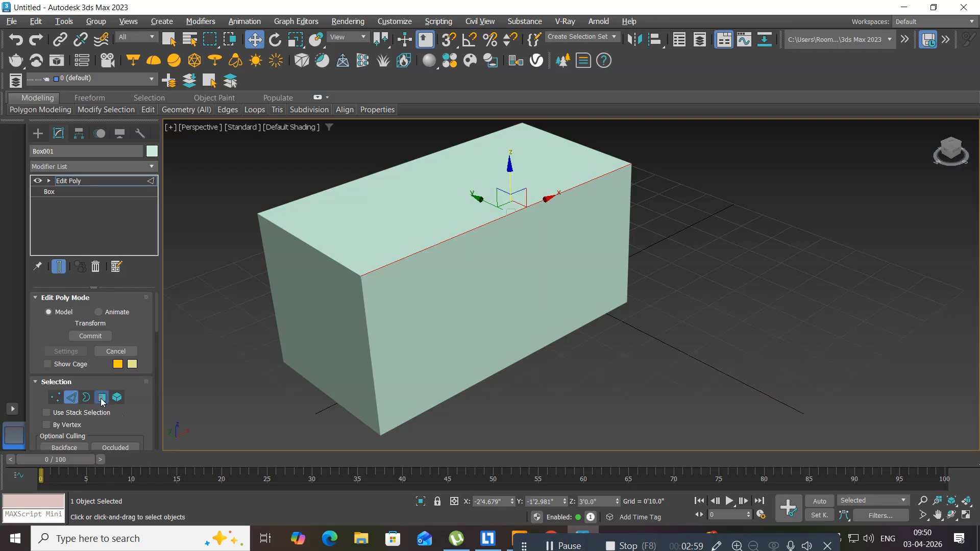
pyautogui.click(390, 234)
pyautogui.click(413, 313)
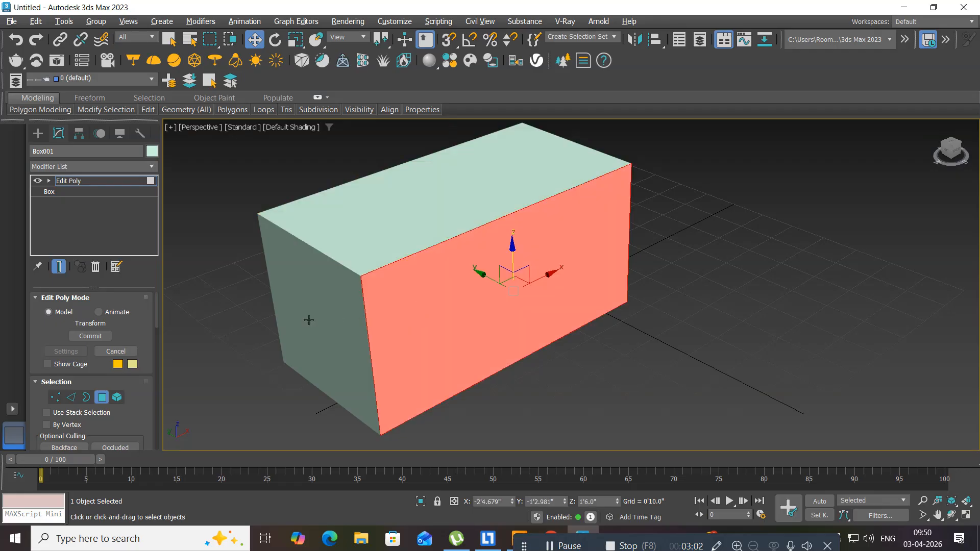
# Step: Delete the box's long front face at polygon level, after briefly selecting its short end face
pyautogui.click(312, 316)
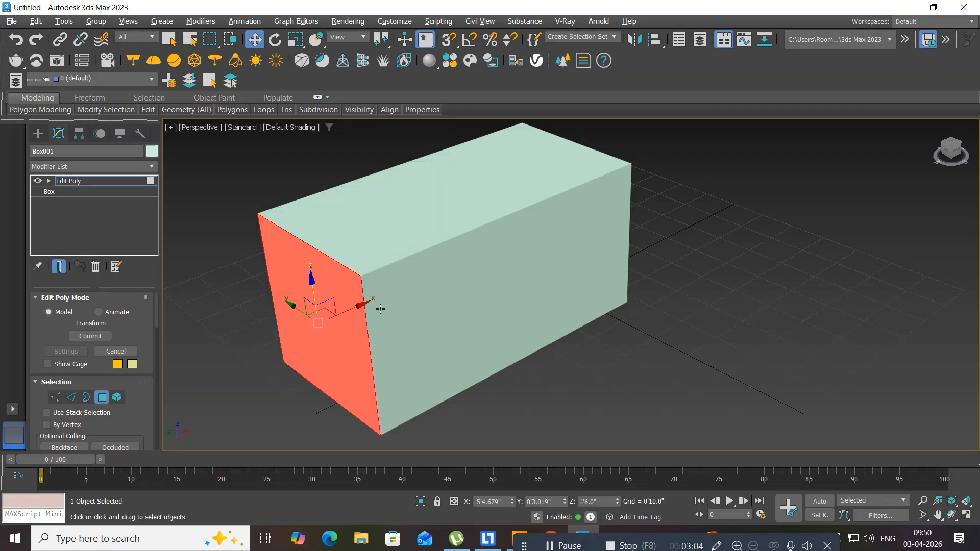
pyautogui.click(401, 303)
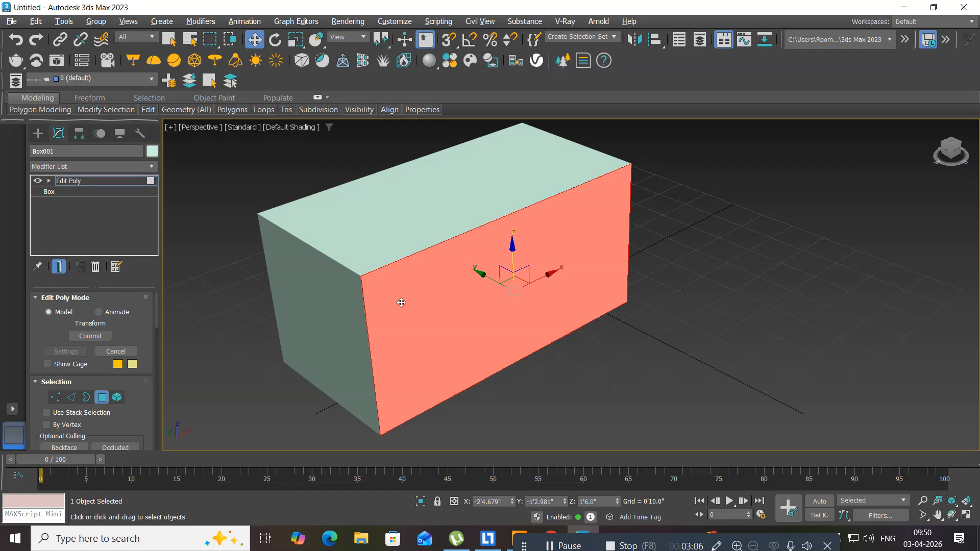
pyautogui.press('Delete')
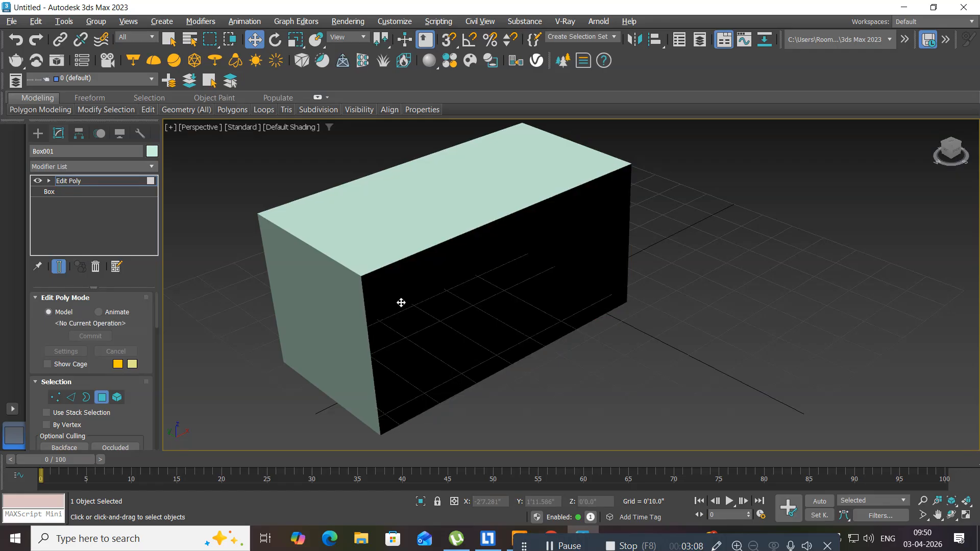
# Step: At border level, select the border around the open front side and move it along Y in the Perspective view
pyautogui.click(86, 398)
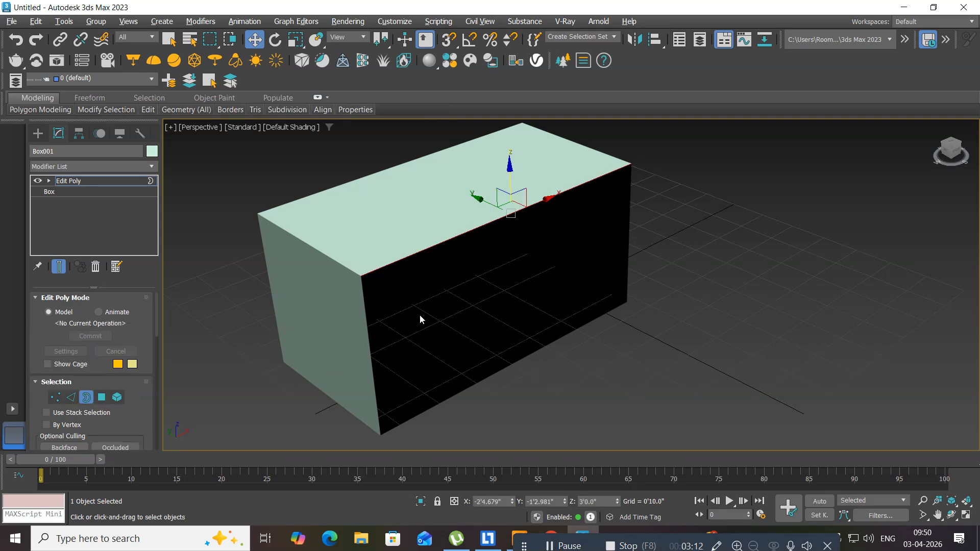
pyautogui.click(418, 254)
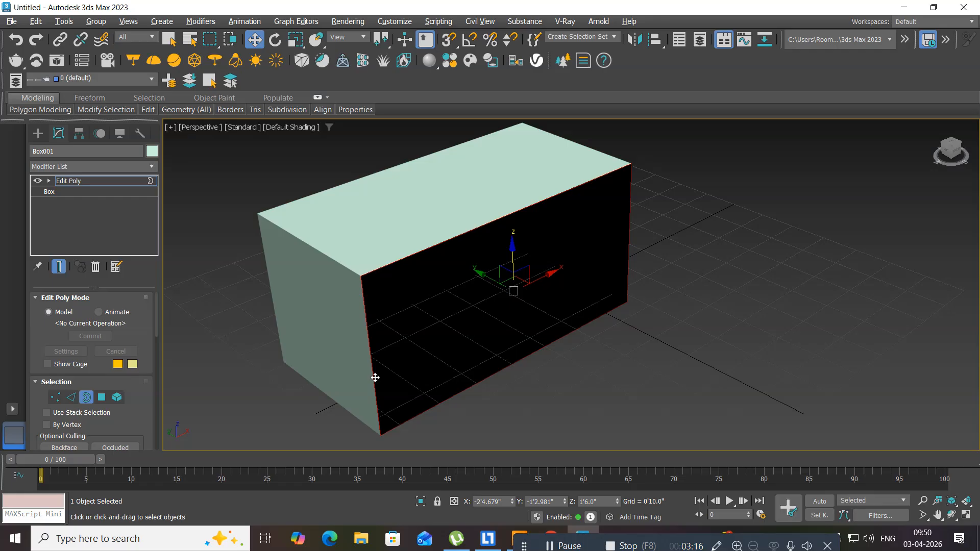
pyautogui.moveTo(376, 378); pyautogui.dragTo(368, 326, button='middle')
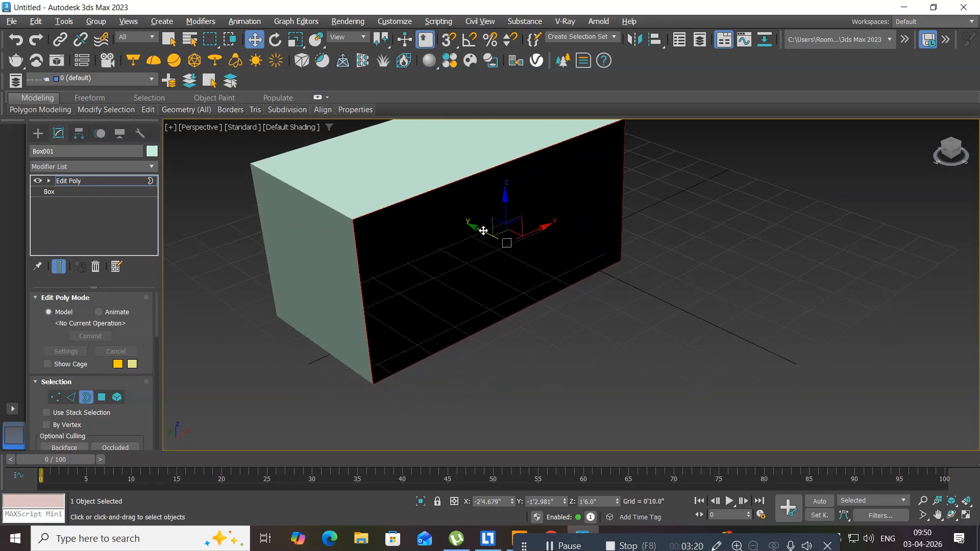
pyautogui.moveTo(480, 230); pyautogui.dragTo(535, 267)
# Step: Undo the border move and the front face deletion, leaving border level
pyautogui.hotkey('ctrl', 'z')
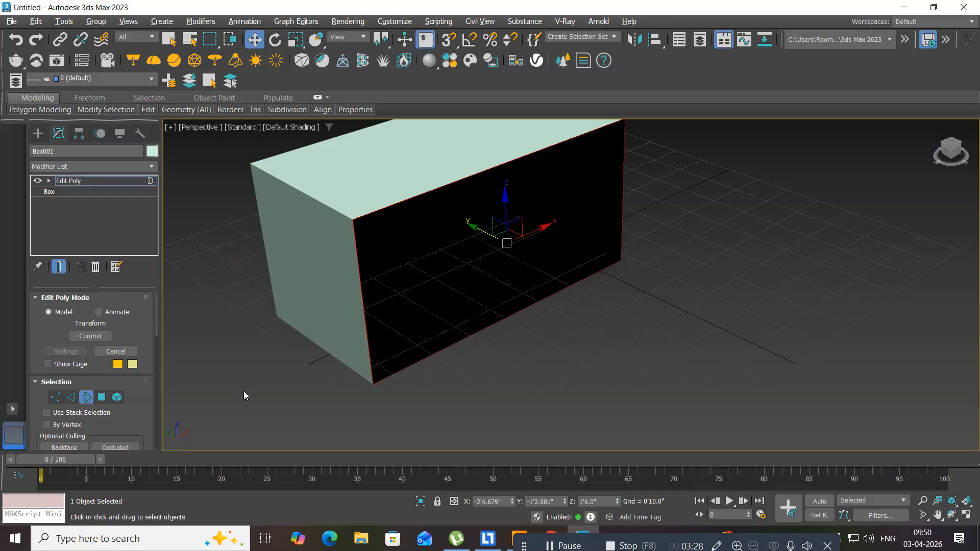
pyautogui.click(87, 397)
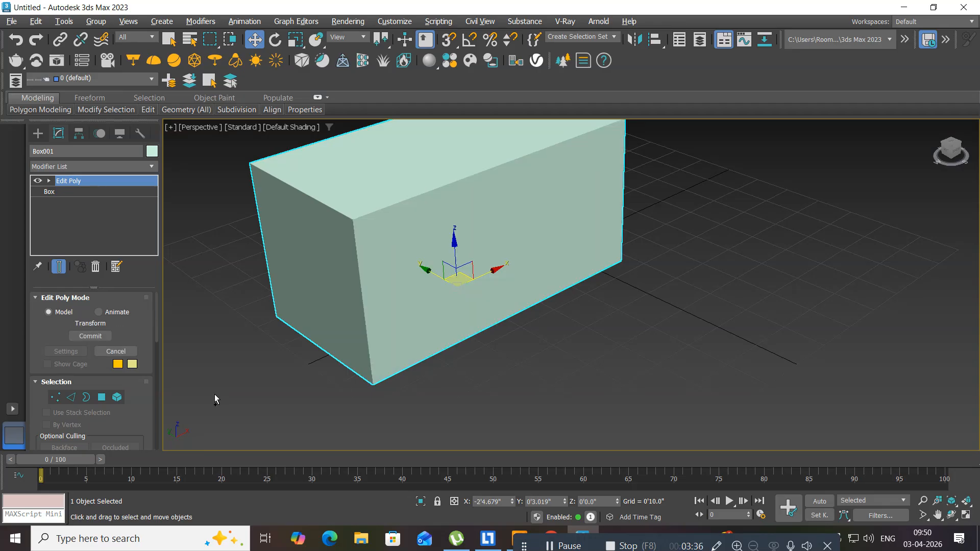
# Step: At element level, select the whole box as one element, and return to object level
pyautogui.click(118, 398)
pyautogui.scroll(-5, 281, 335)
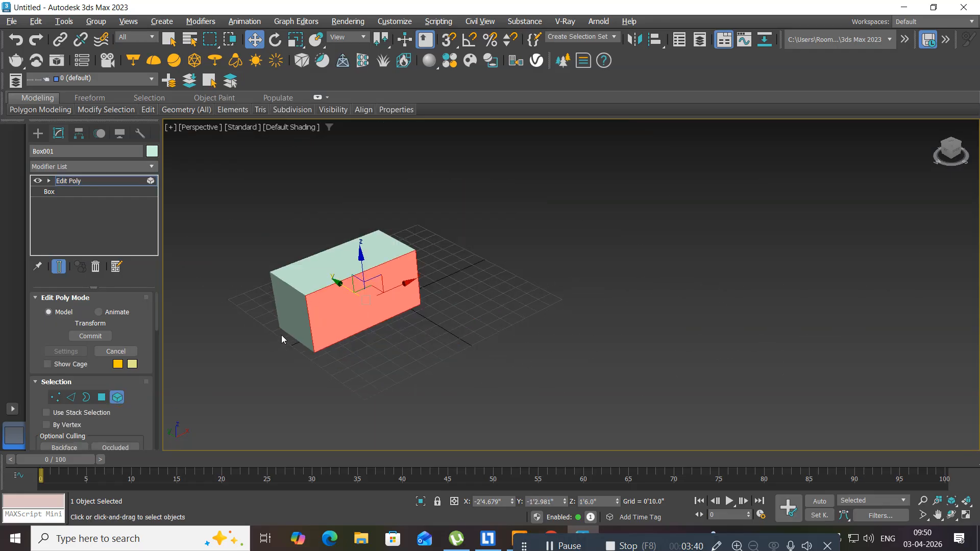
pyautogui.moveTo(251, 217); pyautogui.dragTo(388, 305)
pyautogui.moveTo(455, 382); pyautogui.dragTo(456, 394)
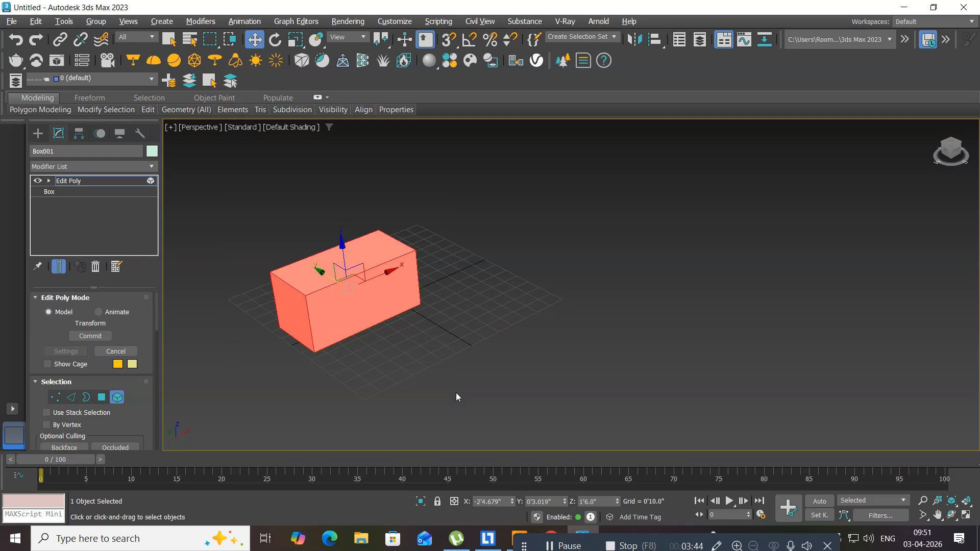
pyautogui.moveTo(338, 356); pyautogui.dragTo(390, 343, button='middle')
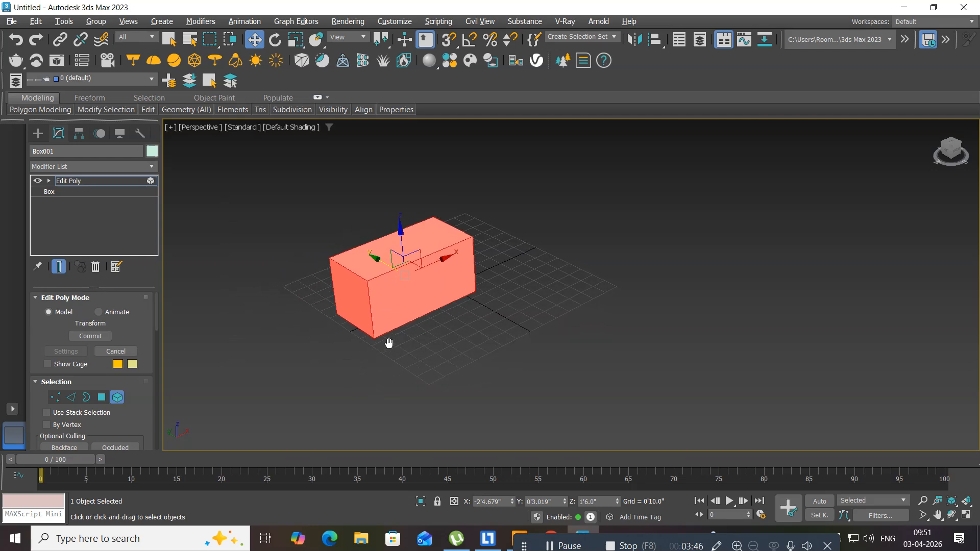
pyautogui.click(117, 398)
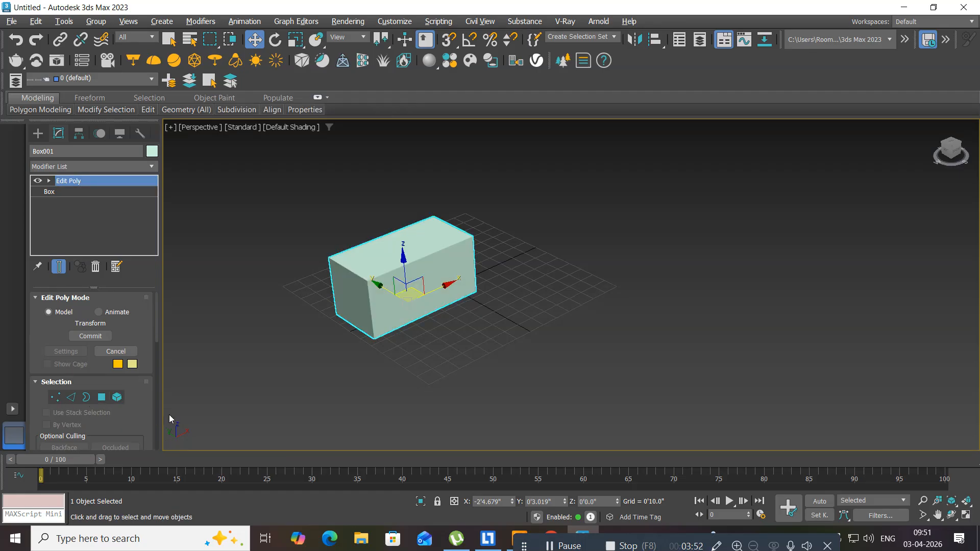
# Step: At polygon level, clear the whole-box selection and select only the long front face
pyautogui.scroll(3, 350, 327)
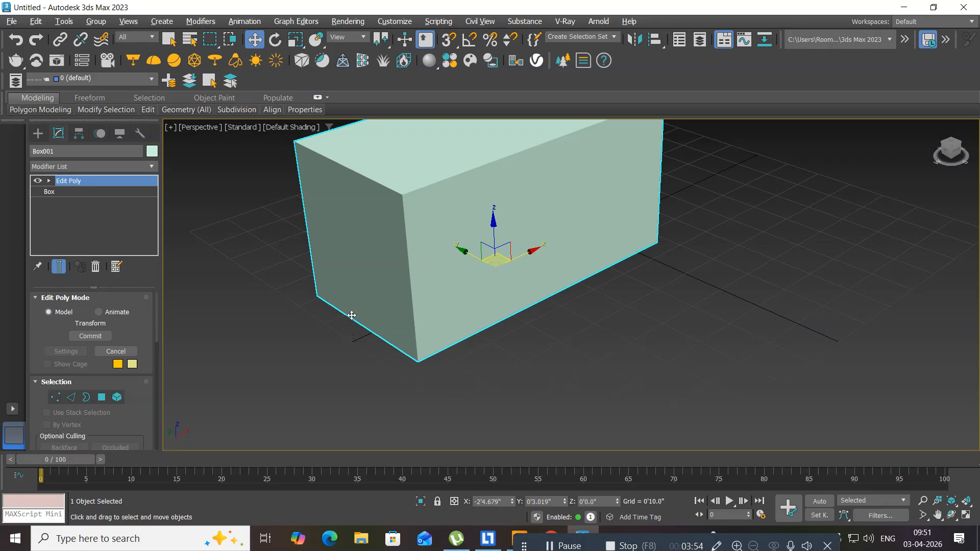
pyautogui.scroll(2, 352, 337)
pyautogui.moveTo(355, 355); pyautogui.dragTo(352, 379, button='middle')
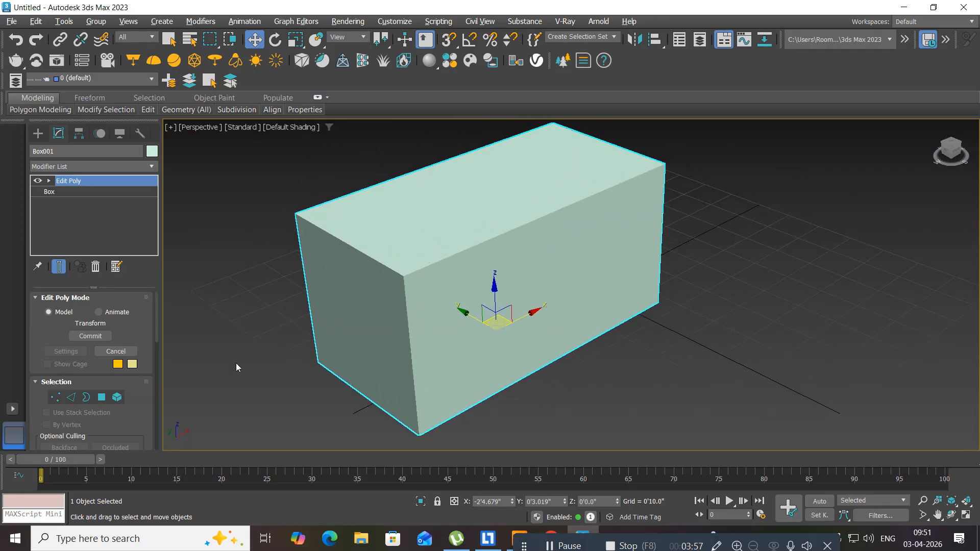
pyautogui.click(101, 398)
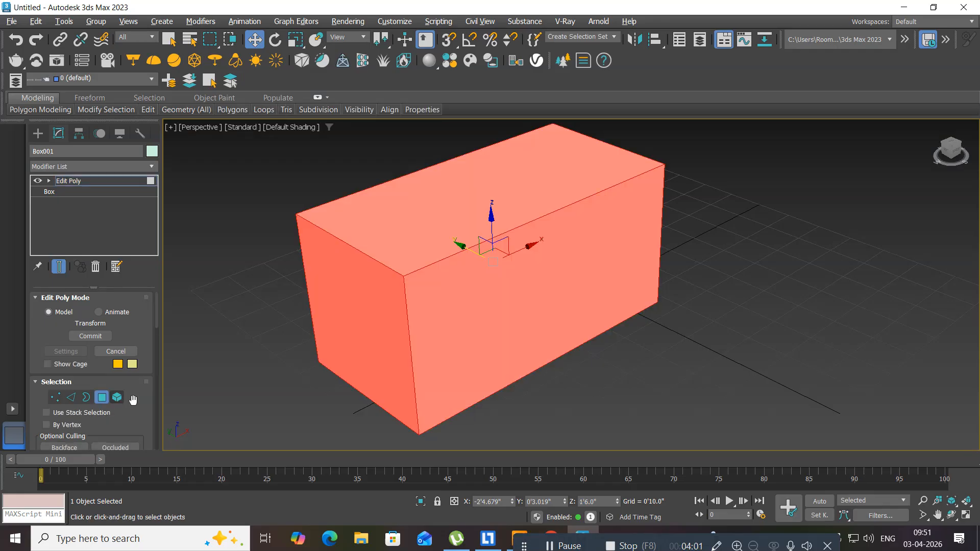
pyautogui.click(571, 401)
pyautogui.click(497, 329)
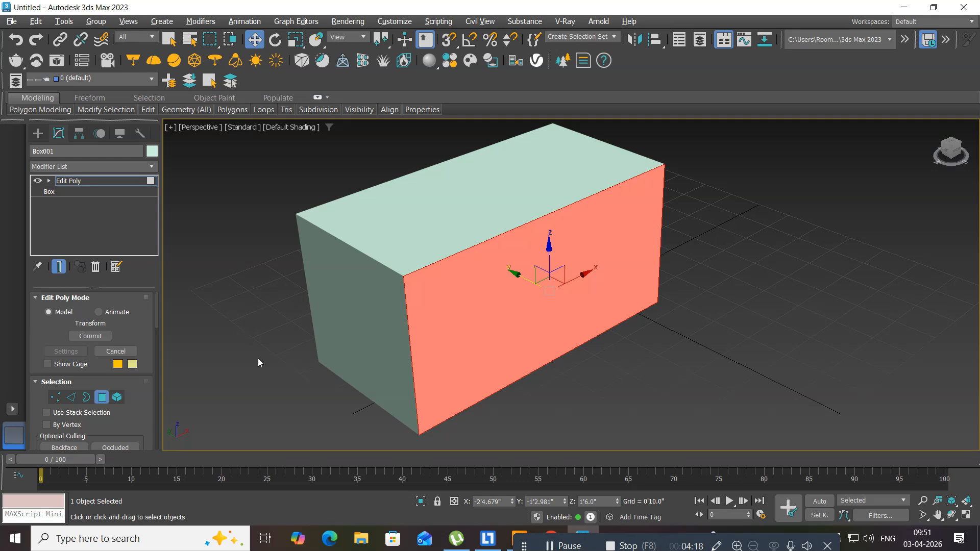
# Step: In the base Box parameters, set Length Segs to 3 and turn on the Edged Faces display
pyautogui.click(48, 192)
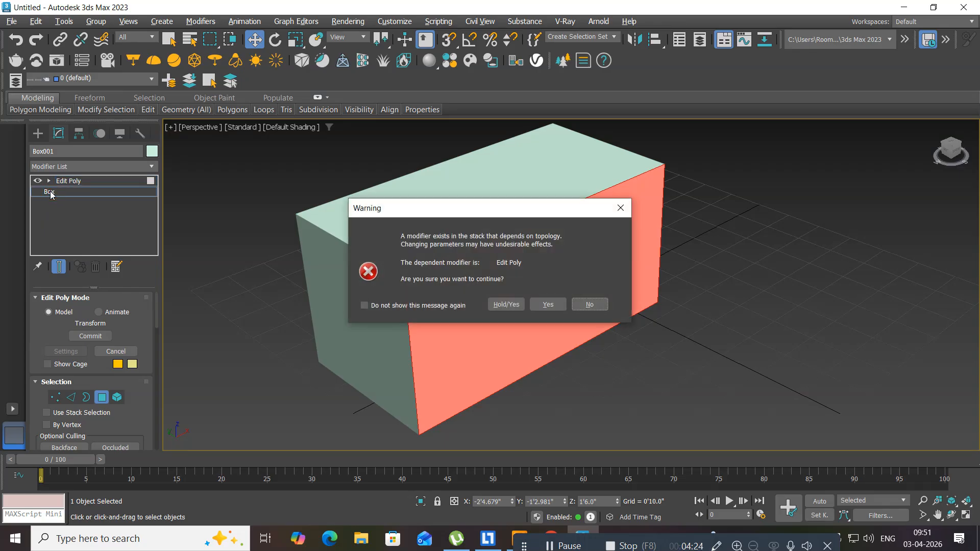
pyautogui.click(554, 305)
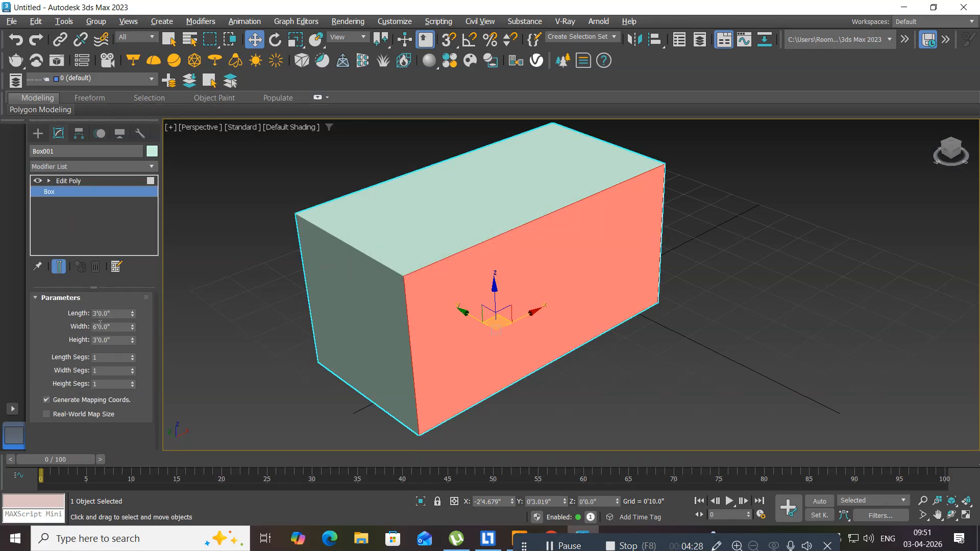
pyautogui.click(95, 357)
pyautogui.write('3')
pyautogui.press('Return')
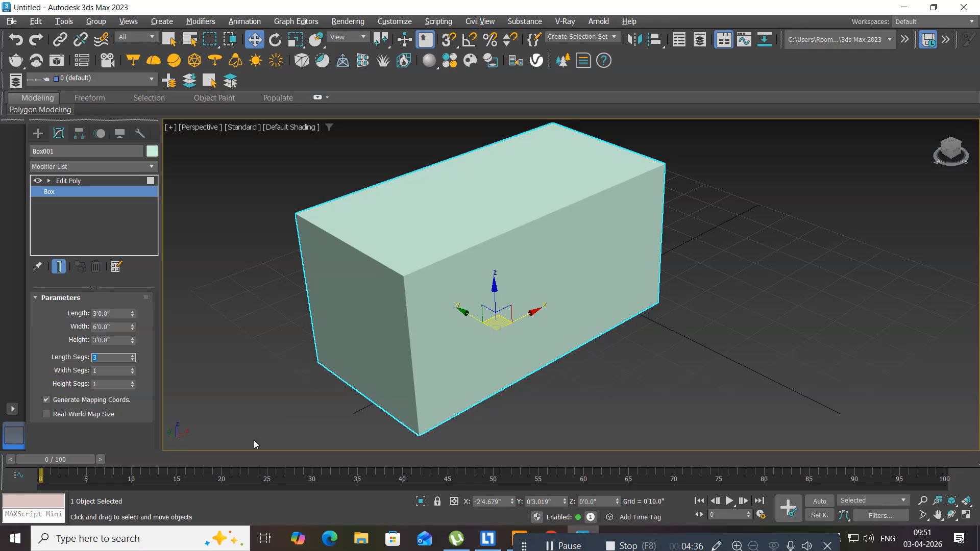
pyautogui.moveTo(249, 412); pyautogui.dragTo(273, 409, button='middle')
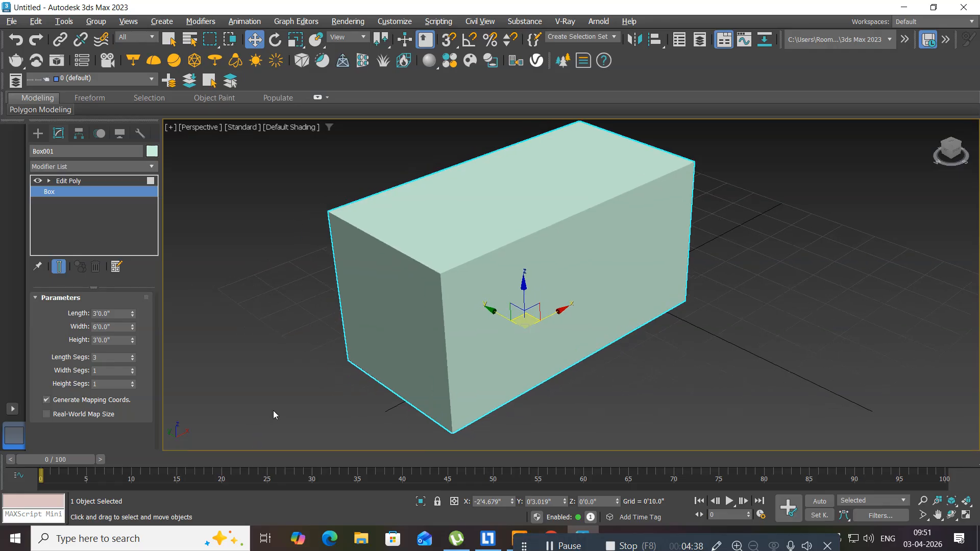
pyautogui.press('F4')
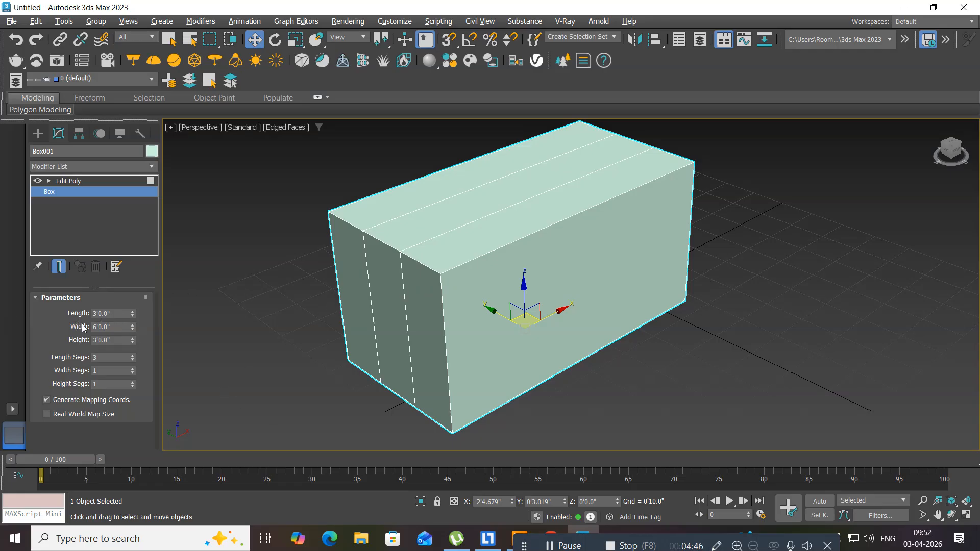
# Step: Set the box's Length Segs to 1 and Width Segs to 3
pyautogui.doubleClick(106, 359)
pyautogui.write('1')
pyautogui.press('Return')
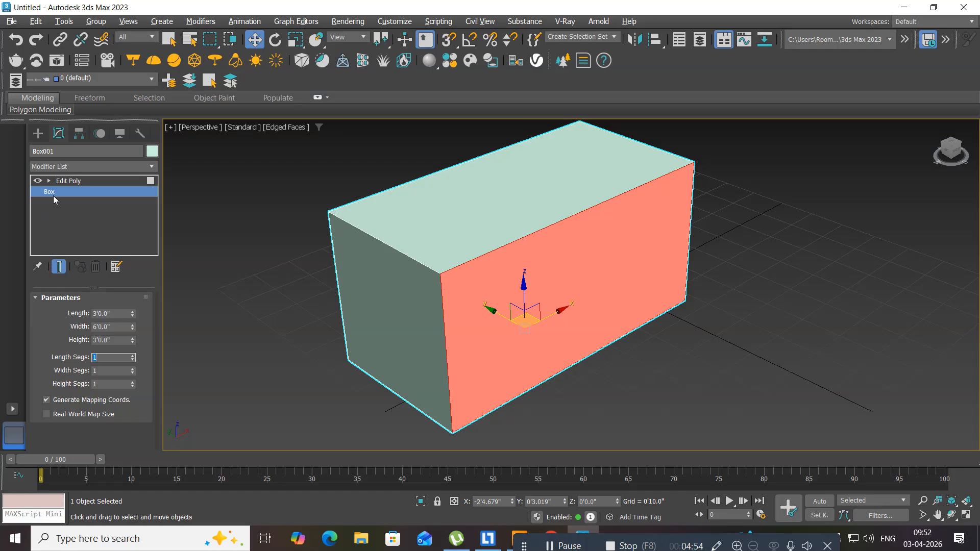
pyautogui.click(101, 369)
pyautogui.write('3')
pyautogui.press('Return')
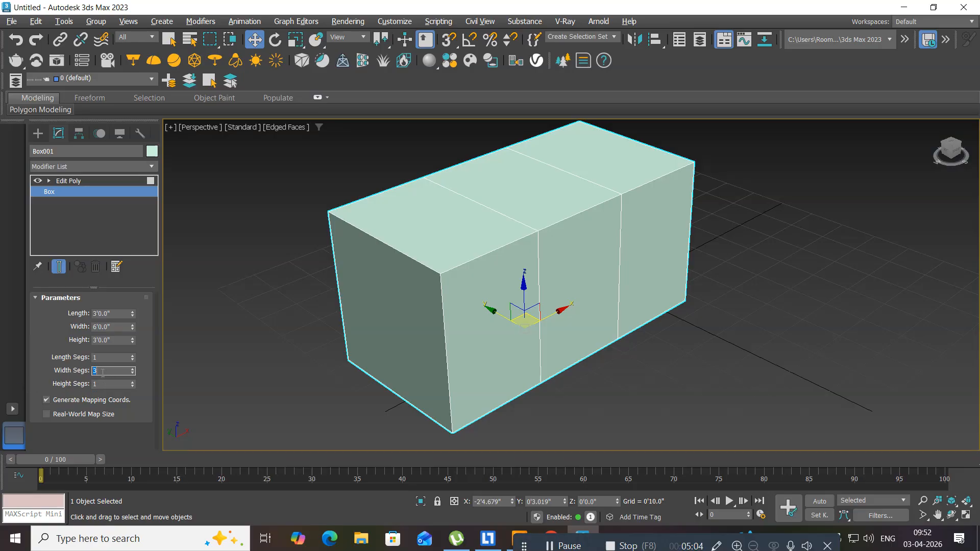
# Step: Set the box's Width Segs to 2 and Height Segs to 2
pyautogui.write('2')
pyautogui.press('Return')
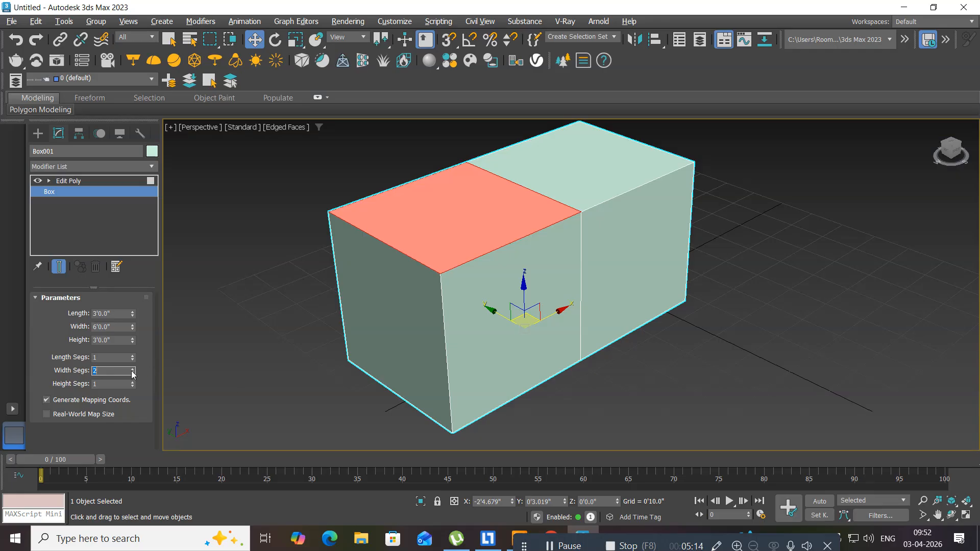
pyautogui.click(109, 387)
pyautogui.write('2')
pyautogui.press('Return')
# Step: Return to the Edit Poly modifier at object level and show the Front view full size
pyautogui.click(66, 180)
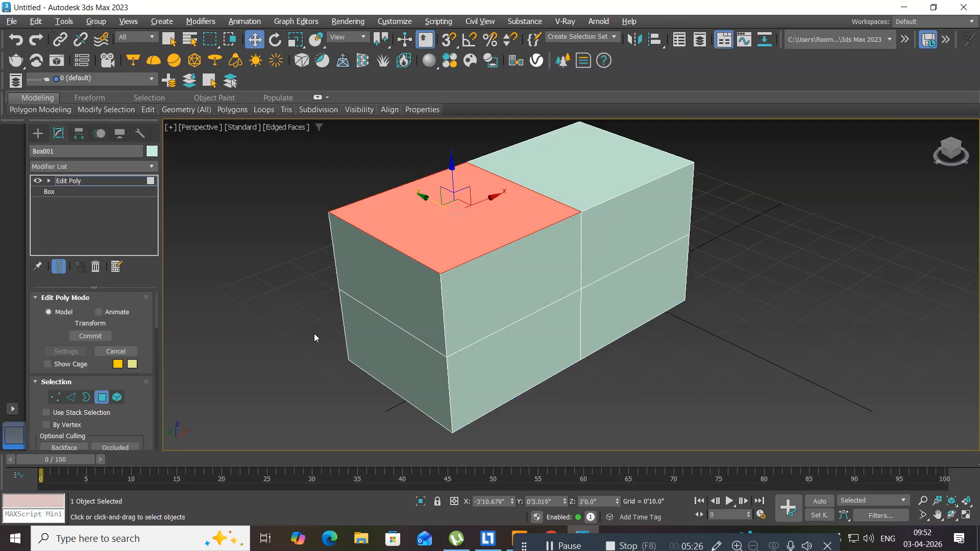
pyautogui.click(103, 400)
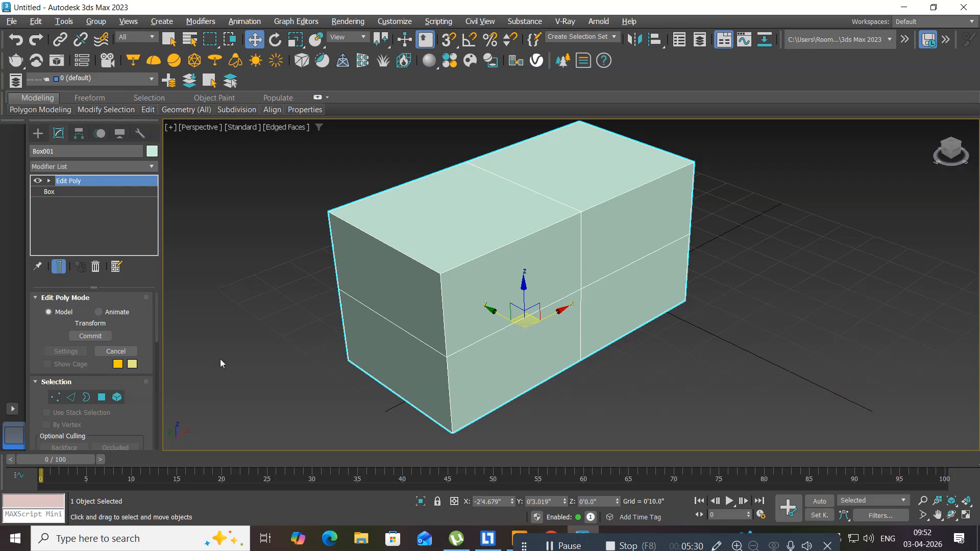
pyautogui.moveTo(246, 345); pyautogui.dragTo(259, 349, button='middle')
pyautogui.hotkey('alt', 'w')
pyautogui.moveTo(685, 221); pyautogui.dragTo(674, 226, button='middle')
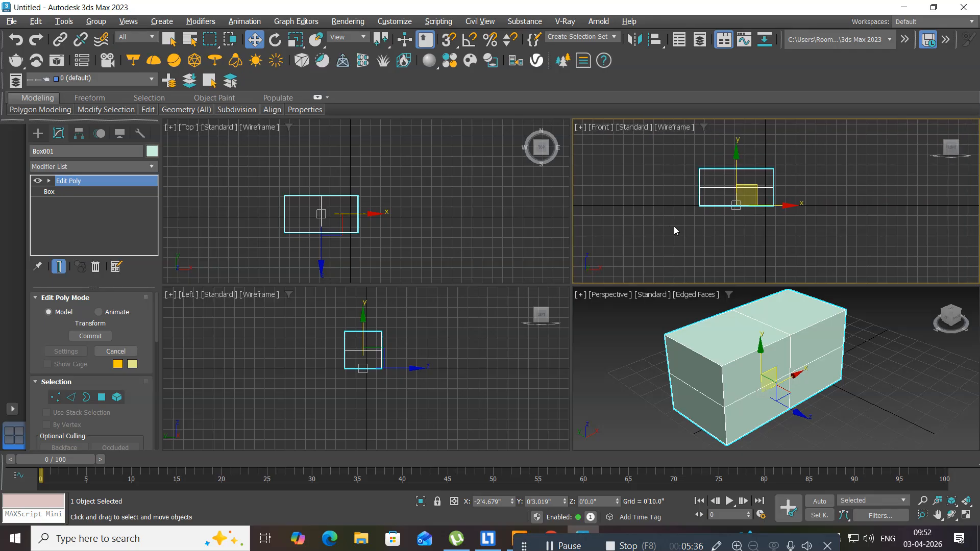
pyautogui.hotkey('alt', 'w')
pyautogui.scroll(5, 526, 258)
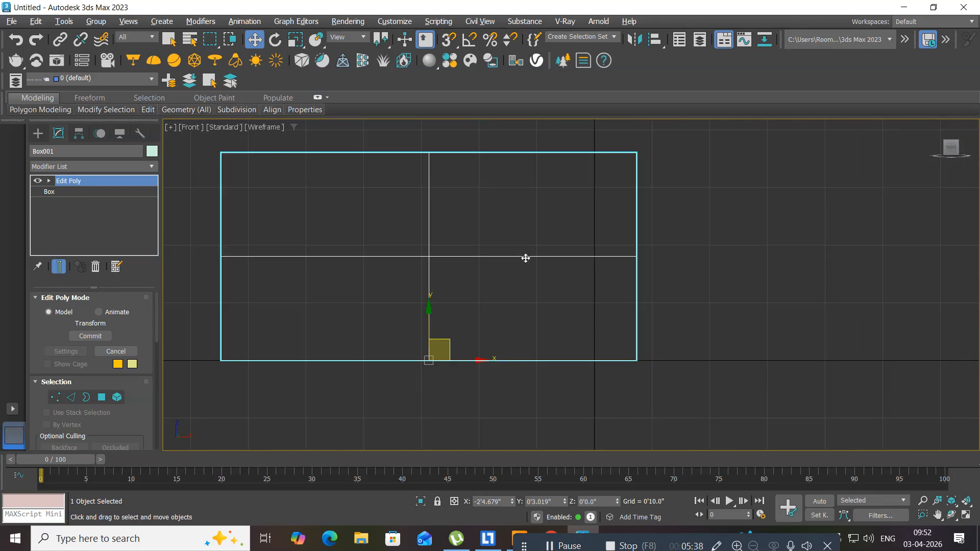
pyautogui.moveTo(526, 258); pyautogui.dragTo(591, 276, button='middle')
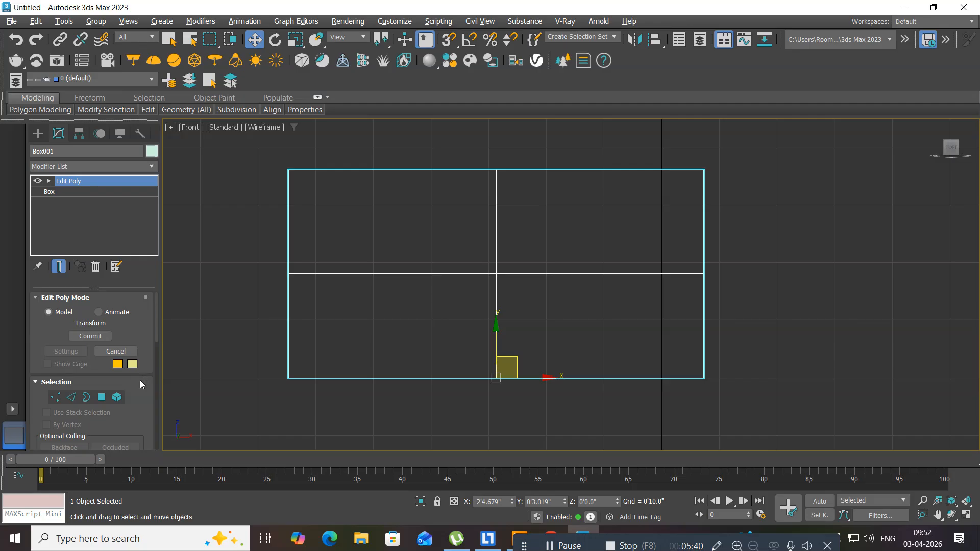
# Step: At vertex level in the Front view, select the middle horizontal row of vertices and move it about 8.6" up
pyautogui.click(50, 398)
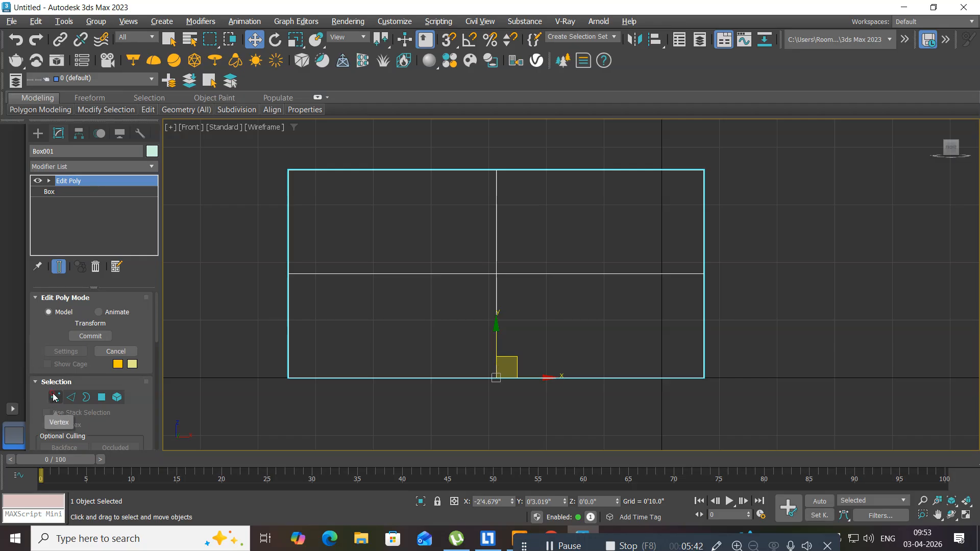
pyautogui.moveTo(250, 268); pyautogui.dragTo(338, 283)
pyautogui.moveTo(643, 286); pyautogui.dragTo(764, 287)
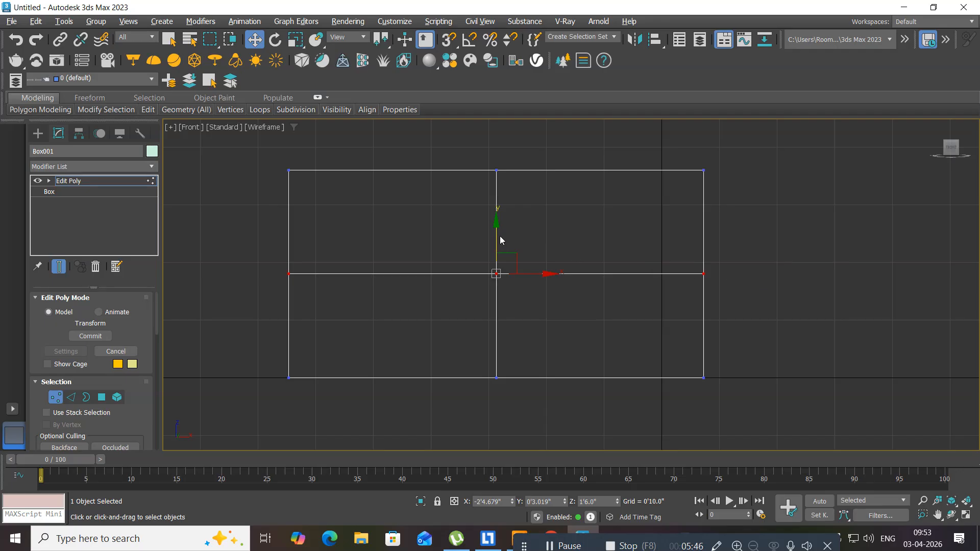
pyautogui.moveTo(497, 226); pyautogui.dragTo(493, 180)
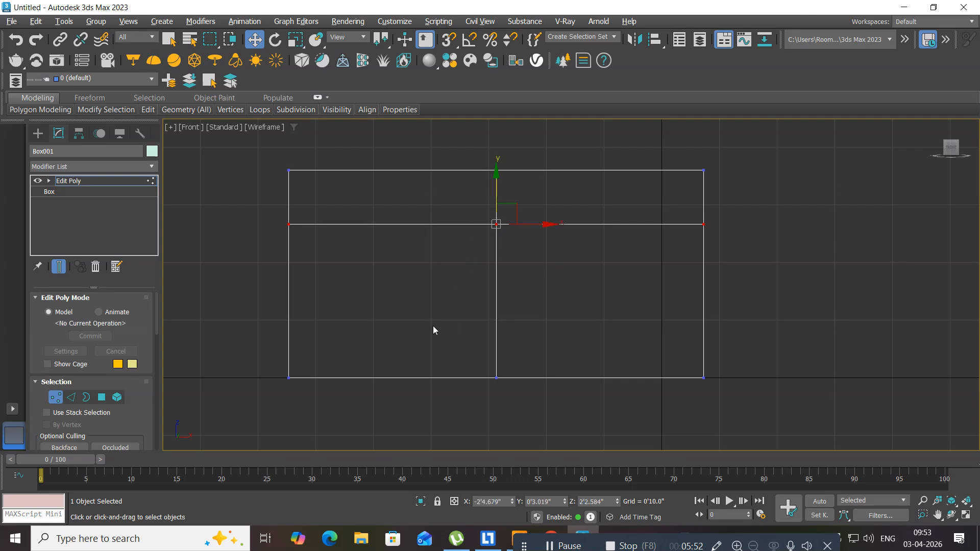
# Step: Move the middle vertical column of vertices about 7.6" along positive X in the Front view, and leave vertex level
pyautogui.moveTo(468, 140); pyautogui.dragTo(528, 385)
pyautogui.moveTo(531, 258); pyautogui.dragTo(574, 259)
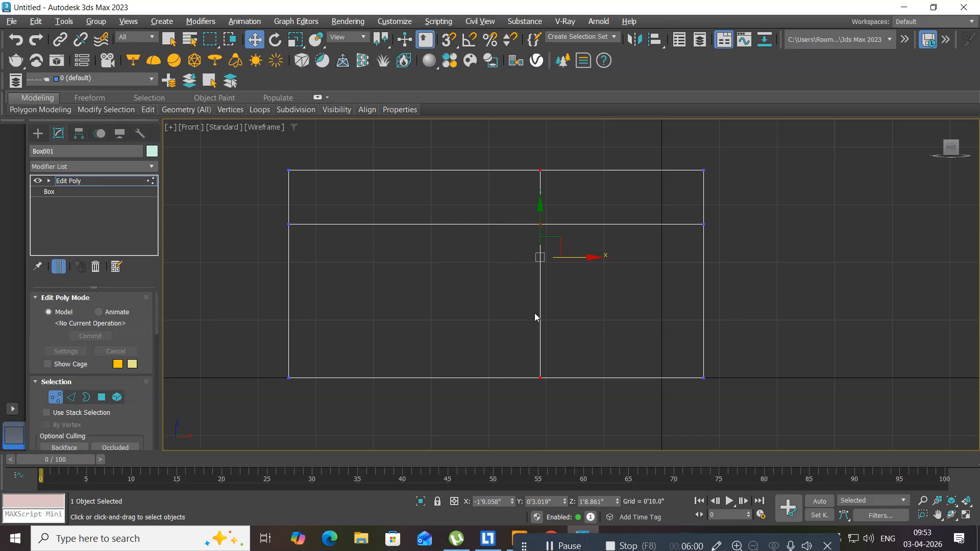
pyautogui.click(438, 342)
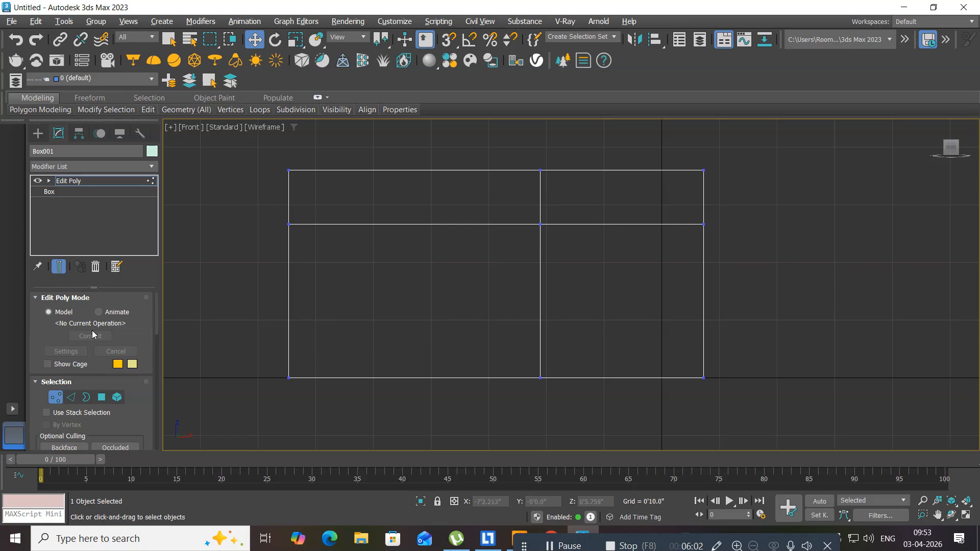
pyautogui.click(55, 398)
pyautogui.moveTo(349, 331); pyautogui.dragTo(353, 348, button='middle')
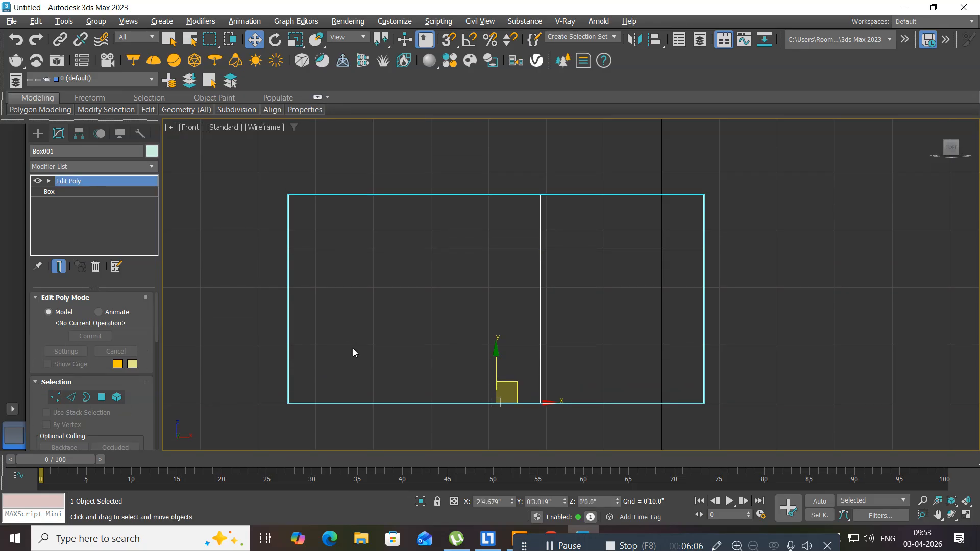
# Step: In the full-size Perspective view, at edge level, remove the horizontal edge crossing the wider front section of the box
pyautogui.hotkey('alt', 'w')
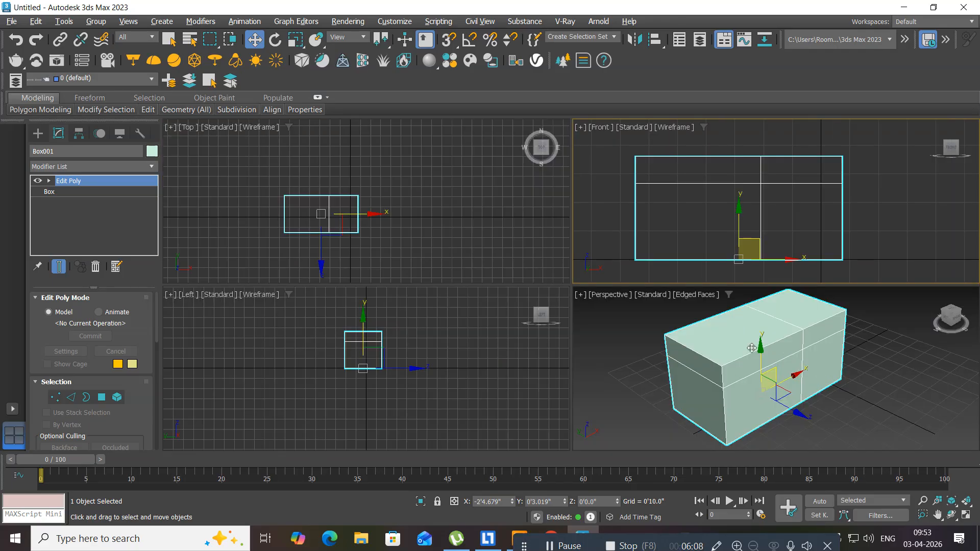
pyautogui.moveTo(720, 375); pyautogui.dragTo(673, 382, button='middle')
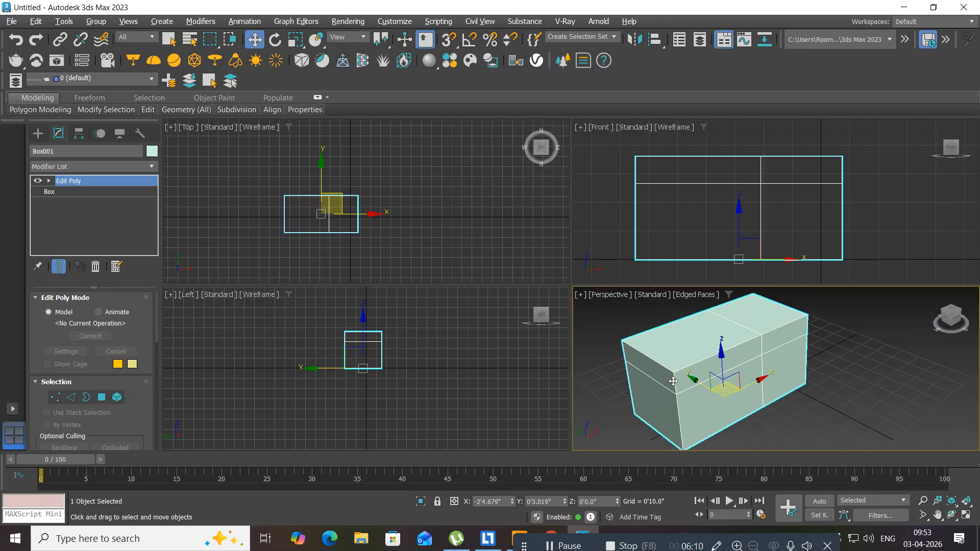
pyautogui.hotkey('alt', 'w')
pyautogui.moveTo(422, 405); pyautogui.dragTo(427, 363, button='middle')
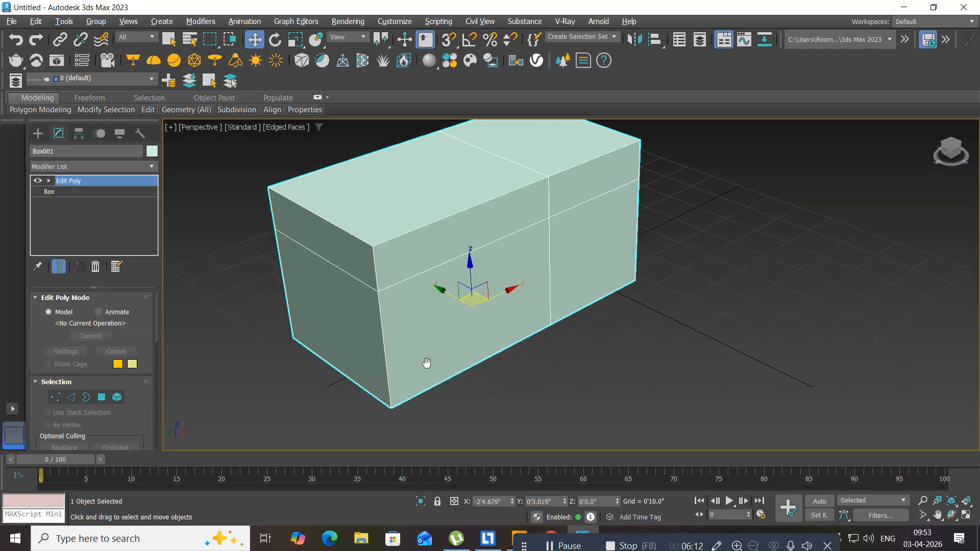
pyautogui.scroll(2, 468, 340)
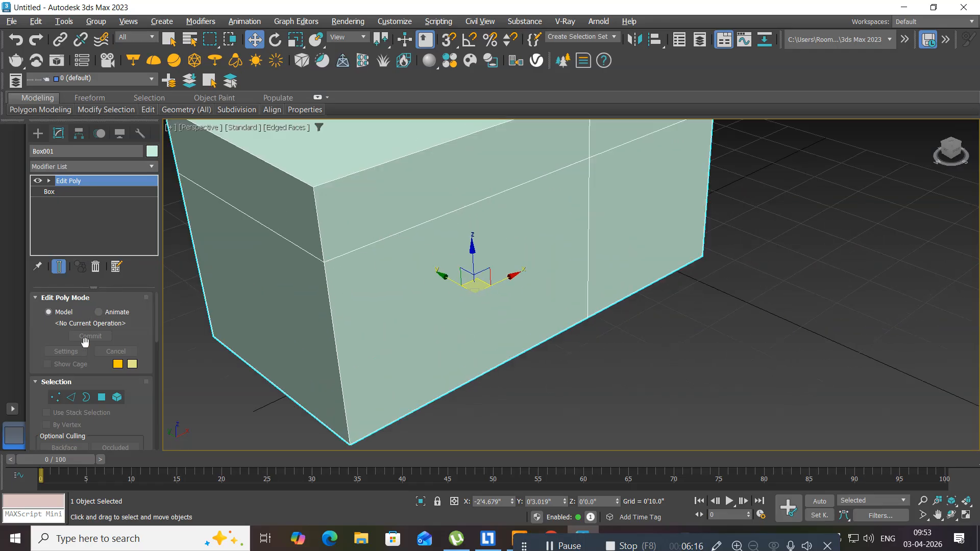
pyautogui.click(71, 397)
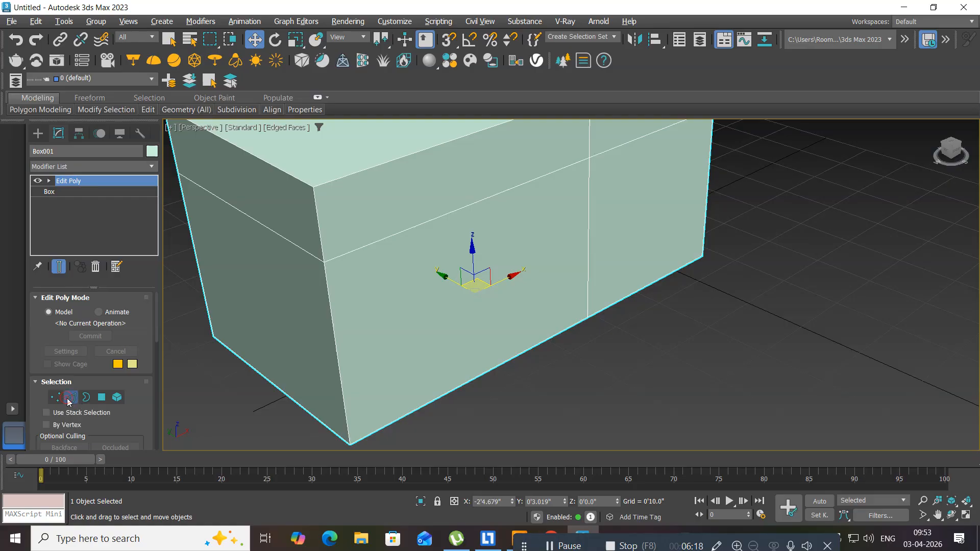
pyautogui.click(377, 246)
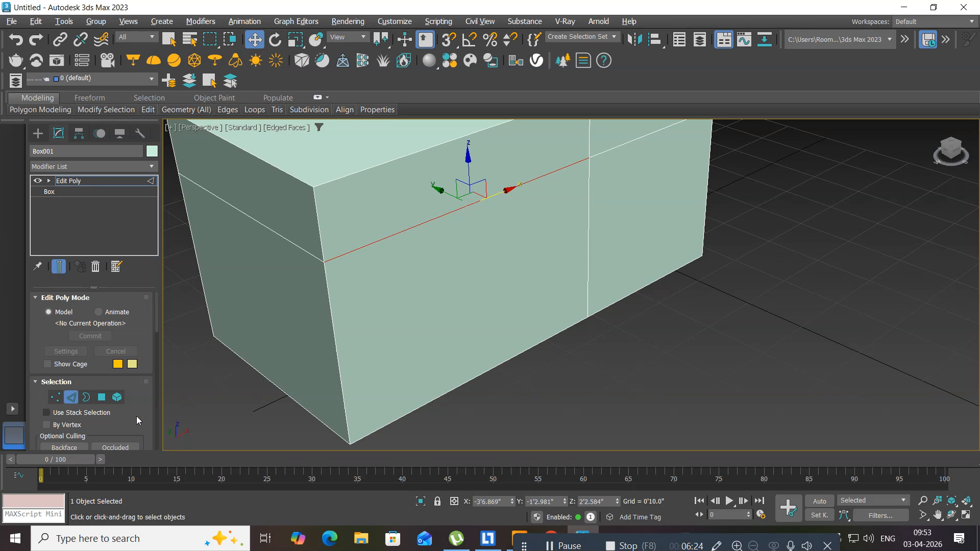
pyautogui.moveTo(139, 414); pyautogui.dragTo(157, 182)
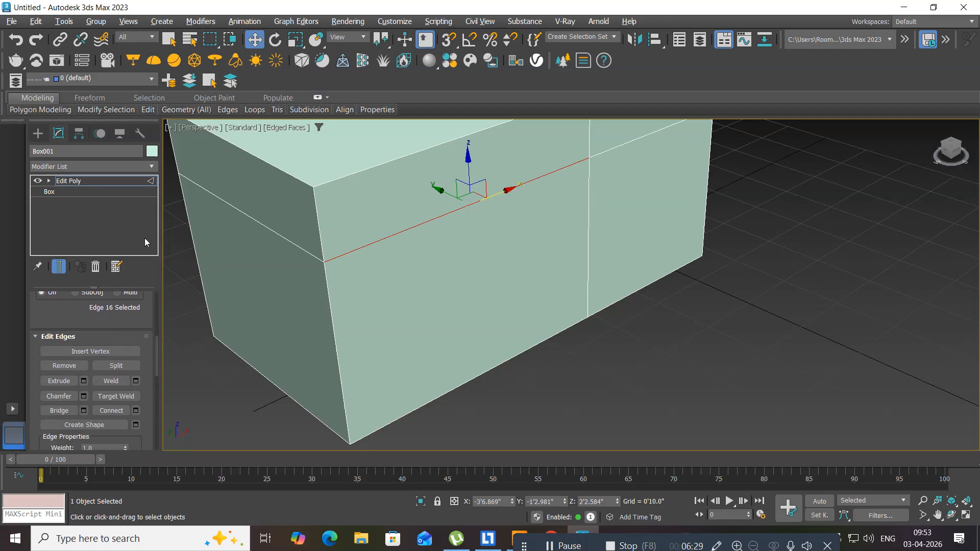
pyautogui.click(64, 366)
pyautogui.moveTo(422, 392); pyautogui.dragTo(432, 419, button='middle')
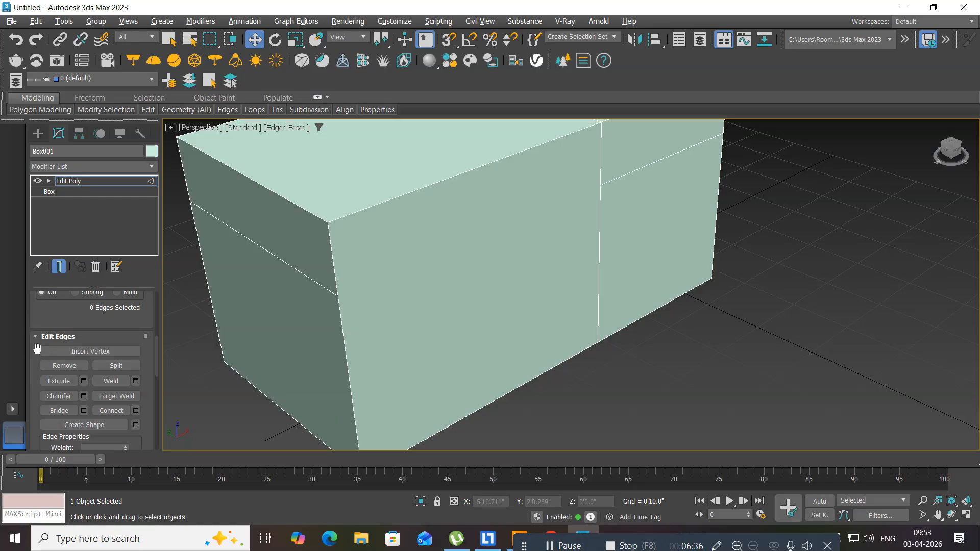
# Step: At polygon level, select the large front polygon of the wider section and inset it by 0.5"
pyautogui.moveTo(37, 348); pyautogui.dragTo(24, 502)
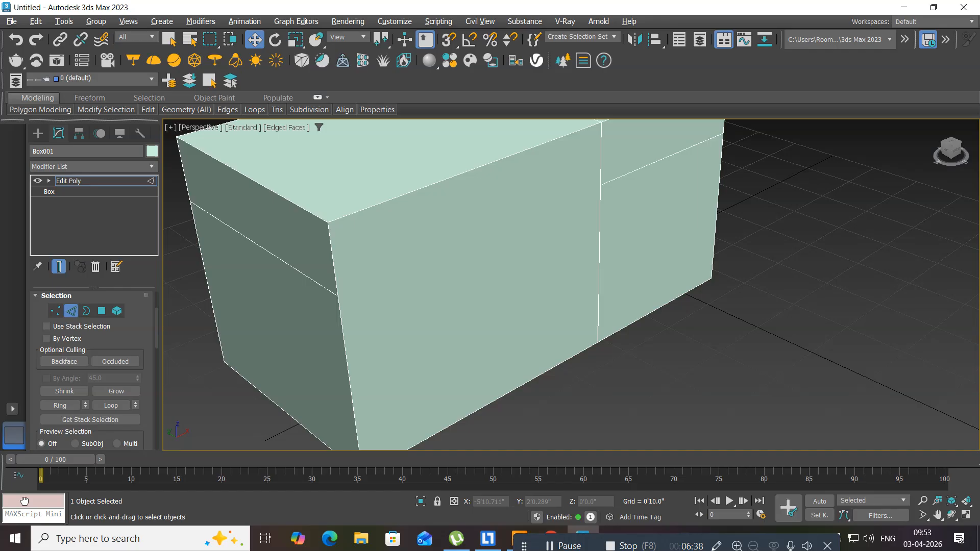
pyautogui.click(101, 311)
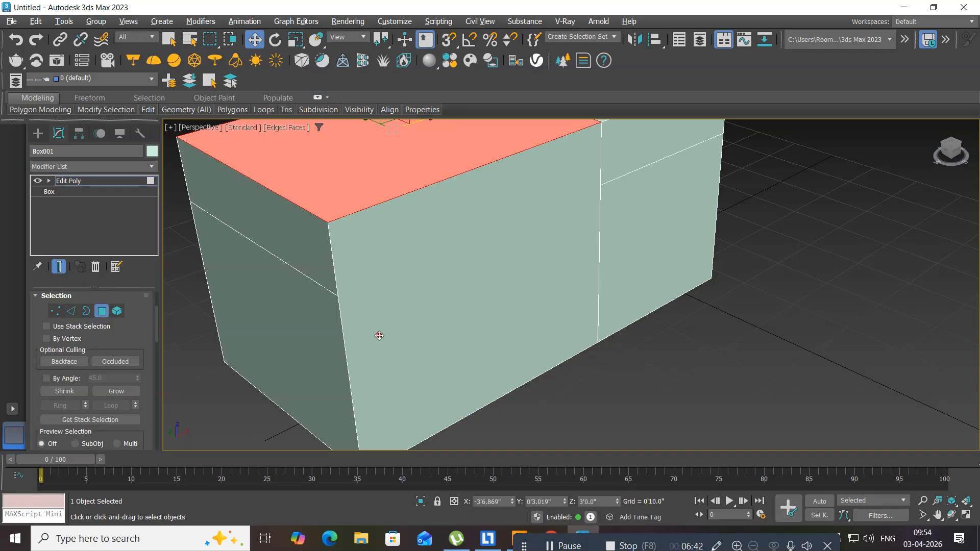
pyautogui.click(378, 336)
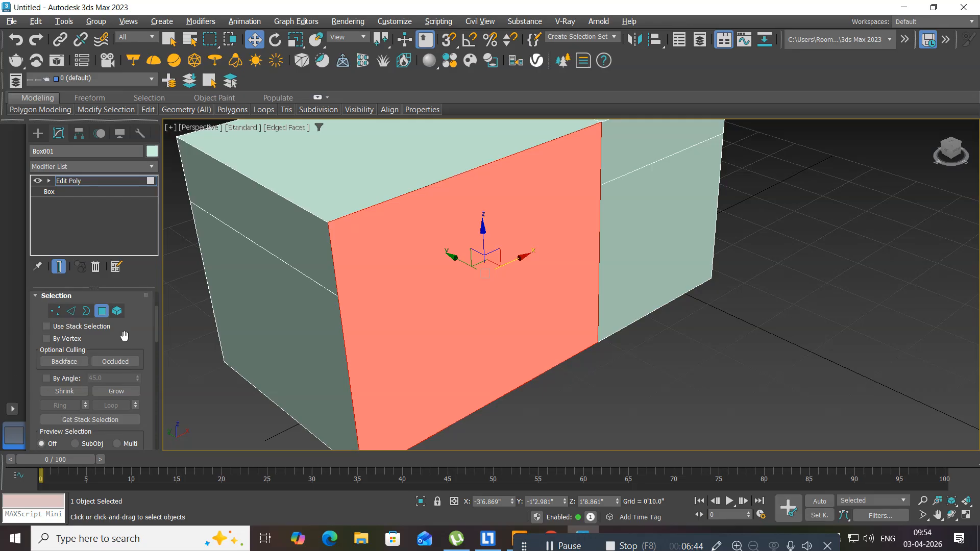
pyautogui.moveTo(122, 327); pyautogui.dragTo(134, 174)
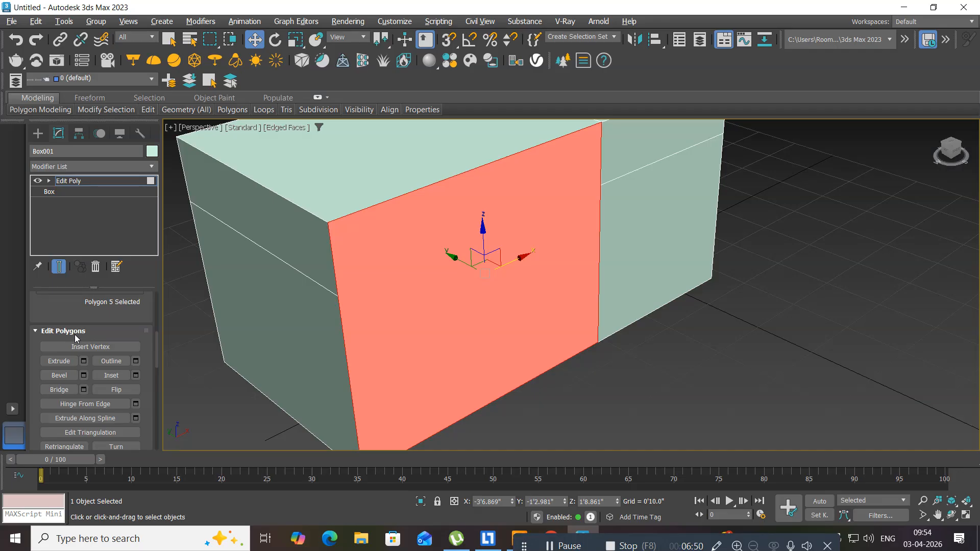
pyautogui.click(136, 375)
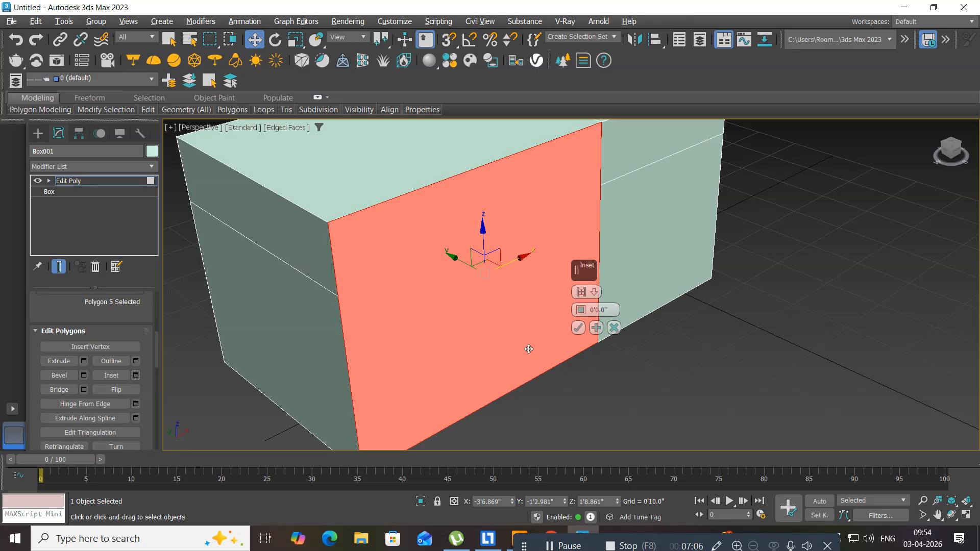
pyautogui.doubleClick(598, 310)
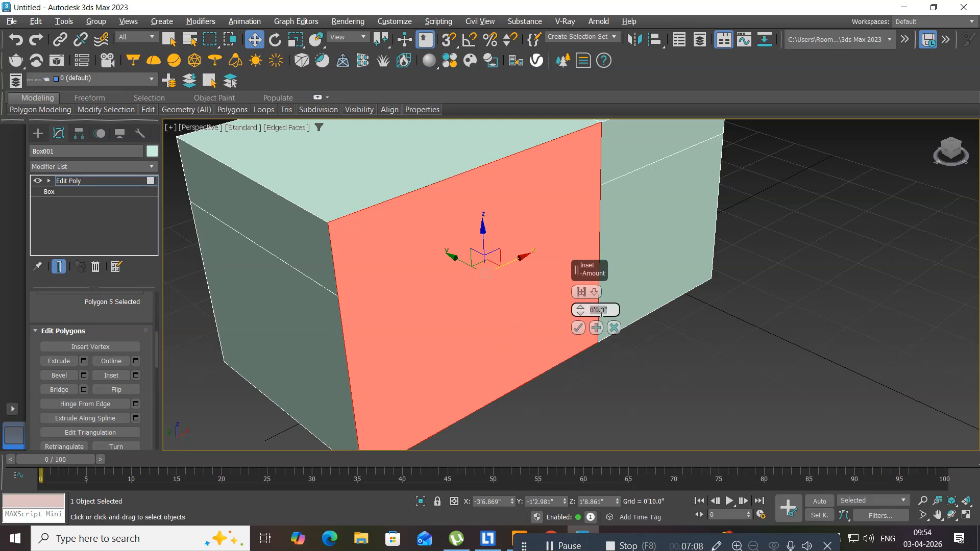
pyautogui.write('.5')
pyautogui.press('Return')
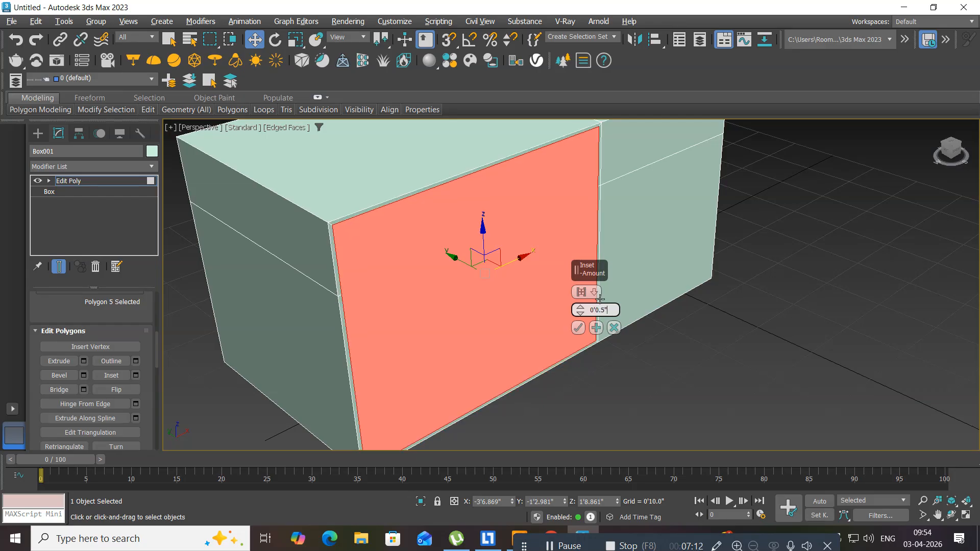
pyautogui.click(579, 328)
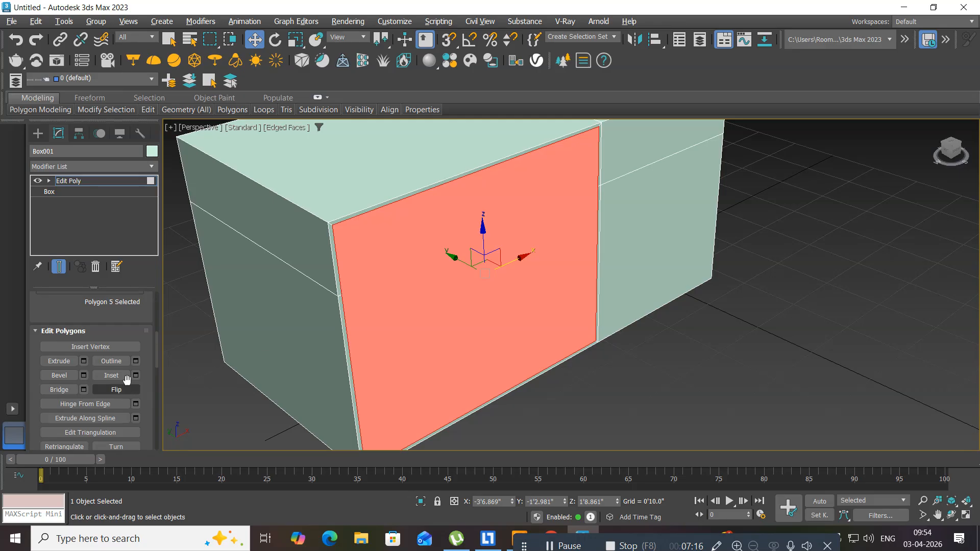
# Step: Extrude the inset large front polygon by -2'11" to hollow out the wider compartment
pyautogui.click(76, 363)
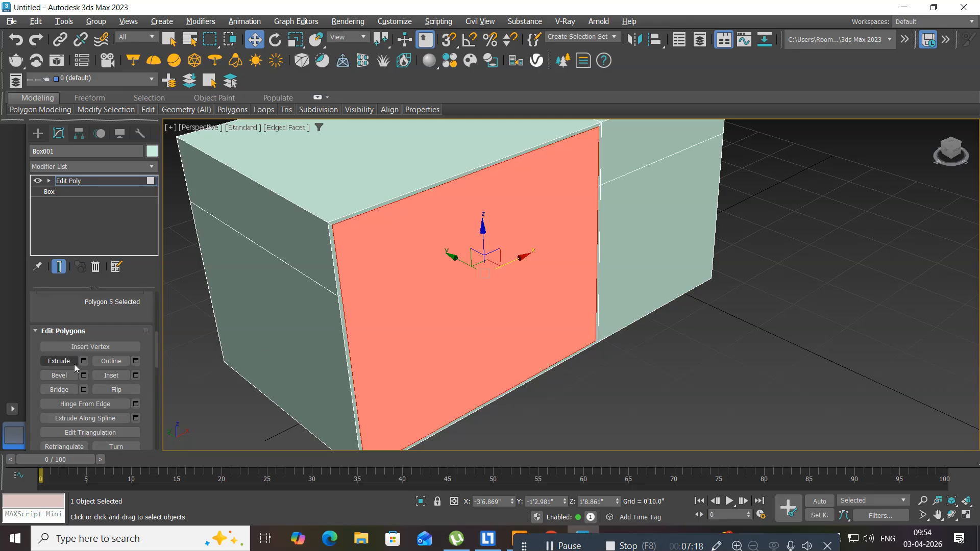
pyautogui.rightClick(207, 369)
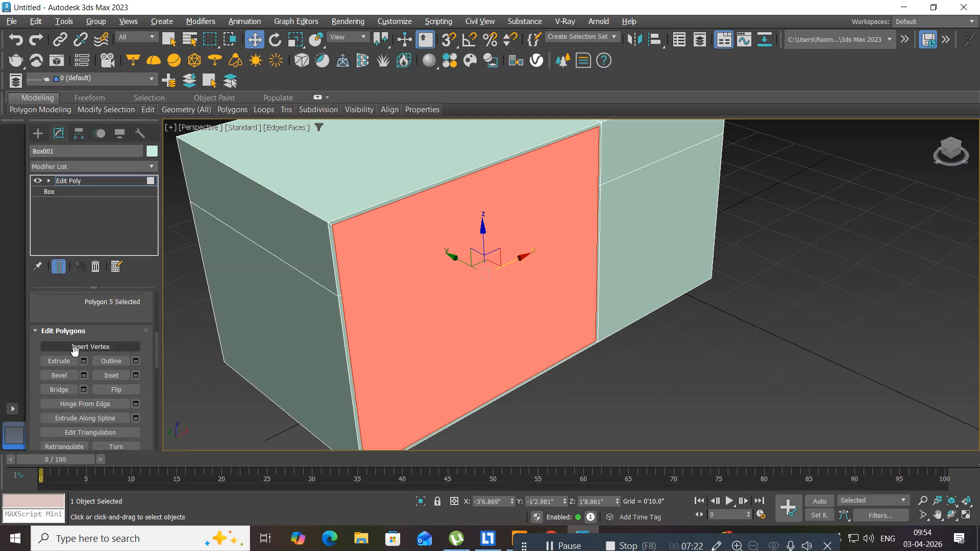
pyautogui.moveTo(213, 395); pyautogui.dragTo(246, 388, button='middle')
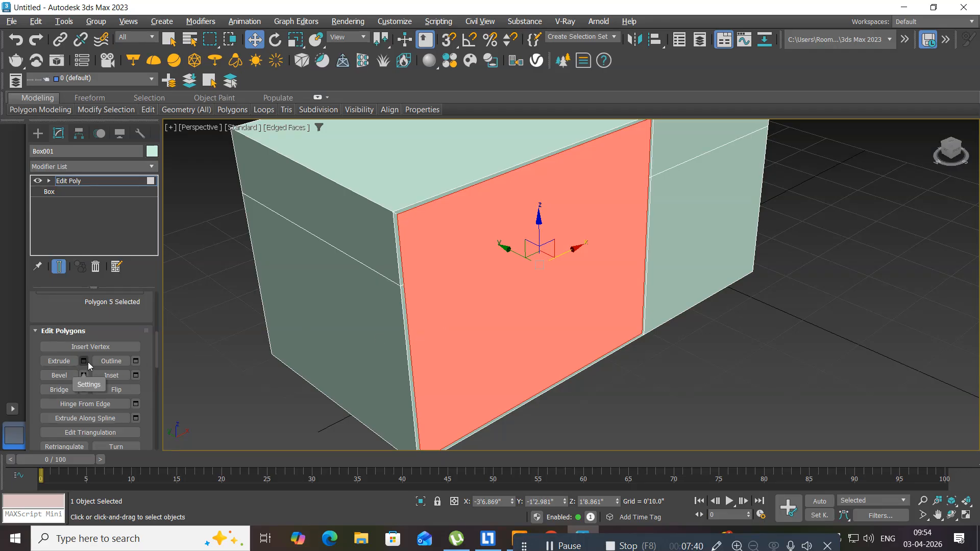
pyautogui.click(136, 376)
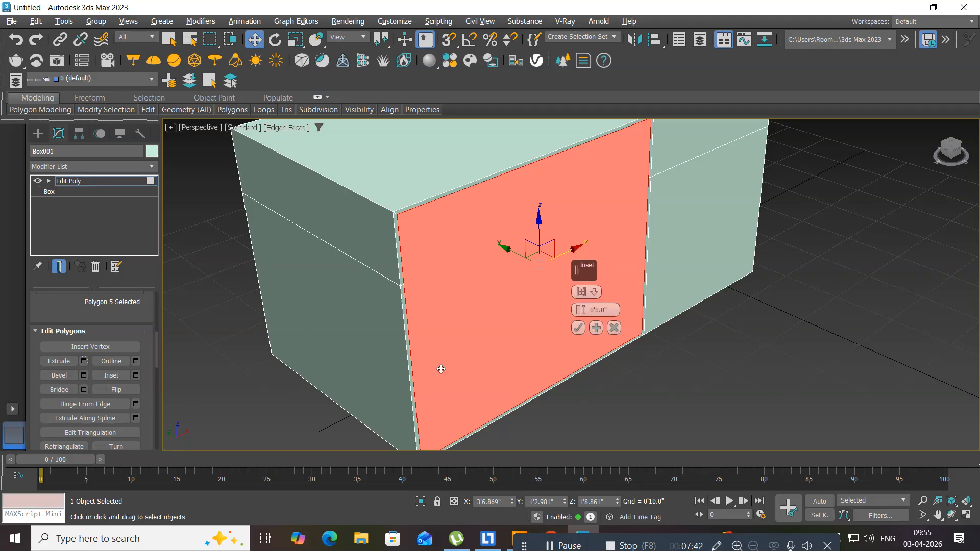
pyautogui.doubleClick(604, 310)
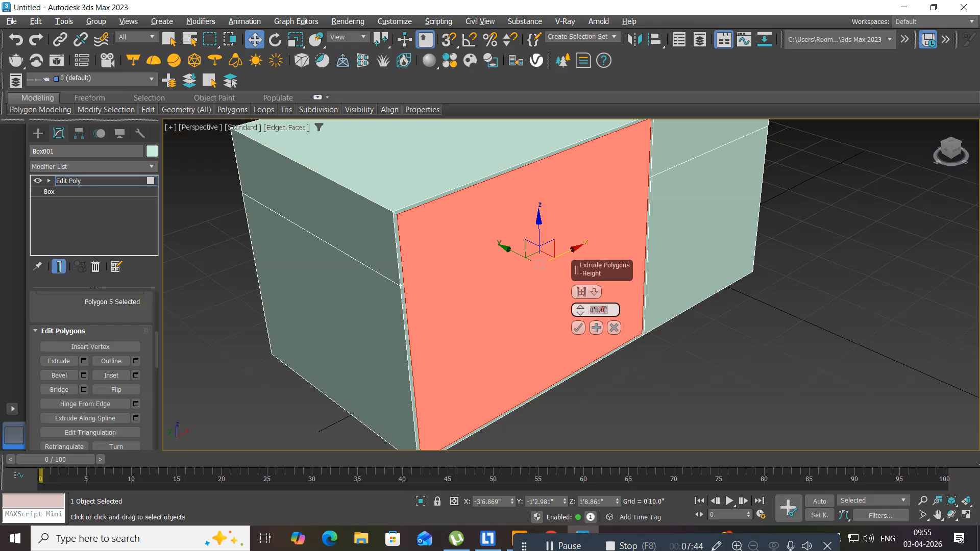
pyautogui.write("-2'11")
pyautogui.press('Return')
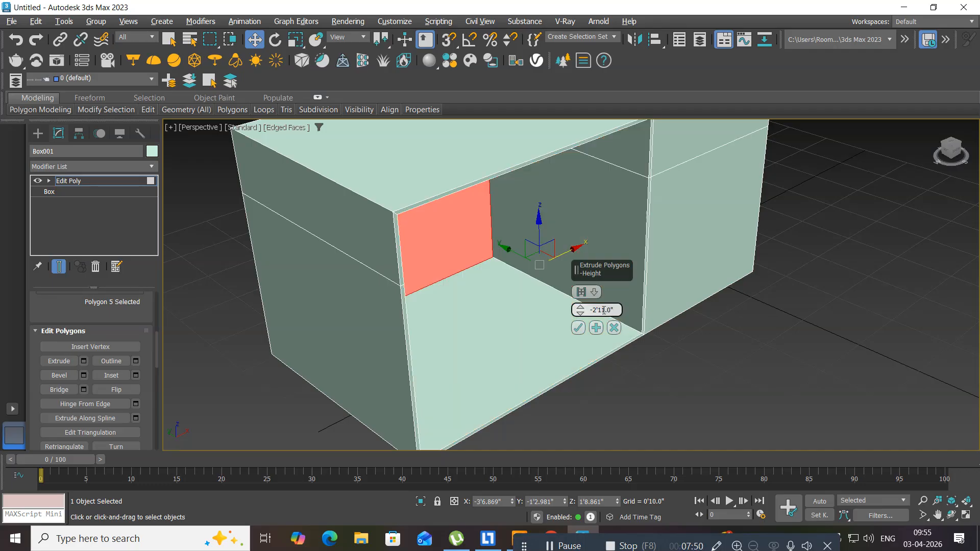
pyautogui.click(580, 328)
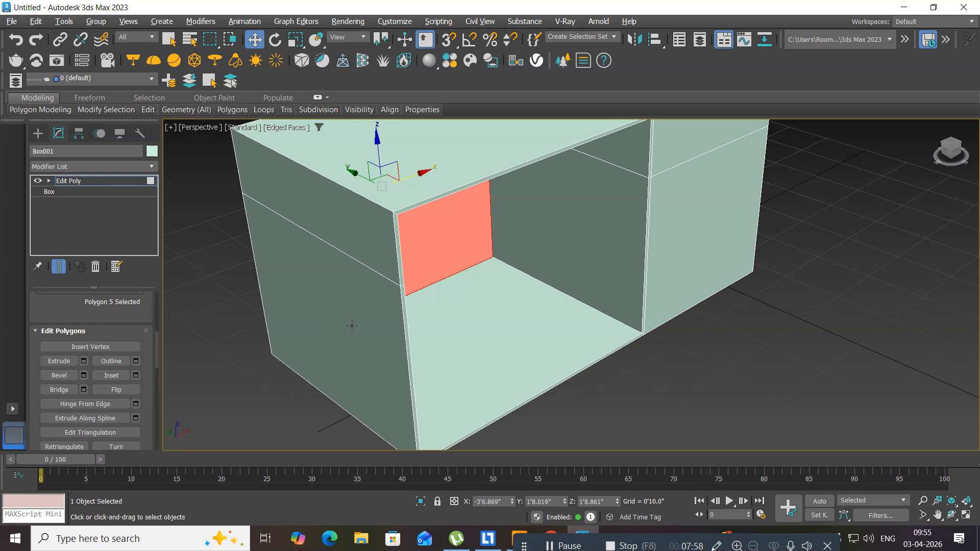
# Step: Select the lower front polygon of the narrower section and inset it by 0.5"
pyautogui.moveTo(398, 304); pyautogui.dragTo(311, 339, button='middle')
pyautogui.moveTo(385, 370); pyautogui.dragTo(348, 379, button='middle')
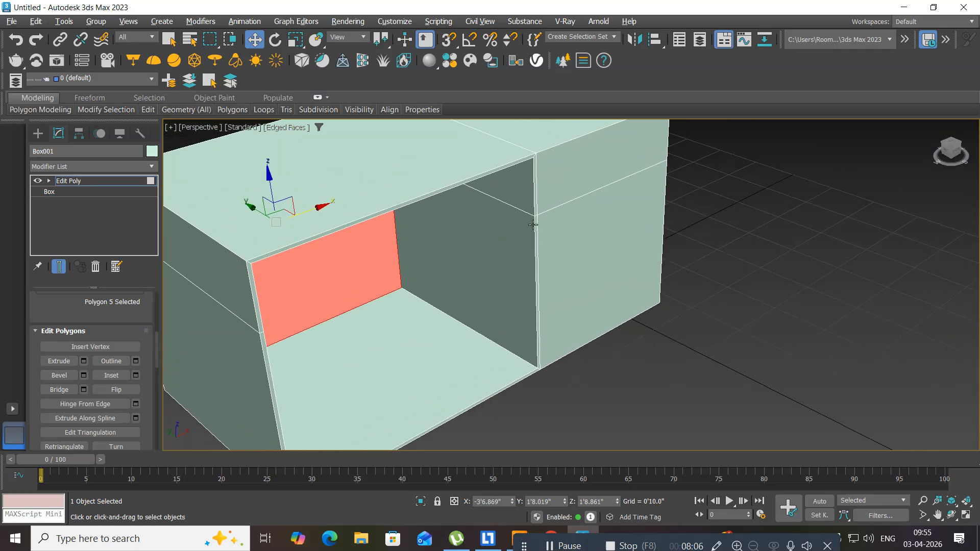
pyautogui.click(563, 261)
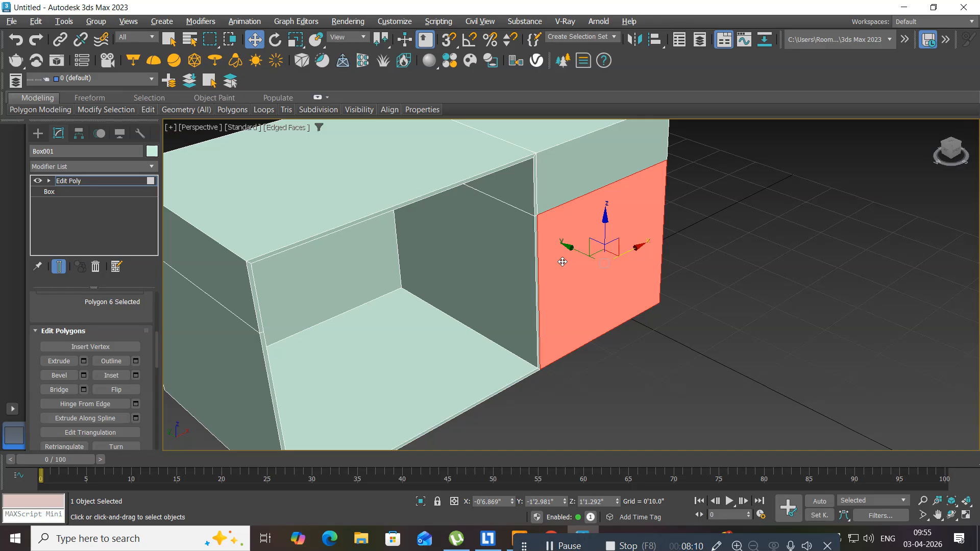
pyautogui.click(135, 377)
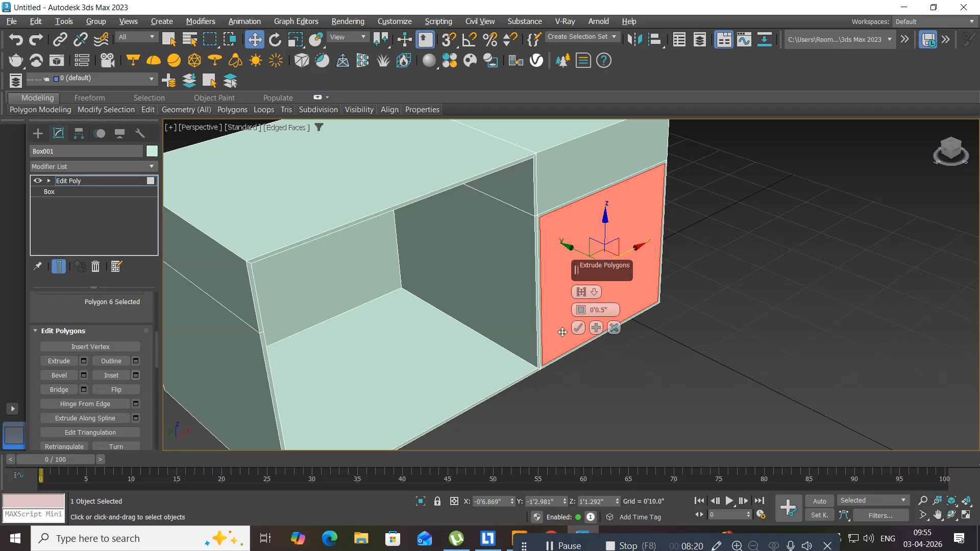
pyautogui.click(579, 328)
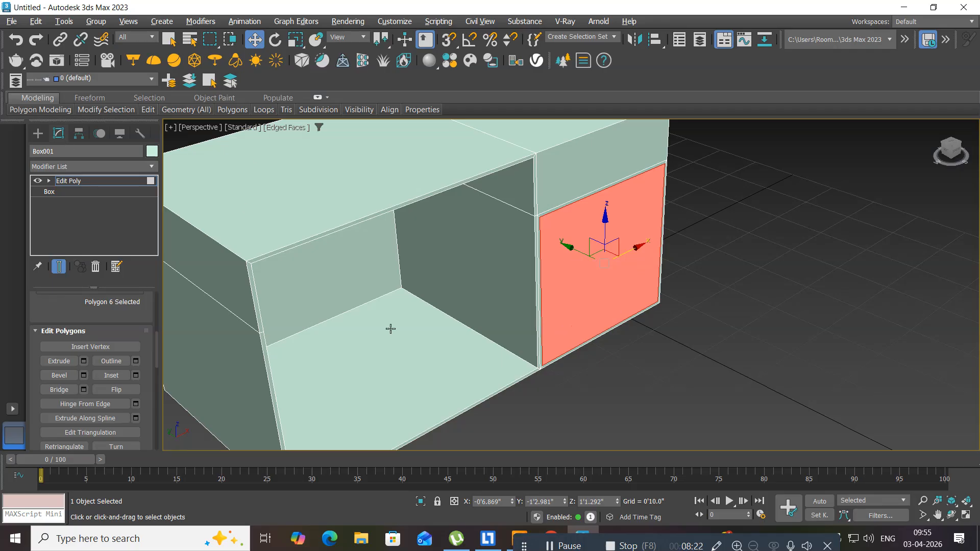
# Step: Extrude the inset lower front polygon of the narrower section outward by 0.5"
pyautogui.click(84, 362)
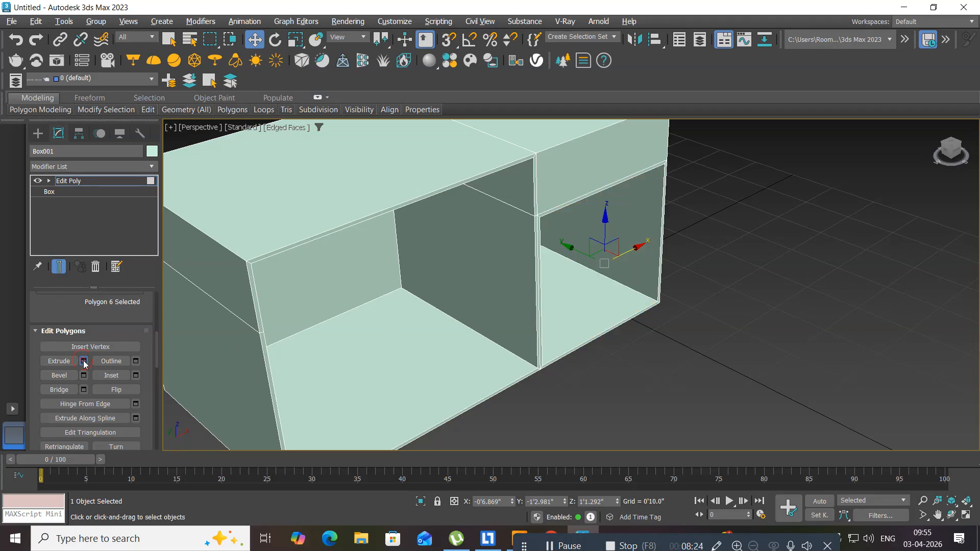
pyautogui.doubleClick(604, 310)
pyautogui.write('.5')
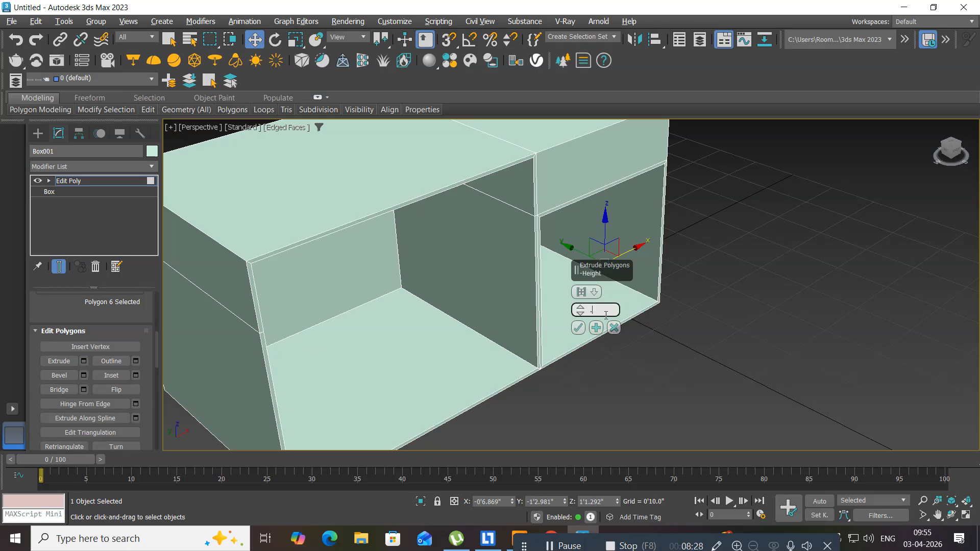
pyautogui.press('Return')
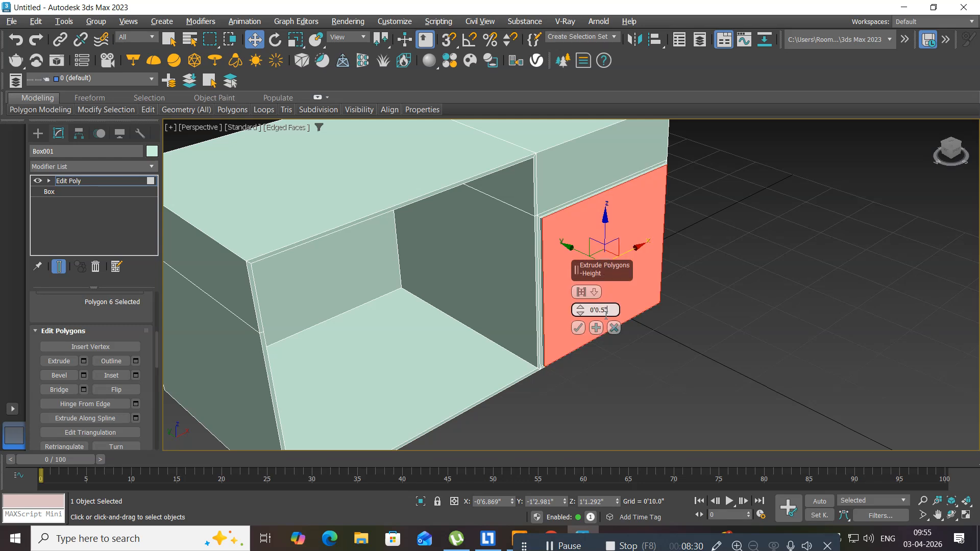
pyautogui.click(577, 329)
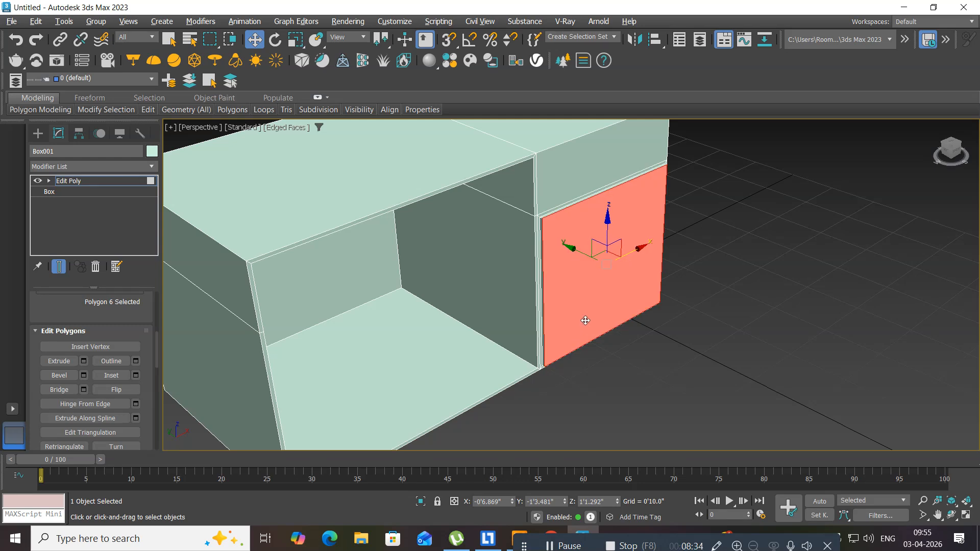
# Step: Select the upper front polygon above the extruded door panel and inset it by 0.5"
pyautogui.scroll(2, 585, 247)
pyautogui.scroll(2, 586, 246)
pyautogui.moveTo(586, 247); pyautogui.dragTo(547, 332, button='middle')
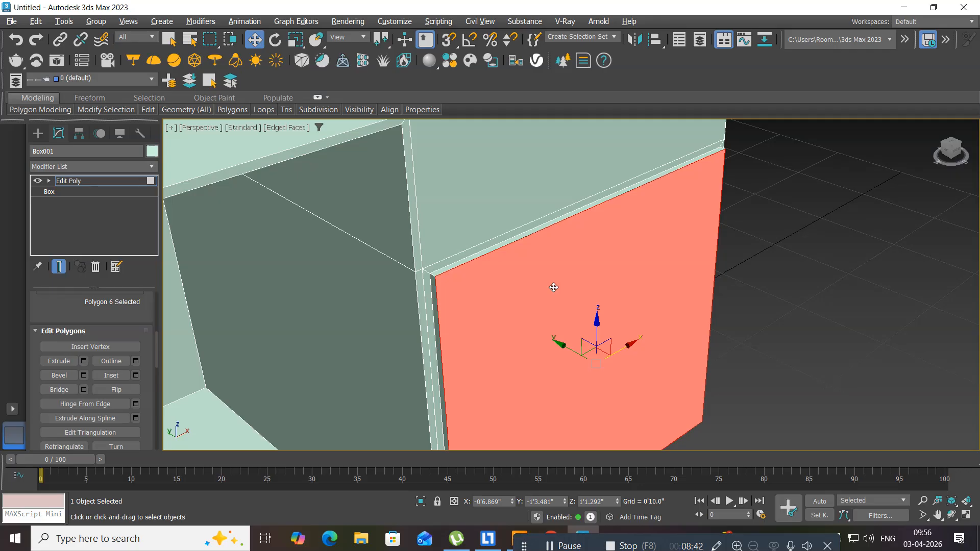
pyautogui.click(539, 162)
pyautogui.moveTo(529, 170); pyautogui.dragTo(565, 247, button='middle')
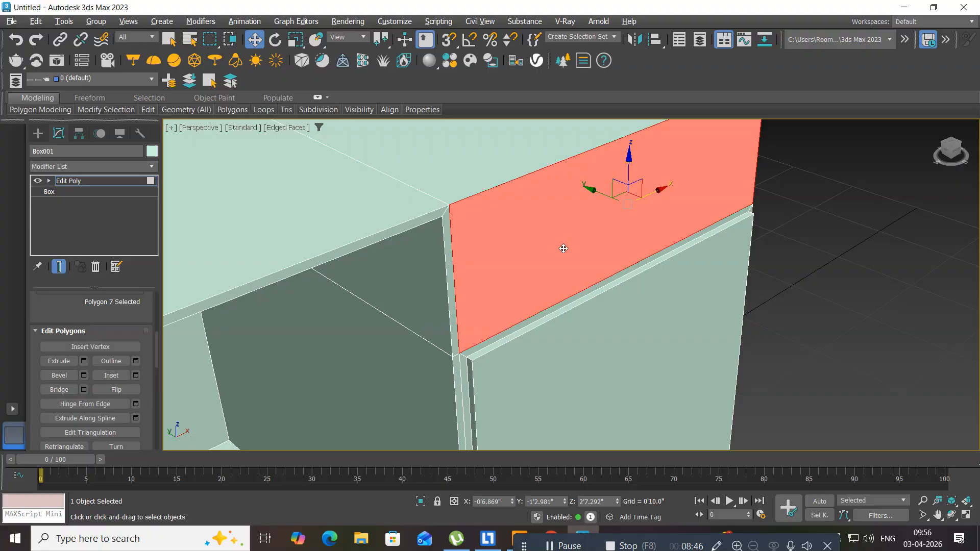
pyautogui.click(136, 377)
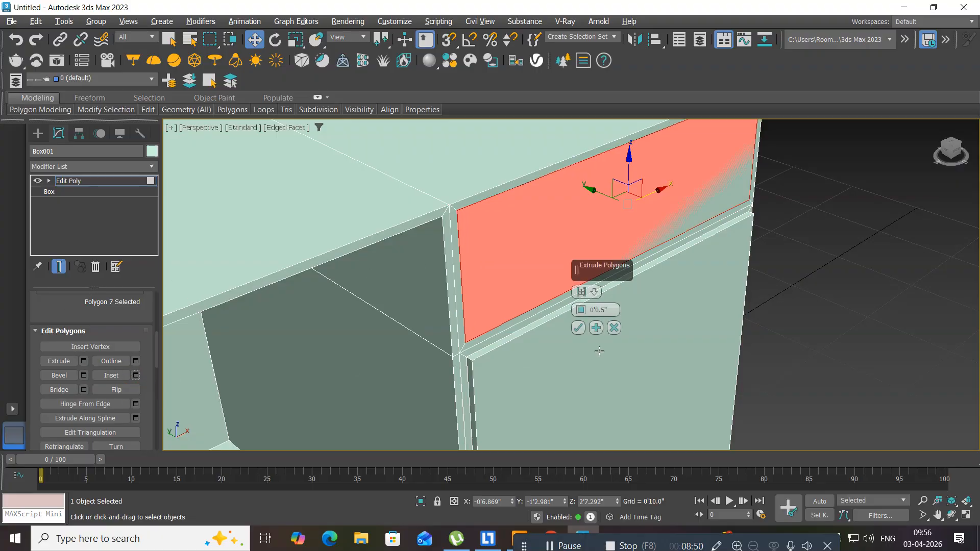
pyautogui.click(576, 330)
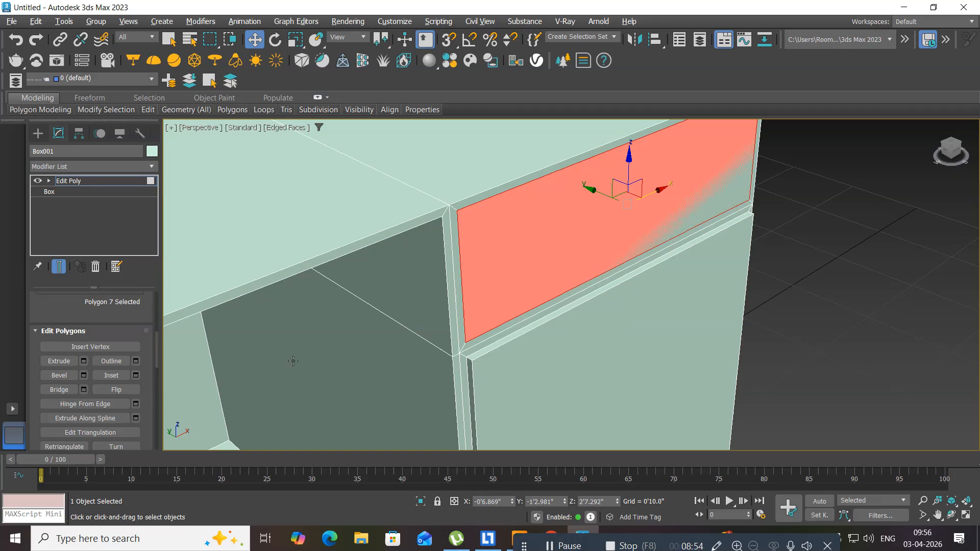
# Step: Extrude the inset upper front polygon of the narrower section outward by 0.5" and clear the polygon selection
pyautogui.click(84, 361)
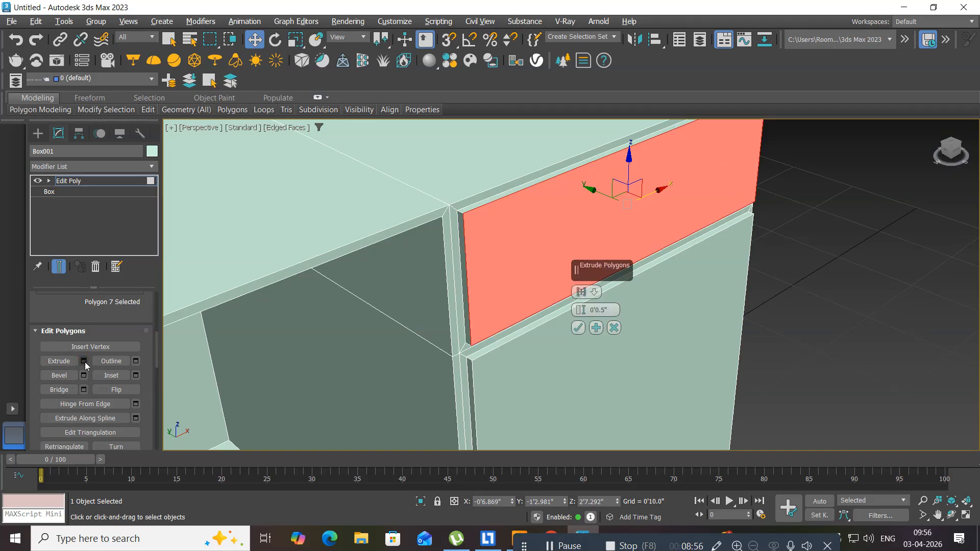
pyautogui.click(582, 332)
pyautogui.scroll(-6, 601, 325)
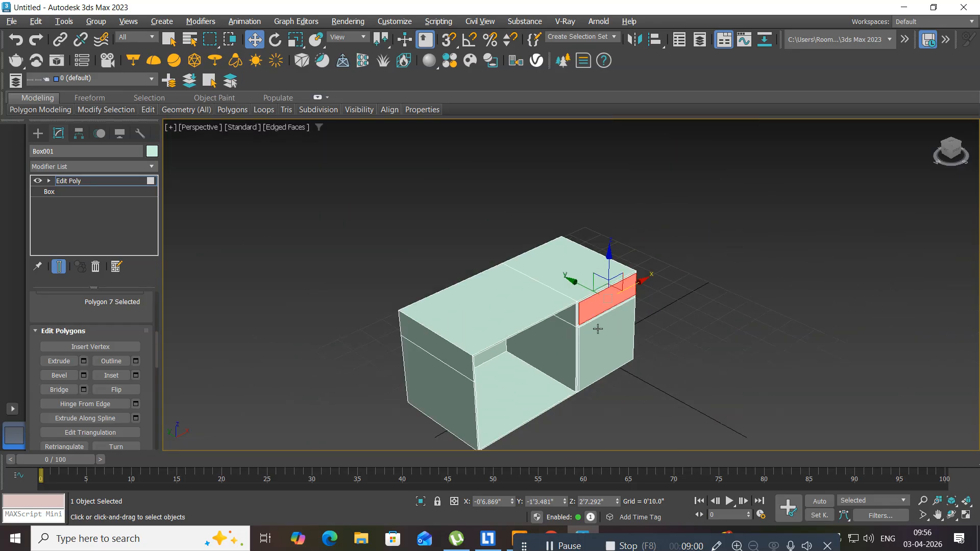
pyautogui.moveTo(562, 391); pyautogui.dragTo(456, 346, button='middle')
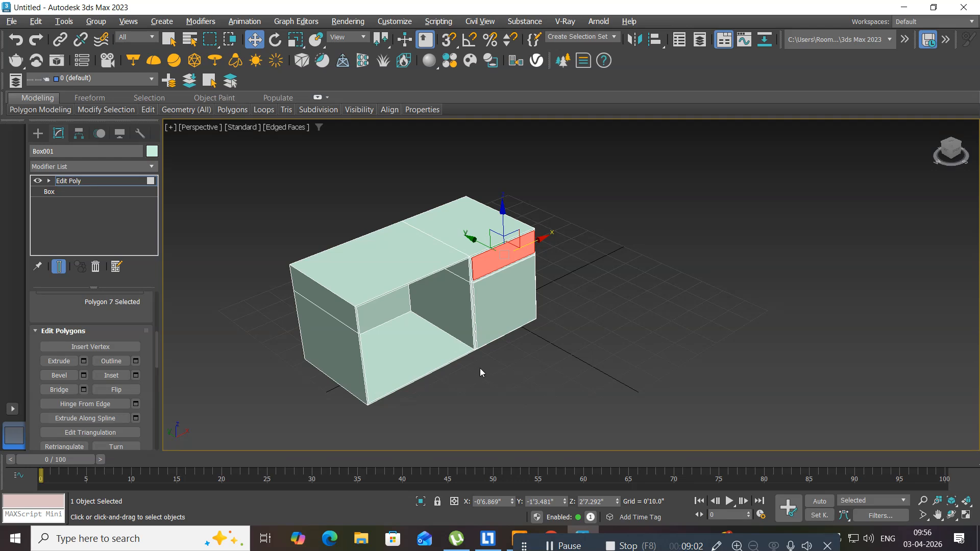
pyautogui.click(500, 386)
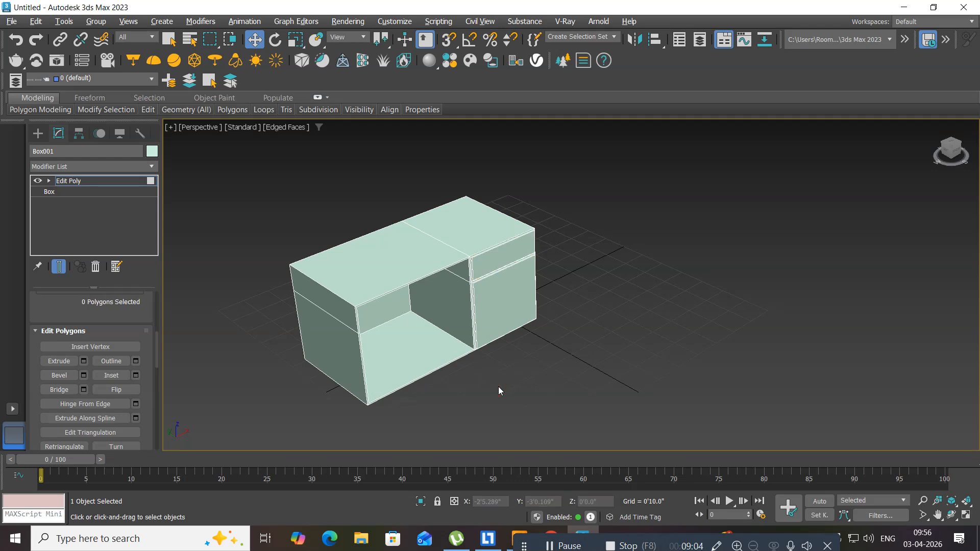
pyautogui.scroll(5, 498, 387)
pyautogui.moveTo(484, 360); pyautogui.dragTo(535, 390, button='middle')
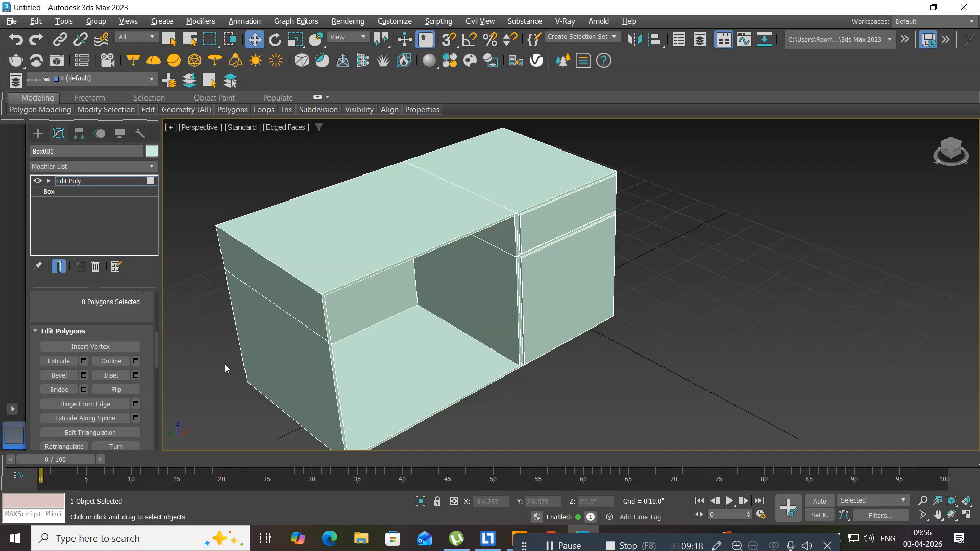
# Step: Delete the Edit Poly modifier from the box to return it to its plain parametric form
pyautogui.moveTo(46, 312); pyautogui.dragTo(60, 409)
pyautogui.scroll(5, 60, 408)
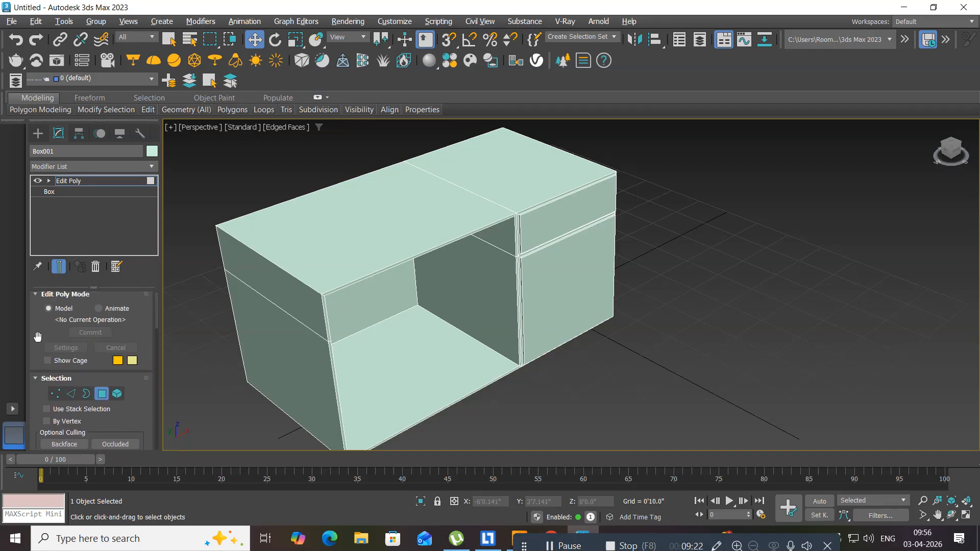
pyautogui.scroll(1, 38, 336)
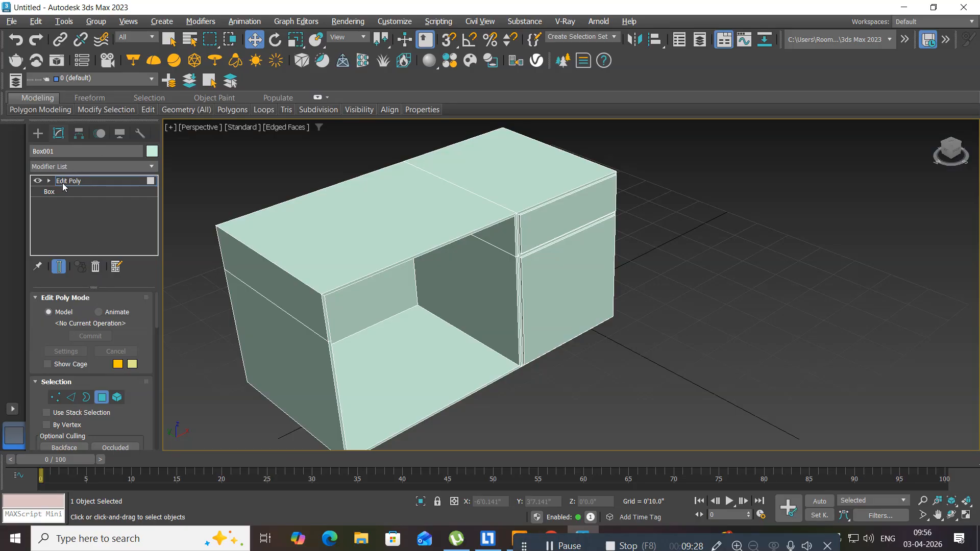
pyautogui.click(96, 267)
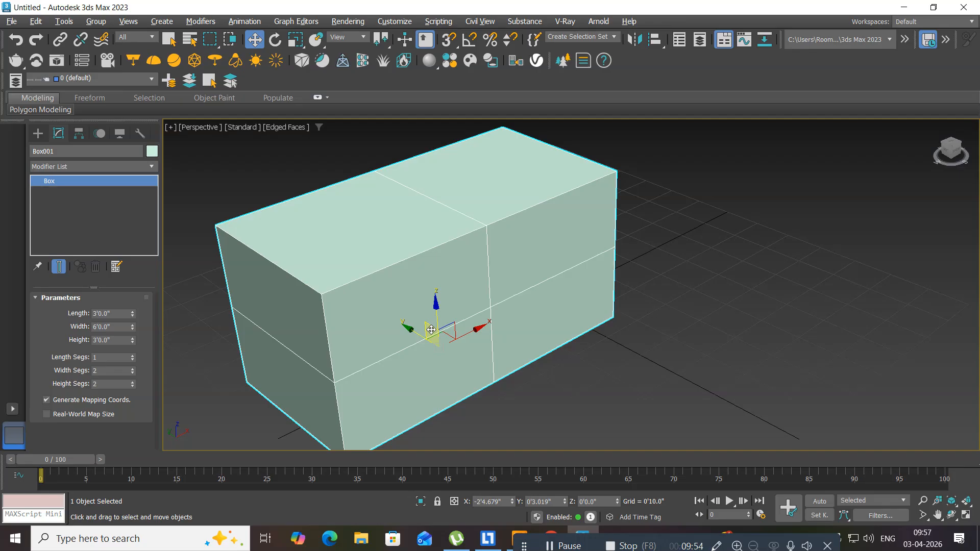
# Step: Resize the box to a thin panel with a length of 4", keeping the 6' width, and a height of 4'
pyautogui.moveTo(382, 307); pyautogui.dragTo(483, 287, button='middle')
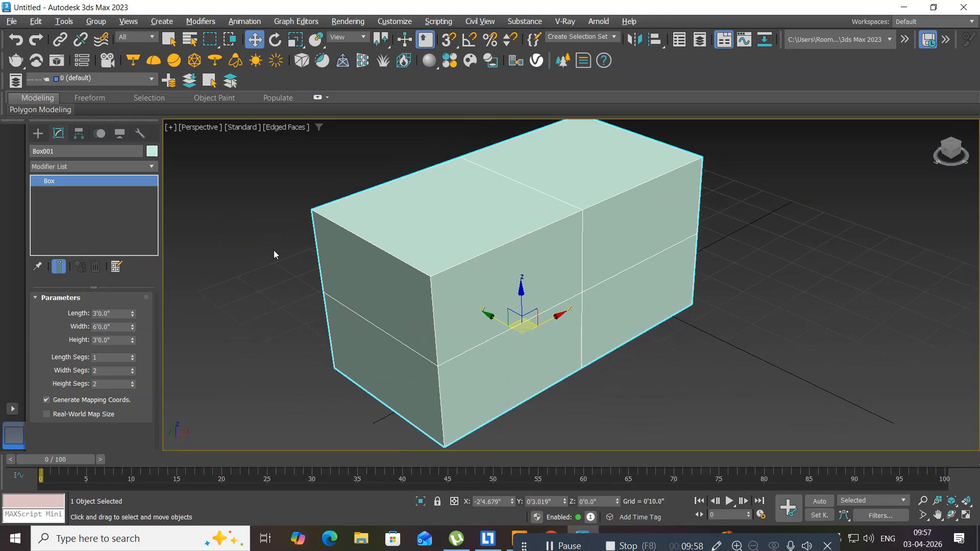
pyautogui.click(120, 314)
pyautogui.write('4')
pyautogui.press('Return')
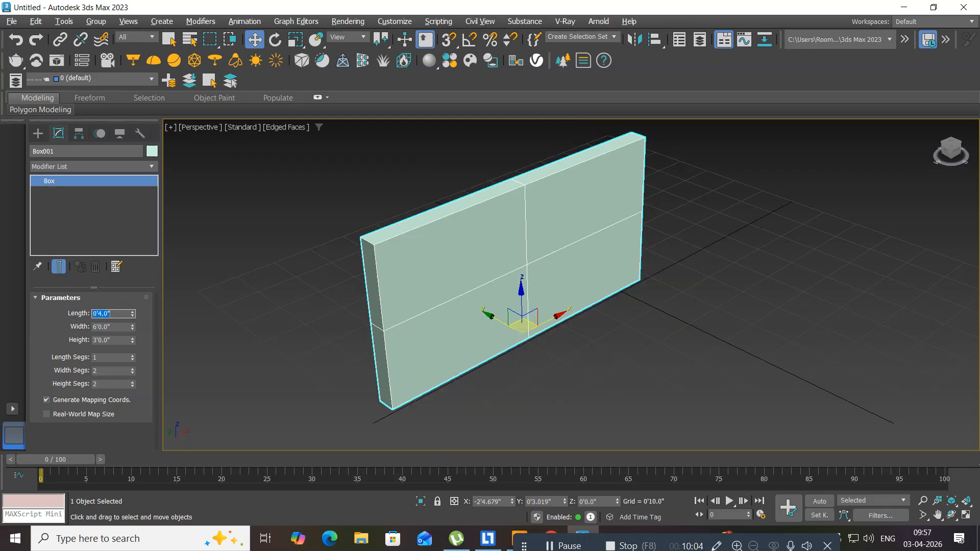
pyautogui.click(113, 326)
pyautogui.press('BackSpace')
pyautogui.press('BackSpace')
pyautogui.press('BackSpace')
pyautogui.press('BackSpace')
pyautogui.press('BackSpace')
pyautogui.press('Return')
pyautogui.click(103, 340)
pyautogui.write("4'")
pyautogui.press('Return')
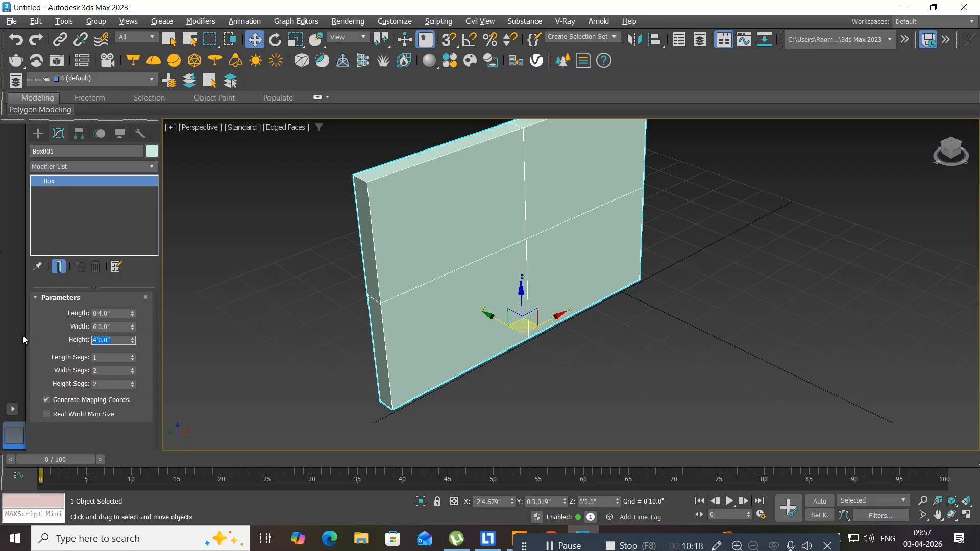
# Step: Set the box's height segments to 1 and its width segments to 3
pyautogui.click(104, 385)
pyautogui.write('1')
pyautogui.press('Return')
pyautogui.click(107, 372)
pyautogui.write('3')
pyautogui.press('Return')
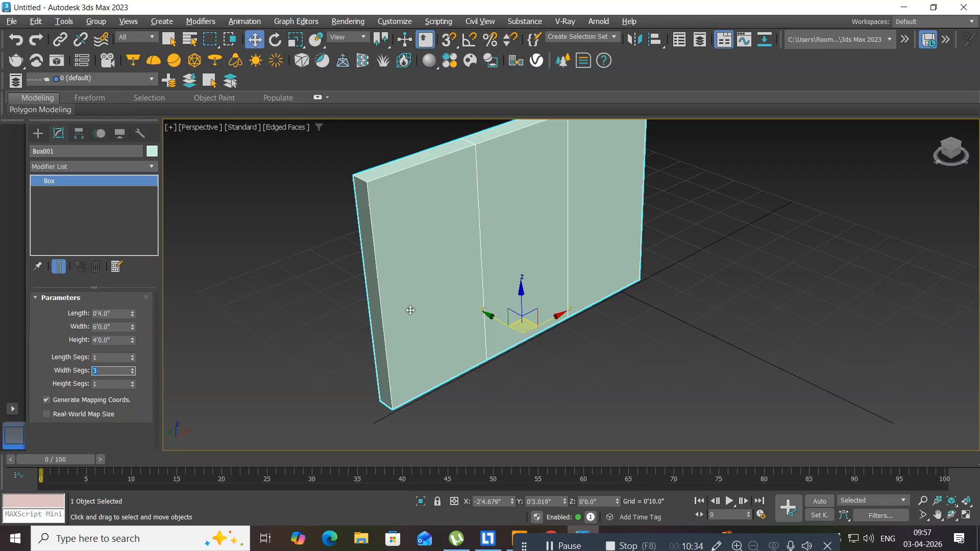
# Step: Switch to the four-viewport layout and convert the box to an Editable Poly
pyautogui.moveTo(409, 307); pyautogui.dragTo(376, 355, button='middle')
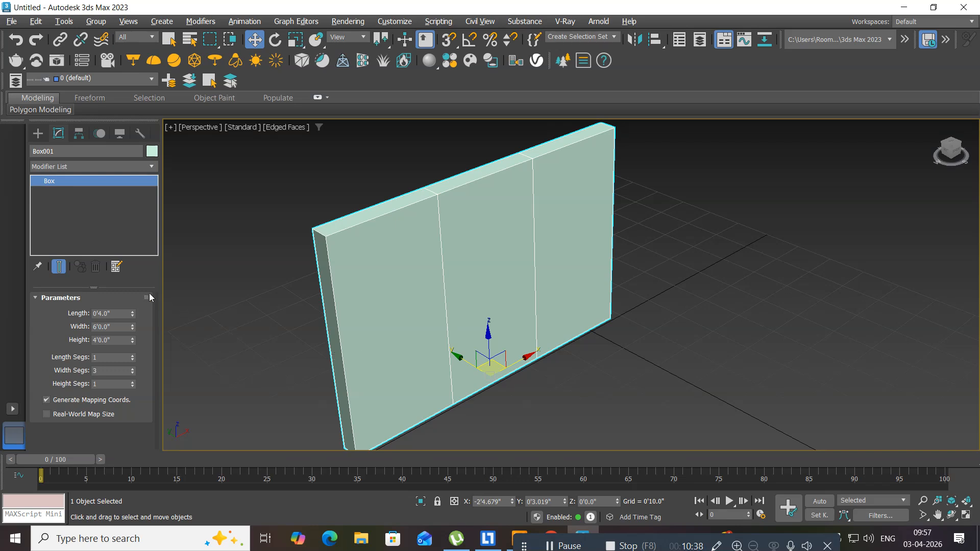
pyautogui.moveTo(224, 284); pyautogui.dragTo(231, 280, button='middle')
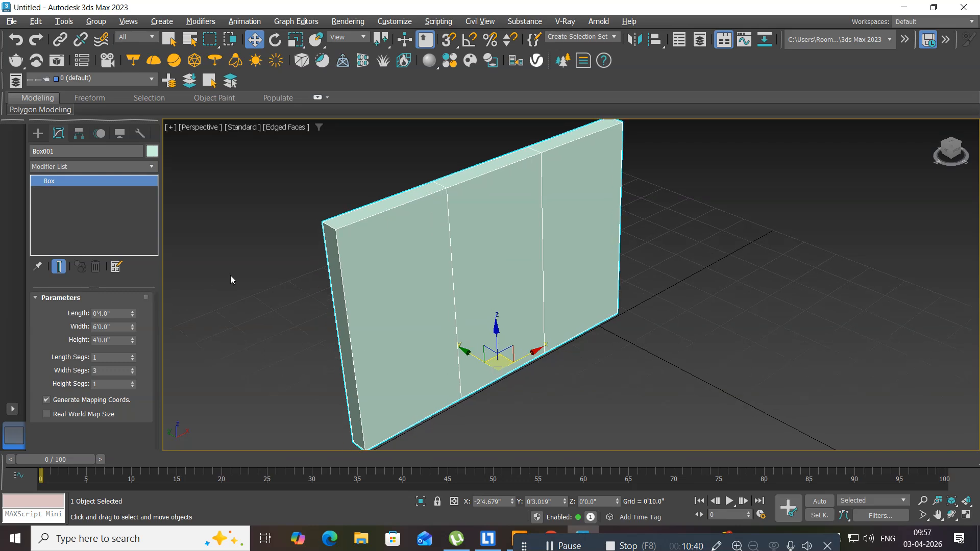
pyautogui.hotkey('alt', 'w')
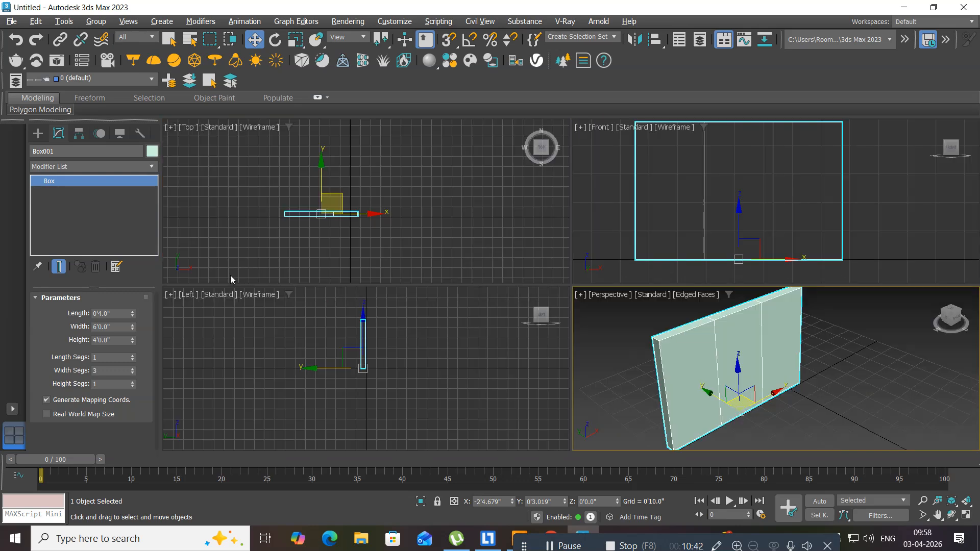
pyautogui.moveTo(293, 212); pyautogui.dragTo(296, 178, button='middle')
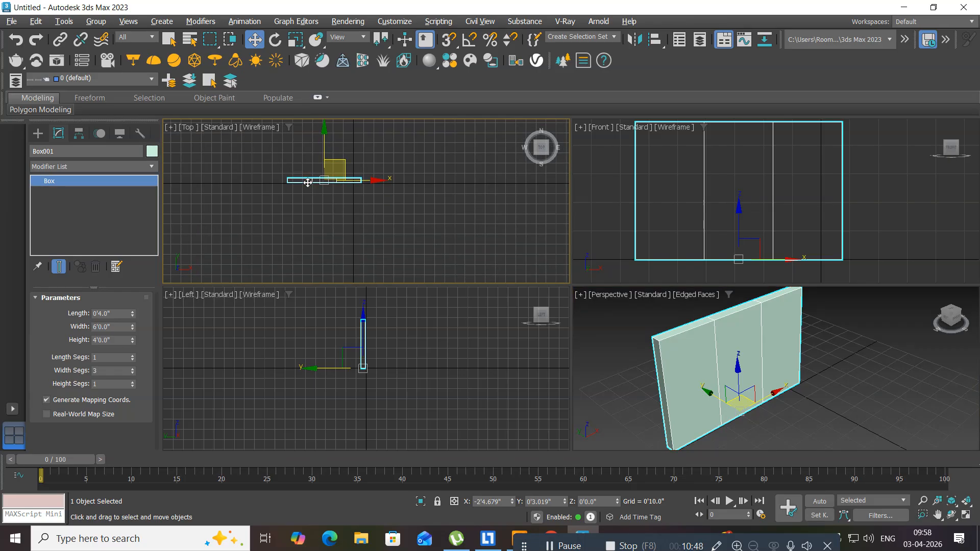
pyautogui.rightClick(308, 185)
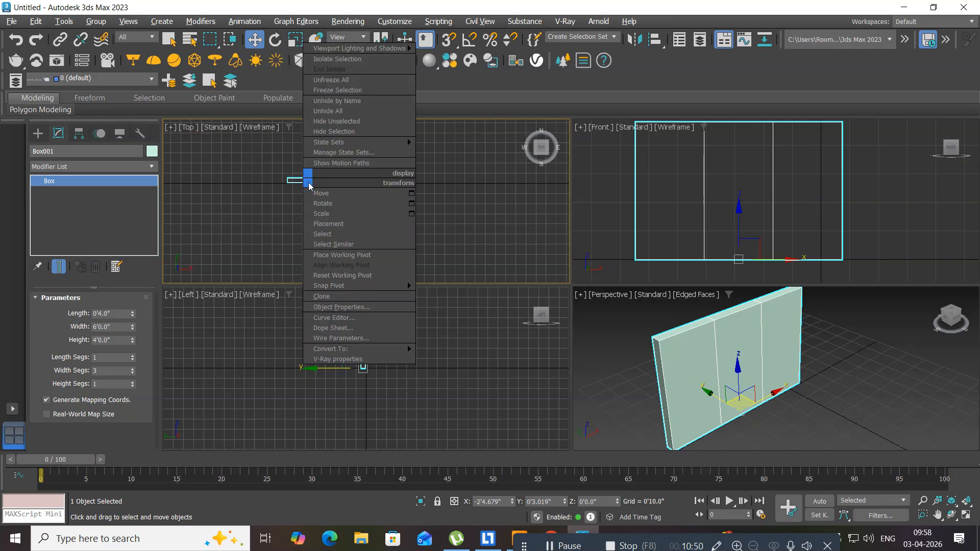
pyautogui.moveTo(361, 351)
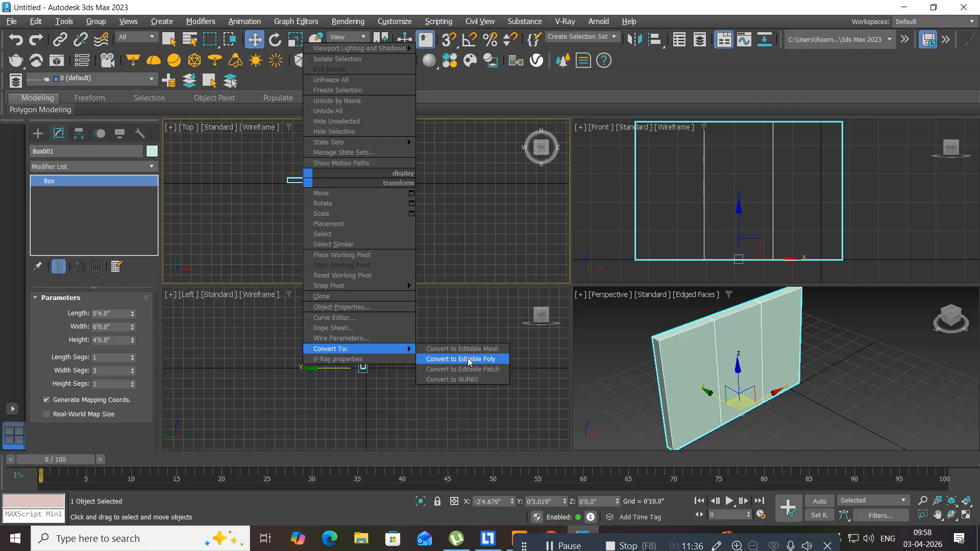
pyautogui.click(462, 359)
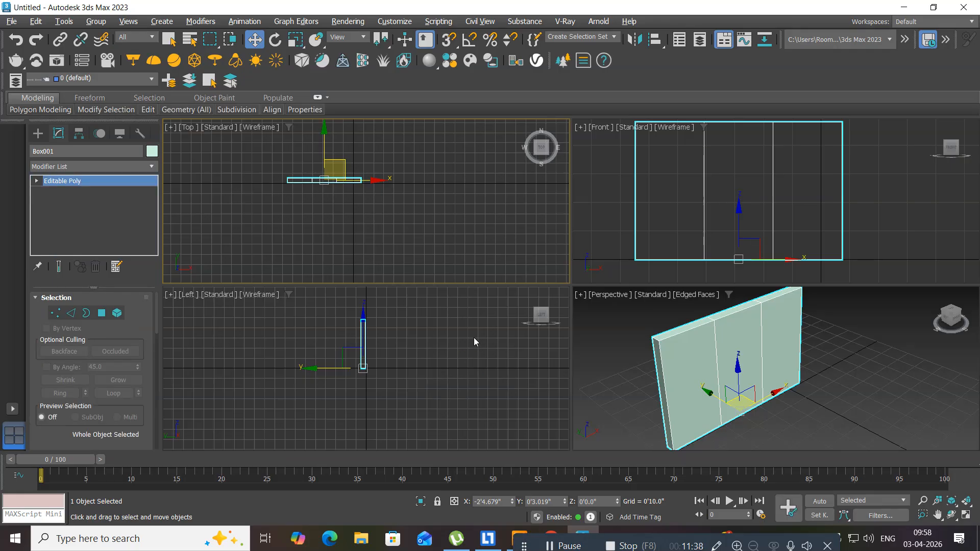
# Step: In polygon mode, select the left front polygon of the panel and inset it by 1"
pyautogui.click(102, 317)
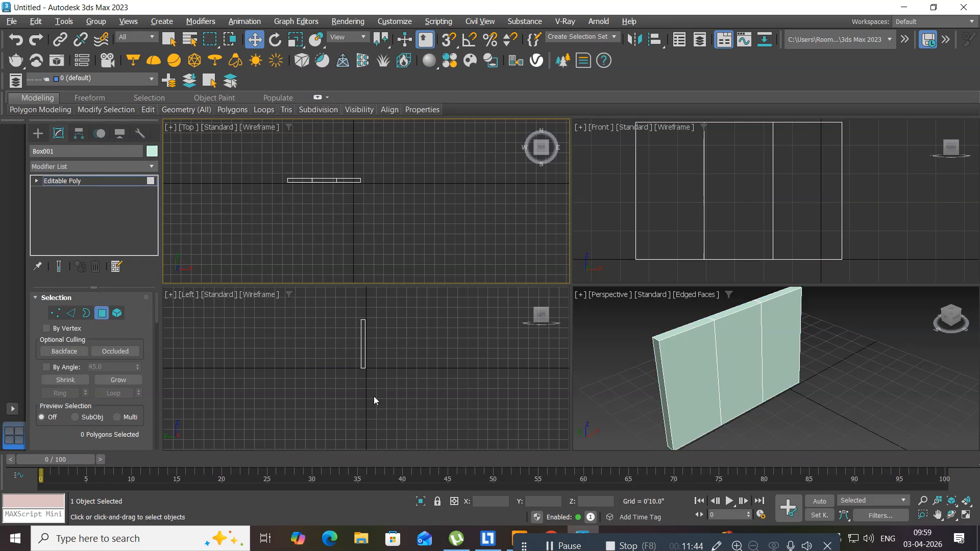
pyautogui.click(681, 365)
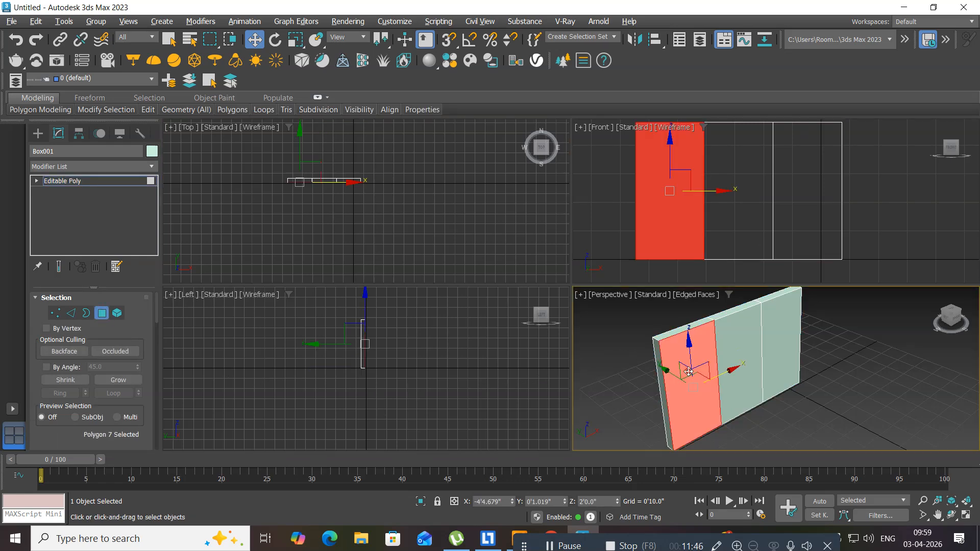
pyautogui.moveTo(143, 408); pyautogui.dragTo(145, 266)
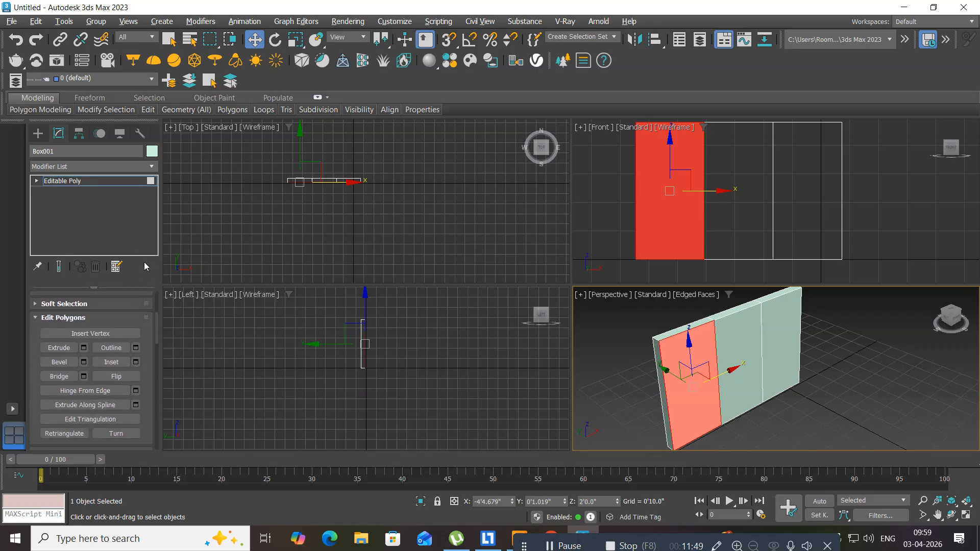
pyautogui.click(136, 363)
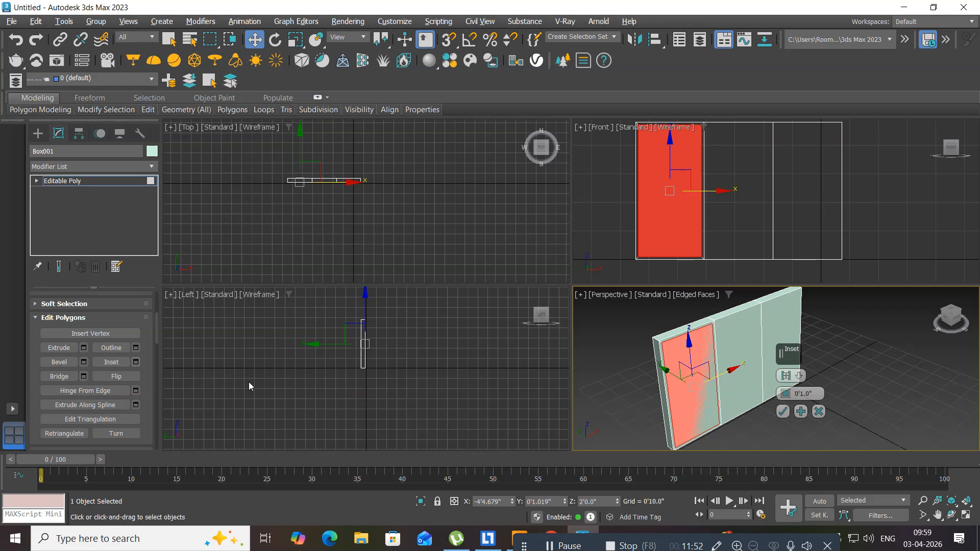
pyautogui.doubleClick(799, 394)
pyautogui.write('1')
pyautogui.press('Return')
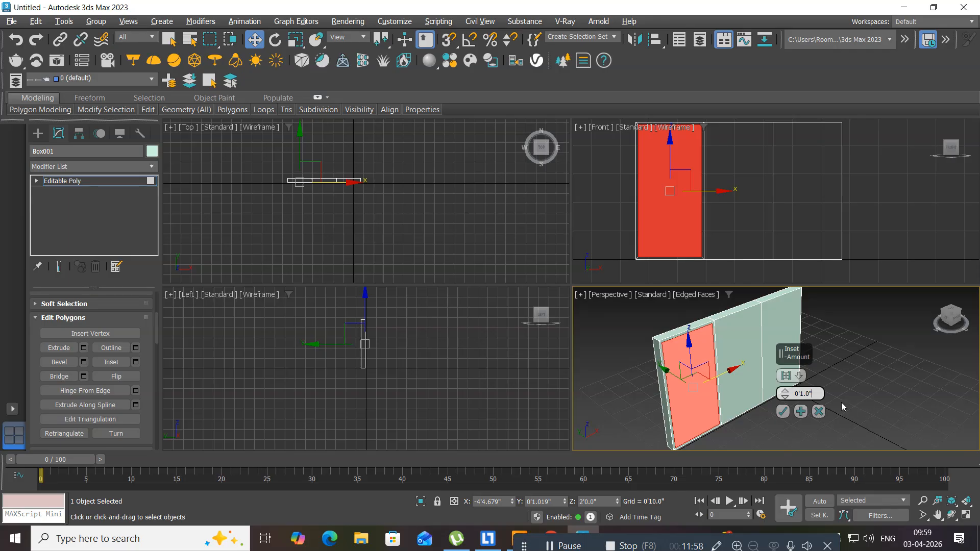
pyautogui.click(783, 412)
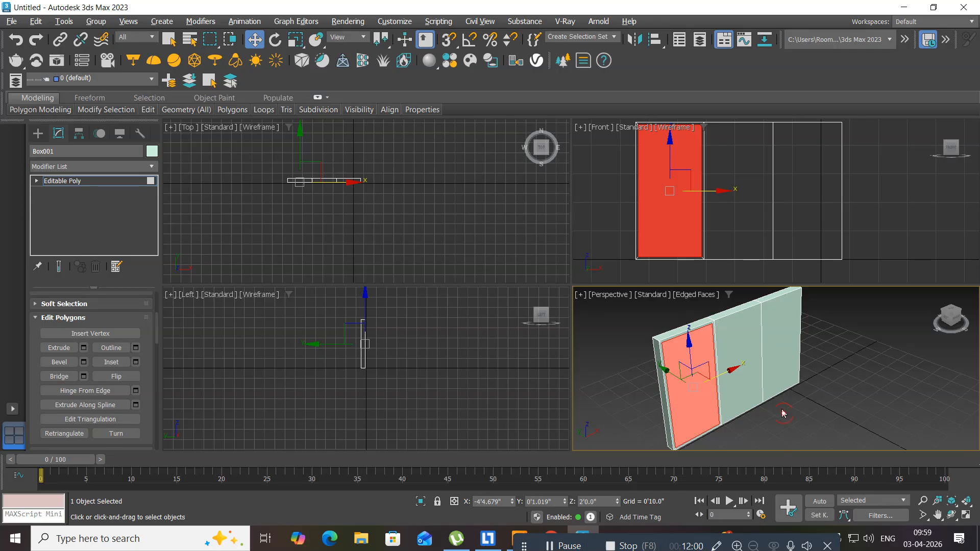
# Step: Inset the middle front polygon and the right front polygon of the panel by 1" each
pyautogui.click(737, 378)
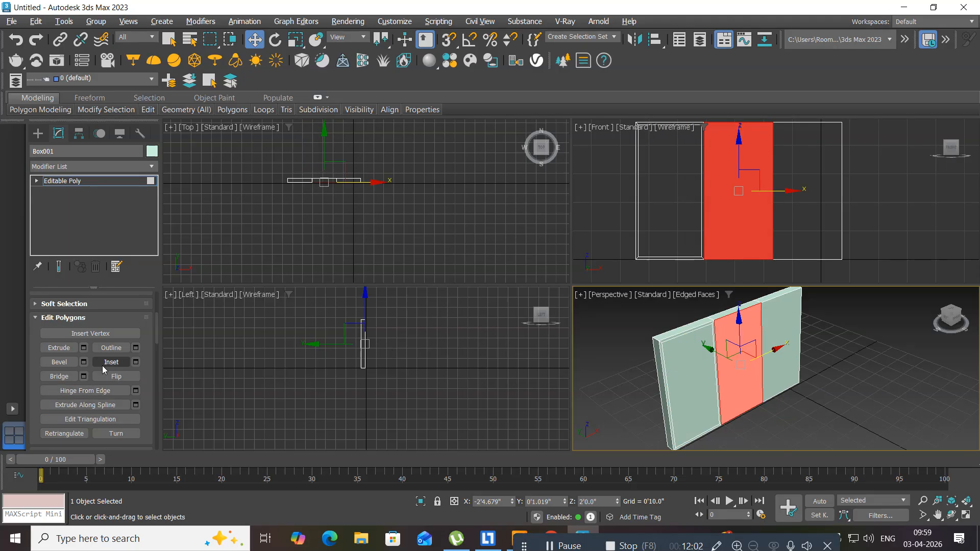
pyautogui.click(136, 363)
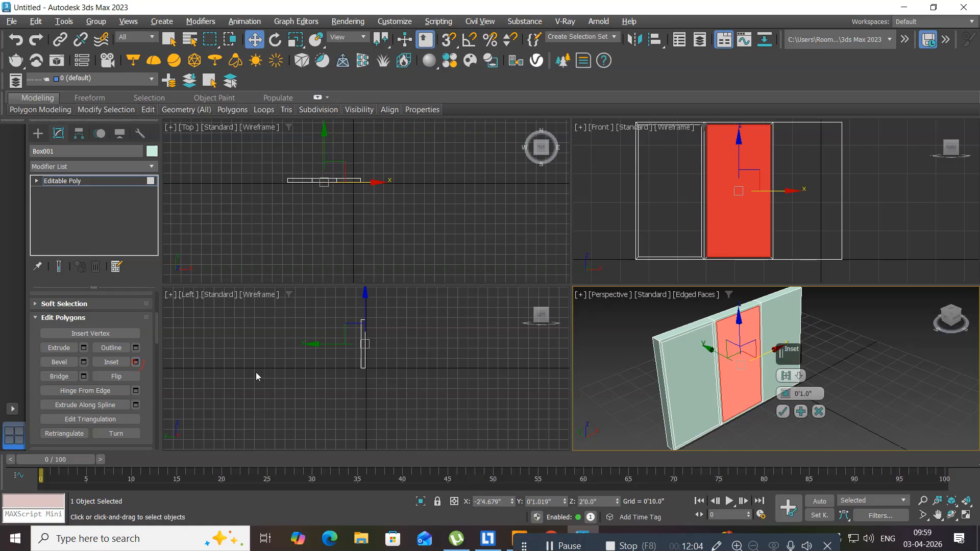
pyautogui.click(783, 412)
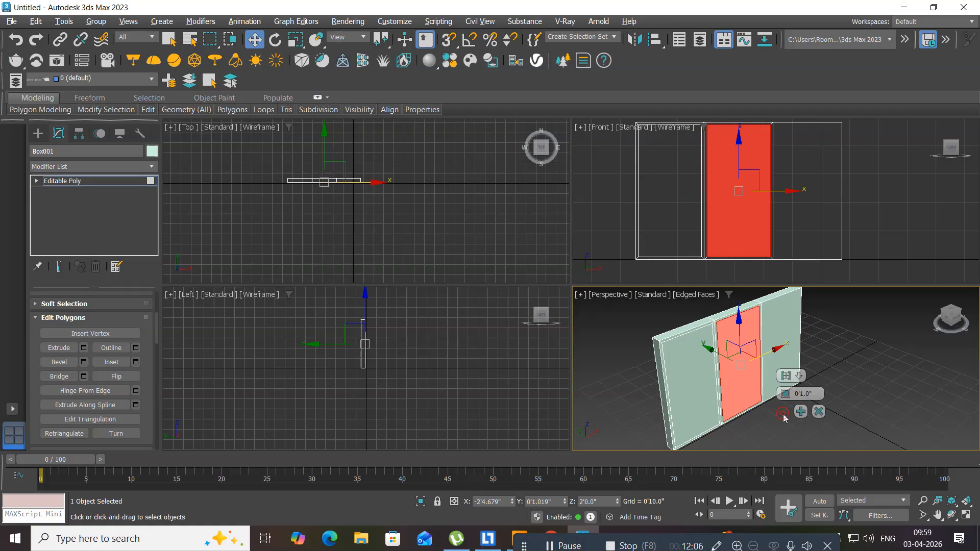
pyautogui.click(786, 370)
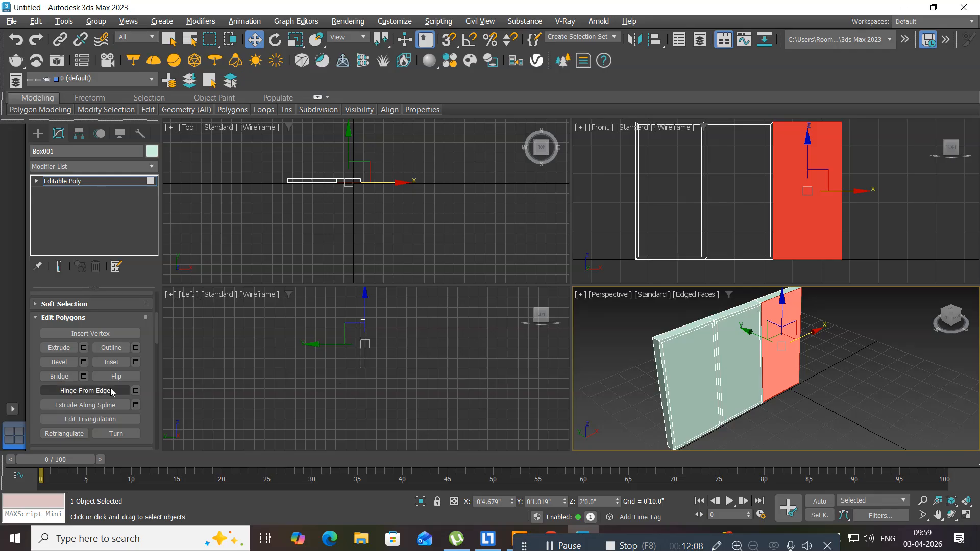
pyautogui.click(136, 362)
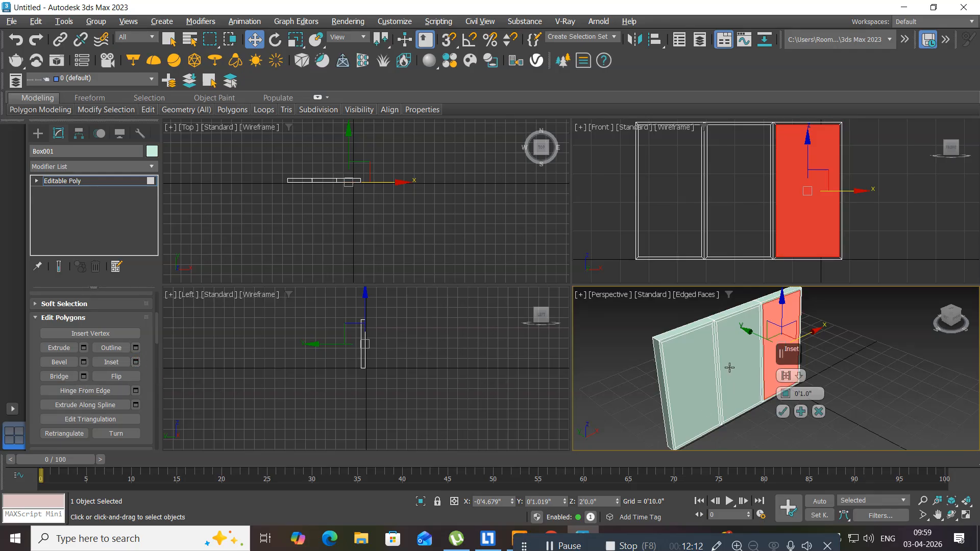
pyautogui.click(784, 412)
# Step: In a maximized Perspective view, inset the leftmost polygon on the back of the panel by 1"
pyautogui.moveTo(678, 393); pyautogui.dragTo(673, 381, button='middle')
pyautogui.hotkey('alt', 'w')
pyautogui.keyDown('alt'); pyautogui.moveTo(274, 363); pyautogui.dragTo(435, 380, button='middle'); pyautogui.keyUp('alt')
pyautogui.keyDown('alt'); pyautogui.moveTo(564, 335); pyautogui.dragTo(416, 380, button='middle'); pyautogui.keyUp('alt')
pyautogui.click(414, 341)
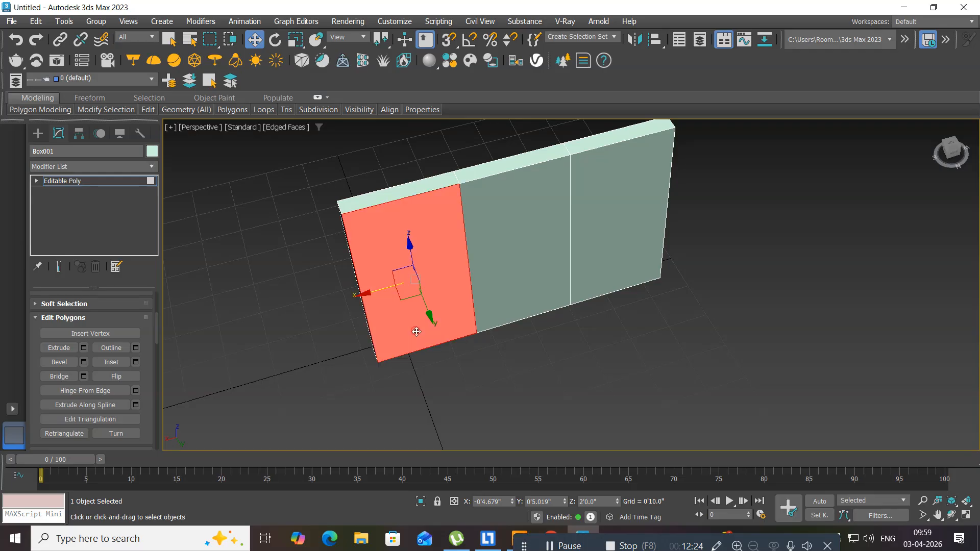
pyautogui.click(136, 362)
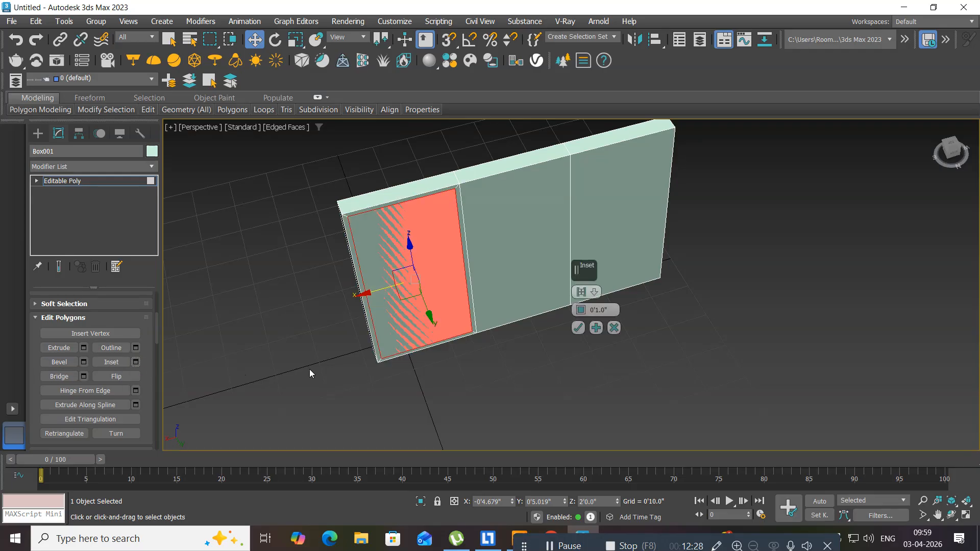
pyautogui.click(578, 328)
# Step: Inset the middle and rightmost polygons on the back of the panel by 1" each
pyautogui.click(508, 293)
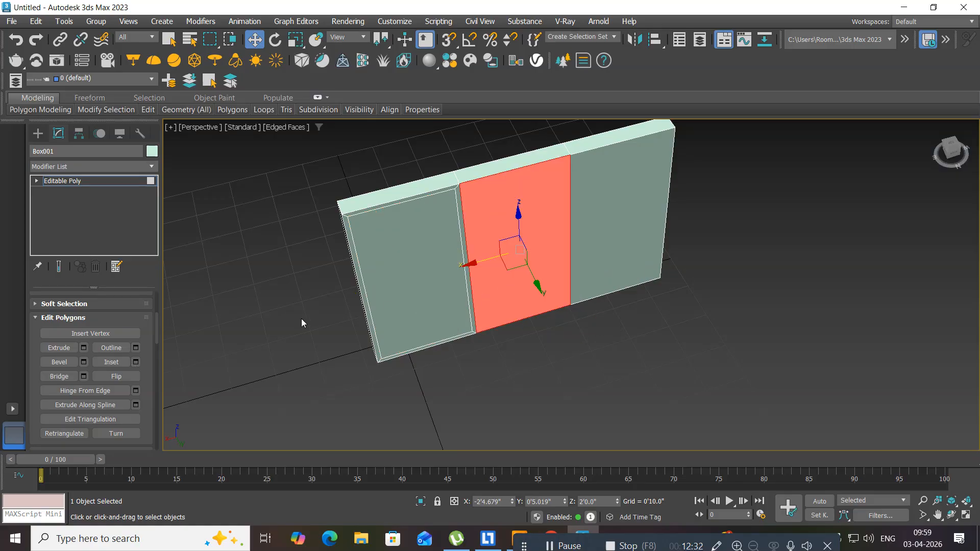
pyautogui.click(136, 348)
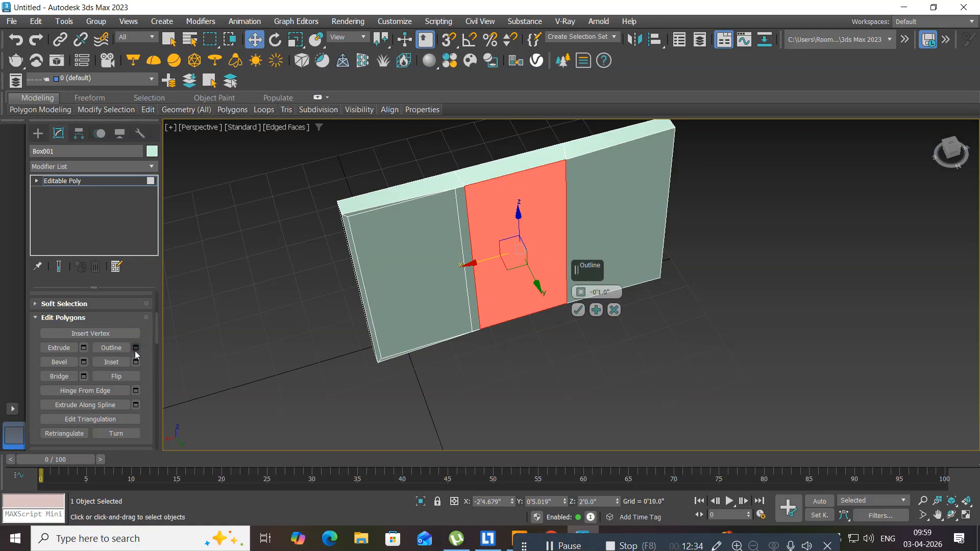
pyautogui.click(614, 310)
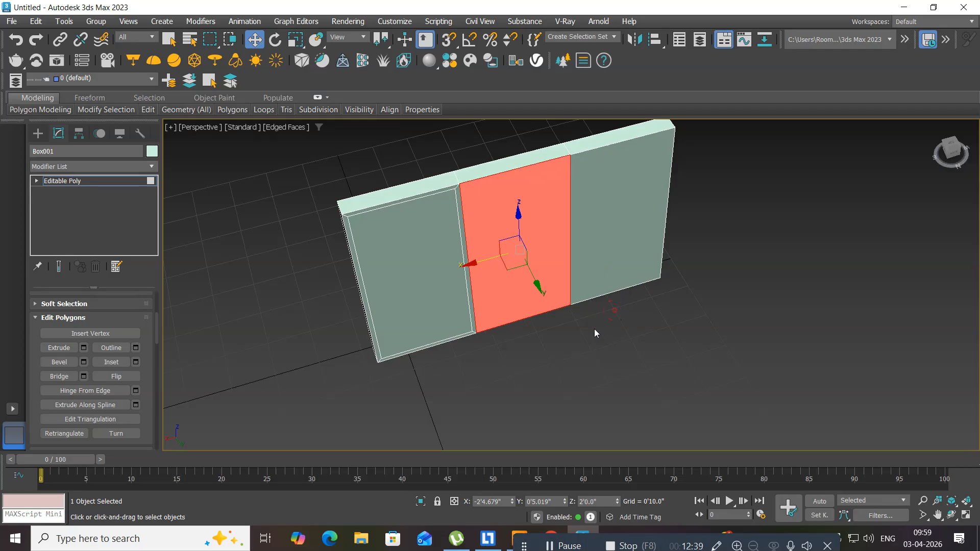
pyautogui.click(135, 362)
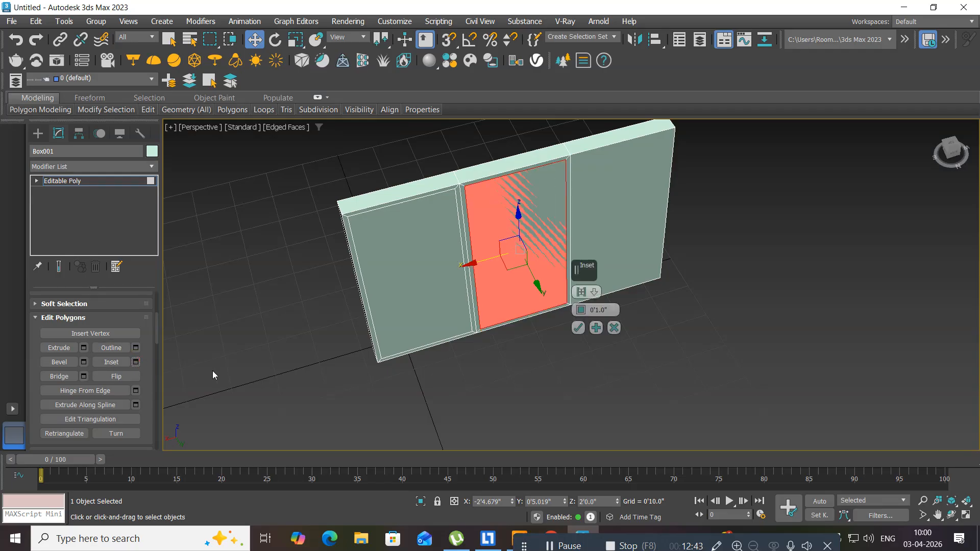
pyautogui.click(579, 329)
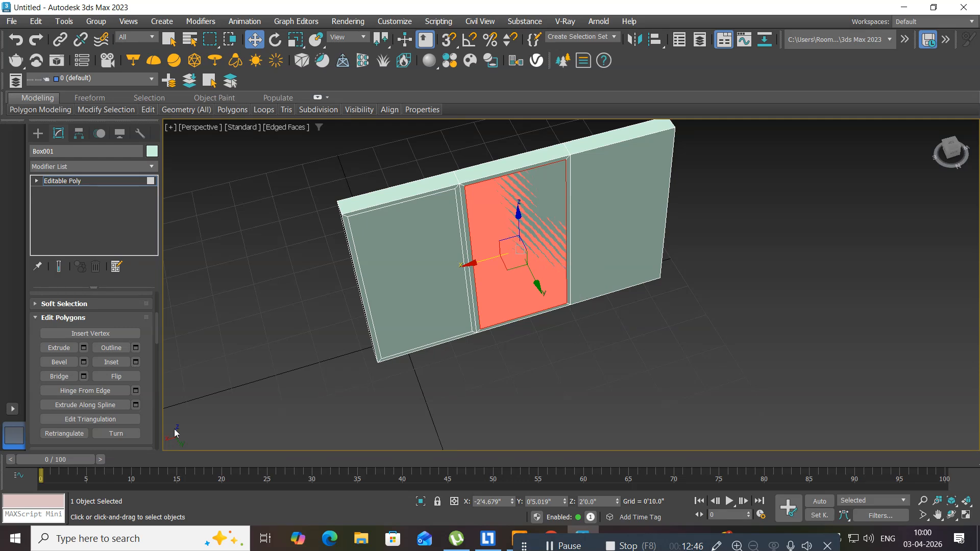
pyautogui.click(608, 240)
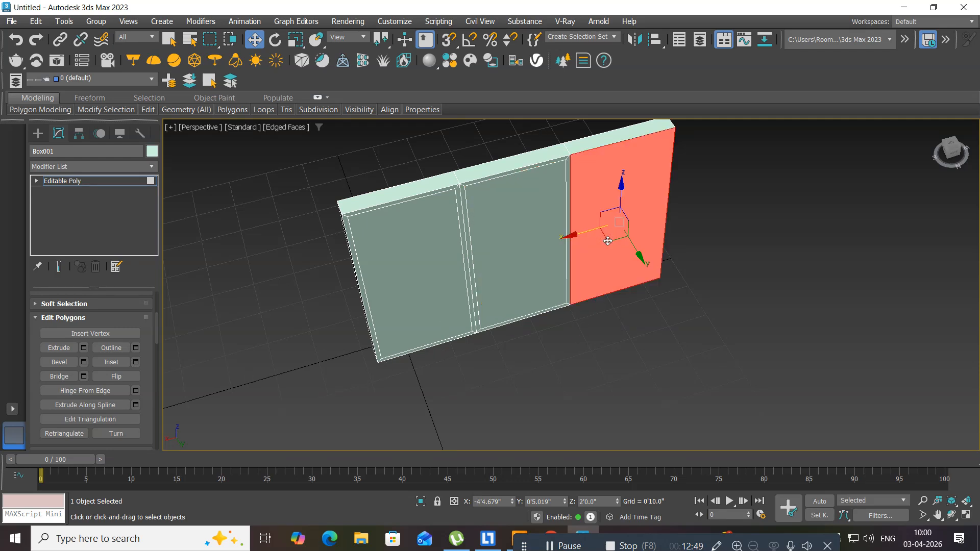
pyautogui.click(136, 362)
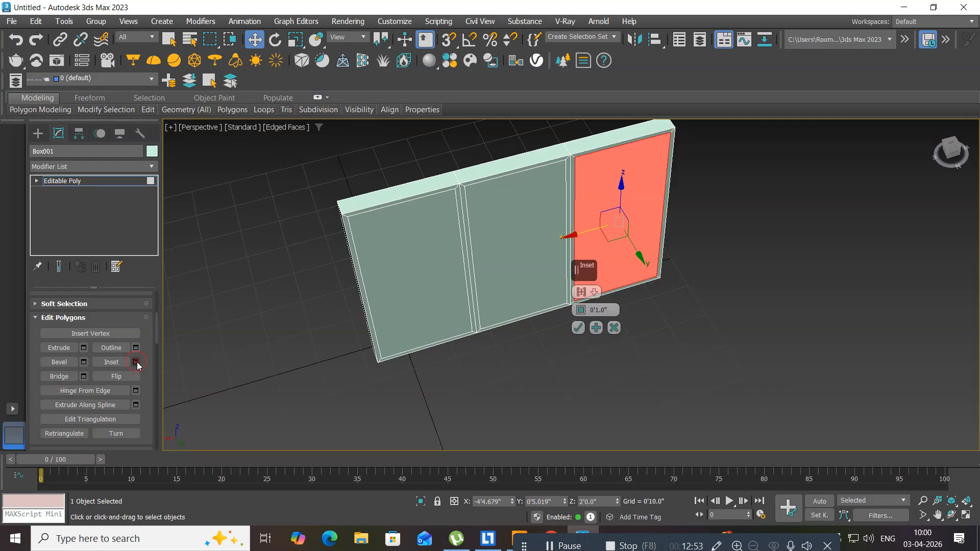
pyautogui.click(578, 328)
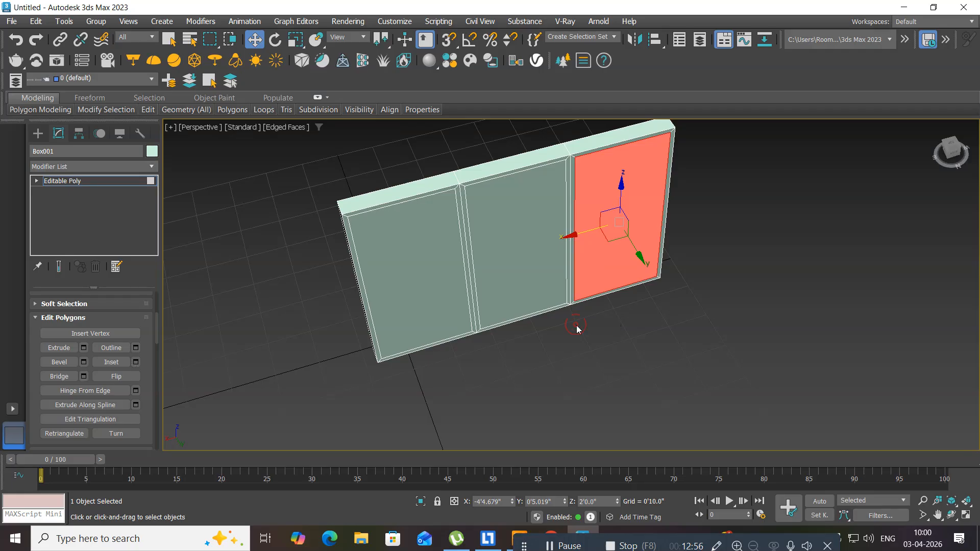
# Step: Select the inset polygon of the left front section and the matching one on the back, and bridge them into an opening
pyautogui.moveTo(440, 376); pyautogui.dragTo(442, 351, button='middle')
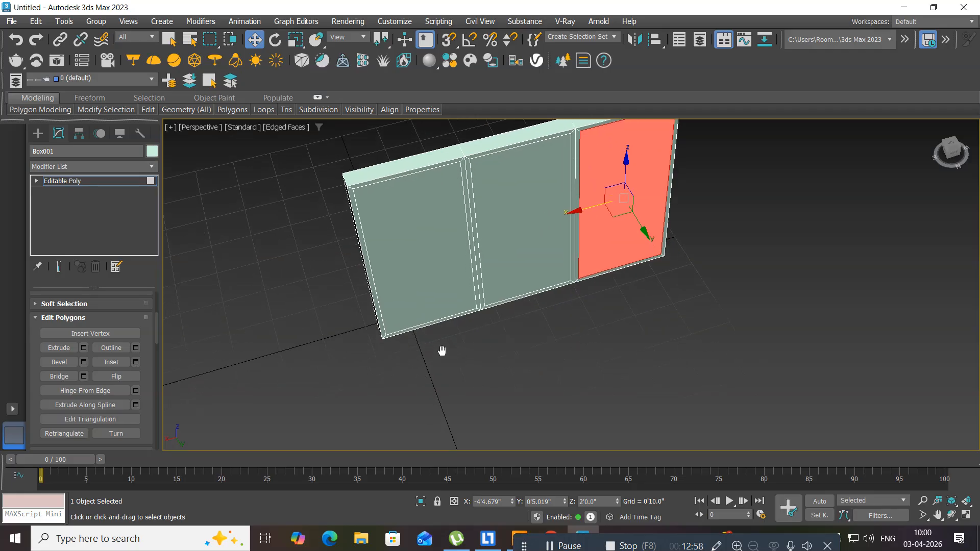
pyautogui.keyDown('alt'); pyautogui.moveTo(529, 357); pyautogui.dragTo(358, 332, button='middle'); pyautogui.keyUp('alt')
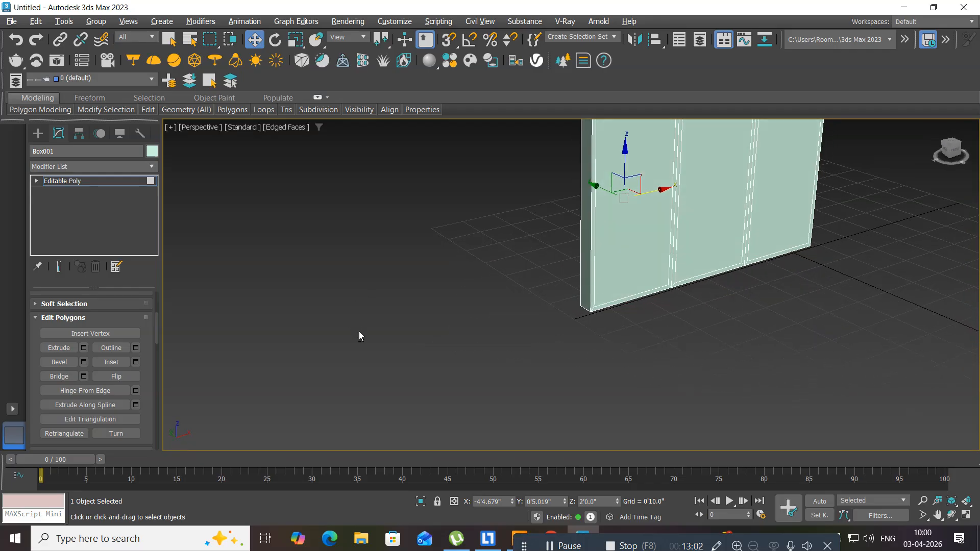
pyautogui.keyDown('alt'); pyautogui.moveTo(458, 280); pyautogui.dragTo(386, 364, button='middle'); pyautogui.keyUp('alt')
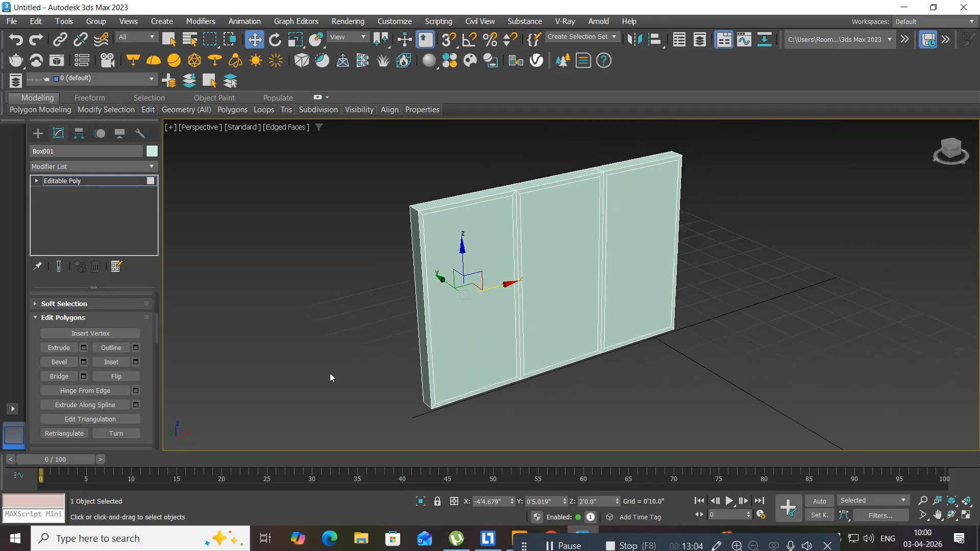
pyautogui.click(458, 358)
pyautogui.keyDown('alt'); pyautogui.moveTo(343, 360); pyautogui.dragTo(491, 367, button='middle'); pyautogui.keyUp('alt')
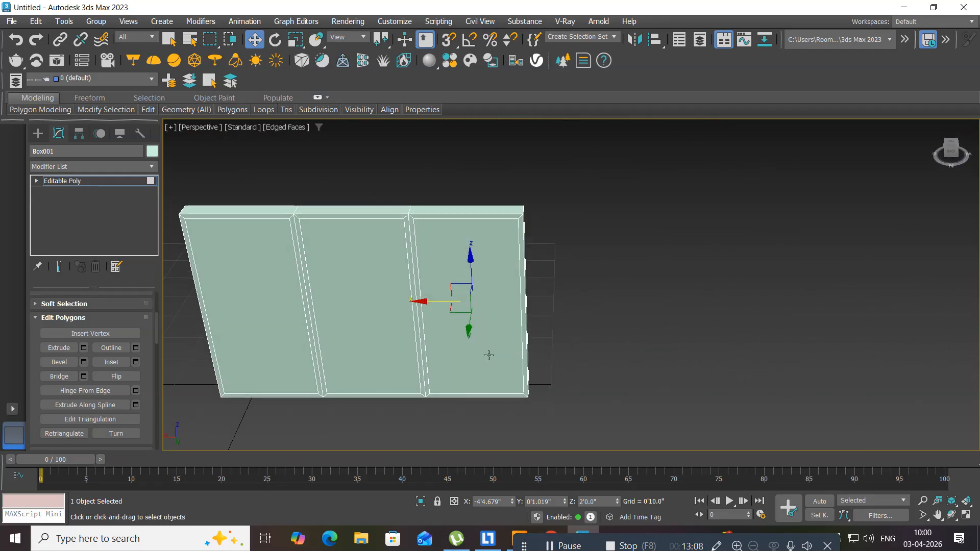
pyautogui.click(491, 345)
pyautogui.keyDown('alt'); pyautogui.moveTo(491, 375); pyautogui.dragTo(348, 380, button='middle'); pyautogui.keyUp('alt')
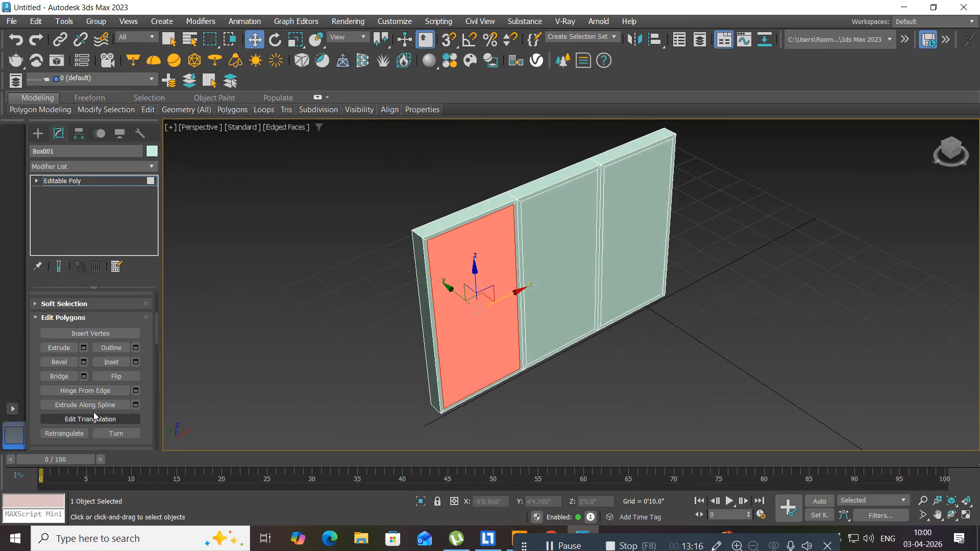
pyautogui.click(56, 377)
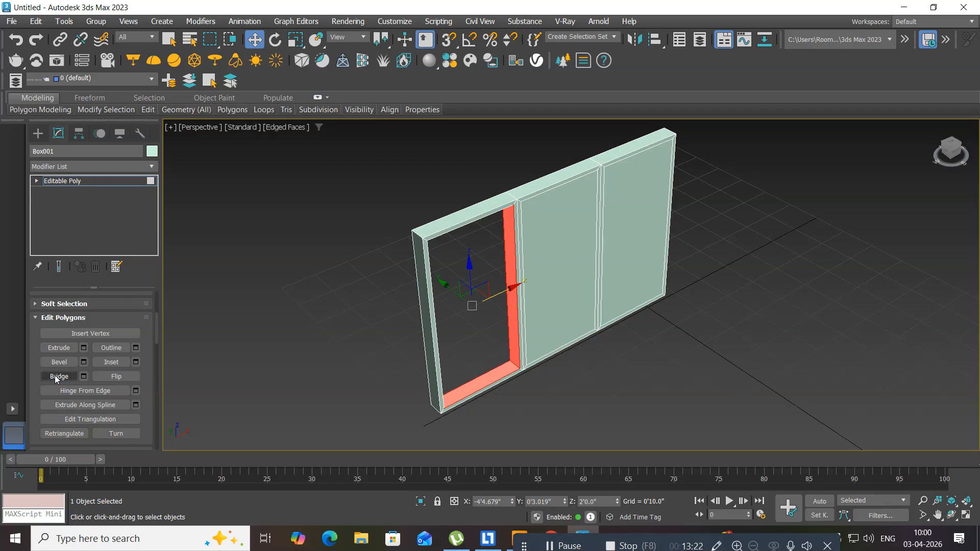
# Step: Select the middle section's inset polygons on the front and back of the panel and bridge them
pyautogui.click(558, 311)
pyautogui.keyDown('alt'); pyautogui.moveTo(360, 344); pyautogui.dragTo(466, 356, button='middle'); pyautogui.keyUp('alt')
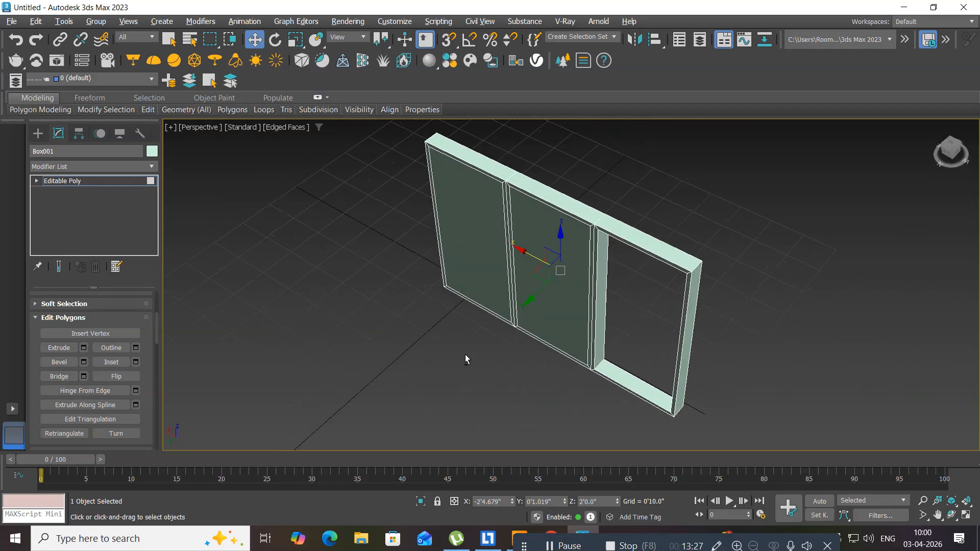
pyautogui.click(542, 241)
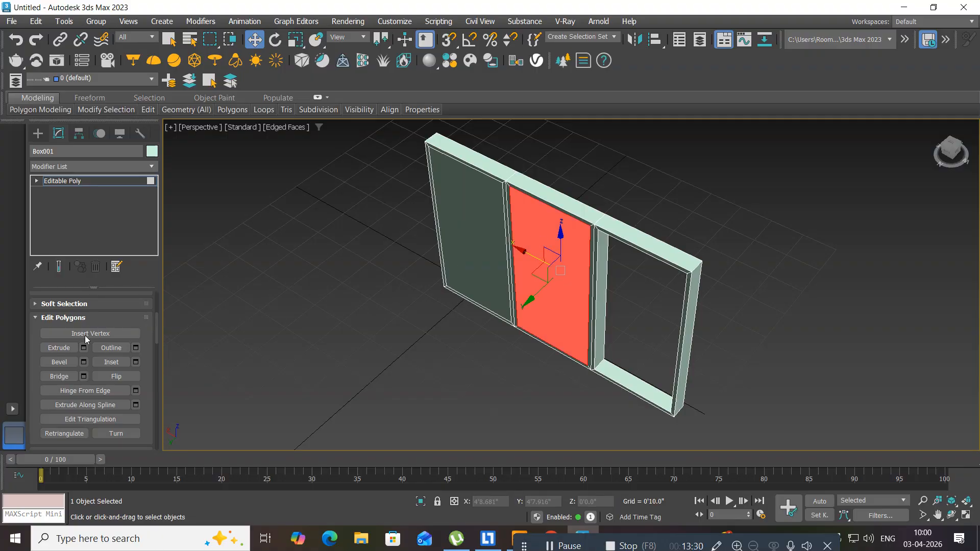
pyautogui.click(66, 379)
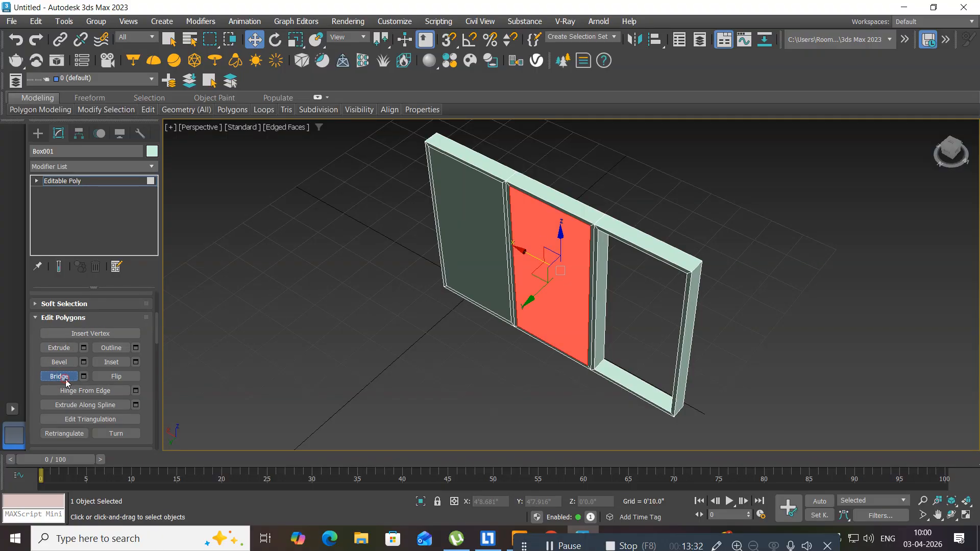
# Step: Bridge the front and back inset polygons of the remaining right section and exit polygon mode
pyautogui.keyDown('alt'); pyautogui.moveTo(384, 383); pyautogui.dragTo(233, 377, button='middle'); pyautogui.keyUp('alt')
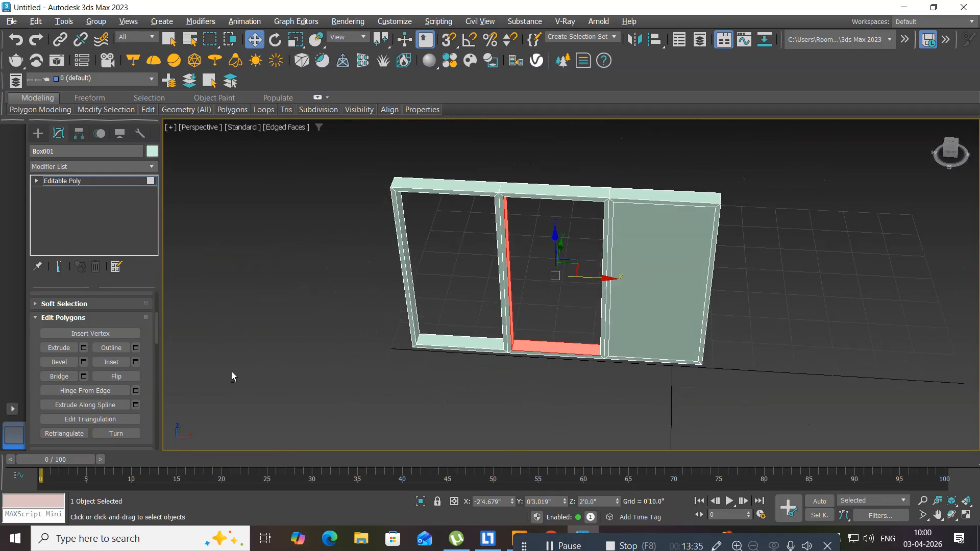
pyautogui.click(662, 320)
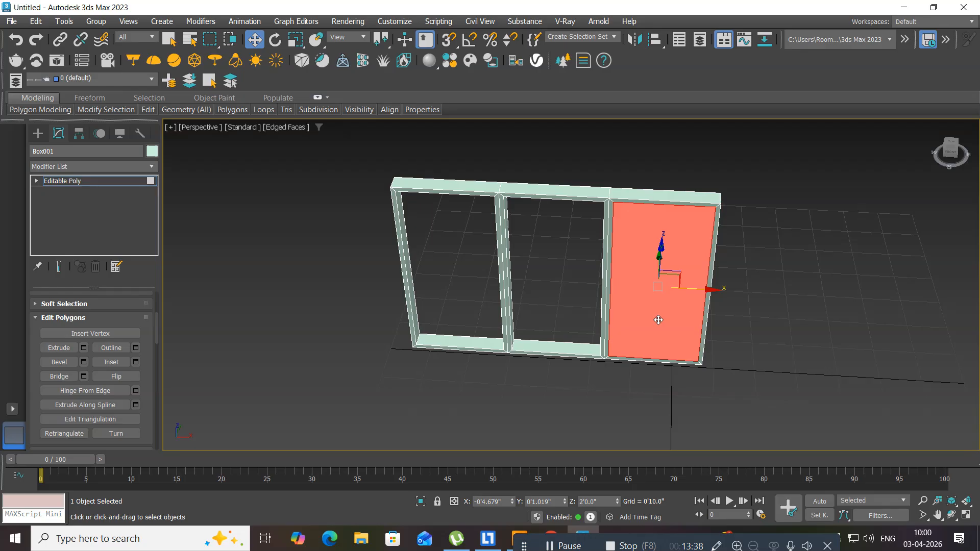
pyautogui.keyDown('alt'); pyautogui.moveTo(335, 366); pyautogui.dragTo(519, 381, button='middle'); pyautogui.keyUp('alt')
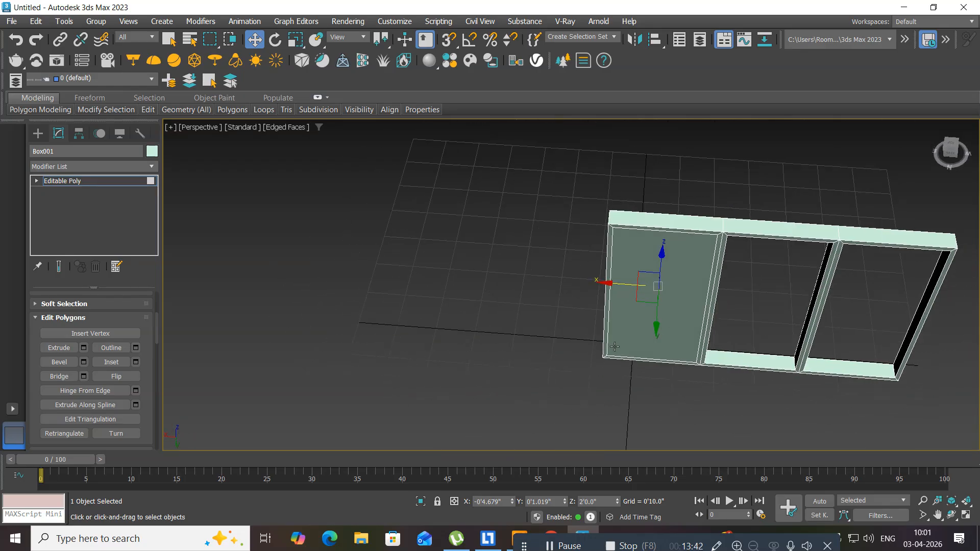
pyautogui.click(643, 337)
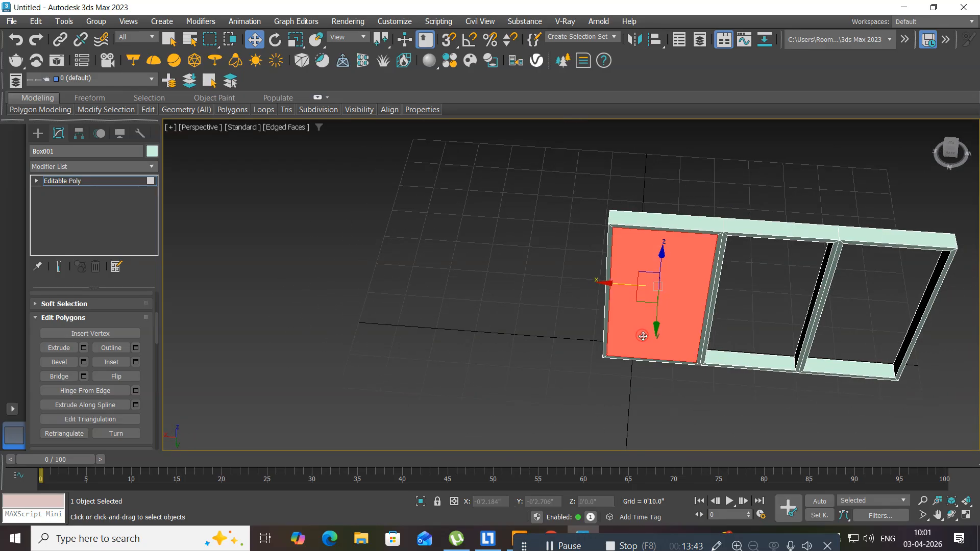
pyautogui.click(69, 377)
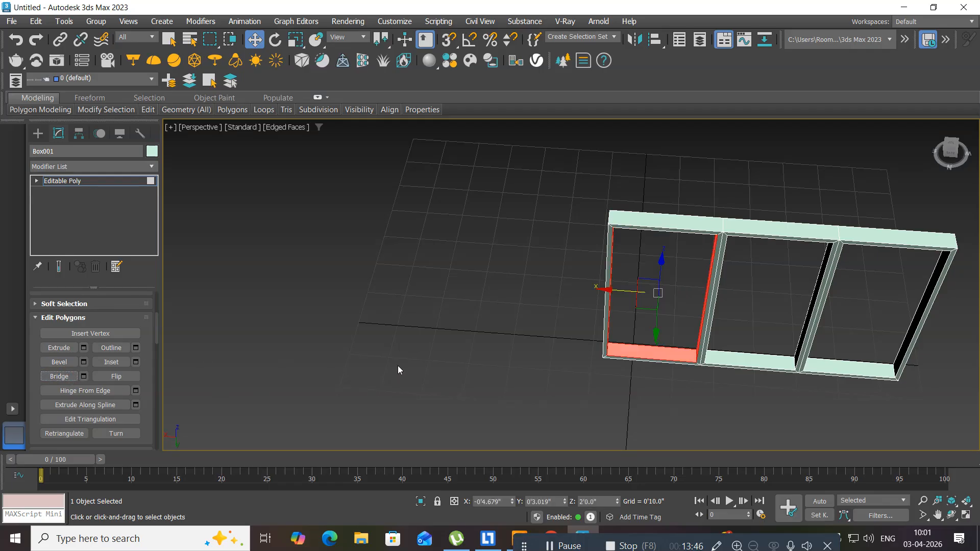
pyautogui.click(57, 183)
pyautogui.moveTo(542, 339); pyautogui.dragTo(389, 301, button='middle')
pyautogui.keyDown('alt'); pyautogui.moveTo(551, 346); pyautogui.dragTo(339, 332, button='middle'); pyautogui.keyUp('alt')
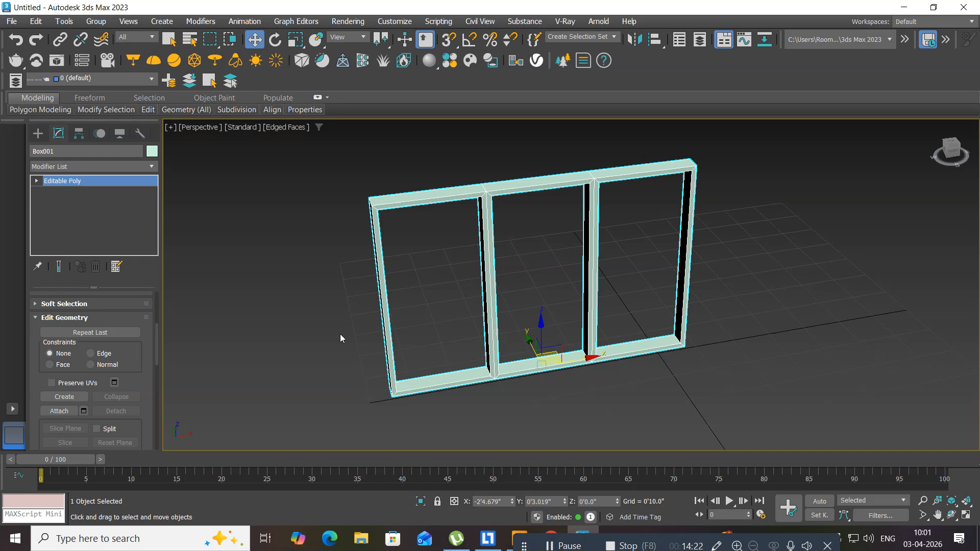
pyautogui.moveTo(434, 306); pyautogui.dragTo(406, 320, button='middle')
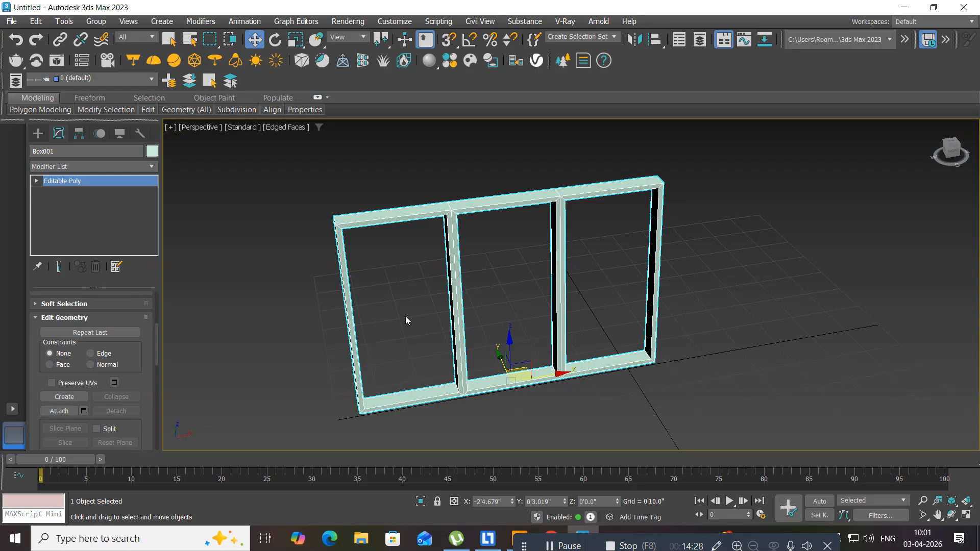
pyautogui.moveTo(404, 321); pyautogui.dragTo(391, 327, button='middle')
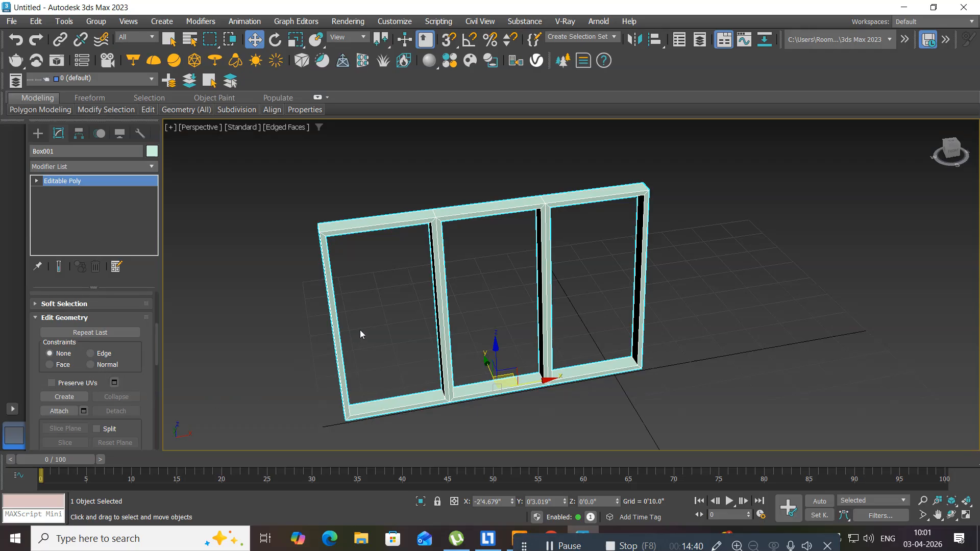
pyautogui.moveTo(360, 331); pyautogui.dragTo(361, 321, button='middle')
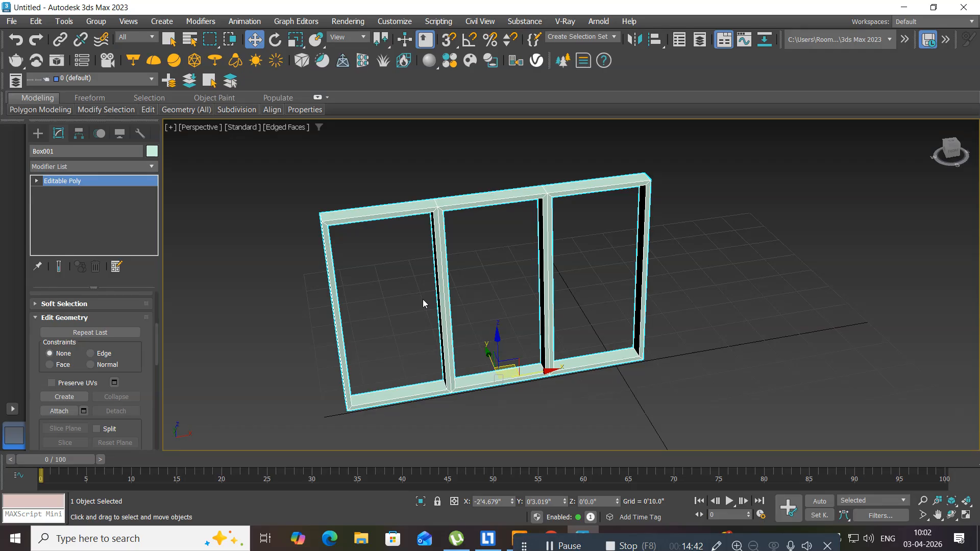
# Step: With vertex snapping on, draw a box across the left opening in the Top view, 4" long, 1'10" wide and about 10" high
pyautogui.hotkey('alt', 'w')
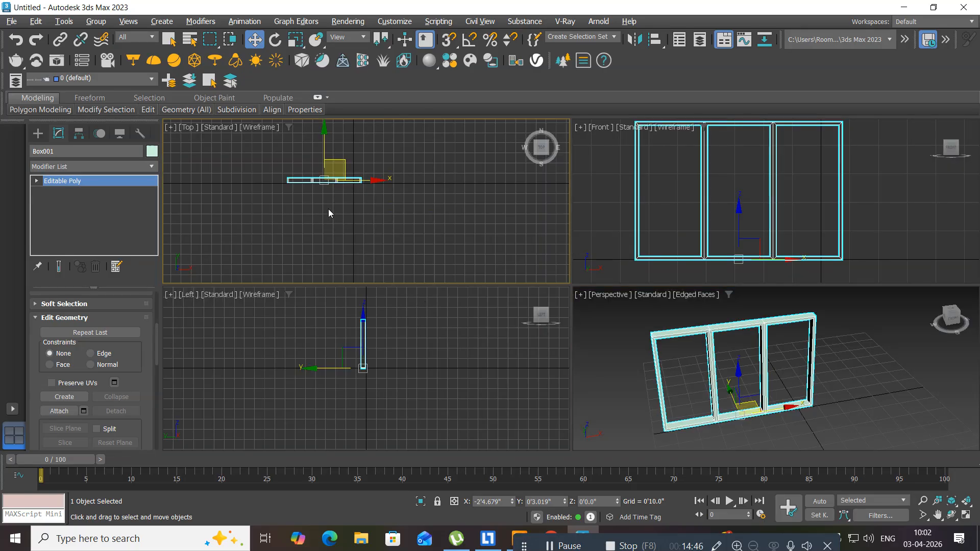
pyautogui.moveTo(328, 210); pyautogui.dragTo(328, 223, button='middle')
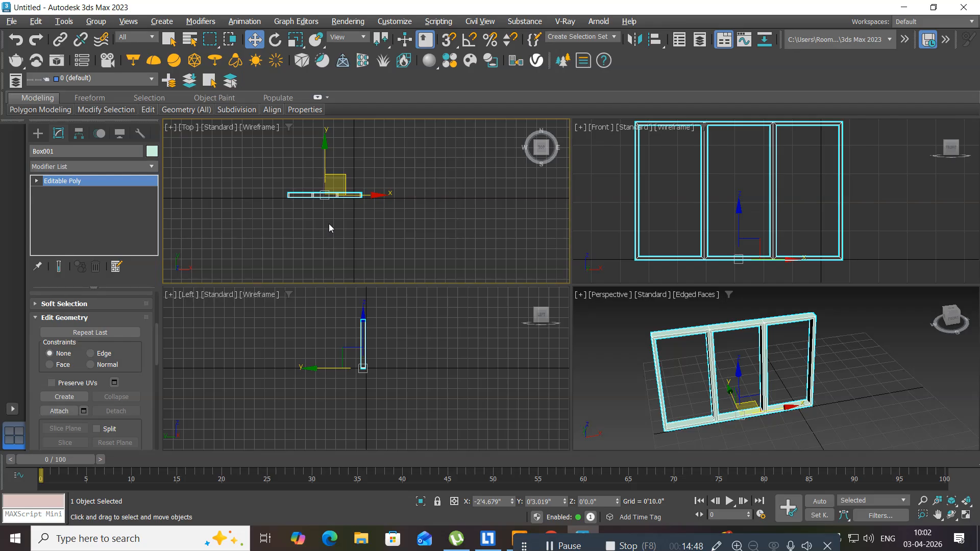
pyautogui.hotkey('alt', 'w')
pyautogui.moveTo(429, 302); pyautogui.dragTo(379, 280, button='middle')
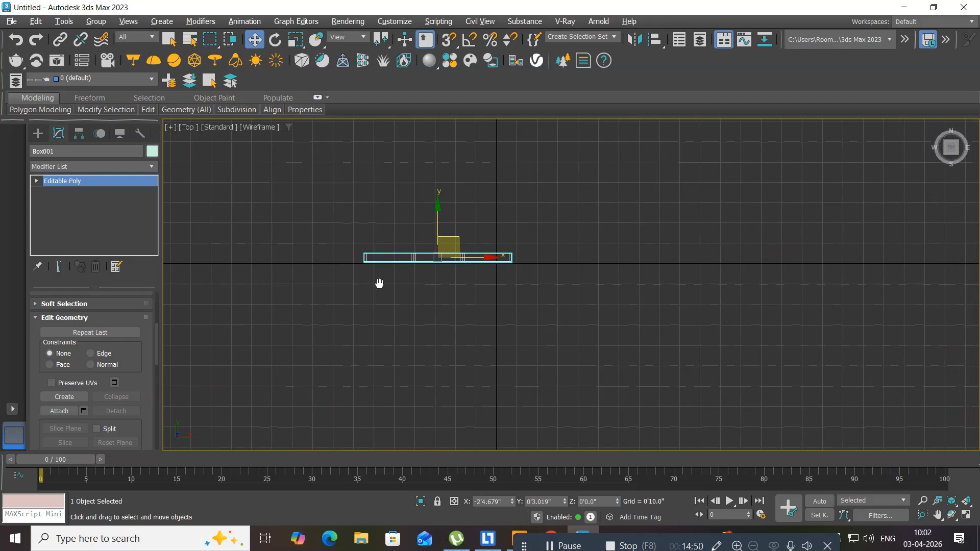
pyautogui.scroll(3, 407, 266)
pyautogui.scroll(2, 407, 266)
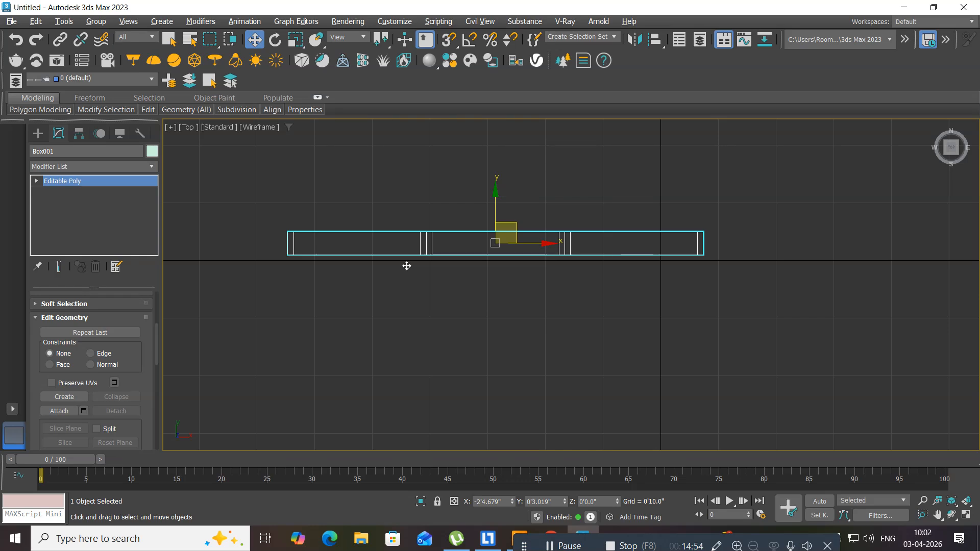
pyautogui.moveTo(396, 274); pyautogui.dragTo(366, 278, button='middle')
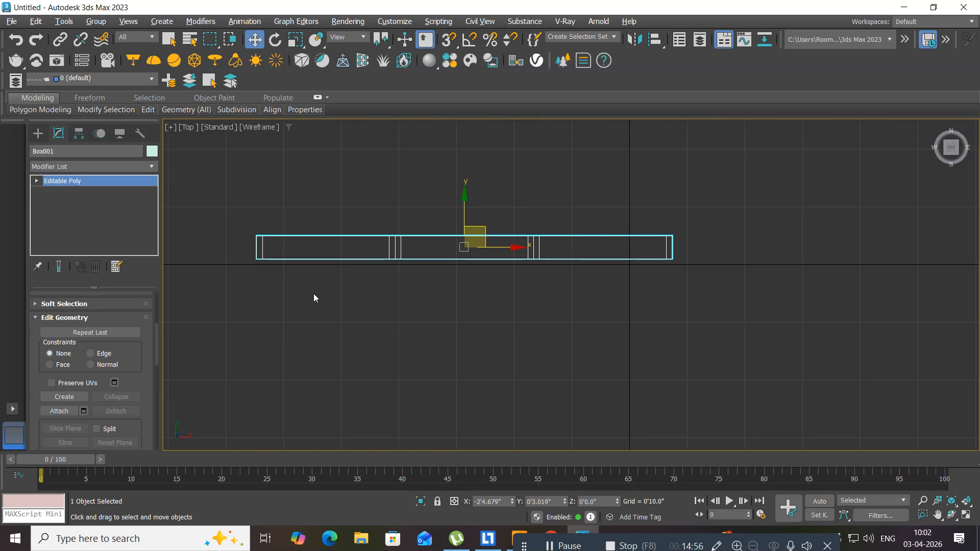
pyautogui.scroll(4, 313, 298)
pyautogui.moveTo(311, 296); pyautogui.dragTo(351, 337, button='middle')
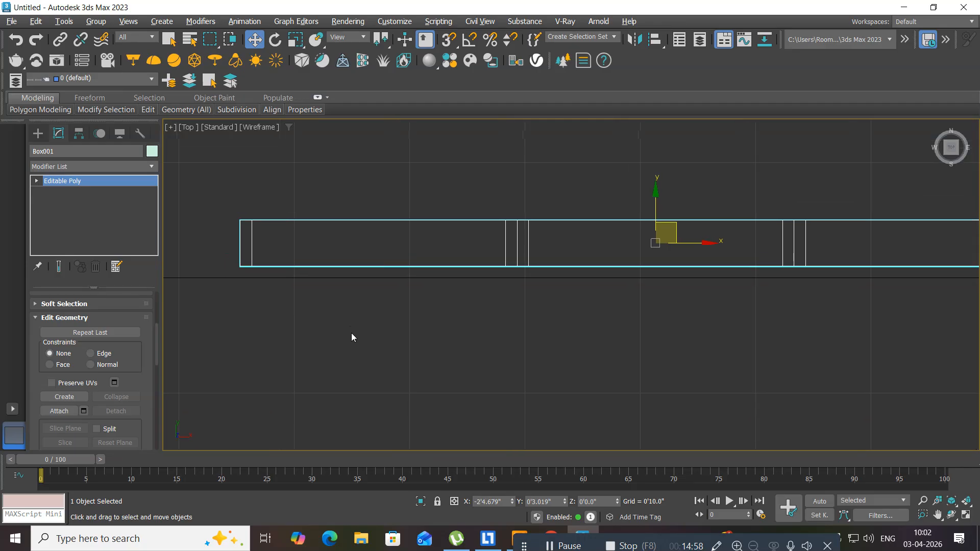
pyautogui.click(39, 135)
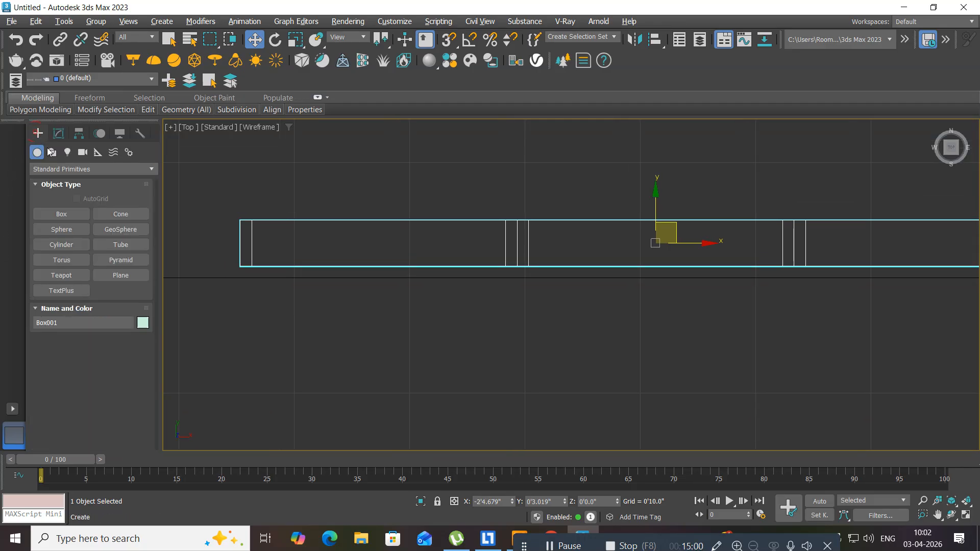
pyautogui.click(61, 215)
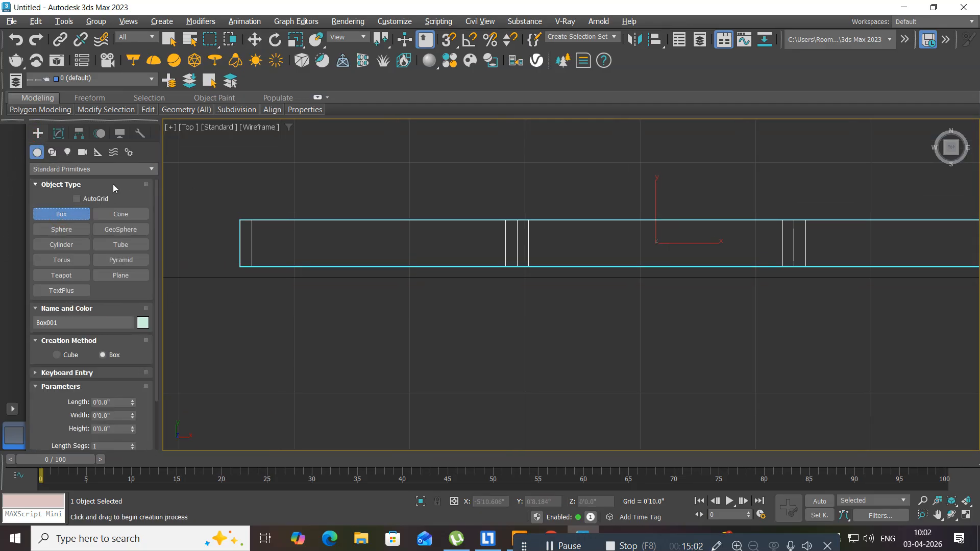
pyautogui.click(446, 40)
pyautogui.moveTo(250, 223); pyautogui.dragTo(506, 264)
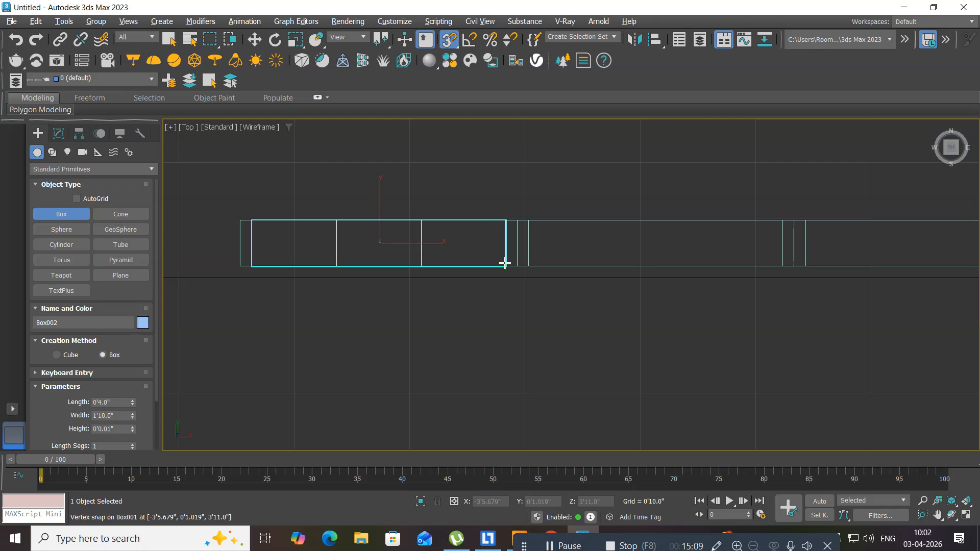
pyautogui.click(466, 175)
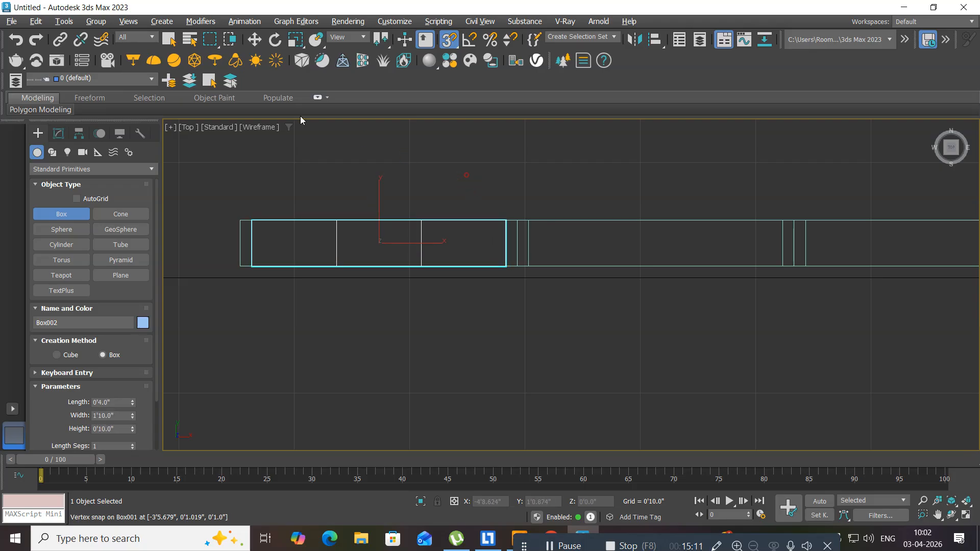
pyautogui.click(256, 39)
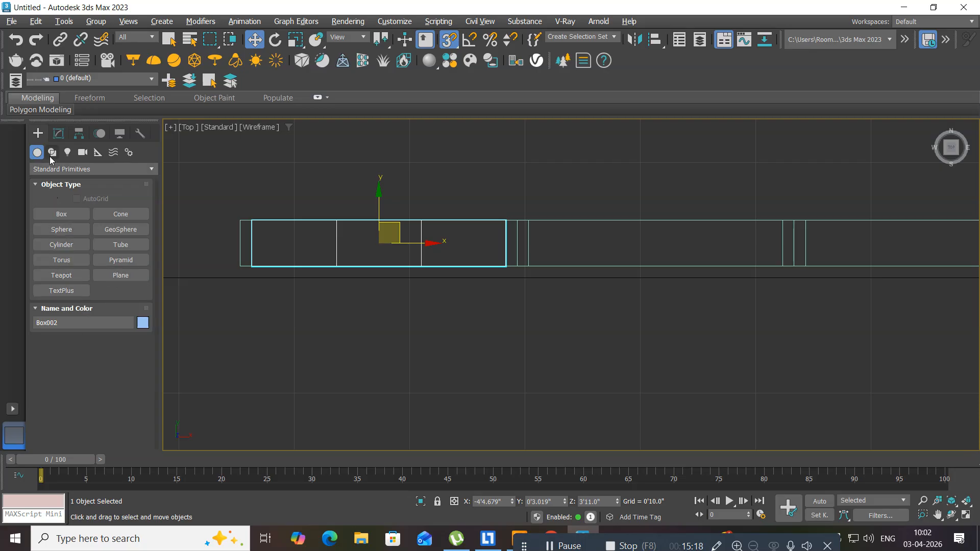
# Step: Set the new box's length to 1" and its height to 2'10"
pyautogui.click(58, 135)
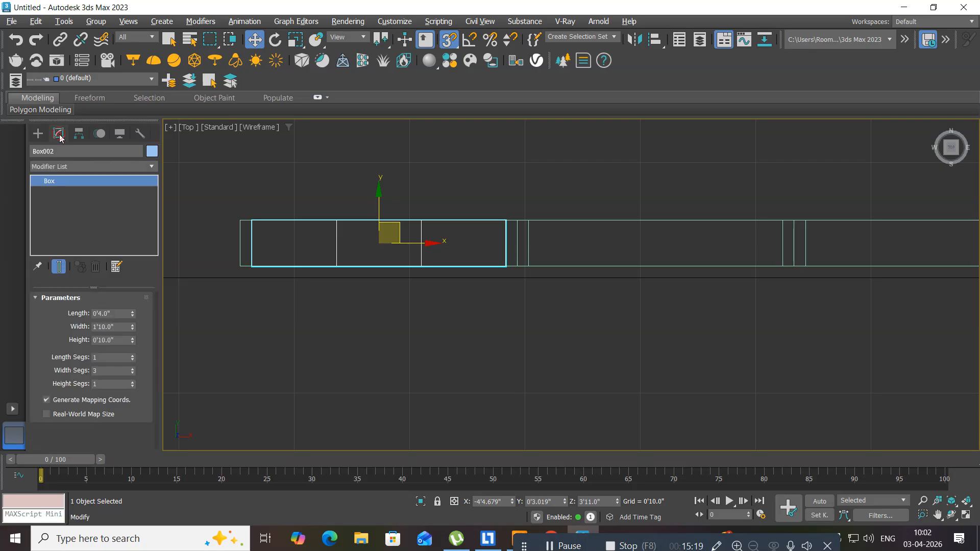
pyautogui.click(104, 313)
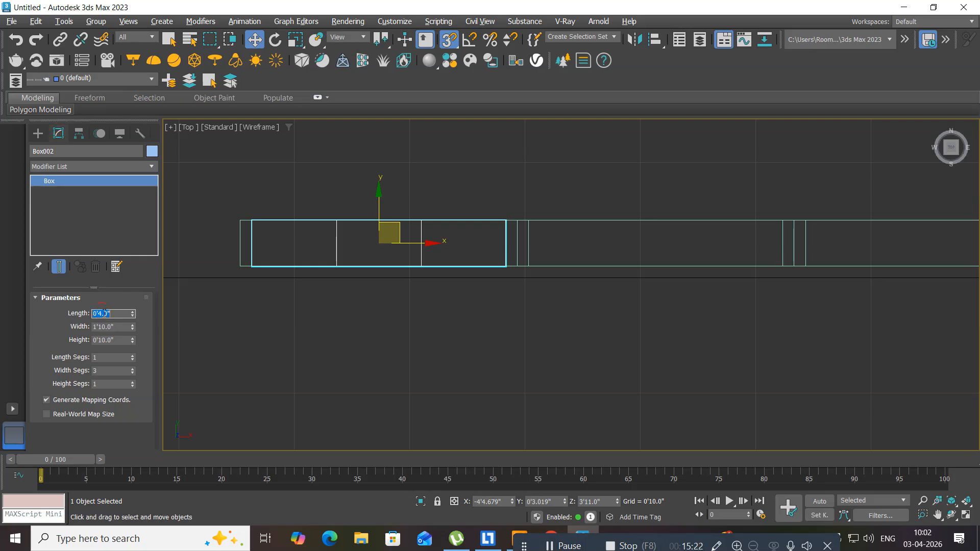
pyautogui.write('1')
pyautogui.press('Return')
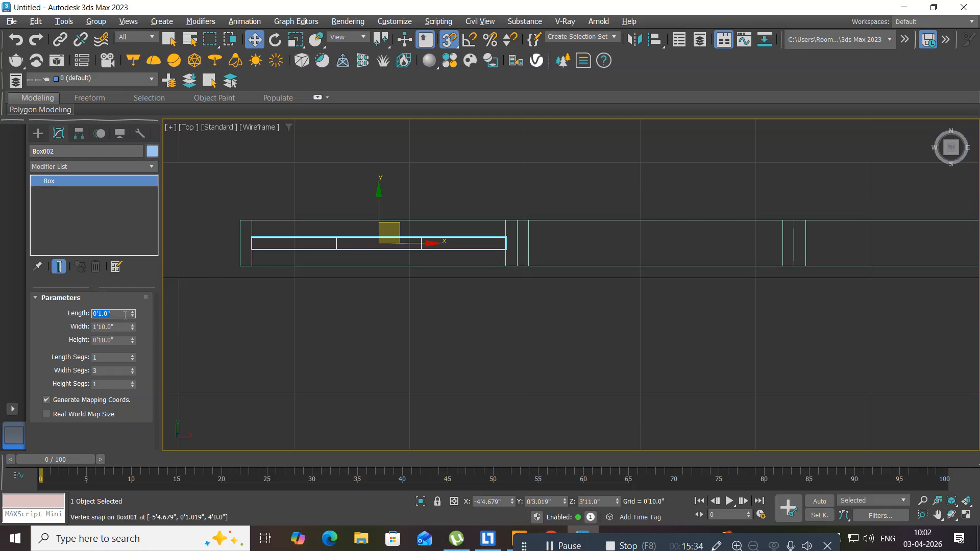
pyautogui.click(114, 340)
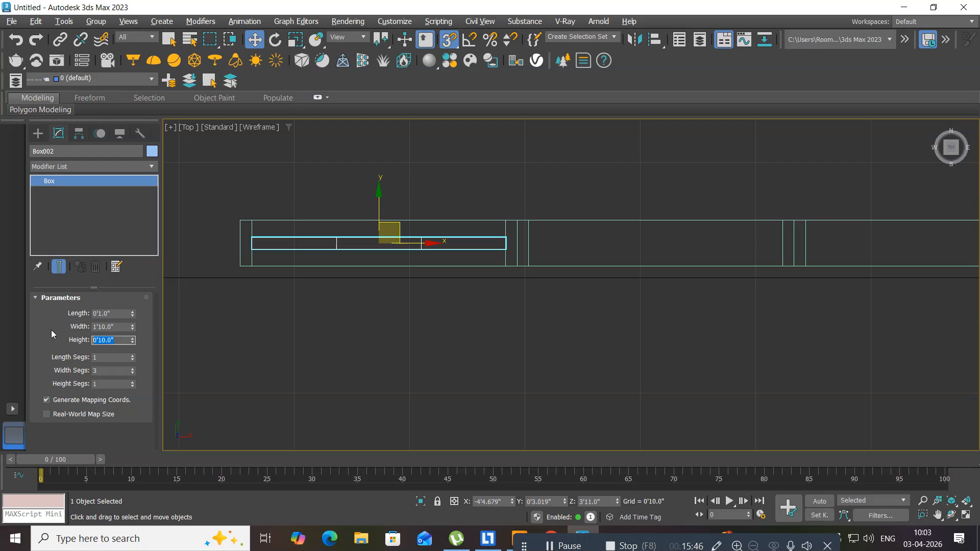
pyautogui.write("2'10")
pyautogui.press('Return')
pyautogui.moveTo(238, 339); pyautogui.dragTo(243, 352, button='middle')
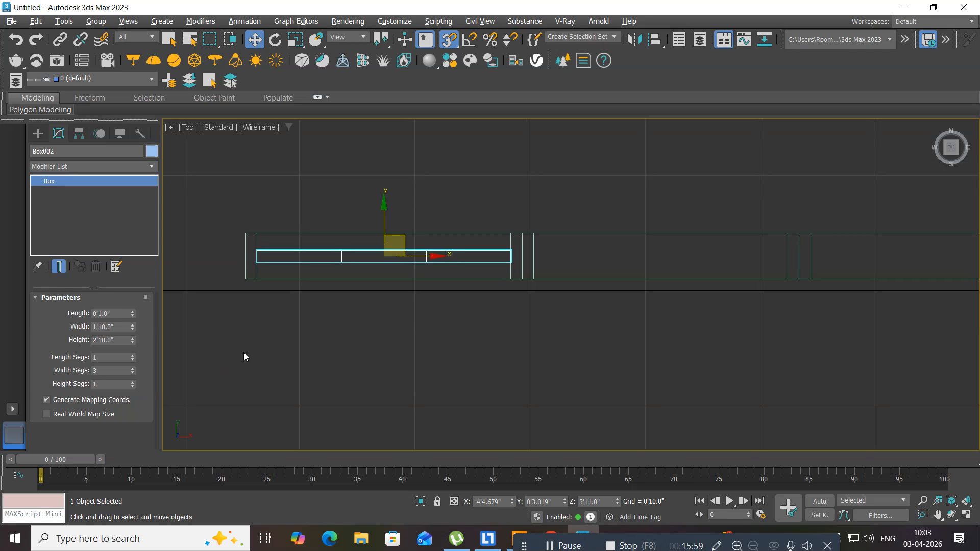
# Step: Reduce the box's width segments to 1 and set its length to 0.5"
pyautogui.doubleClick(100, 370)
pyautogui.write('1')
pyautogui.press('Return')
pyautogui.doubleClick(104, 313)
pyautogui.write('.')
pyautogui.press('Return')
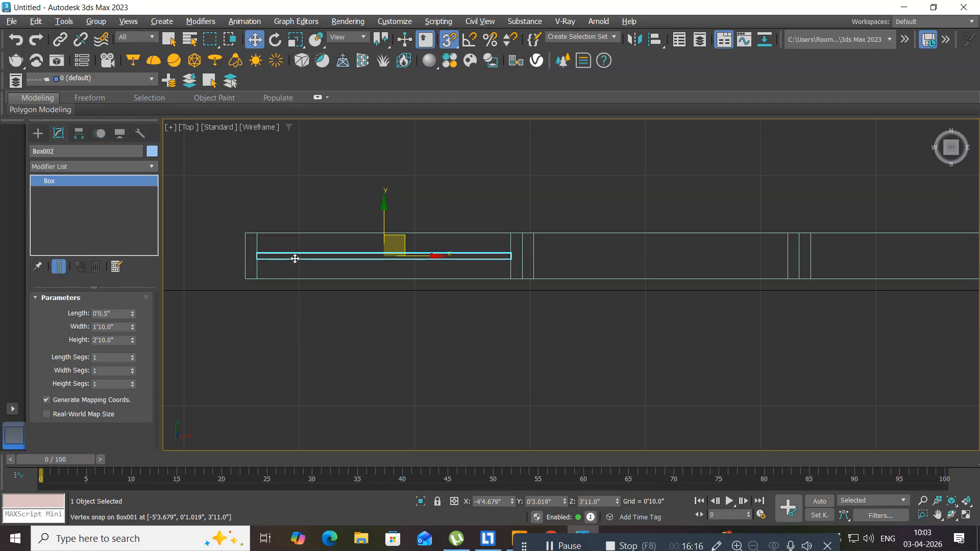
# Step: With snapping off, move the box down about 3' in the Front view so it sits inside the left opening
pyautogui.moveTo(295, 260); pyautogui.dragTo(301, 265, button='middle')
pyautogui.hotkey('alt', 'w')
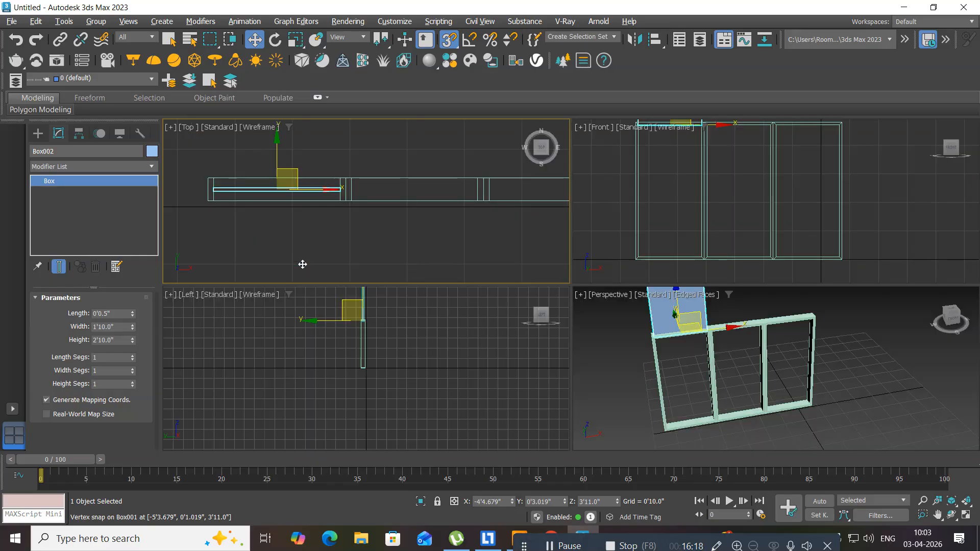
pyautogui.moveTo(691, 177); pyautogui.dragTo(689, 193, button='middle')
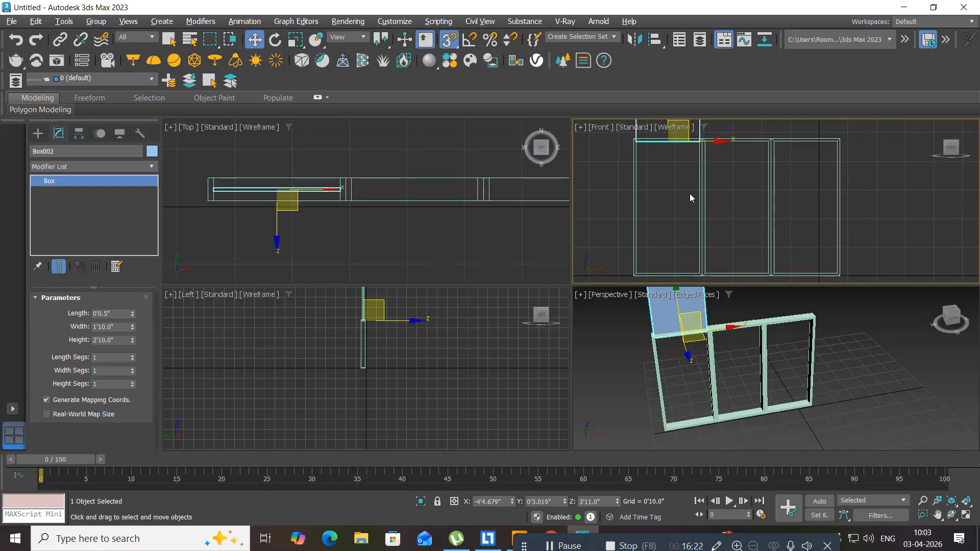
pyautogui.hotkey('alt', 'w')
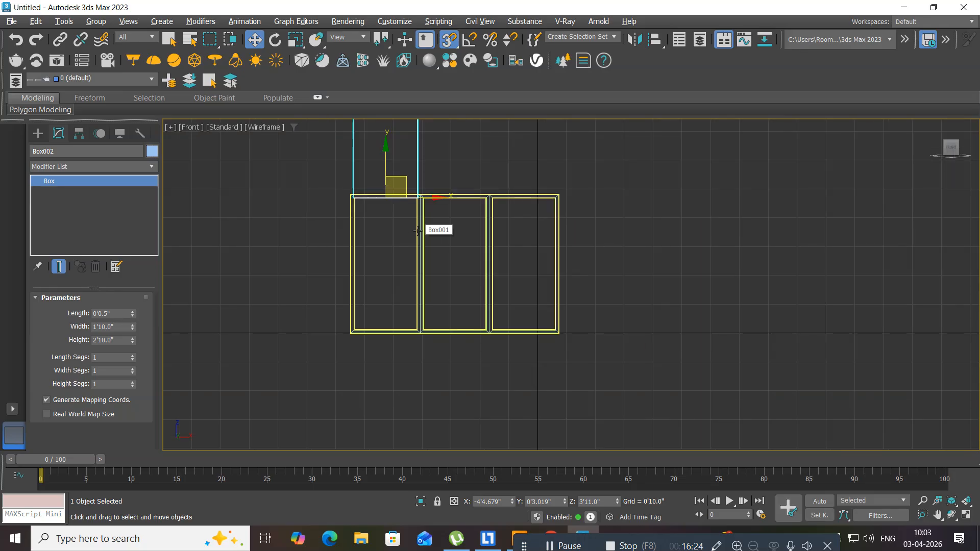
pyautogui.moveTo(397, 247); pyautogui.dragTo(348, 269, button='middle')
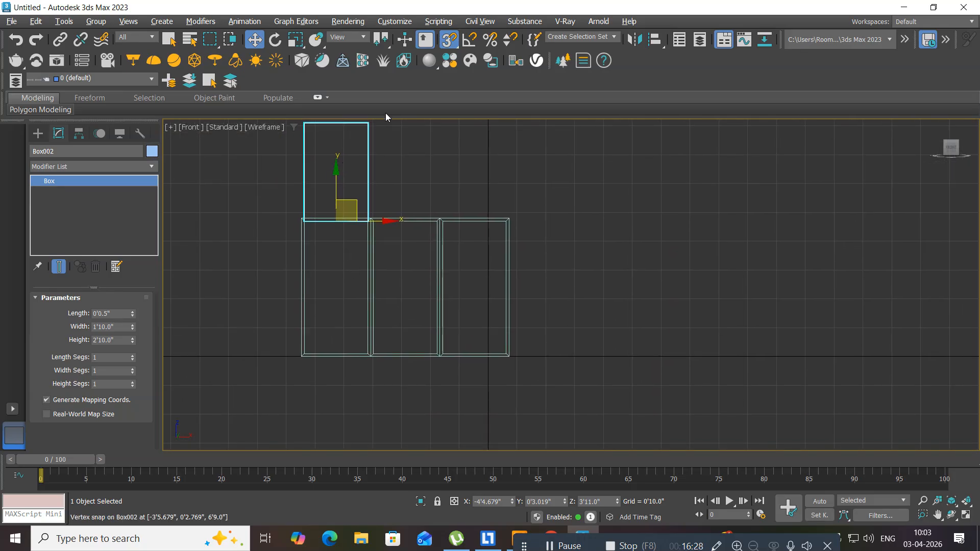
pyautogui.click(449, 40)
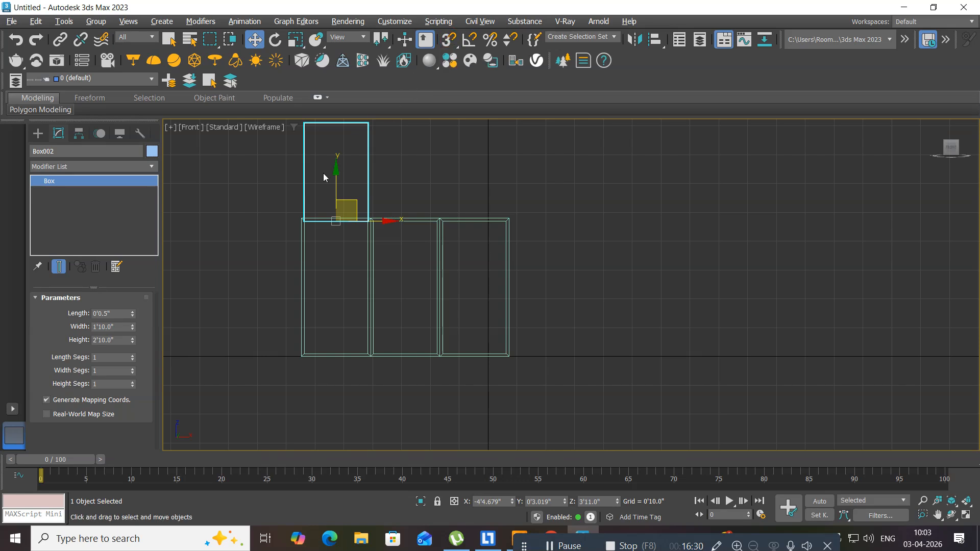
pyautogui.moveTo(338, 171); pyautogui.dragTo(329, 275)
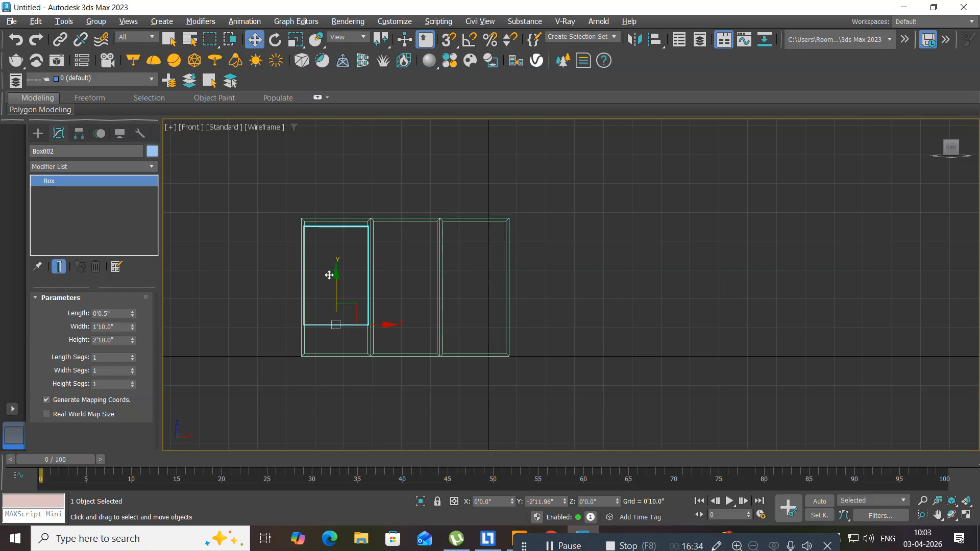
pyautogui.scroll(4, 340, 269)
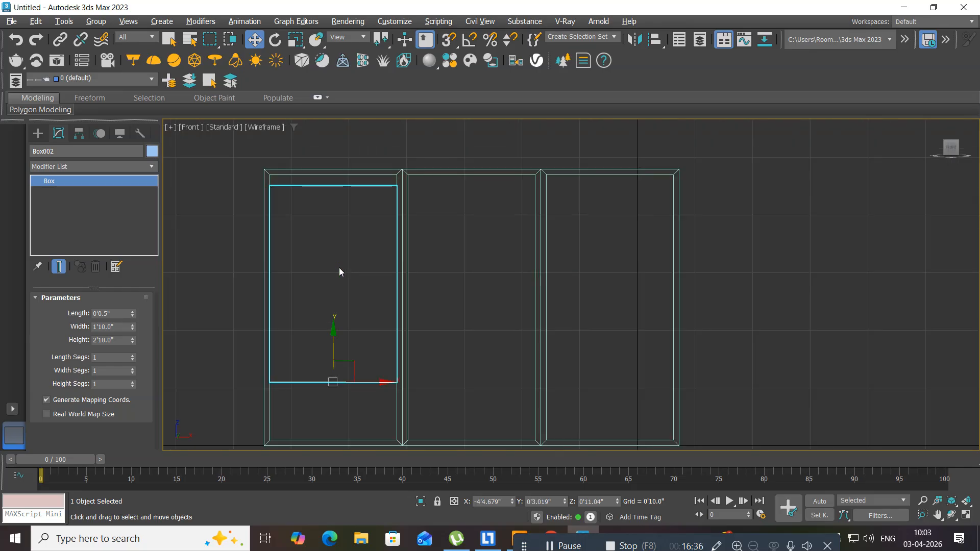
# Step: Set the box's height to 3'10" and move it down to fill the left opening of the frame
pyautogui.click(112, 340)
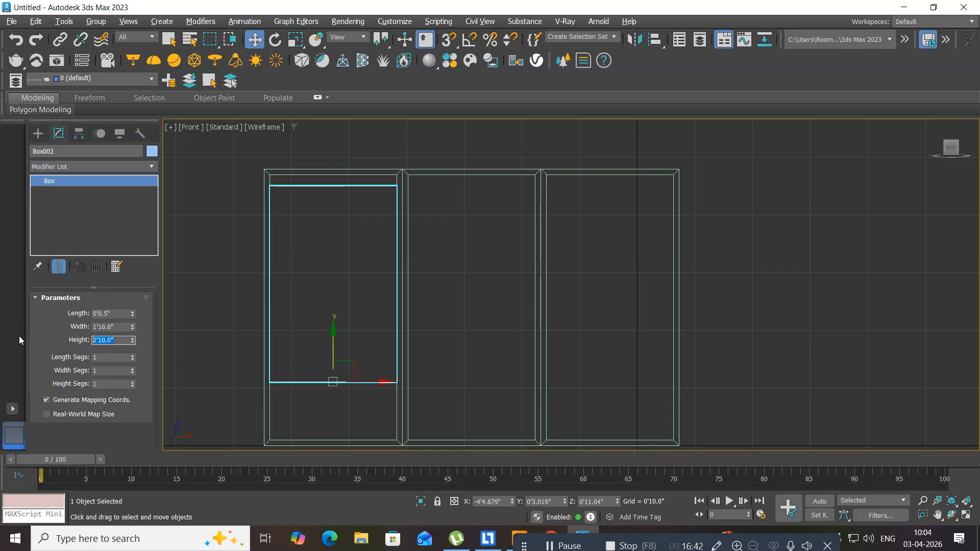
pyautogui.write('3\'10"')
pyautogui.press('Return')
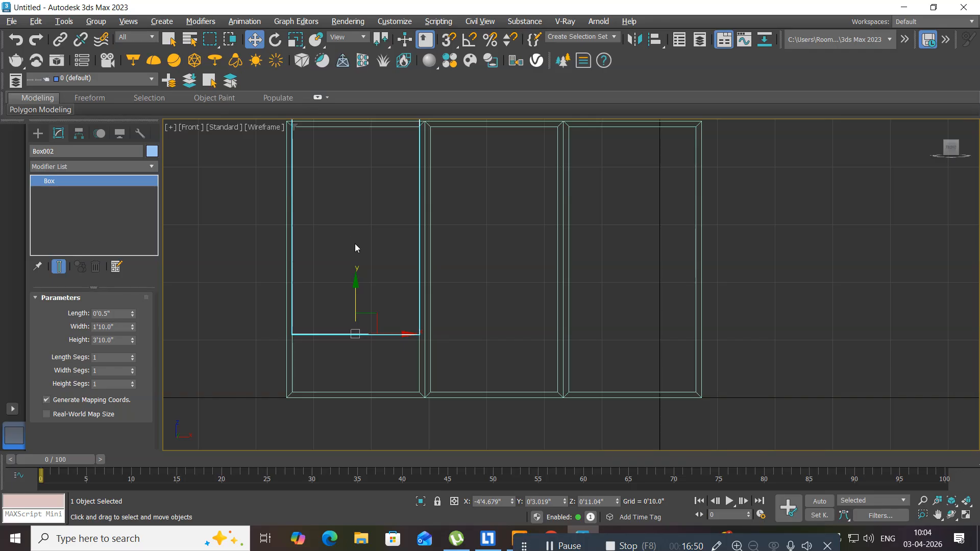
pyautogui.moveTo(356, 283); pyautogui.dragTo(338, 341)
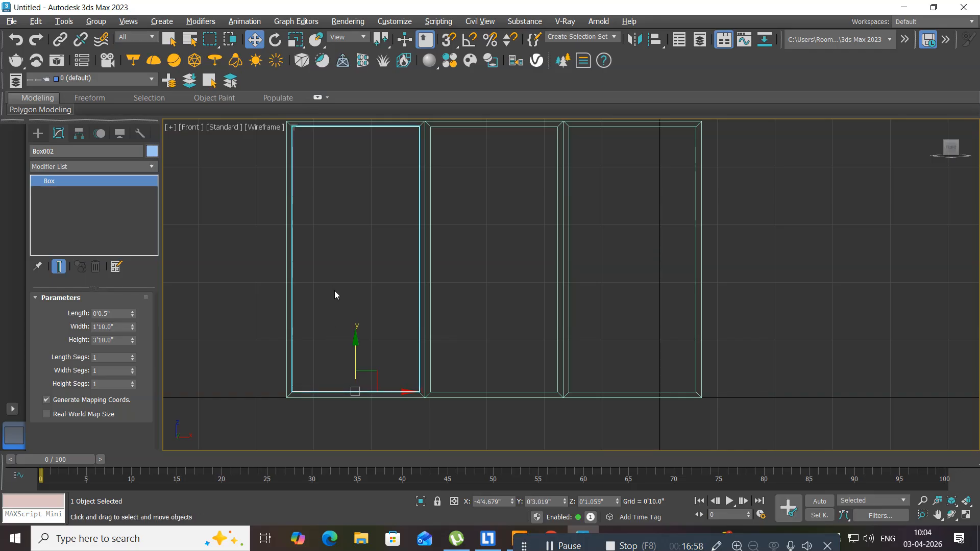
# Step: Examine closely in the Left view how the box's lower edge meets the frame's bottom rail
pyautogui.moveTo(335, 290); pyautogui.dragTo(333, 311, button='middle')
pyautogui.hotkey('alt', 'w')
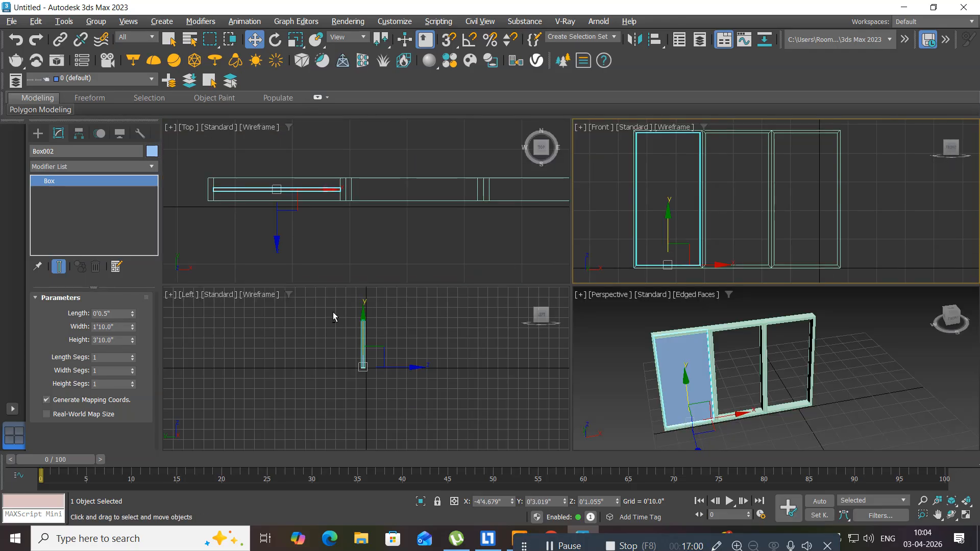
pyautogui.rightClick(271, 333)
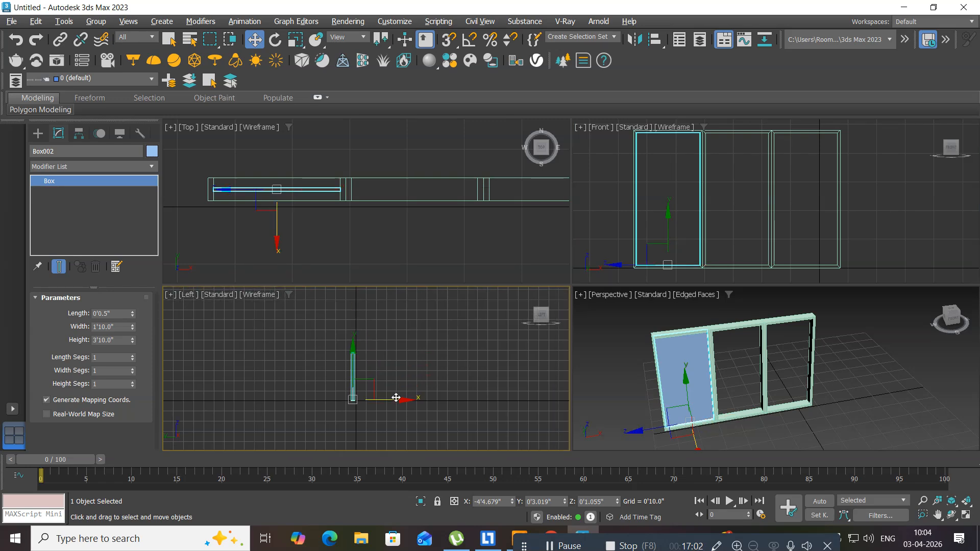
pyautogui.scroll(5, 394, 396)
pyautogui.hotkey('alt', 'w')
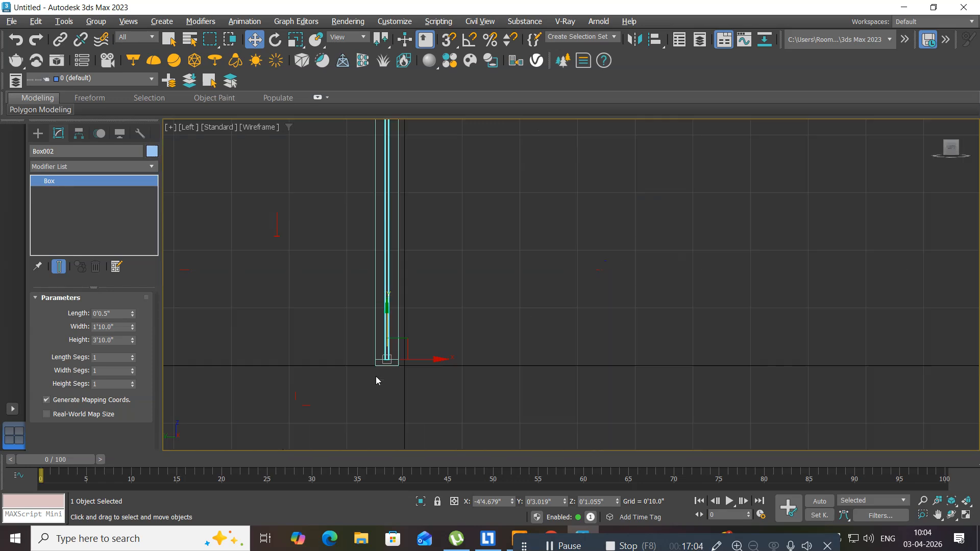
pyautogui.moveTo(321, 337); pyautogui.dragTo(304, 315, button='middle')
pyautogui.scroll(5, 354, 353)
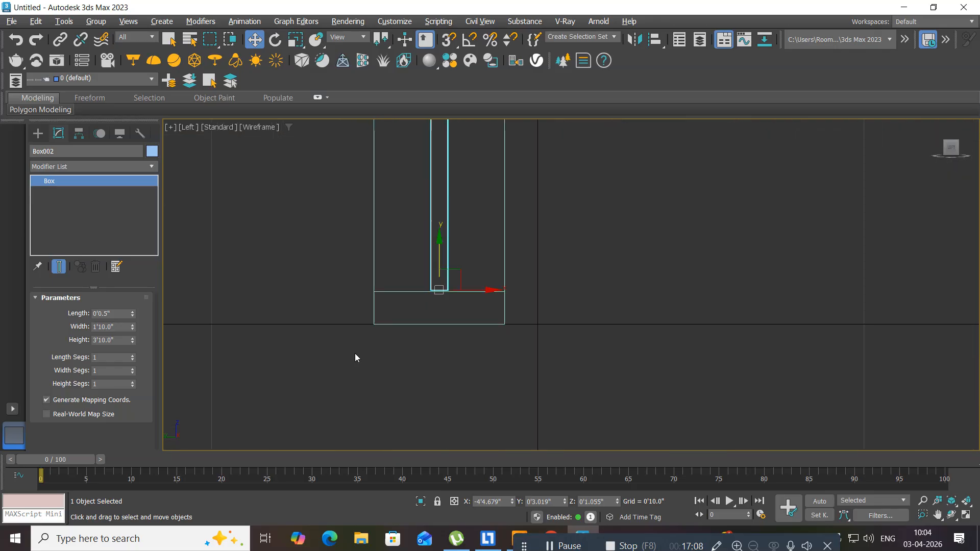
pyautogui.scroll(2, 355, 355)
pyautogui.moveTo(458, 267); pyautogui.dragTo(278, 322, button='middle')
pyautogui.scroll(5, 327, 320)
pyautogui.moveTo(357, 294); pyautogui.dragTo(354, 351, button='middle')
pyautogui.scroll(2, 357, 344)
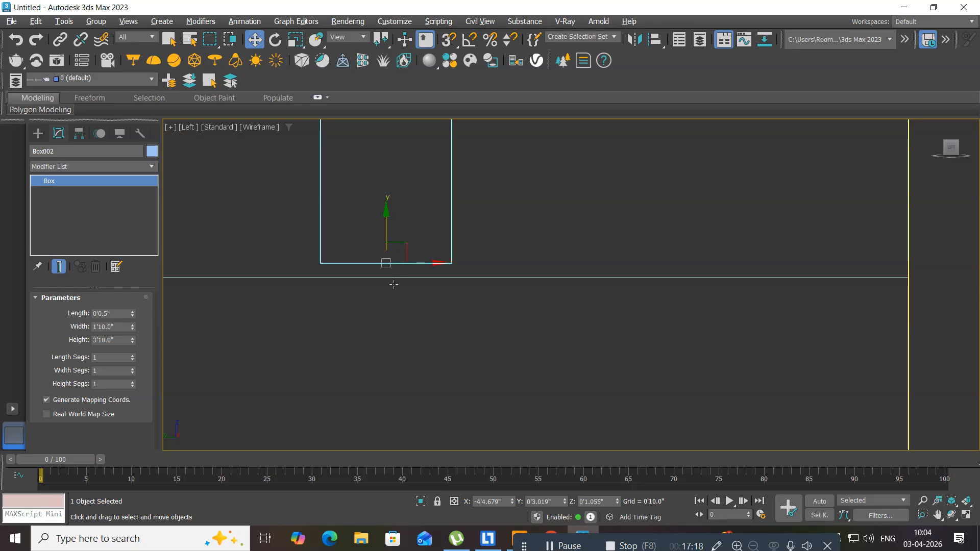
# Step: Turn snapping back on and enable Edge/Segment snaps in addition to Vertex
pyautogui.click(449, 41)
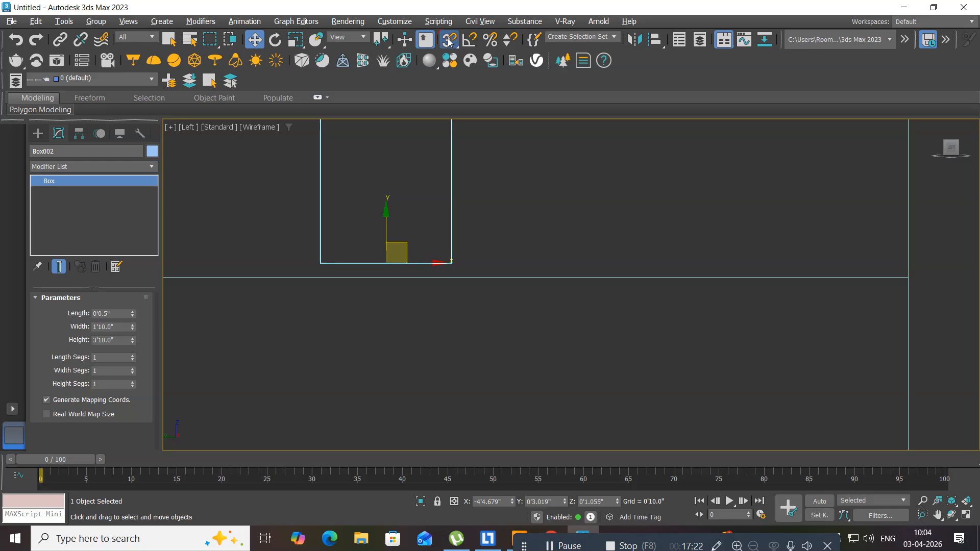
pyautogui.rightClick(449, 41)
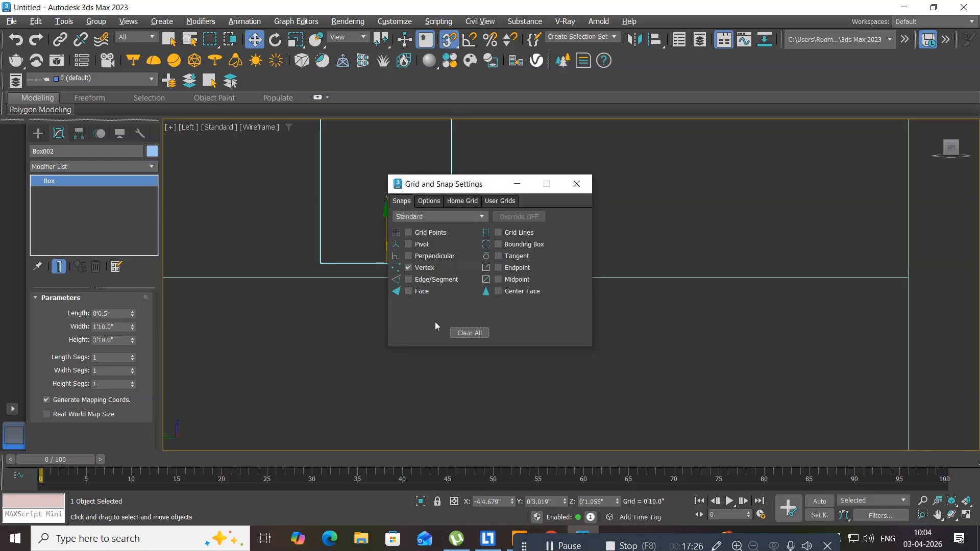
pyautogui.click(411, 279)
pyautogui.click(580, 184)
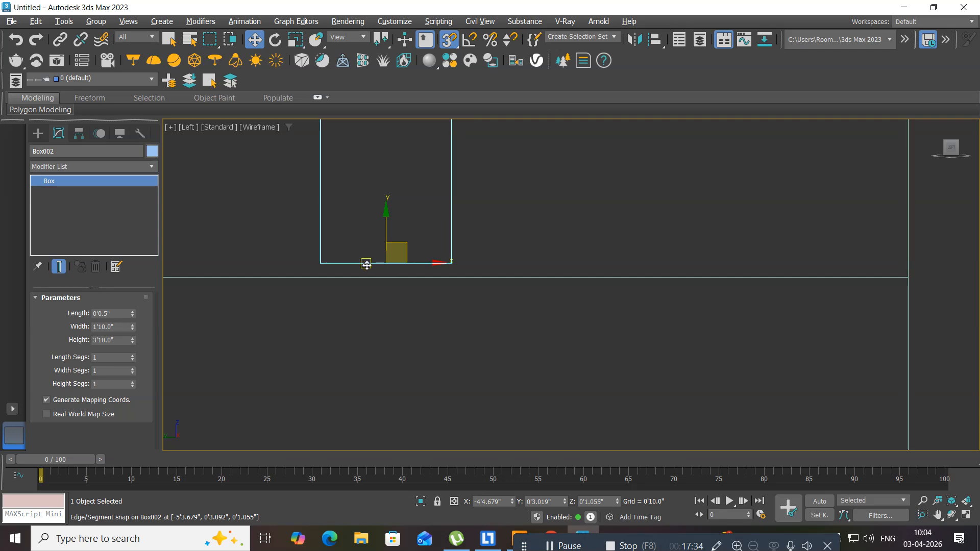
# Step: Snap the box's lower edge down onto the top of the frame's bottom rail and disable Edge/Segment snapping
pyautogui.moveTo(367, 265); pyautogui.dragTo(366, 277)
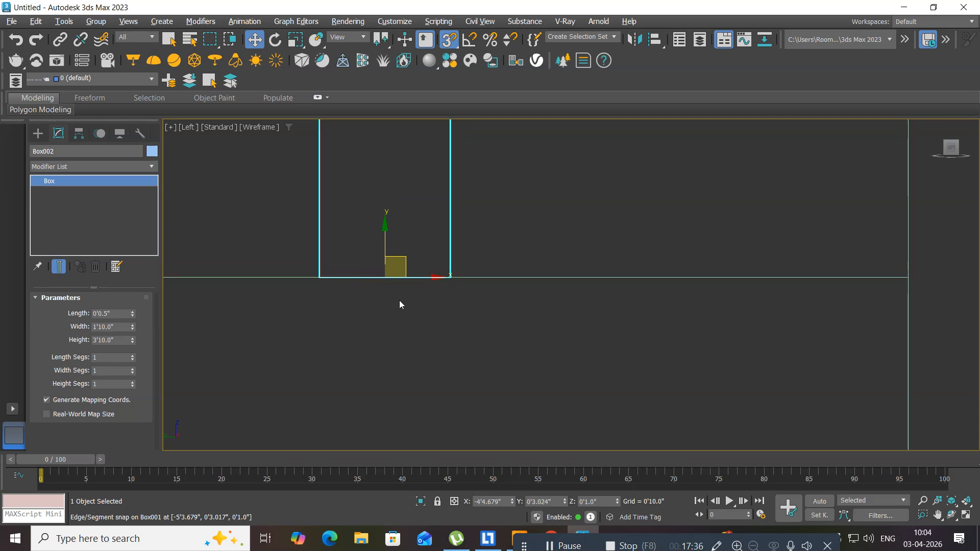
pyautogui.rightClick(449, 39)
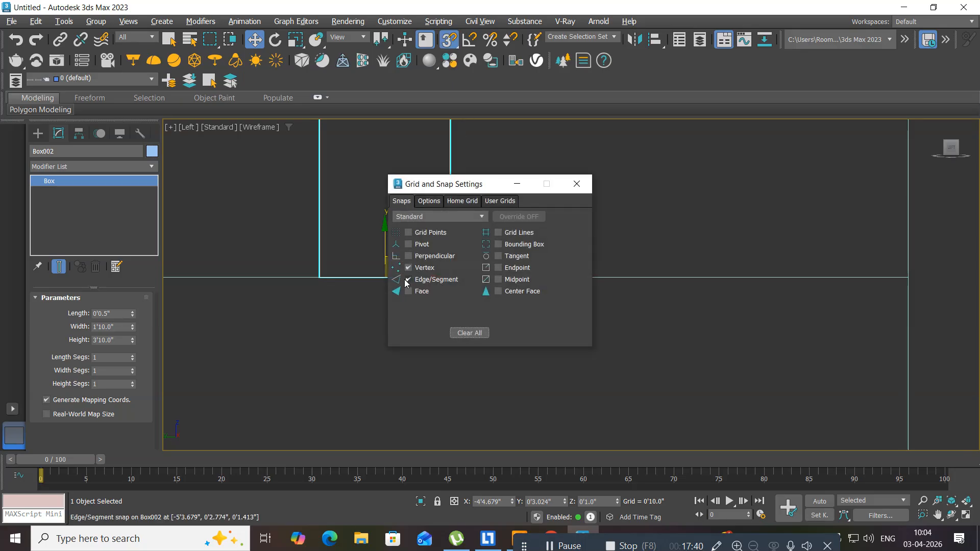
pyautogui.click(408, 280)
pyautogui.click(577, 184)
# Step: Check in the Left view how the box fits between the frame's bottom and top rails
pyautogui.scroll(3, 504, 254)
pyautogui.scroll(-3, 506, 255)
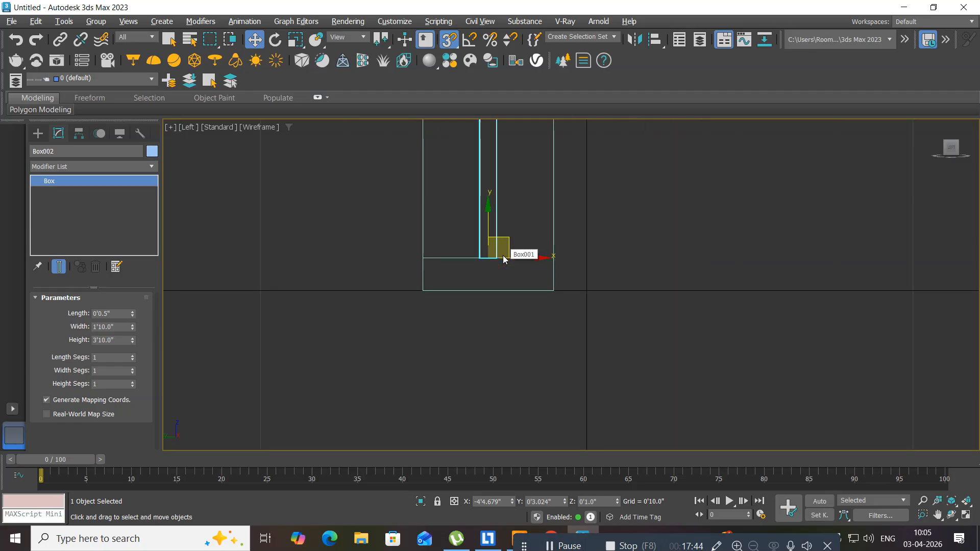
pyautogui.moveTo(509, 250); pyautogui.dragTo(470, 355, button='middle')
pyautogui.scroll(-4, 503, 280)
pyautogui.moveTo(514, 179); pyautogui.dragTo(479, 342, button='middle')
pyautogui.scroll(-3, 517, 262)
pyautogui.moveTo(506, 185); pyautogui.dragTo(486, 263, button='middle')
pyautogui.scroll(8, 482, 210)
pyautogui.scroll(-7, 482, 211)
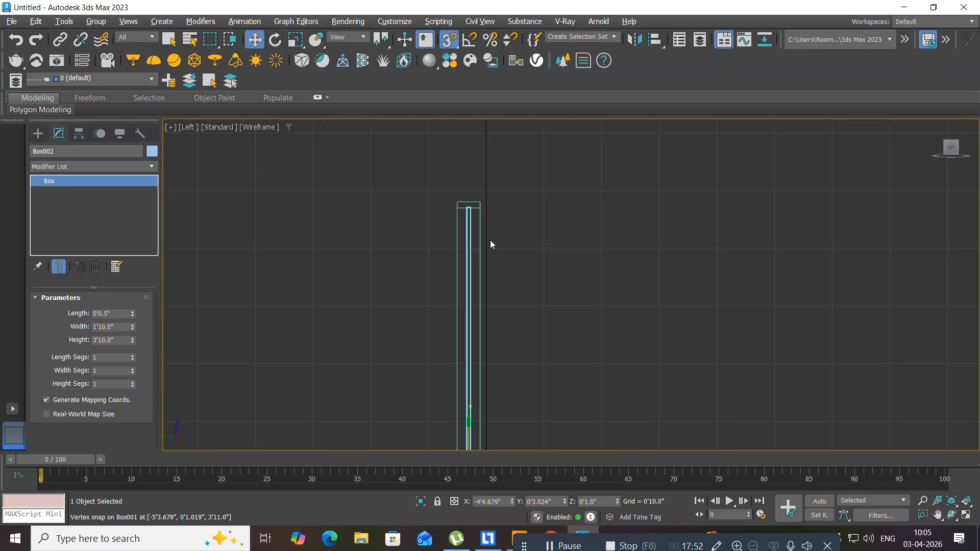
pyautogui.moveTo(499, 308); pyautogui.dragTo(450, 236, button='middle')
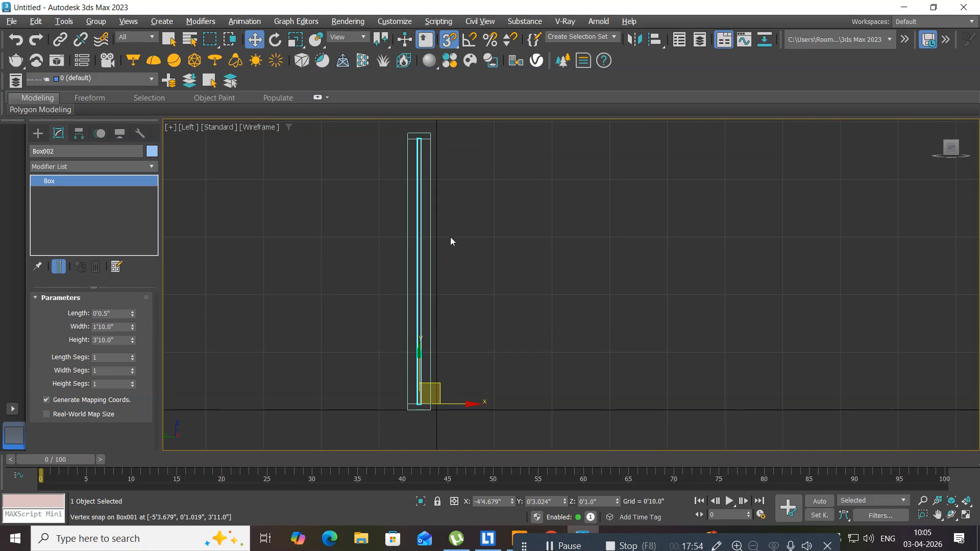
# Step: With snapping off, clone the box in the Top view about 2' along X as 2 copies to fill the other openings
pyautogui.hotkey('alt', 'w')
pyautogui.rightClick(353, 228)
pyautogui.moveTo(355, 228); pyautogui.dragTo(350, 221, button='middle')
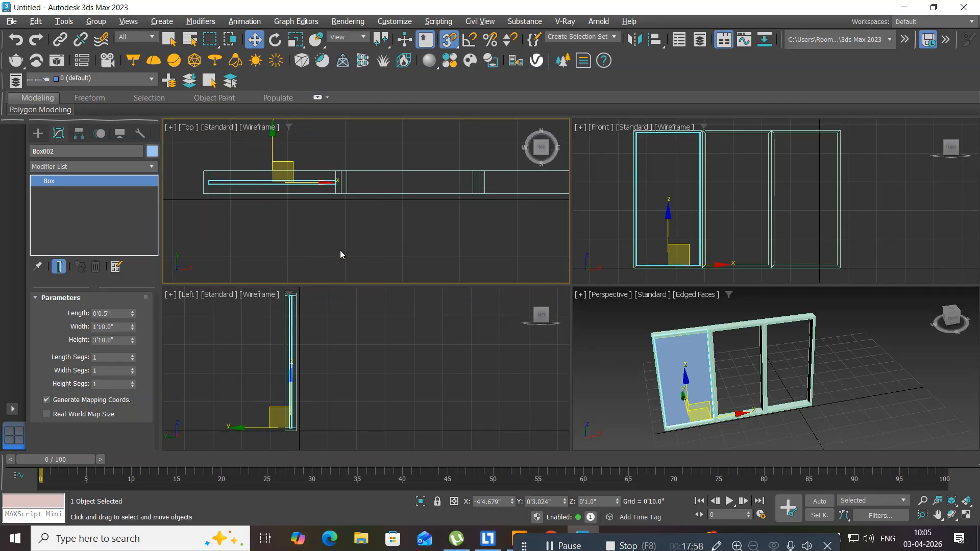
pyautogui.moveTo(293, 243); pyautogui.dragTo(300, 254, button='middle')
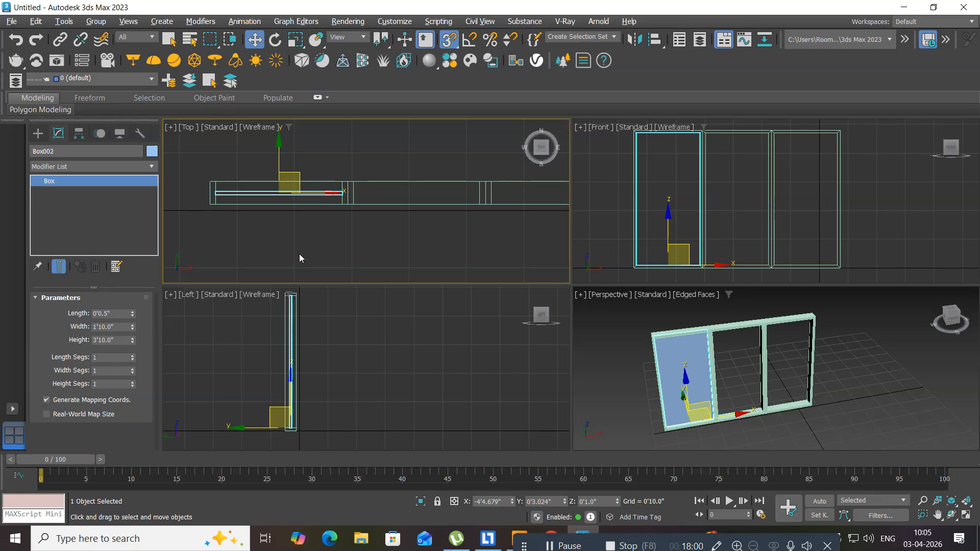
pyautogui.hotkey('alt', 'w')
pyautogui.moveTo(404, 342); pyautogui.dragTo(363, 345, button='middle')
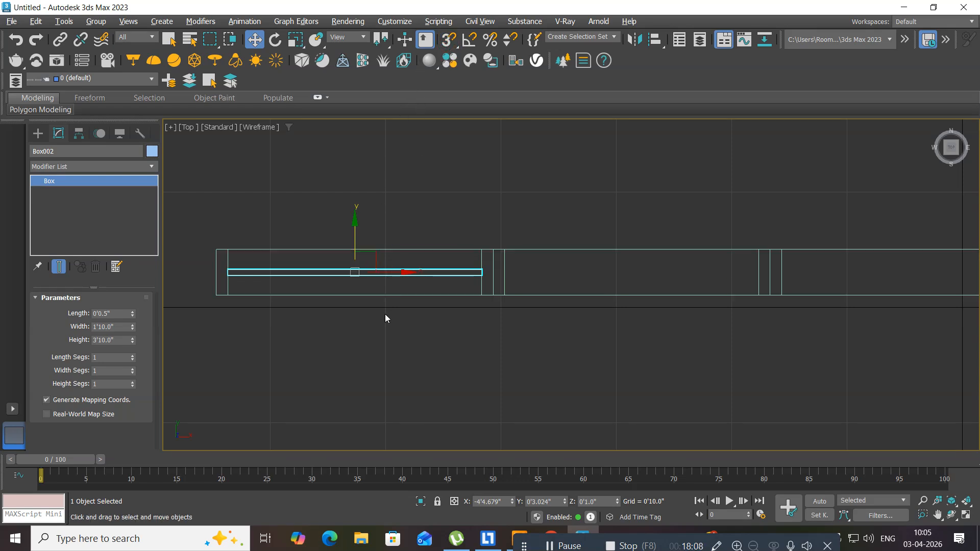
pyautogui.moveTo(381, 321); pyautogui.dragTo(364, 341, button='middle')
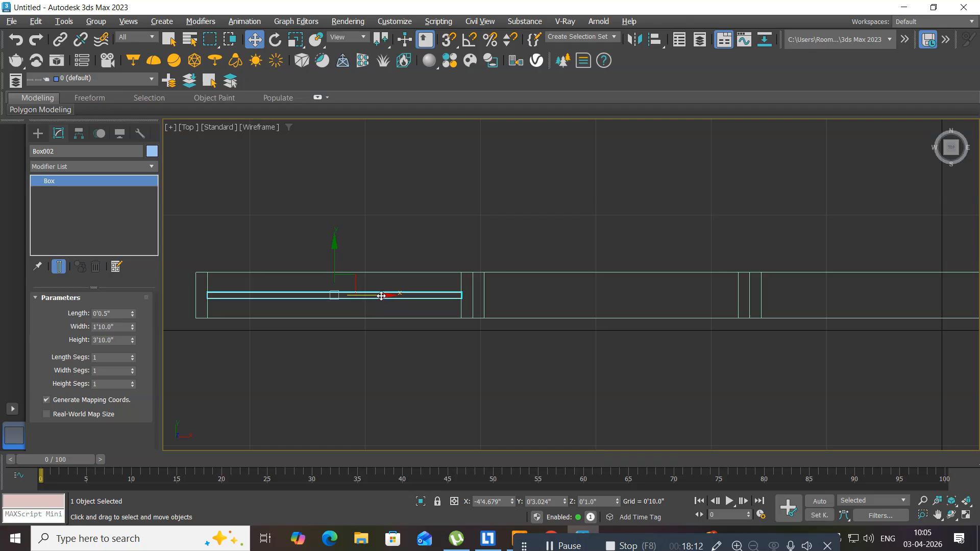
pyautogui.moveTo(382, 295)
pyautogui.keyDown('shift'); pyautogui.mouseDown()
pyautogui.moveTo(498, 310)
pyautogui.moveTo(657, 308)
pyautogui.mouseUp(); pyautogui.keyUp('shift')
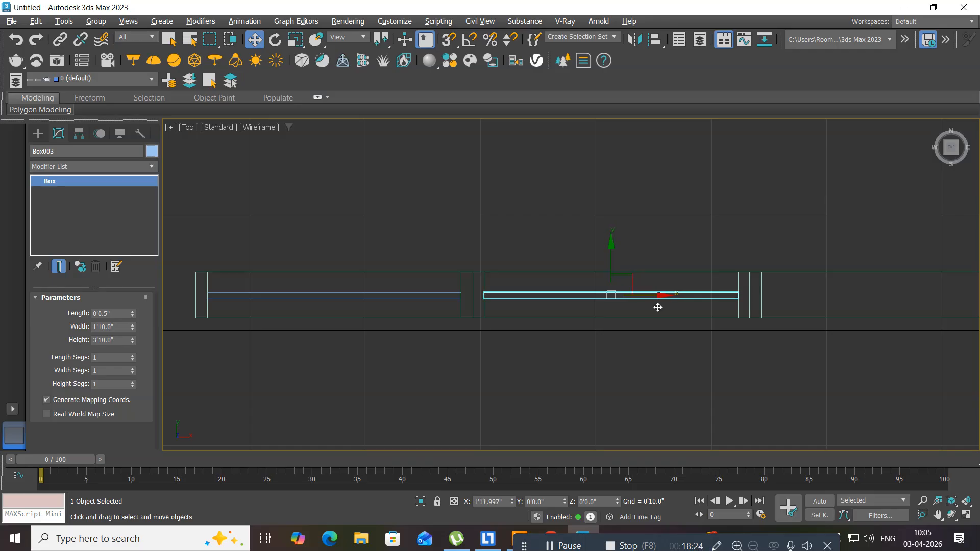
pyautogui.keyDown('shift'); pyautogui.moveTo(658, 308); pyautogui.dragTo(658, 307); pyautogui.keyUp('shift')
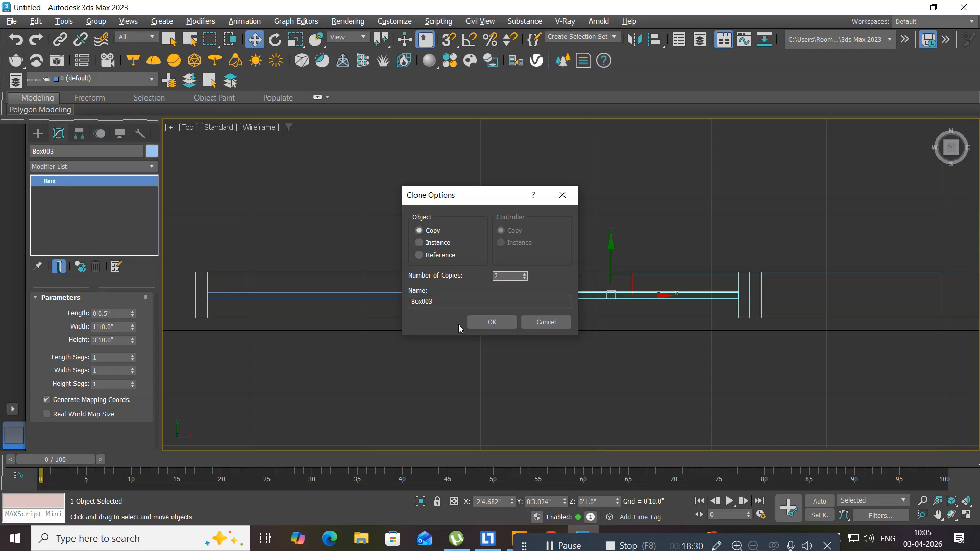
pyautogui.click(492, 322)
# Step: Turn snapping on with Edge/Segment enabled and snap the middle box's left edge onto the adjacent divider's edge
pyautogui.moveTo(599, 366); pyautogui.dragTo(429, 364, button='middle')
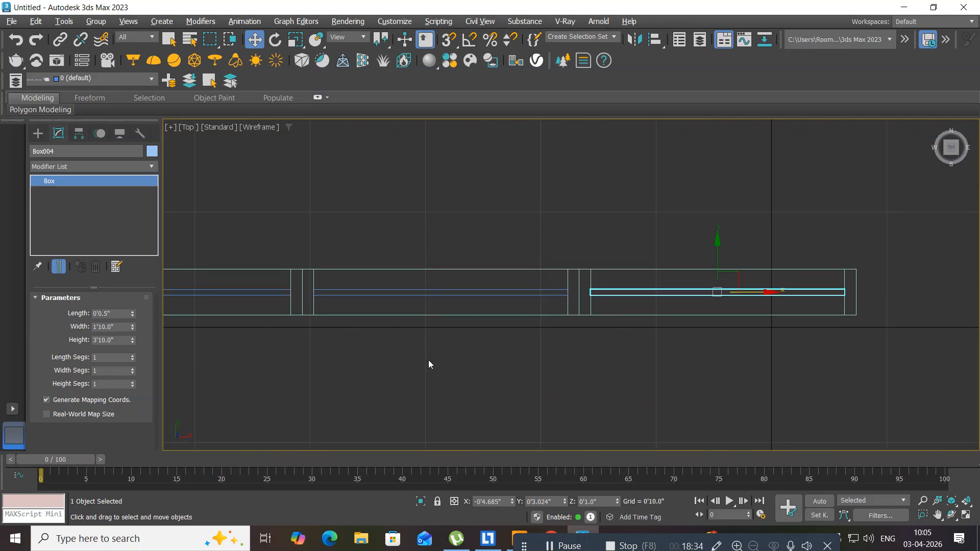
pyautogui.scroll(10, 323, 293)
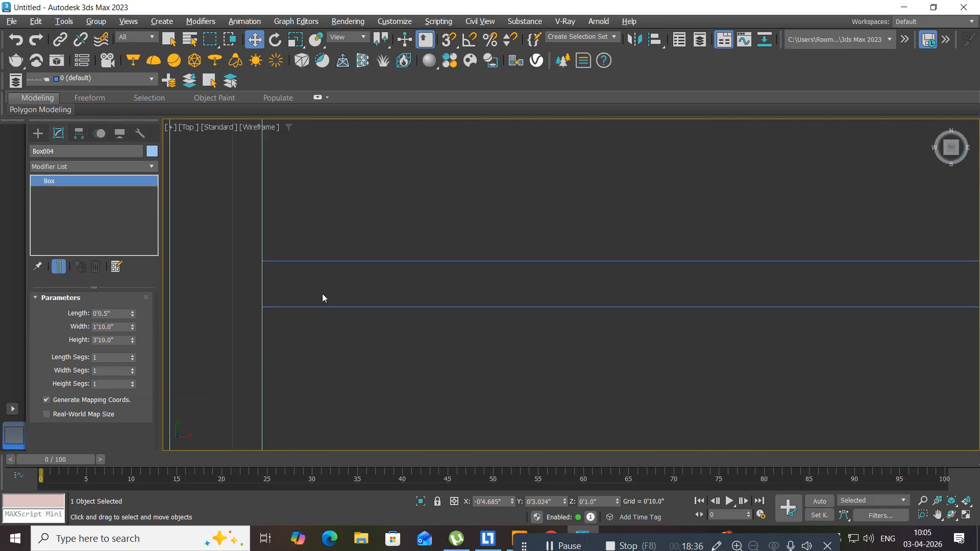
pyautogui.scroll(4, 283, 277)
pyautogui.moveTo(269, 278); pyautogui.dragTo(428, 279, button='middle')
pyautogui.scroll(6, 305, 218)
pyautogui.moveTo(525, 219); pyautogui.dragTo(447, 258, button='middle')
pyautogui.moveTo(413, 320); pyautogui.dragTo(427, 237, button='middle')
pyautogui.scroll(-3, 428, 238)
pyautogui.scroll(3, 427, 238)
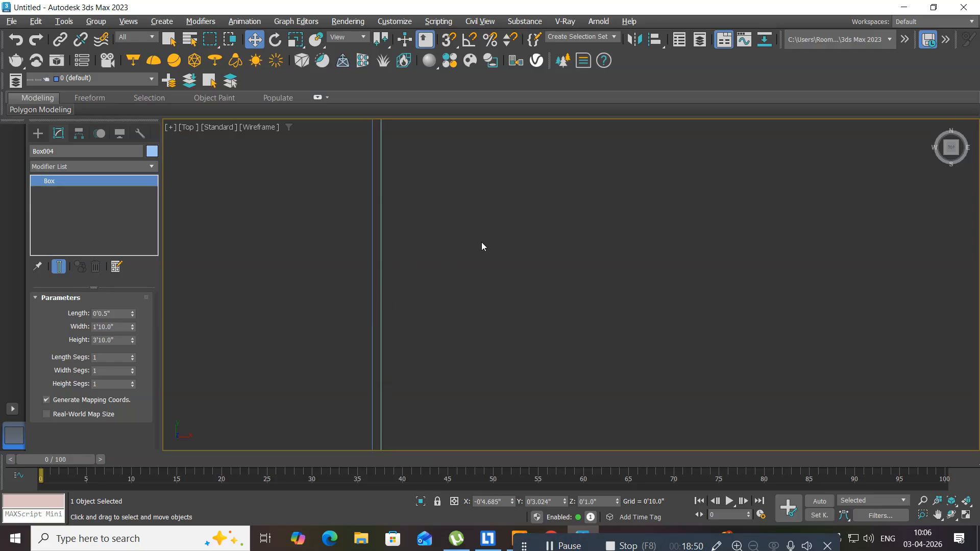
pyautogui.click(447, 40)
pyautogui.rightClick(447, 40)
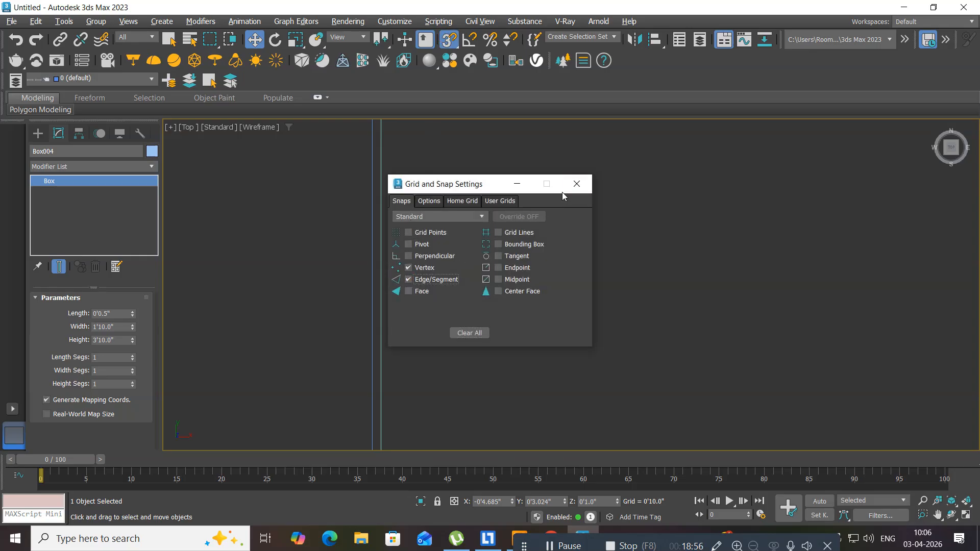
pyautogui.click(576, 184)
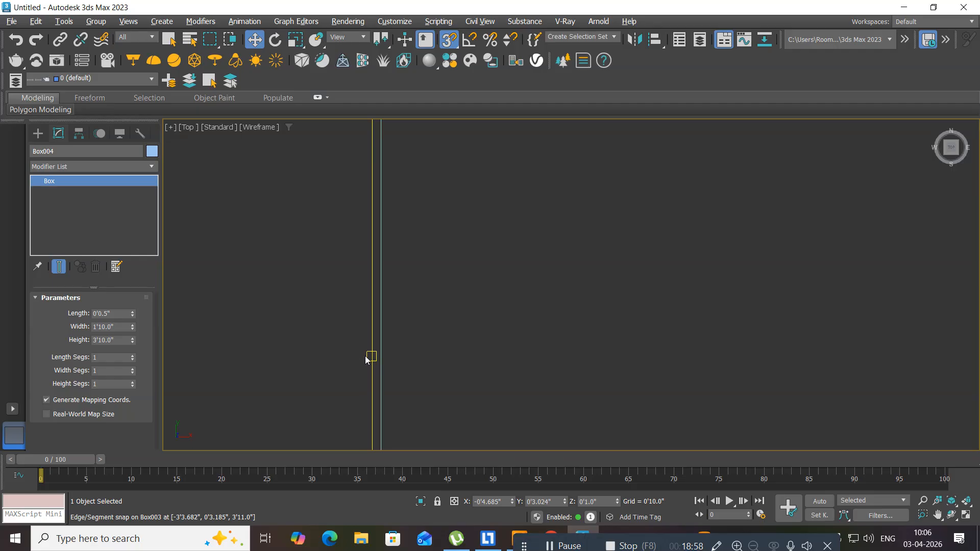
pyautogui.moveTo(372, 357); pyautogui.dragTo(383, 356)
# Step: Snap the left edge of the box in the right opening onto the adjoining divider's edge
pyautogui.scroll(-5, 466, 331)
pyautogui.scroll(-4, 489, 329)
pyautogui.scroll(-3, 722, 365)
pyautogui.scroll(-3, 588, 269)
pyautogui.scroll(-3, 588, 269)
pyautogui.moveTo(930, 330); pyautogui.dragTo(521, 329, button='middle')
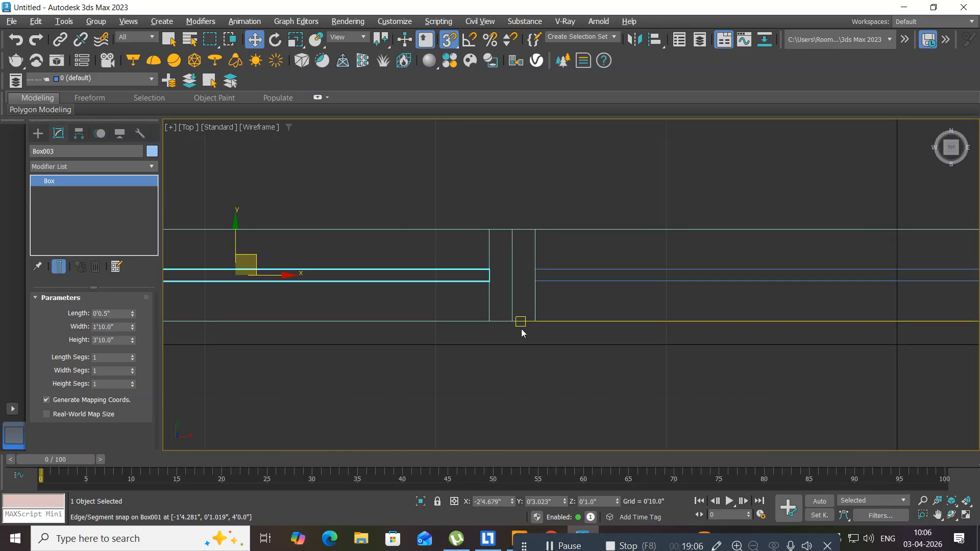
pyautogui.scroll(6, 549, 291)
pyautogui.moveTo(457, 207); pyautogui.dragTo(489, 305, button='middle')
pyautogui.scroll(15, 442, 310)
pyautogui.scroll(3, 549, 274)
pyautogui.scroll(3, 576, 273)
pyautogui.moveTo(467, 350); pyautogui.dragTo(501, 350)
pyautogui.scroll(-5, 568, 335)
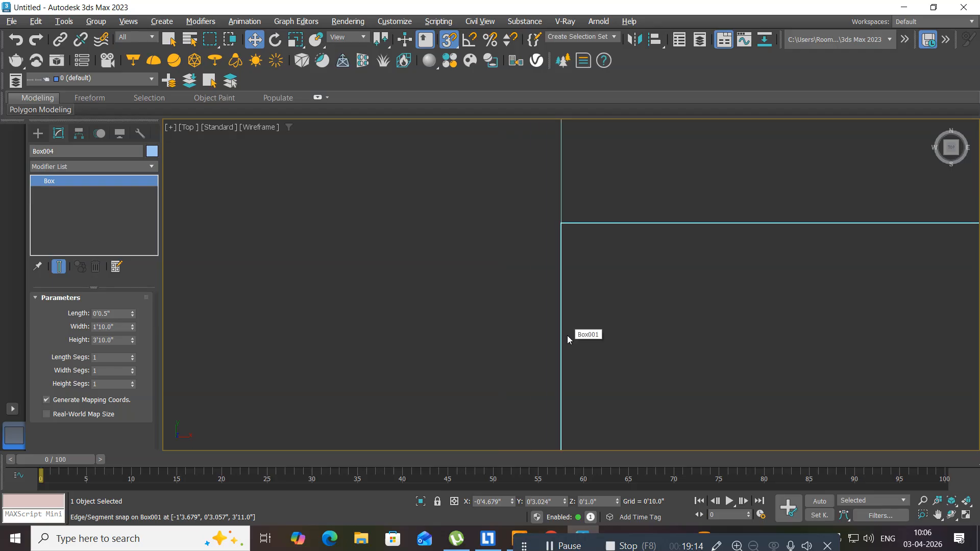
# Step: Disable Edge/Segment snapping, leaving only Vertex snap enabled
pyautogui.scroll(-10, 567, 336)
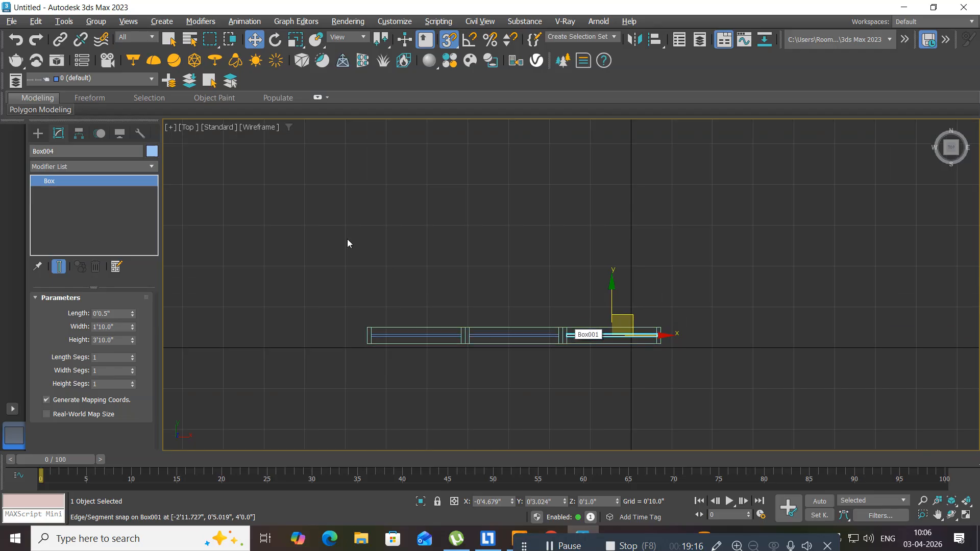
pyautogui.rightClick(448, 45)
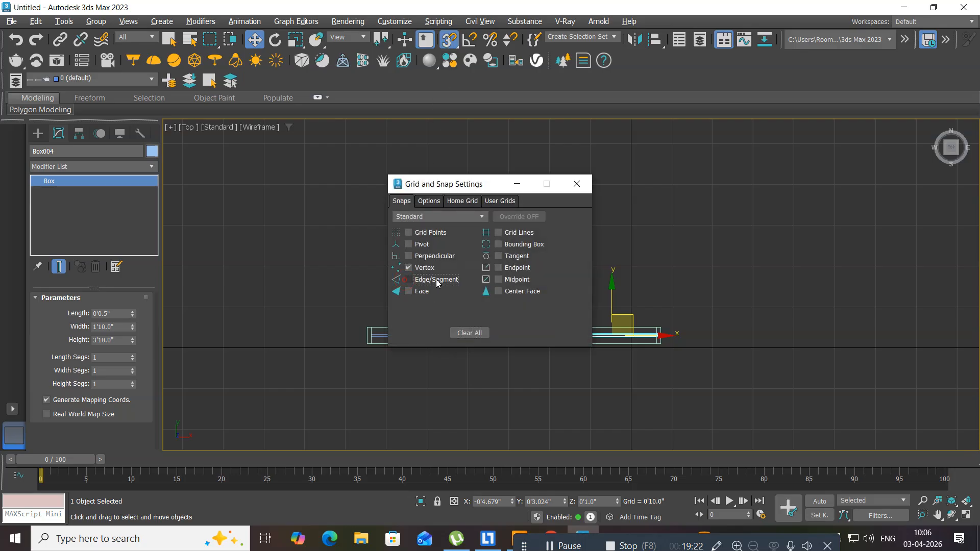
pyautogui.click(577, 184)
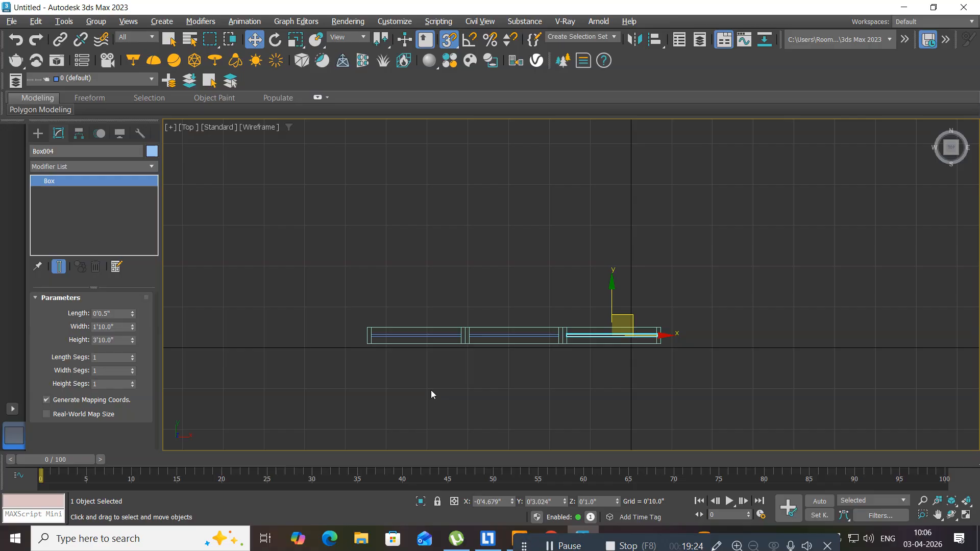
# Step: Frame the three-section panel at an angle in a maximized Perspective view and render it
pyautogui.moveTo(431, 390); pyautogui.dragTo(446, 364, button='middle')
pyautogui.hotkey('alt', 'w')
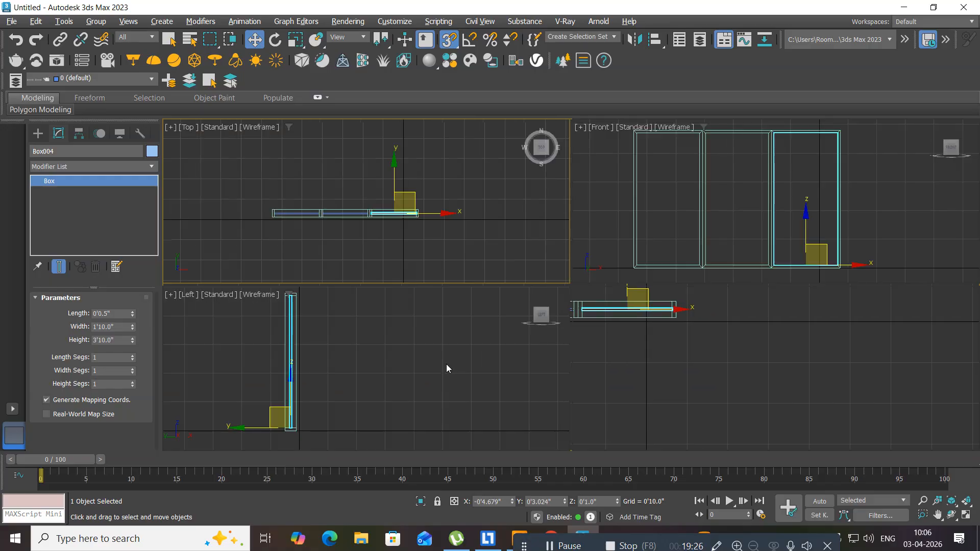
pyautogui.moveTo(650, 384); pyautogui.dragTo(641, 391, button='middle')
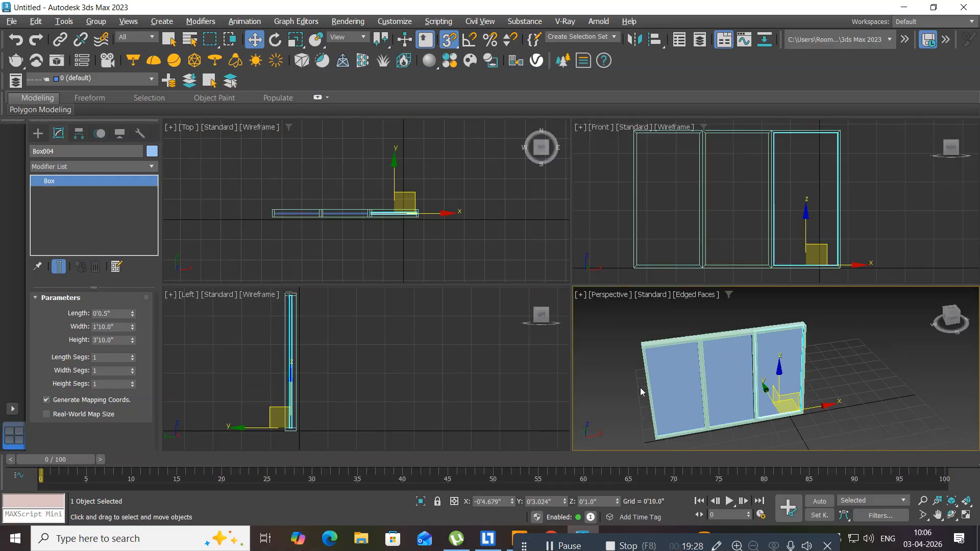
pyautogui.hotkey('alt', 'w')
pyautogui.keyDown('alt'); pyautogui.moveTo(385, 342); pyautogui.dragTo(464, 335, button='middle'); pyautogui.keyUp('alt')
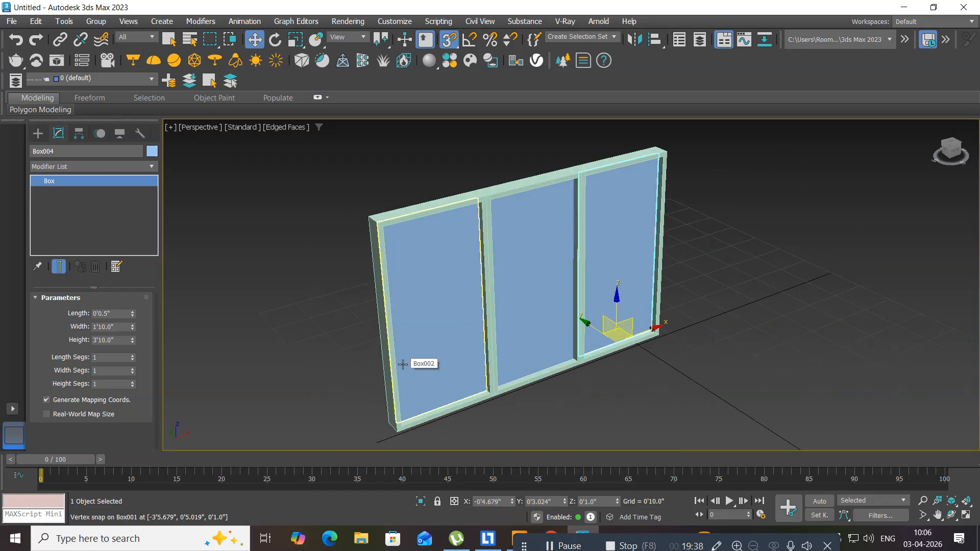
pyautogui.scroll(3, 459, 334)
pyautogui.moveTo(458, 334); pyautogui.dragTo(380, 371, button='middle')
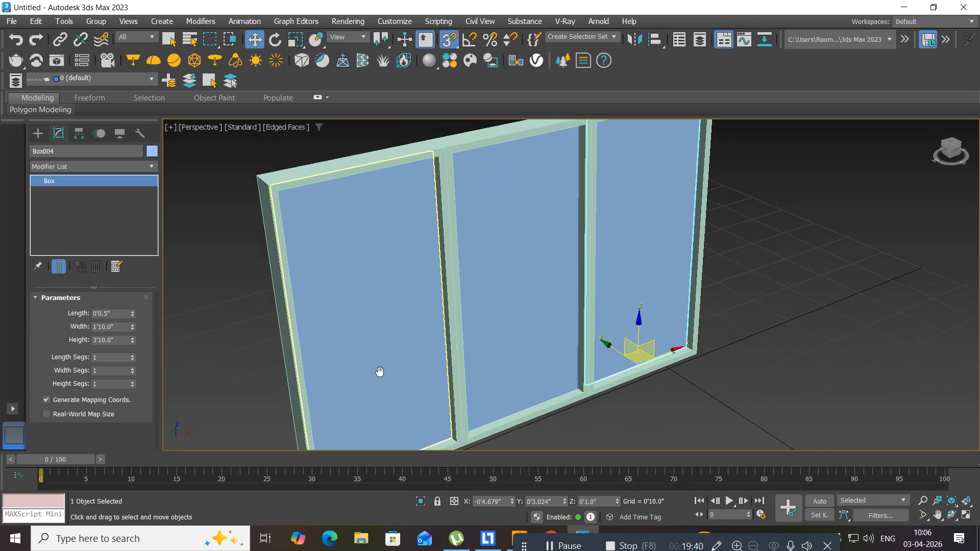
pyautogui.hotkey('shift', 'q')
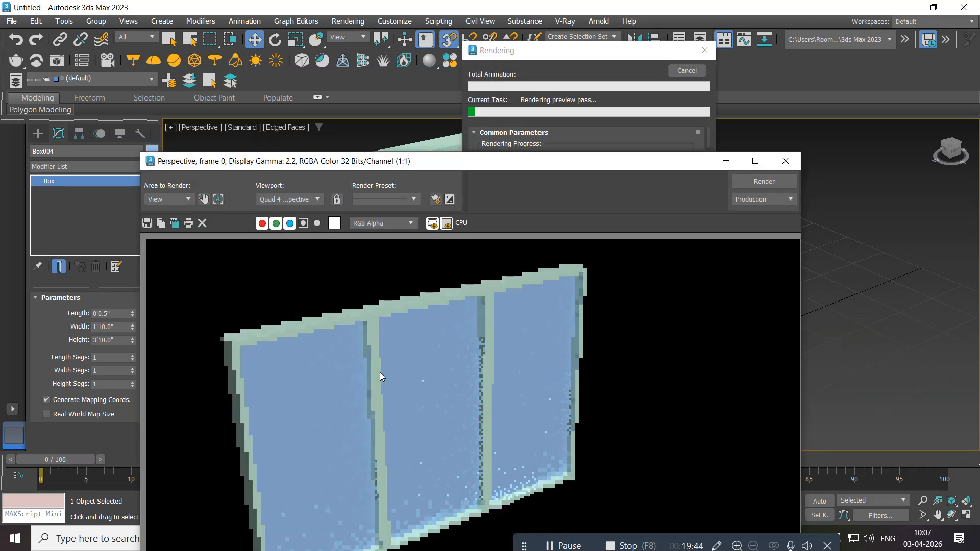
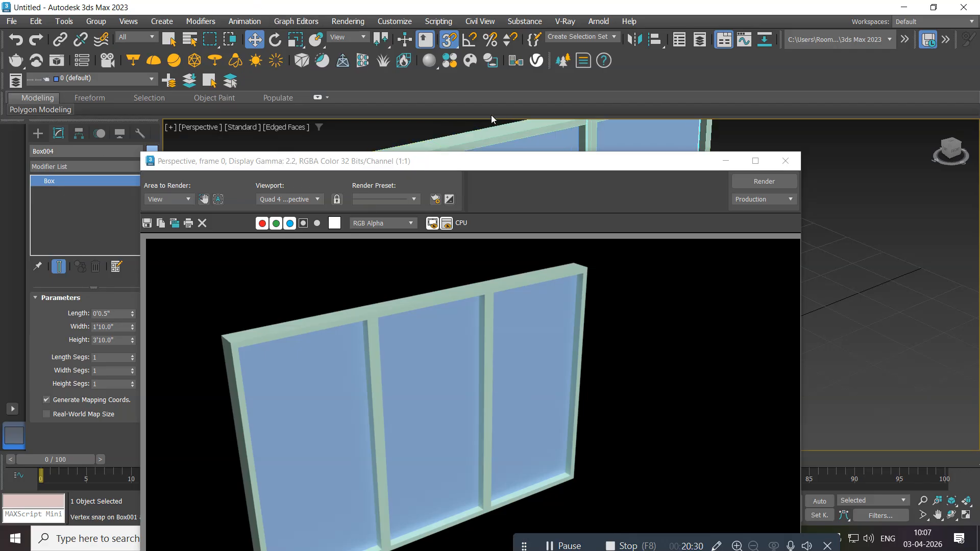
# Step: Review the full render of the three-pane window, close it, and inspect the model in the perspective view
pyautogui.moveTo(434, 161); pyautogui.dragTo(433, 83)
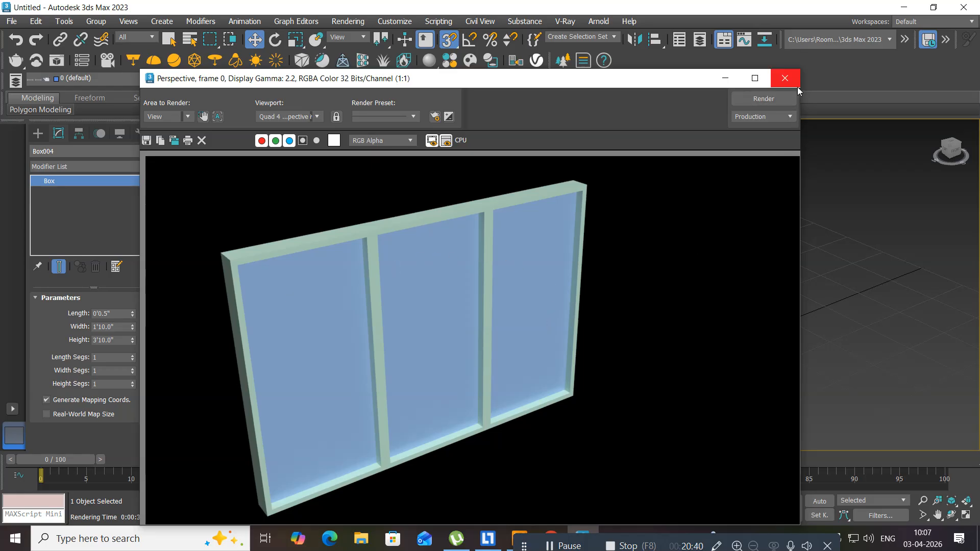
pyautogui.click(786, 79)
pyautogui.moveTo(384, 364); pyautogui.dragTo(410, 336, button='middle')
pyautogui.scroll(-5, 411, 336)
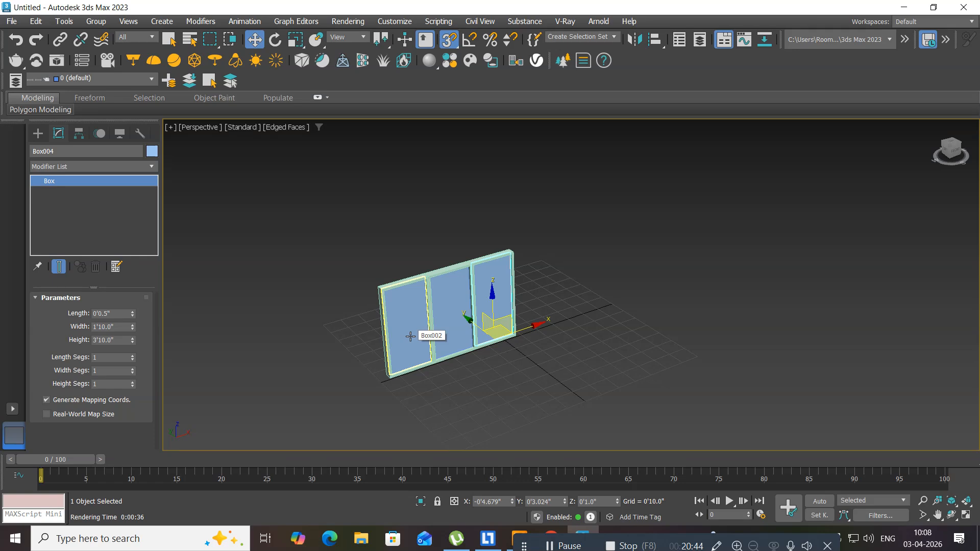
pyautogui.scroll(5, 411, 337)
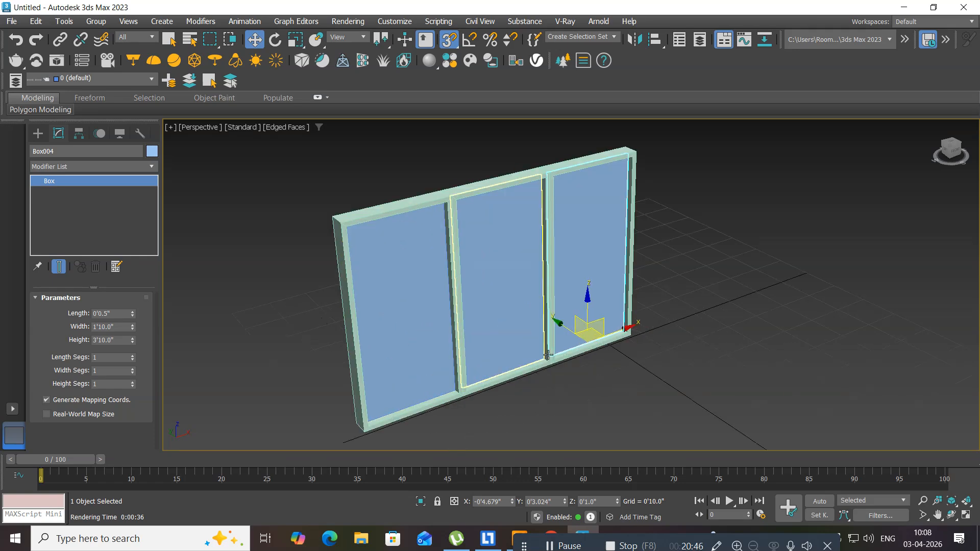
pyautogui.moveTo(548, 354); pyautogui.dragTo(446, 332, button='middle')
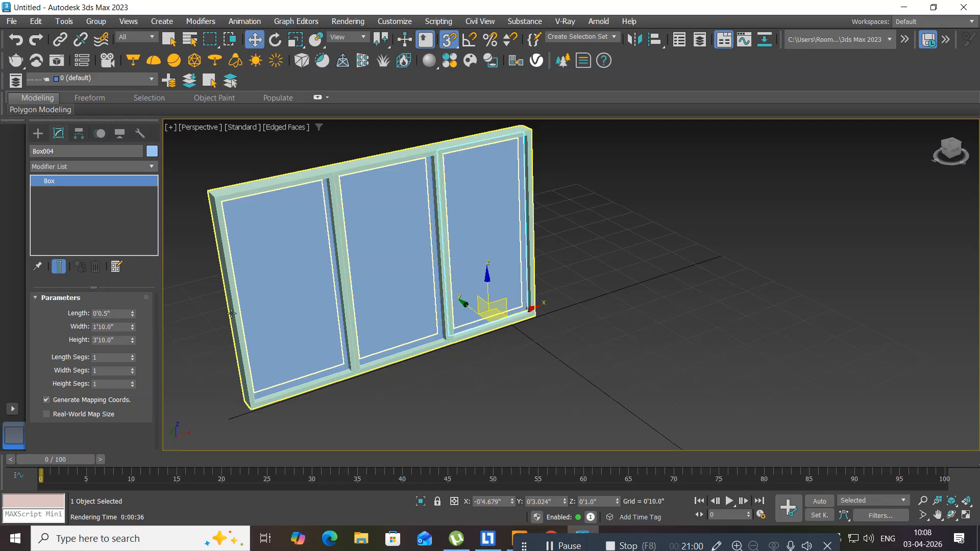
pyautogui.scroll(-3, 302, 260)
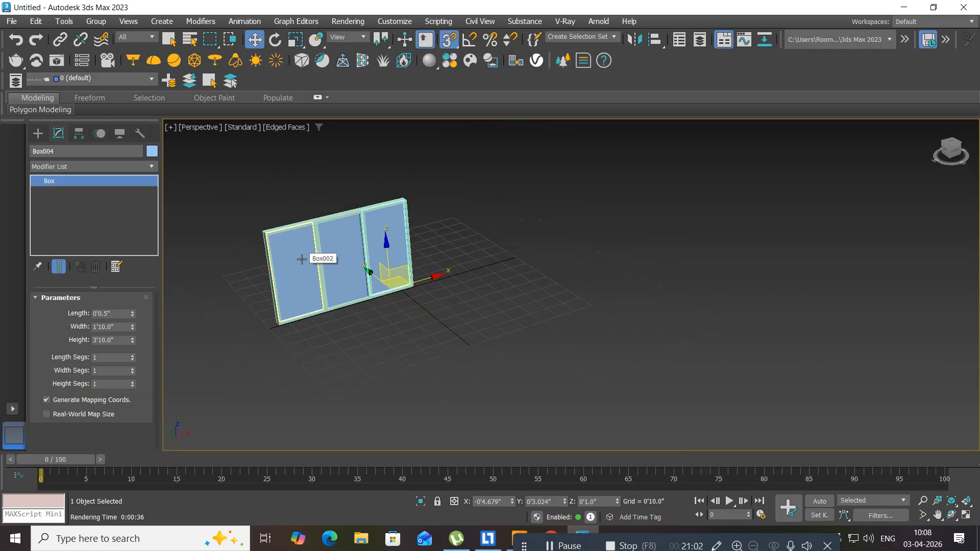
pyautogui.scroll(4, 302, 260)
pyautogui.moveTo(281, 289); pyautogui.dragTo(313, 307, button='middle')
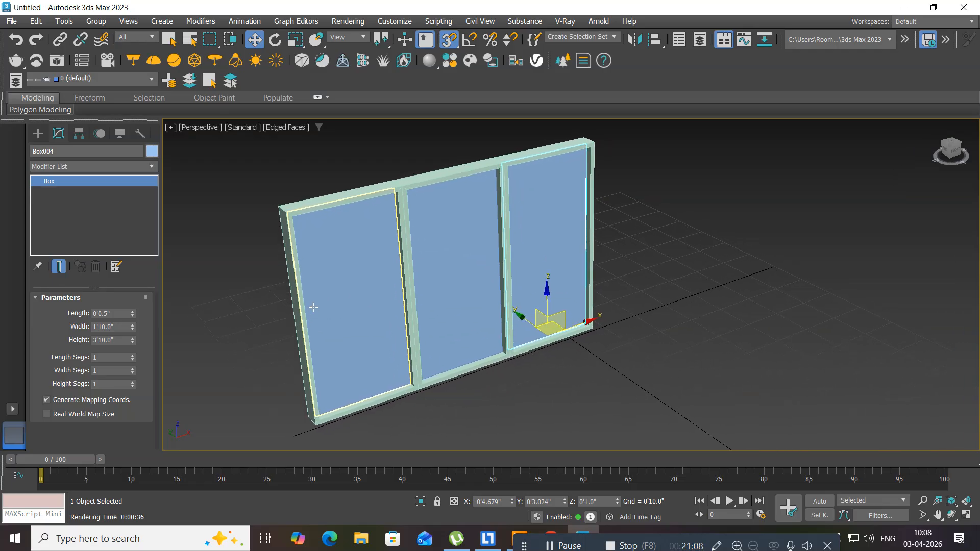
pyautogui.click(277, 320)
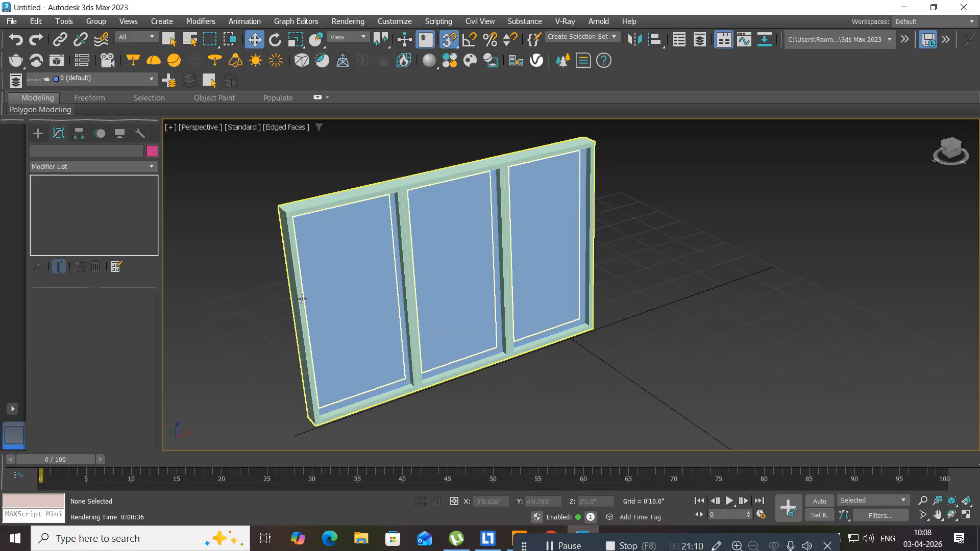
pyautogui.click(307, 315)
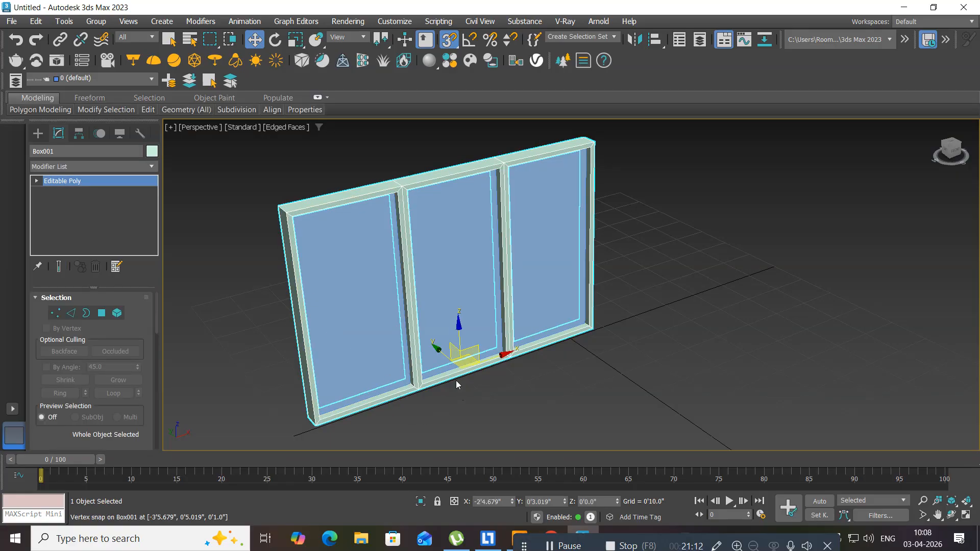
pyautogui.keyDown('shift'); pyautogui.moveTo(447, 356); pyautogui.dragTo(554, 448); pyautogui.keyUp('shift')
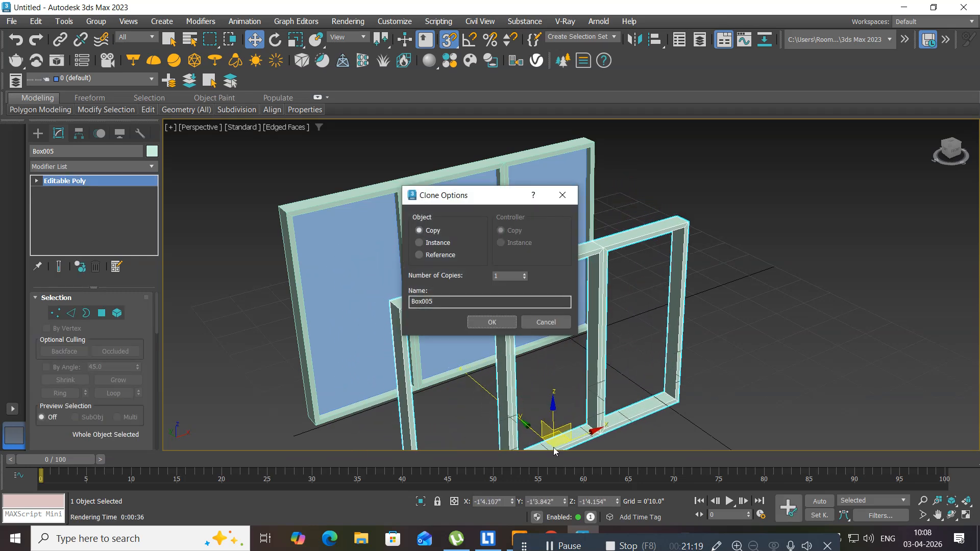
pyautogui.click(541, 323)
pyautogui.click(434, 391)
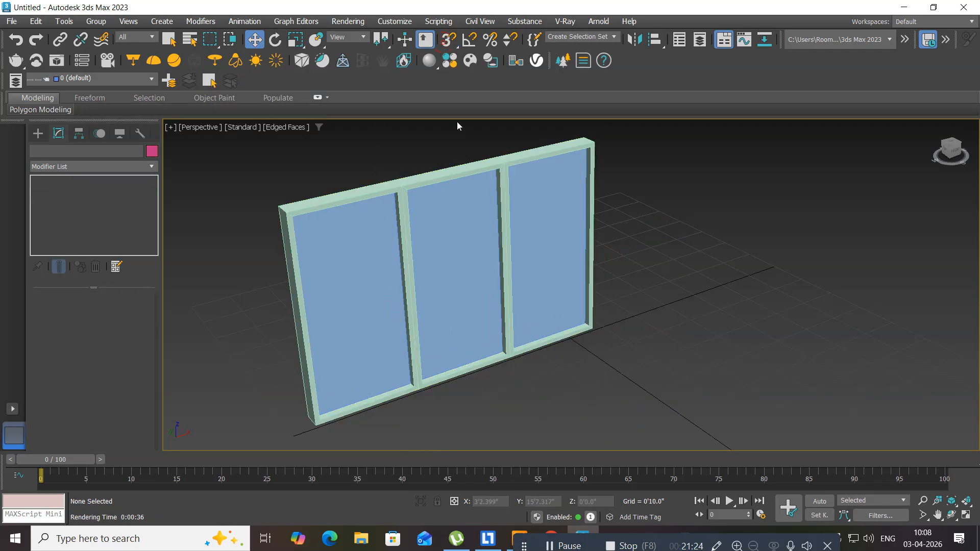
# Step: Clone the window frame as one Copy along the Y axis, placing it in front of the original at about Y -3'7"
pyautogui.moveTo(372, 306); pyautogui.dragTo(352, 264, button='middle')
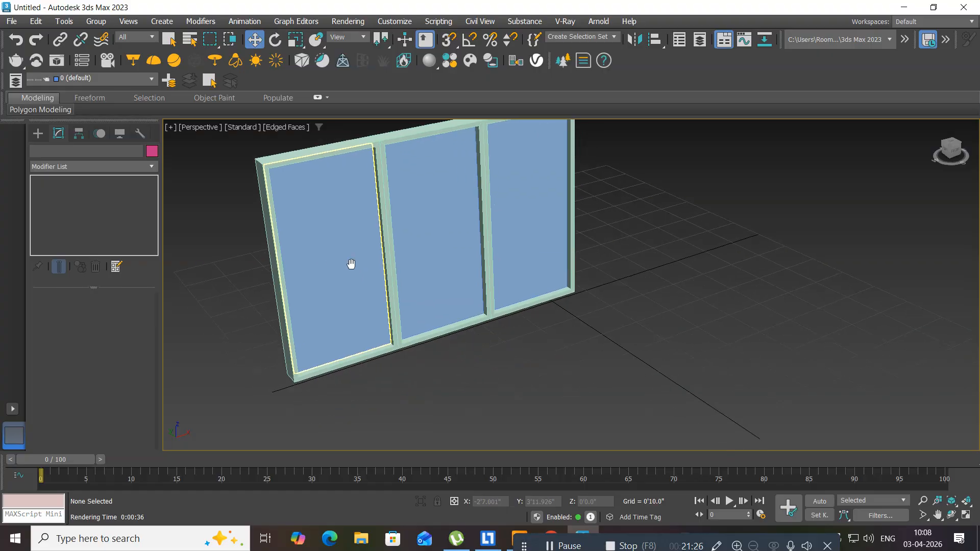
pyautogui.click(355, 361)
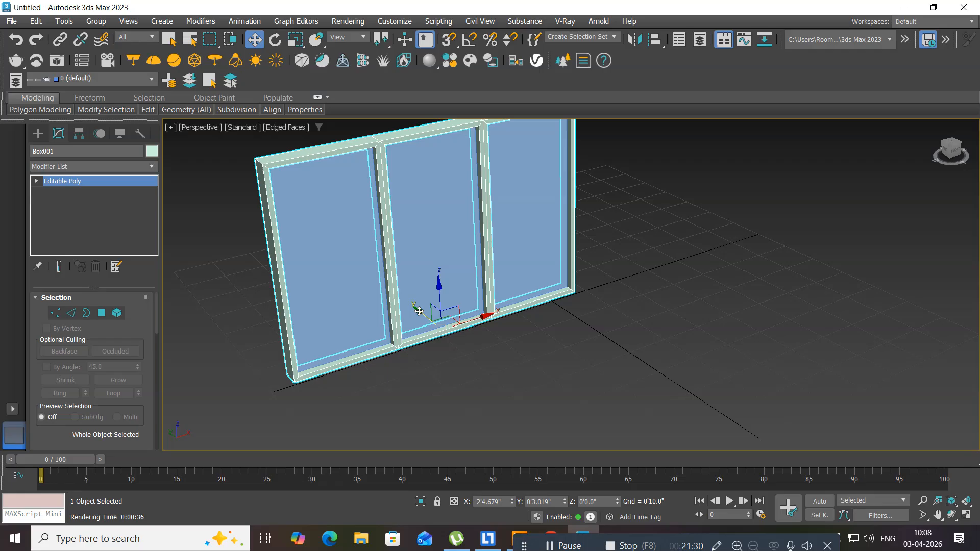
pyautogui.moveTo(418, 311)
pyautogui.keyDown('shift'); pyautogui.mouseDown()
pyautogui.moveTo(490, 355)
pyautogui.moveTo(526, 407)
pyautogui.moveTo(516, 393)
pyautogui.mouseUp(); pyautogui.keyUp('shift')
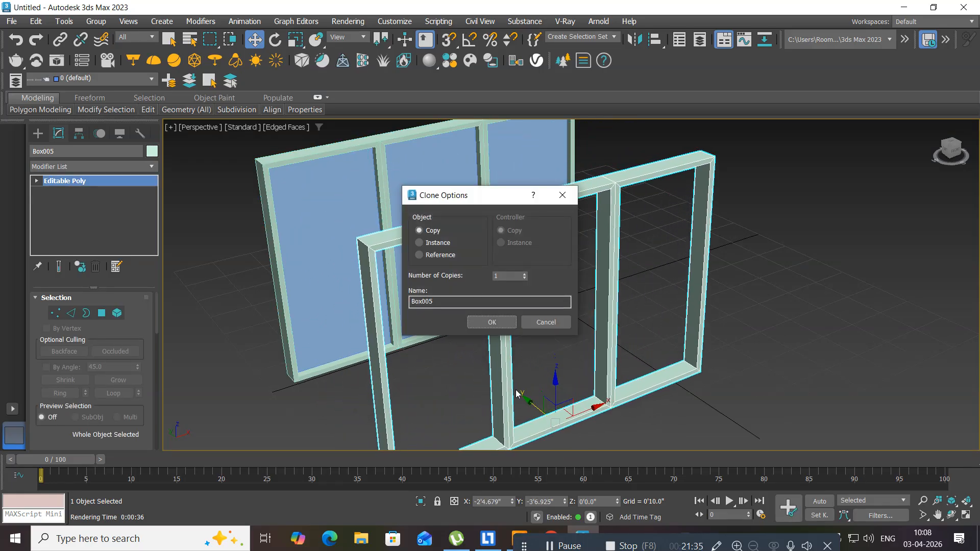
pyautogui.click(480, 324)
pyautogui.moveTo(262, 332); pyautogui.dragTo(312, 352, button='middle')
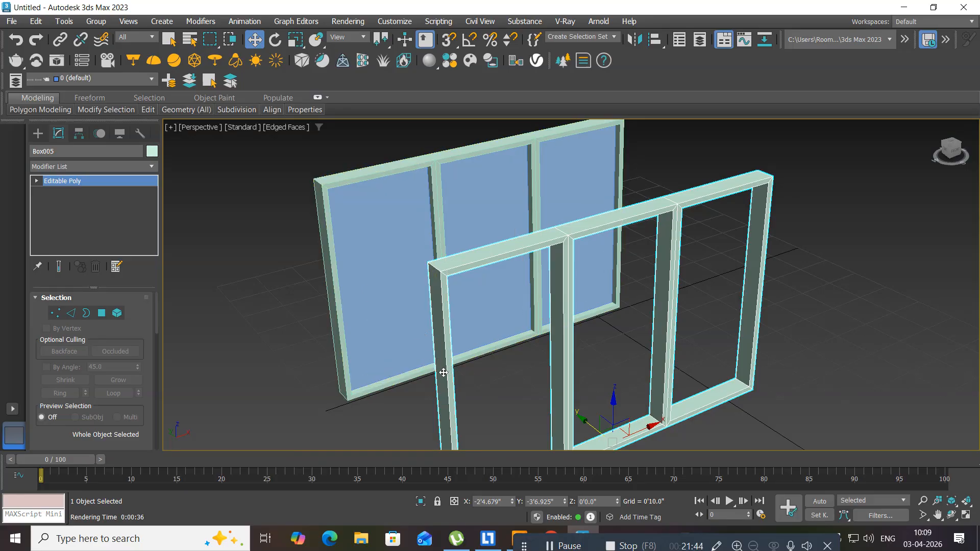
pyautogui.moveTo(137, 329); pyautogui.dragTo(145, 146)
pyautogui.click(60, 386)
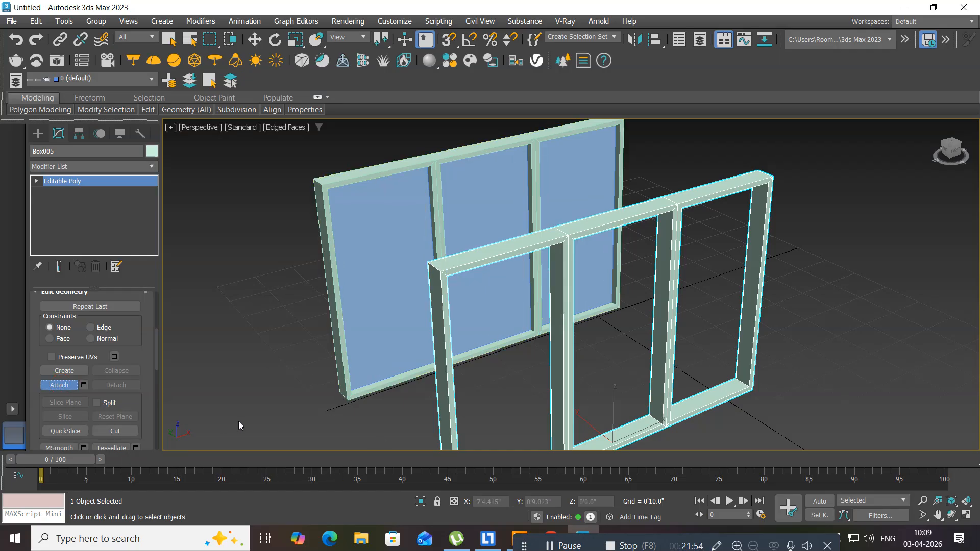
pyautogui.click(473, 260)
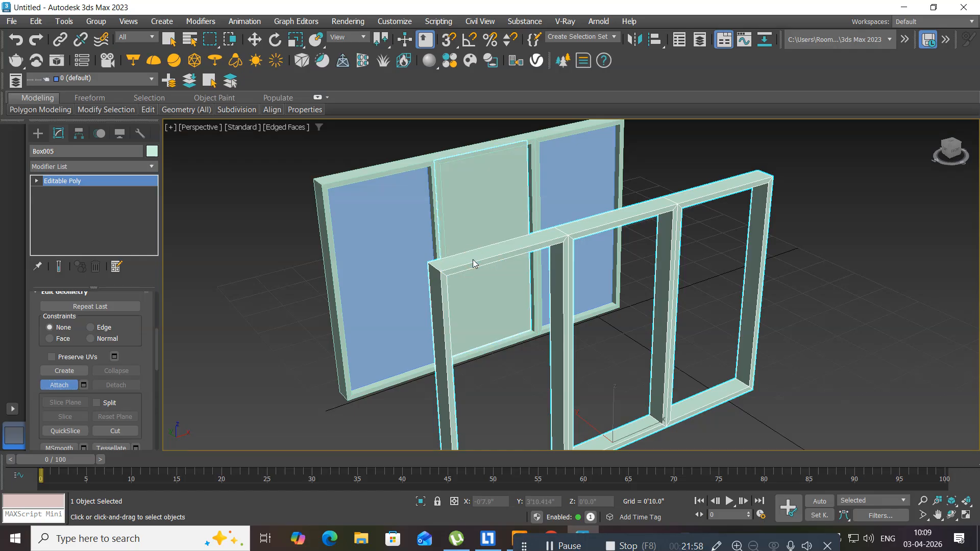
pyautogui.hotkey('ctrl', 'z')
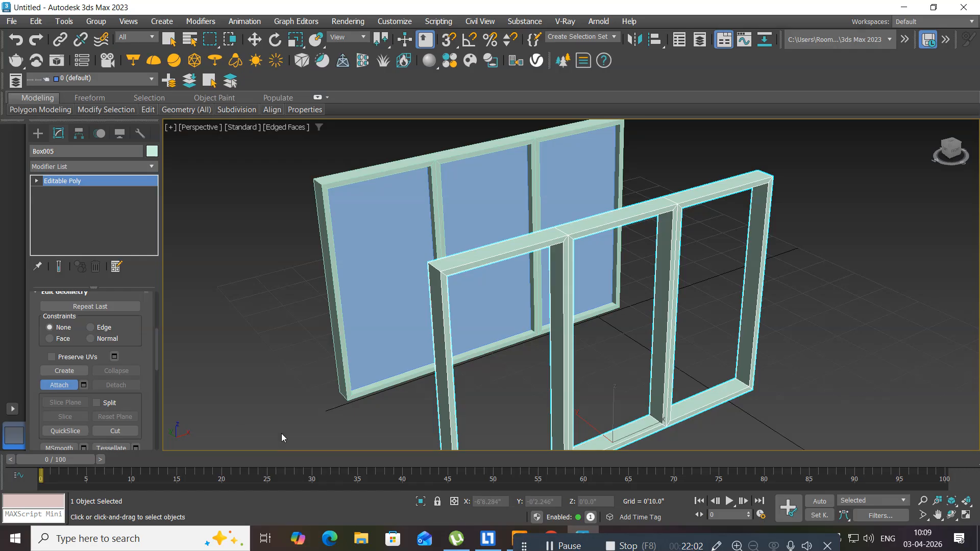
pyautogui.moveTo(561, 338); pyautogui.dragTo(461, 242, button='middle')
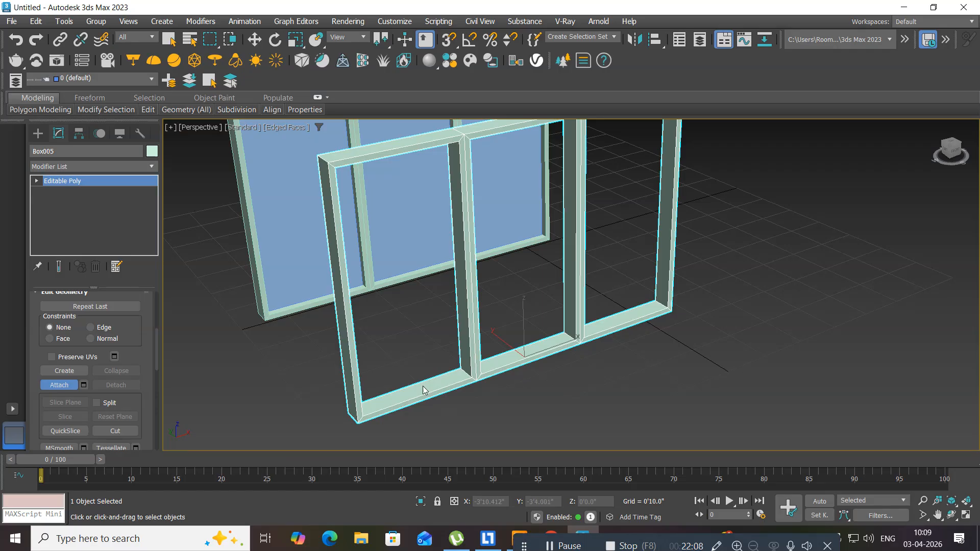
pyautogui.moveTo(349, 364); pyautogui.dragTo(415, 440, button='middle')
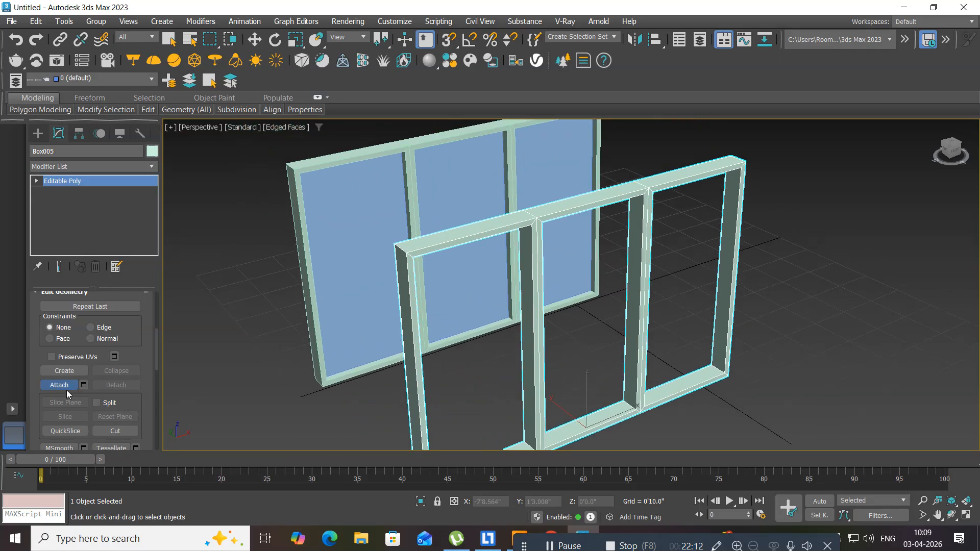
pyautogui.press('w')
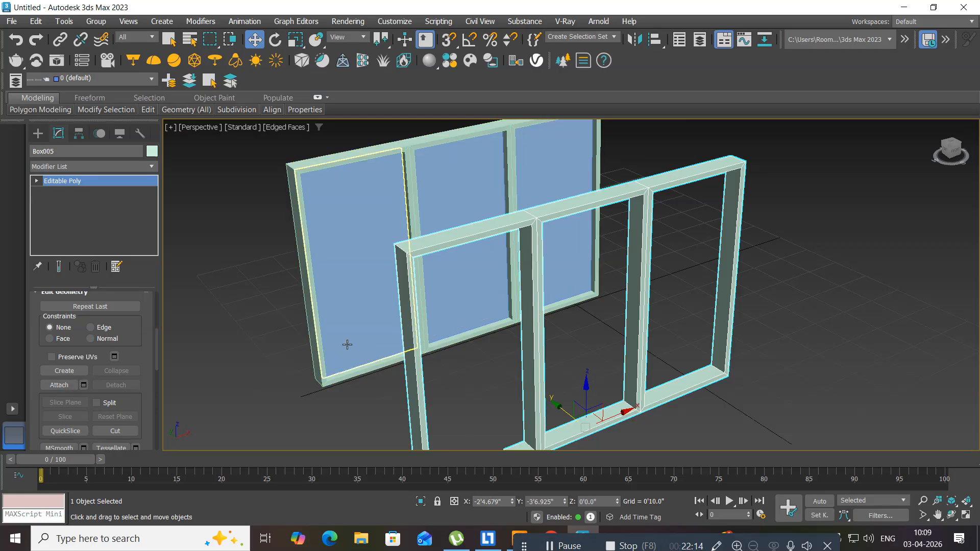
# Step: Attach the copied frame to the original window frame so both form one editable poly, leaving the glass panes separate
pyautogui.click(292, 178)
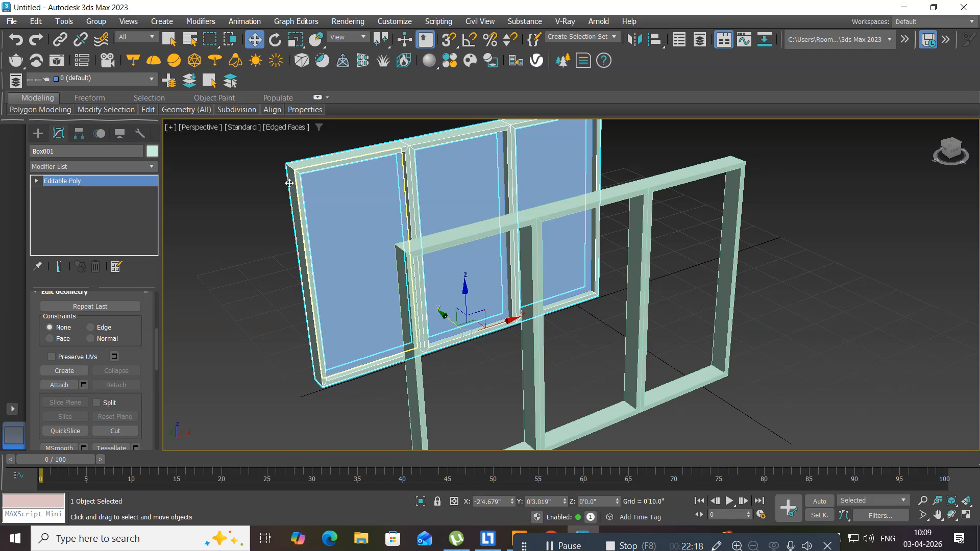
pyautogui.click(57, 386)
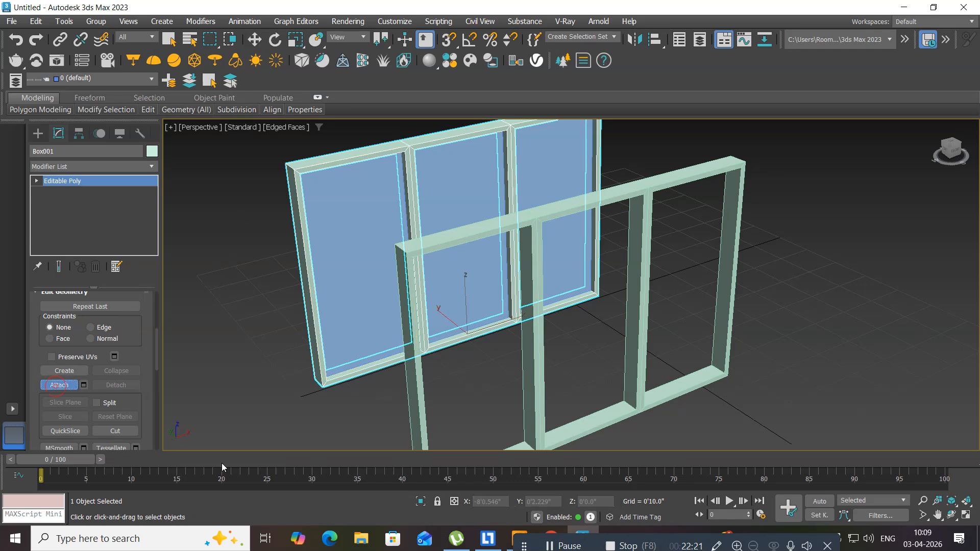
pyautogui.click(417, 416)
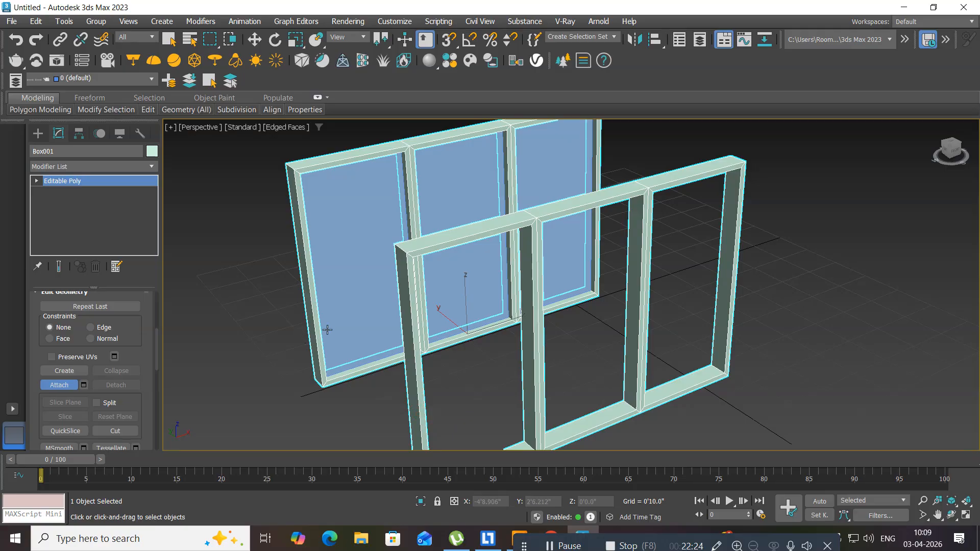
pyautogui.click(71, 386)
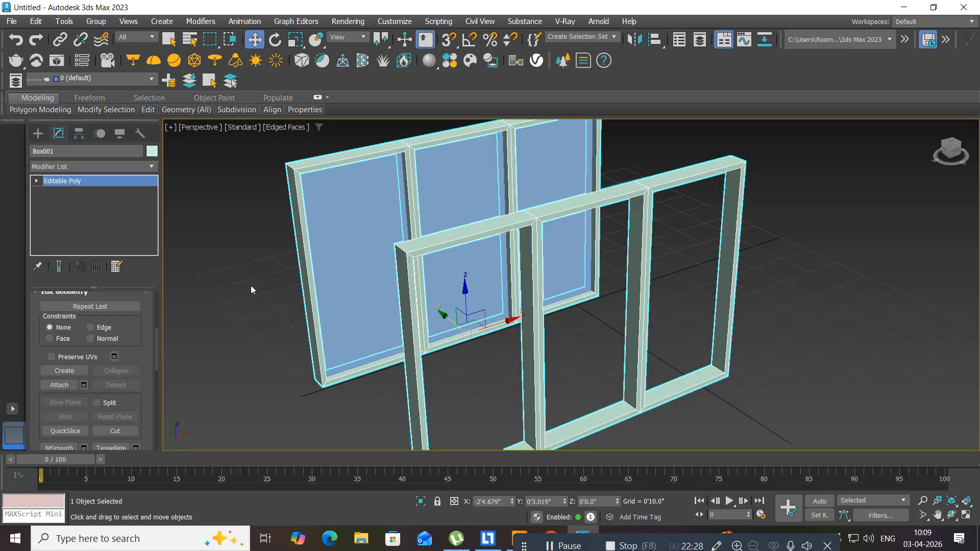
# Step: At Polygon level, bridge the facing top-rail polygons of the original frame's first bay and the matching bay of the copied frame
pyautogui.click(36, 181)
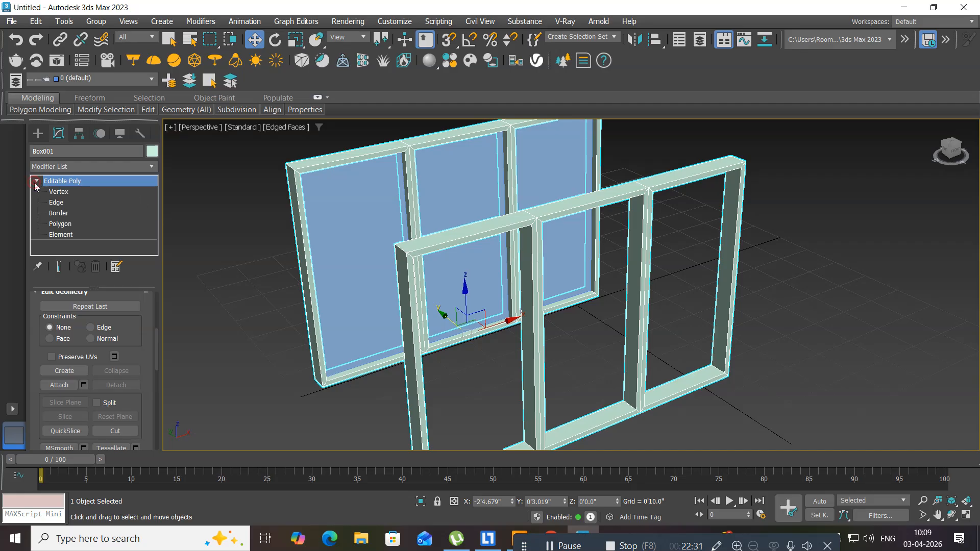
pyautogui.click(62, 225)
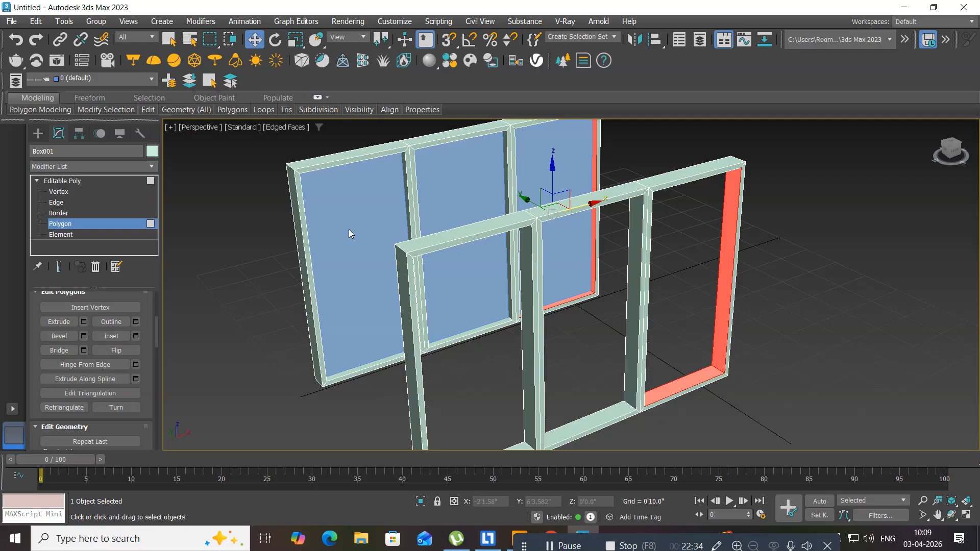
pyautogui.moveTo(332, 256); pyautogui.dragTo(321, 297, button='middle')
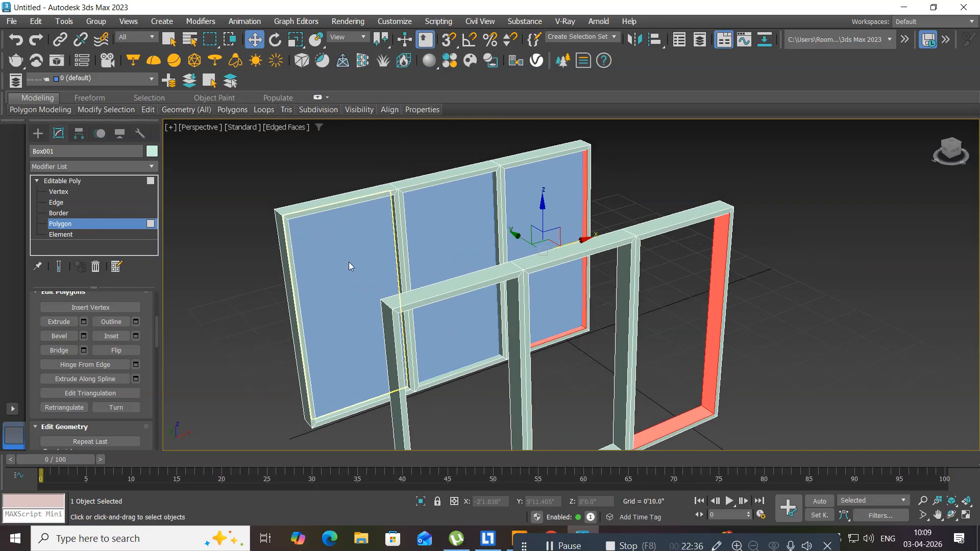
pyautogui.scroll(5, 352, 258)
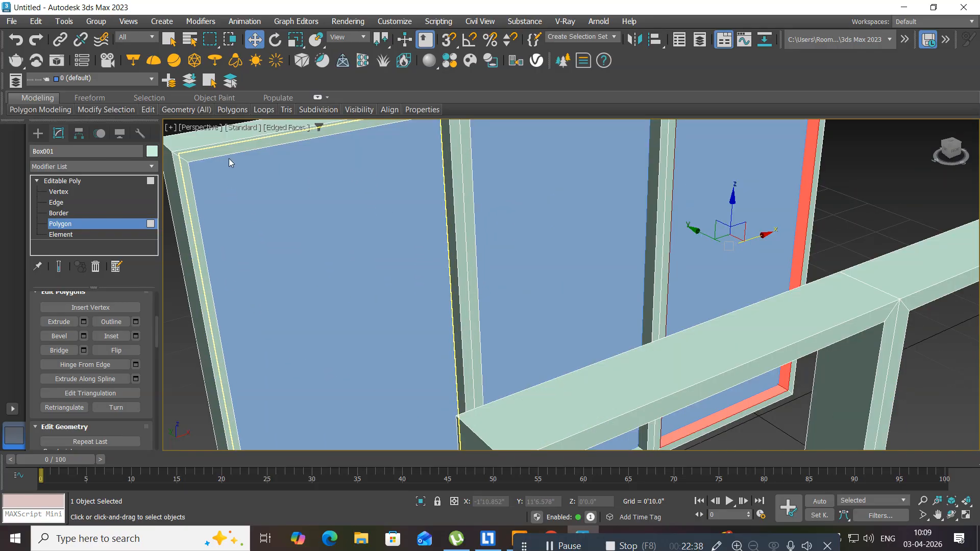
pyautogui.click(228, 148)
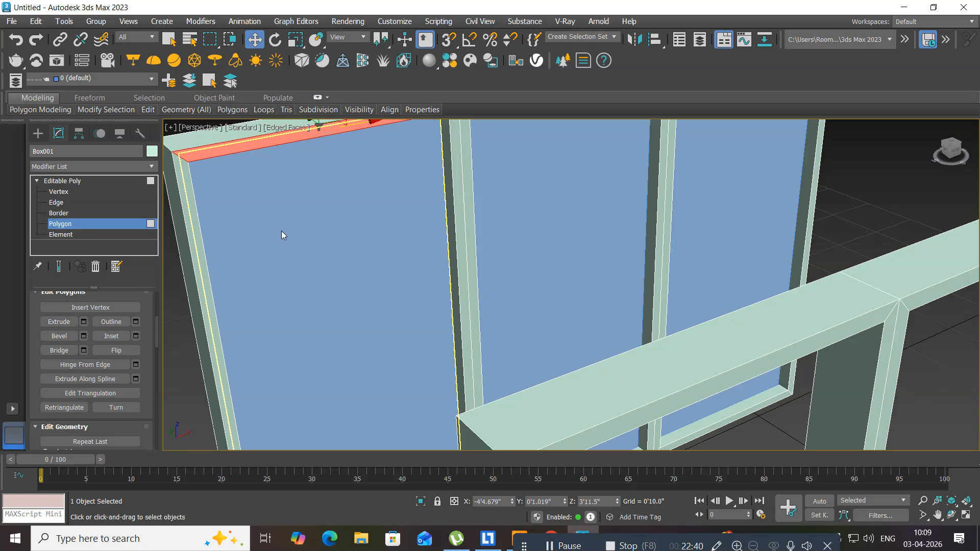
pyautogui.scroll(-8, 280, 231)
pyautogui.keyDown('alt'); pyautogui.moveTo(258, 340); pyautogui.dragTo(383, 331, button='middle'); pyautogui.keyUp('alt')
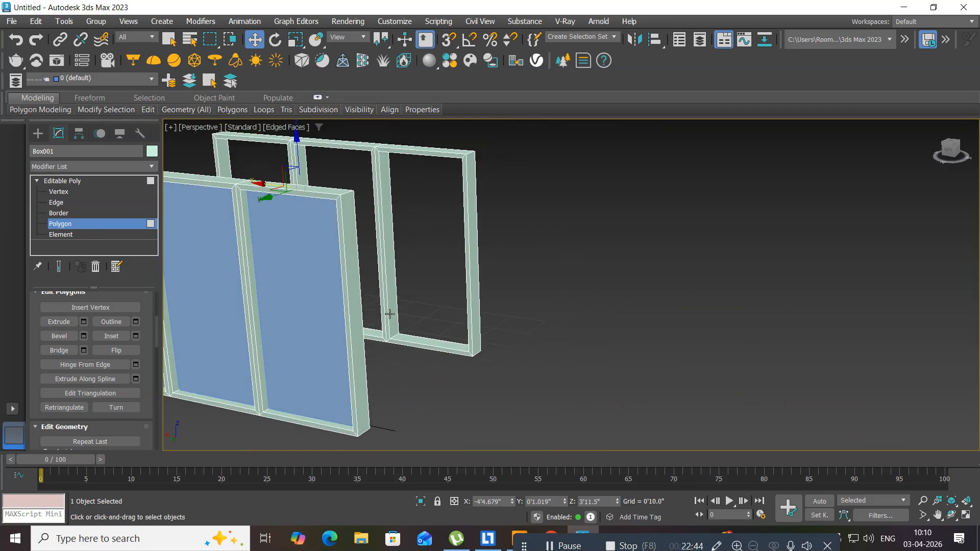
pyautogui.moveTo(431, 250); pyautogui.dragTo(412, 311, button='middle')
pyautogui.scroll(6, 380, 270)
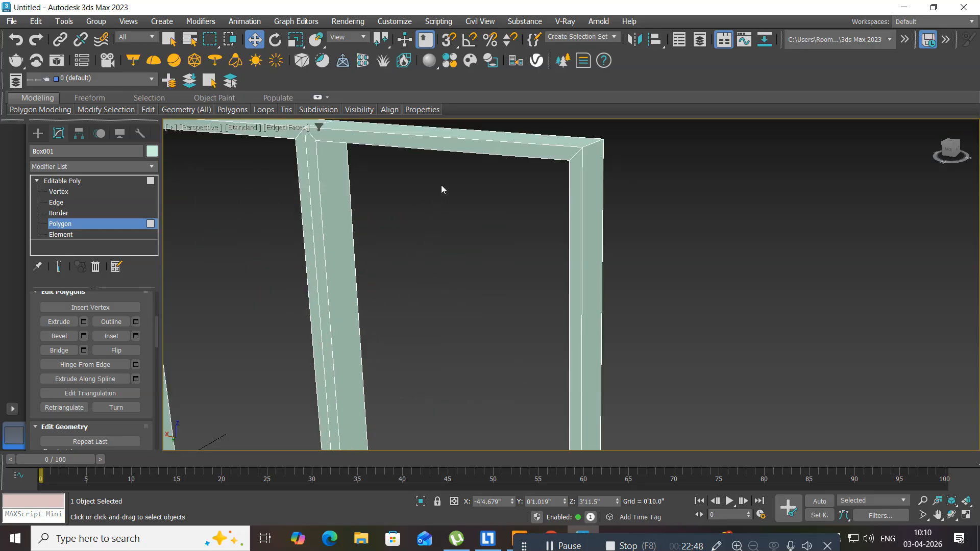
pyautogui.click(458, 149)
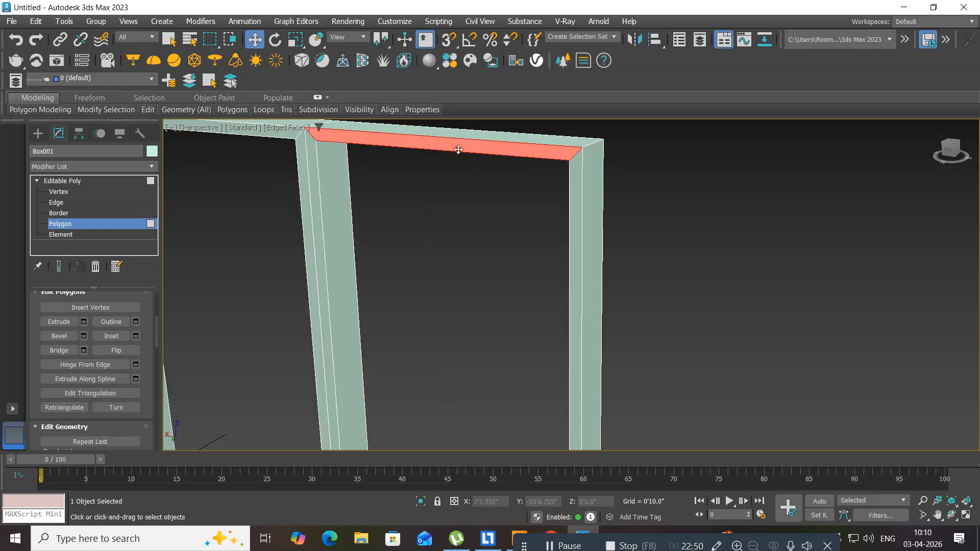
pyautogui.scroll(-6, 453, 196)
pyautogui.keyDown('alt'); pyautogui.moveTo(461, 258); pyautogui.dragTo(373, 262, button='middle'); pyautogui.keyUp('alt')
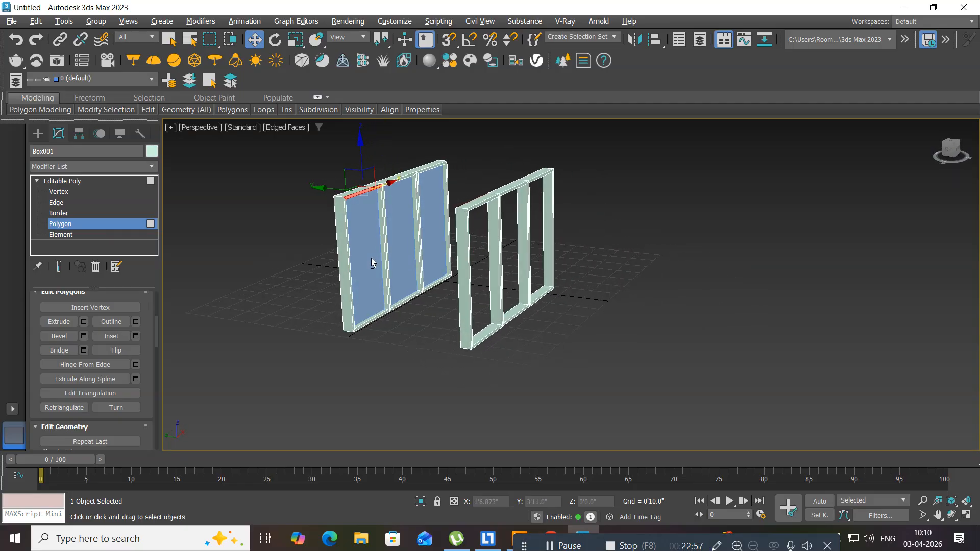
pyautogui.click(58, 351)
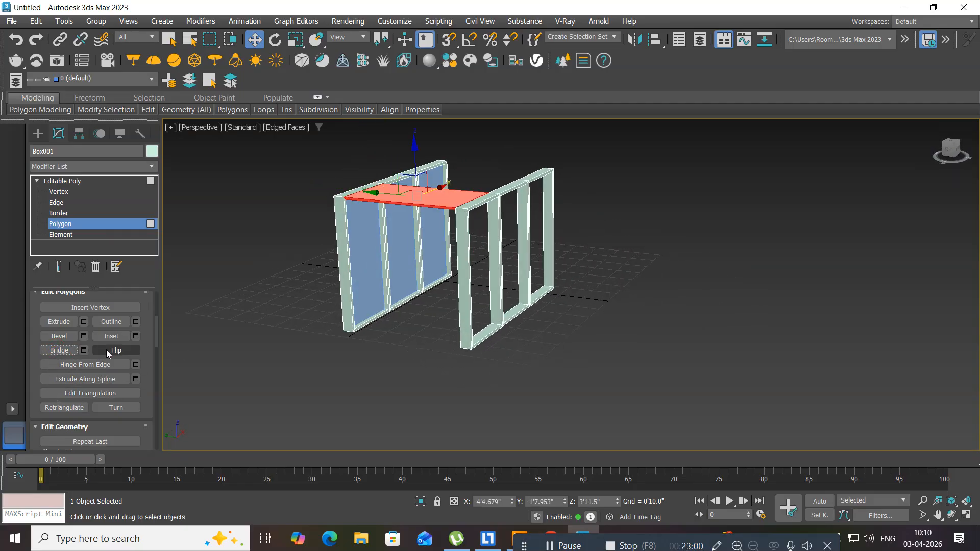
# Step: Leave sub-object editing and undo the polygon bridge, the attachment and the frame copy, leaving only the original three-pane window
pyautogui.click(84, 234)
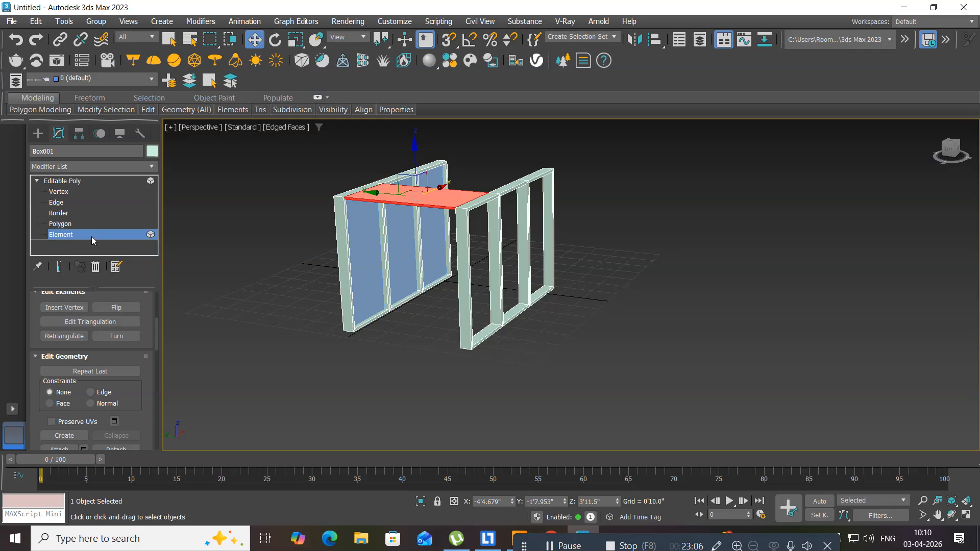
pyautogui.click(220, 340)
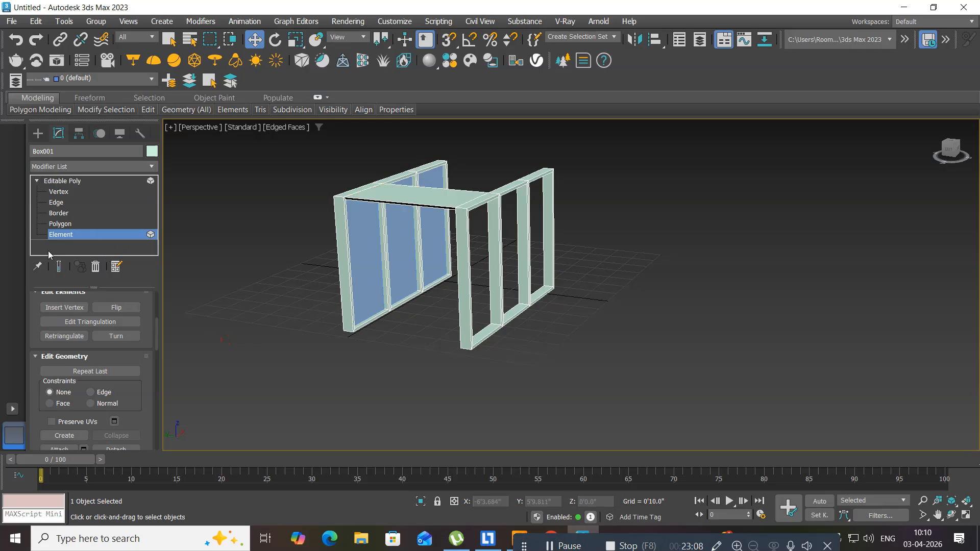
pyautogui.click(79, 234)
pyautogui.moveTo(385, 381); pyautogui.dragTo(255, 417, button='middle')
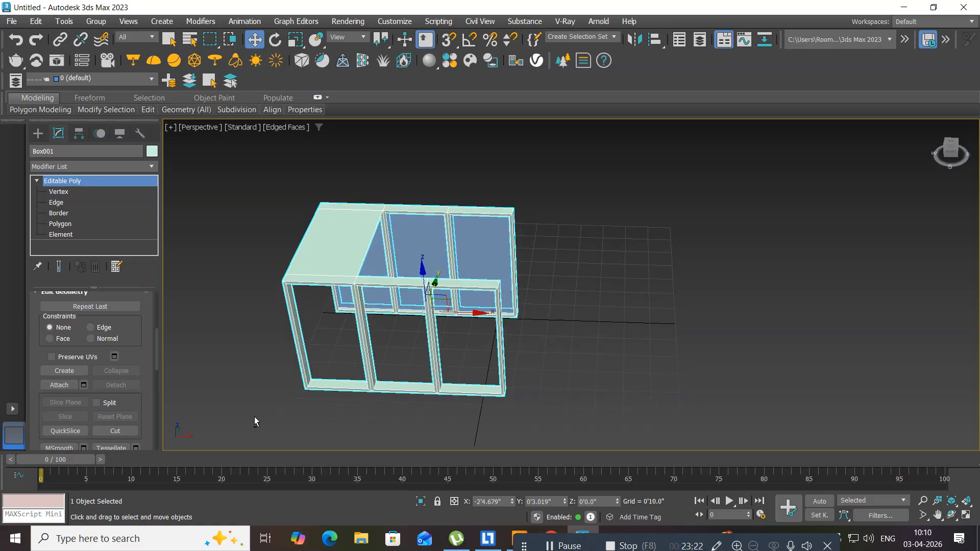
pyautogui.hotkey('ctrl', 'z')
pyautogui.hotkey('ctrl', 'z')
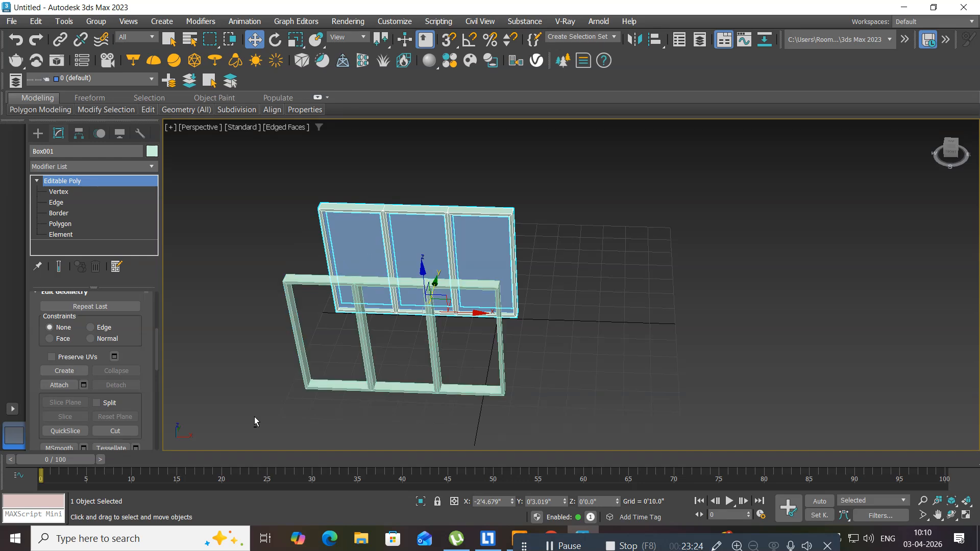
pyautogui.hotkey('ctrl', 'z')
pyautogui.hotkey('ctrl', 'z')
pyautogui.hotkey('ctrl', 'z')
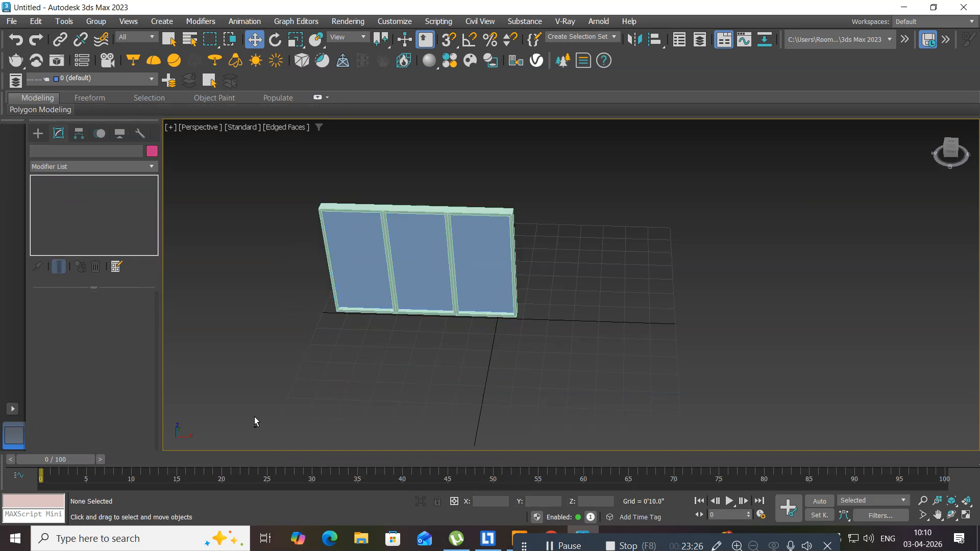
# Step: Create a box beside the window, about 4'10" long, 6'3" wide and 3'5" high
pyautogui.moveTo(324, 340); pyautogui.dragTo(269, 346, button='middle')
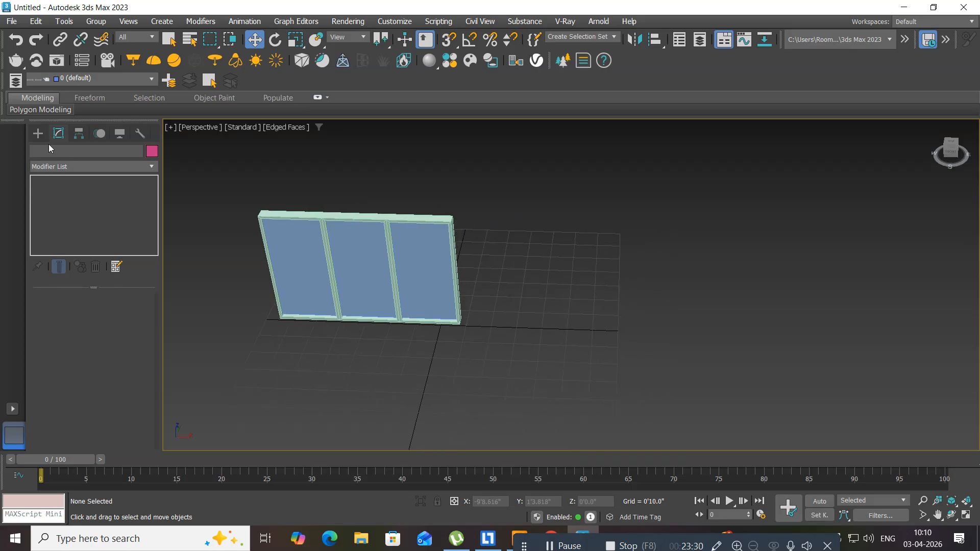
pyautogui.click(38, 133)
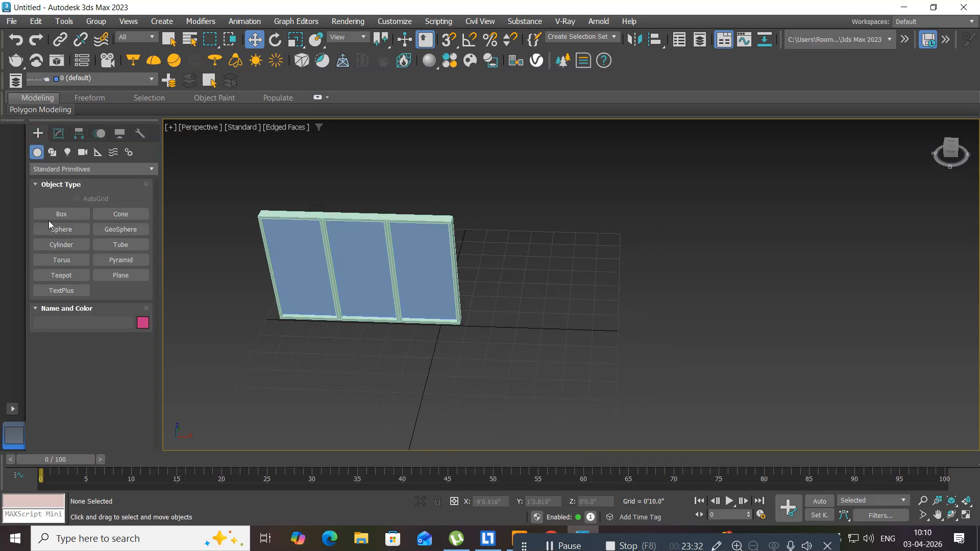
pyautogui.click(56, 215)
pyautogui.moveTo(563, 285); pyautogui.dragTo(758, 386)
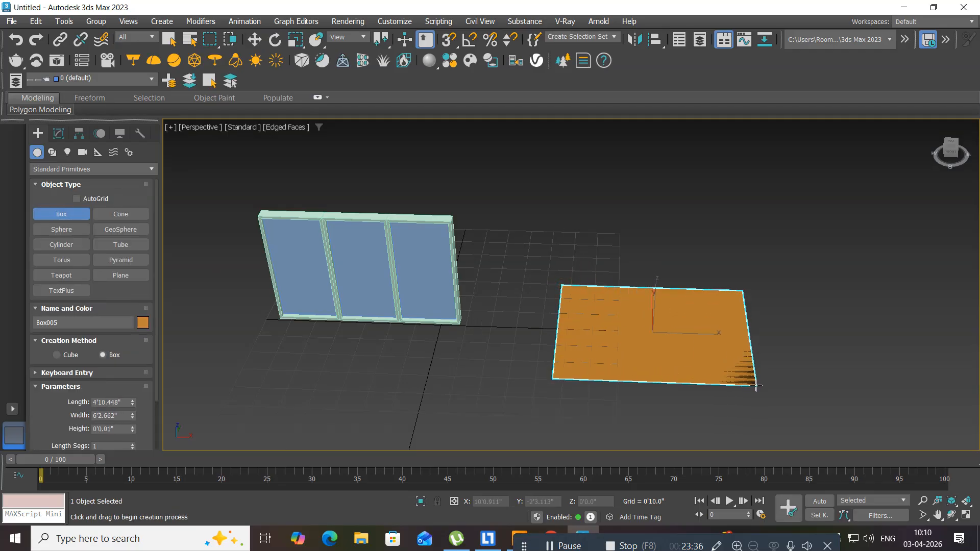
pyautogui.click(725, 286)
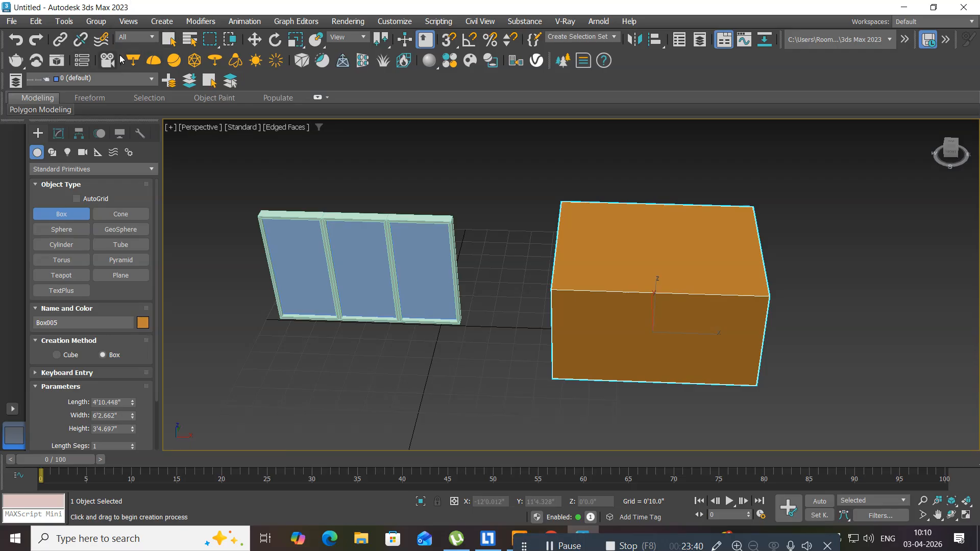
# Step: Convert the new box to an editable poly and select its front polygon at Polygon level
pyautogui.click(254, 40)
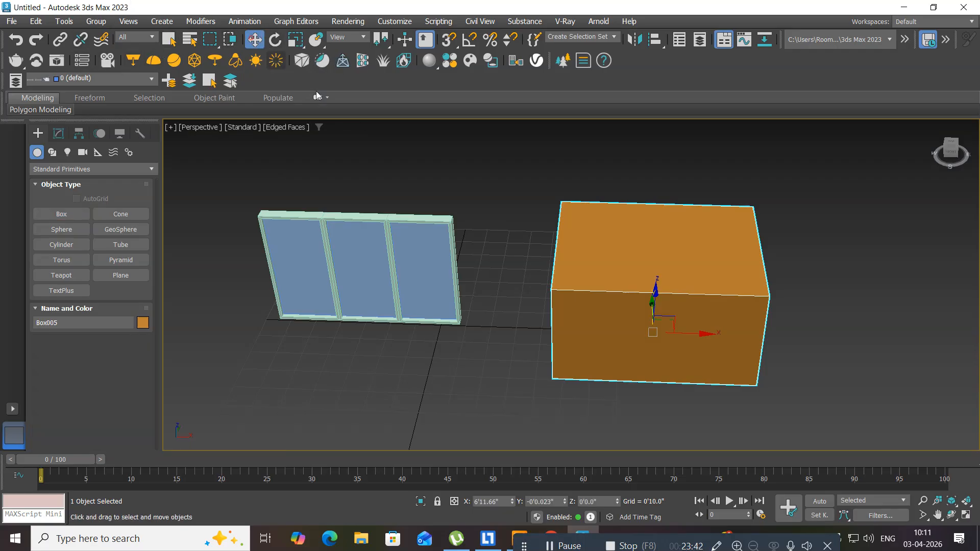
pyautogui.rightClick(651, 265)
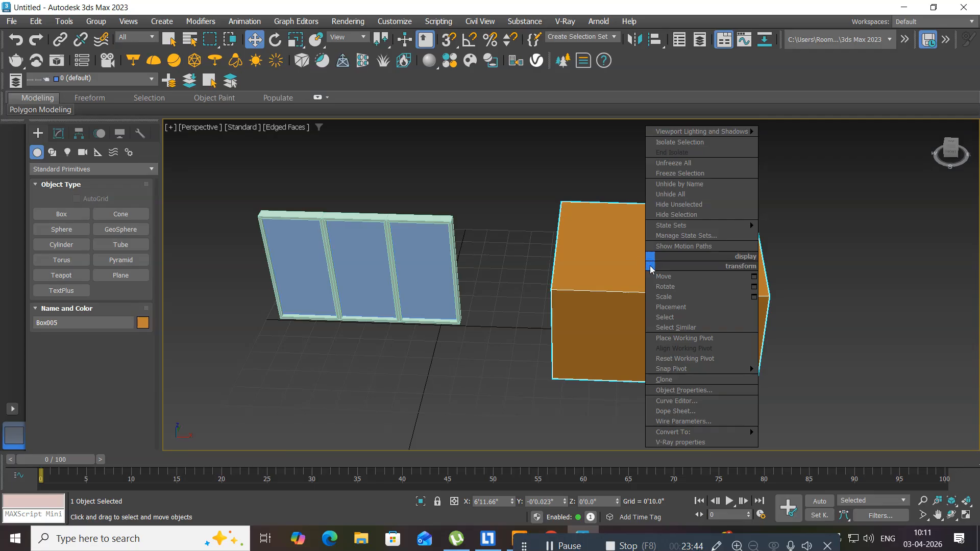
pyautogui.moveTo(706, 432)
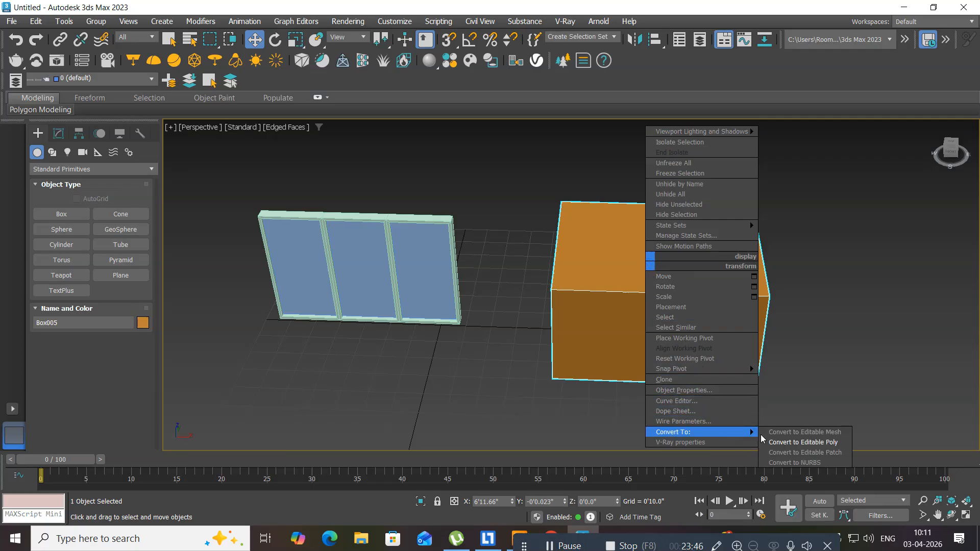
pyautogui.click(794, 443)
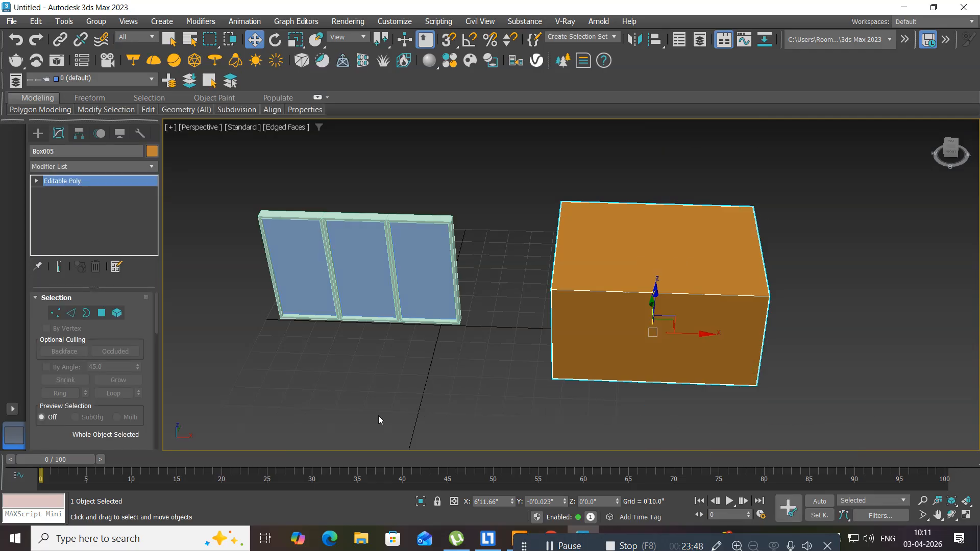
pyautogui.click(101, 314)
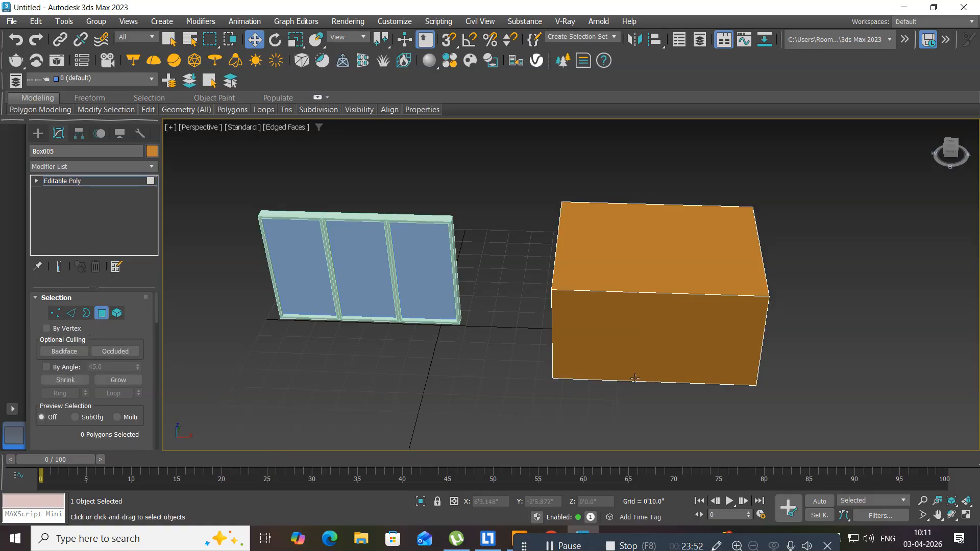
pyautogui.click(643, 337)
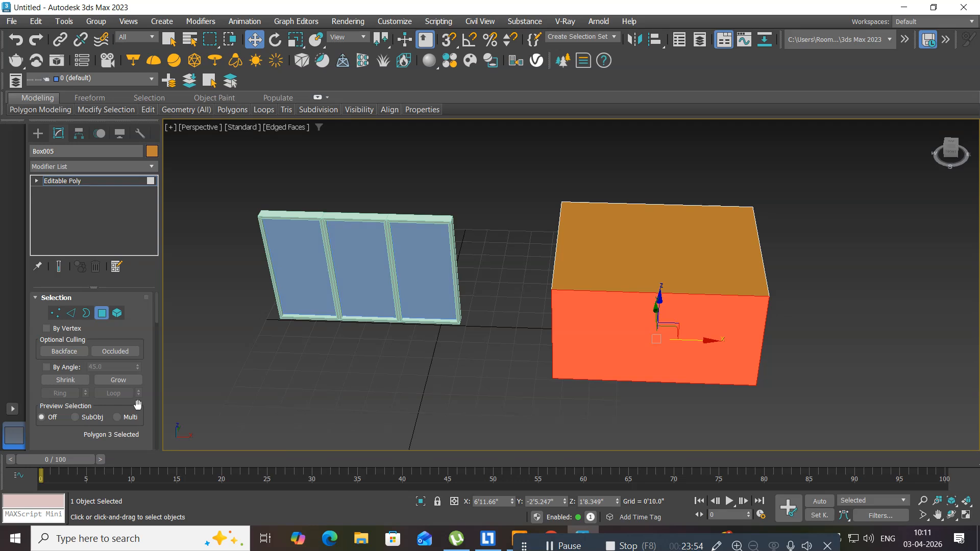
# Step: Try outlining the box's front polygon by 1'0.0", then cancel the operation
pyautogui.moveTo(137, 404); pyautogui.dragTo(105, 238)
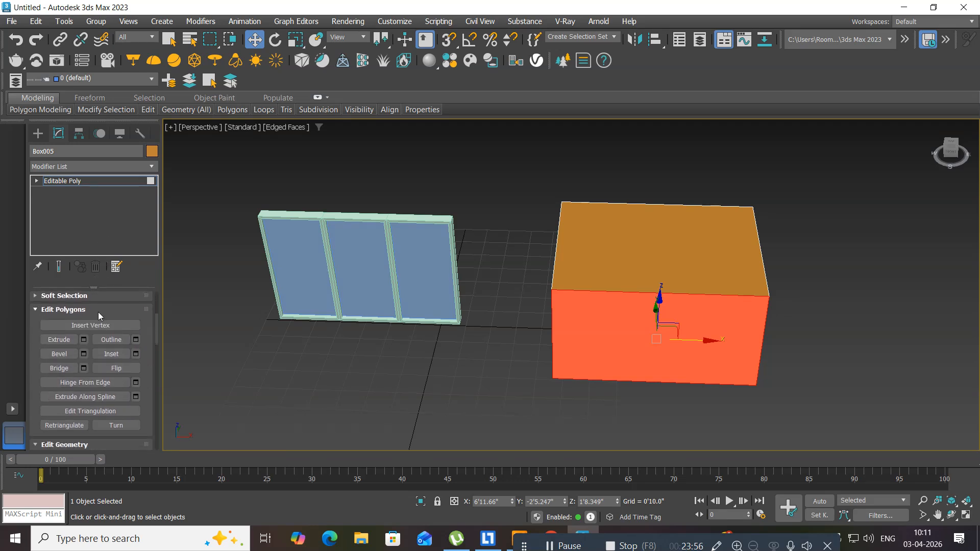
pyautogui.click(111, 342)
pyautogui.click(136, 340)
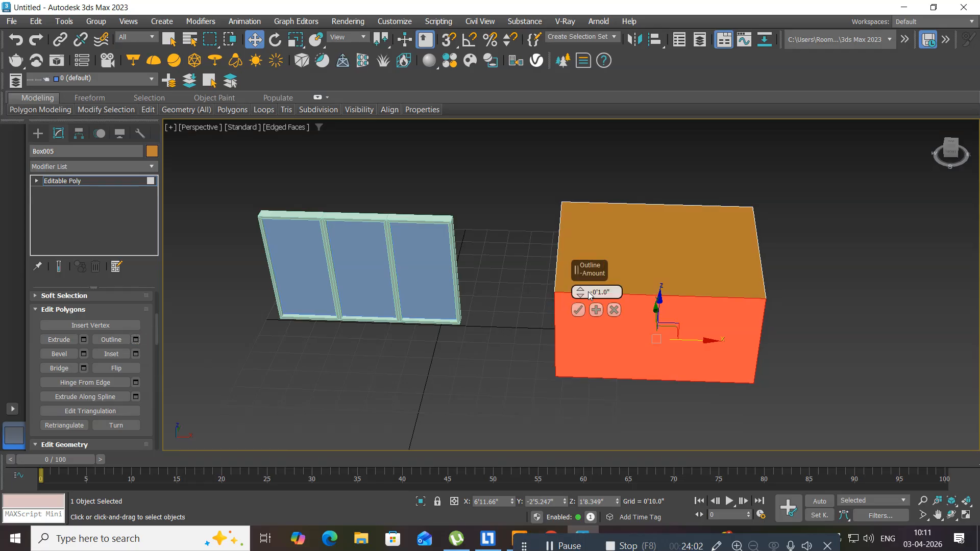
pyautogui.doubleClick(596, 291)
pyautogui.write('1')
pyautogui.press('Return')
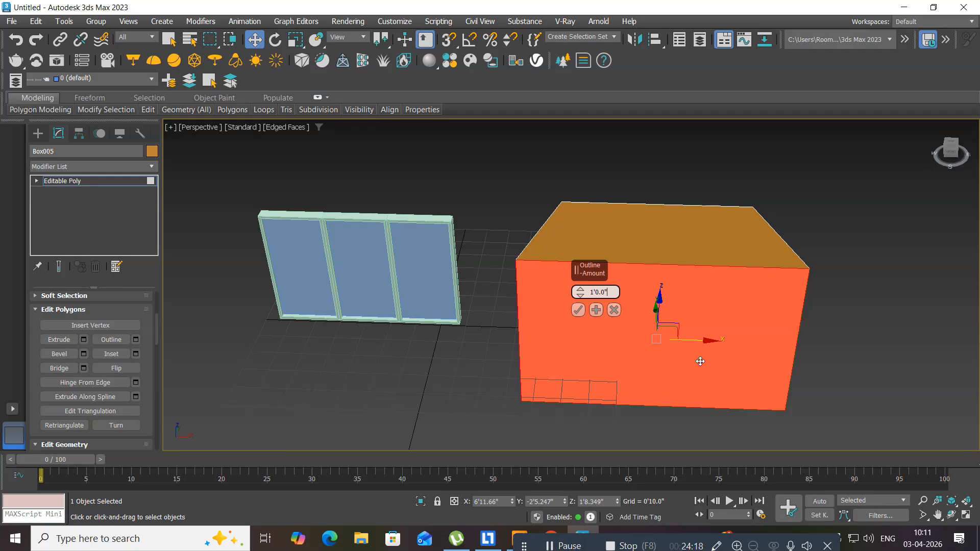
pyautogui.click(615, 310)
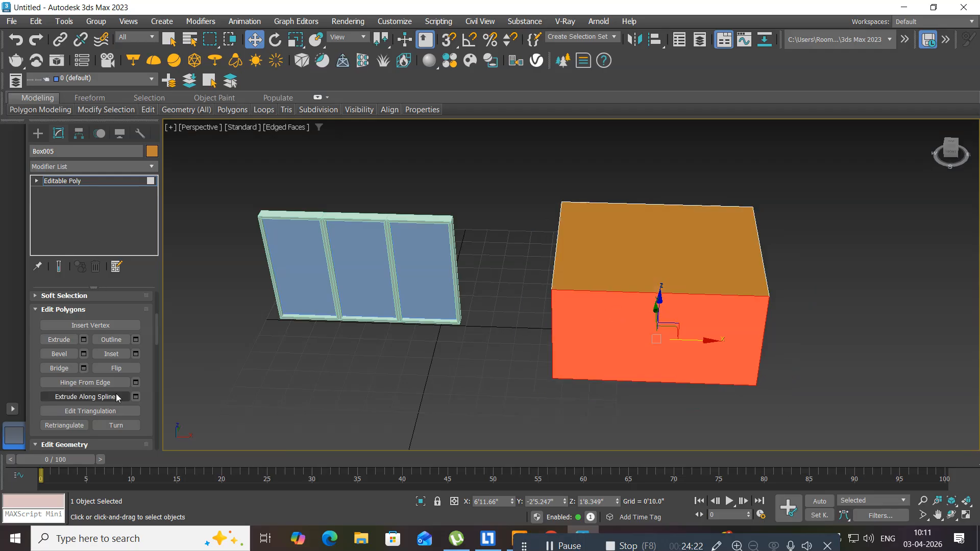
# Step: Try shrinking the box's front polygon with an Outline amount of -0'6.0", then cancel the operation
pyautogui.click(136, 340)
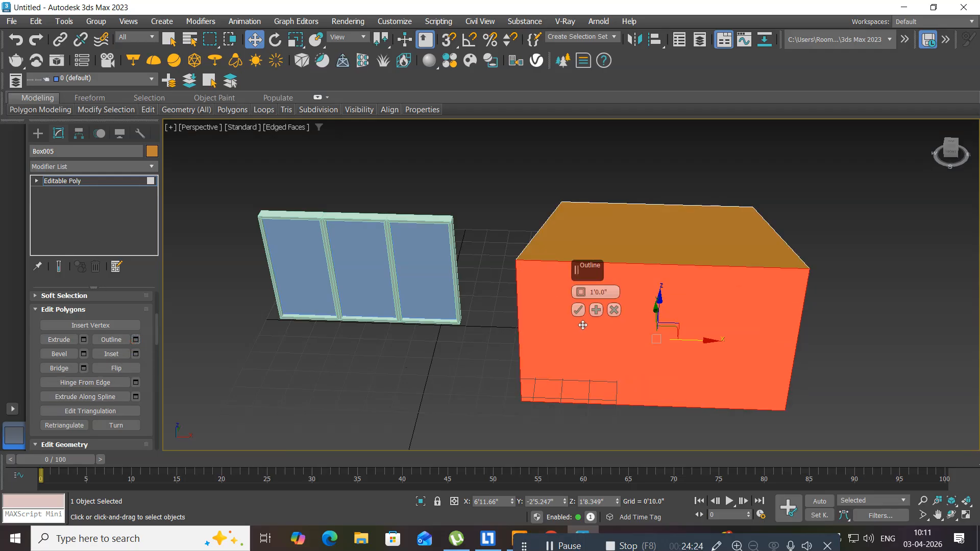
pyautogui.doubleClick(599, 293)
pyautogui.write('-6')
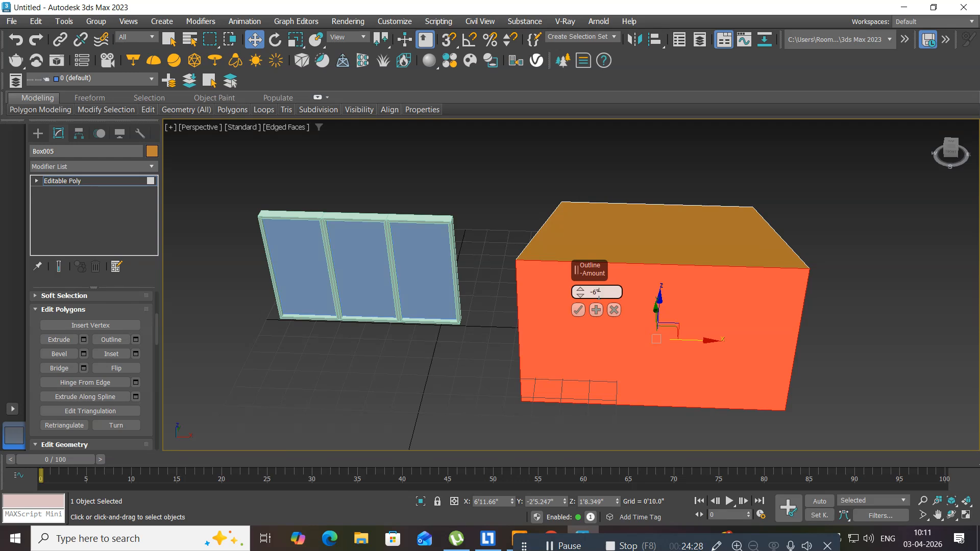
pyautogui.press('Return')
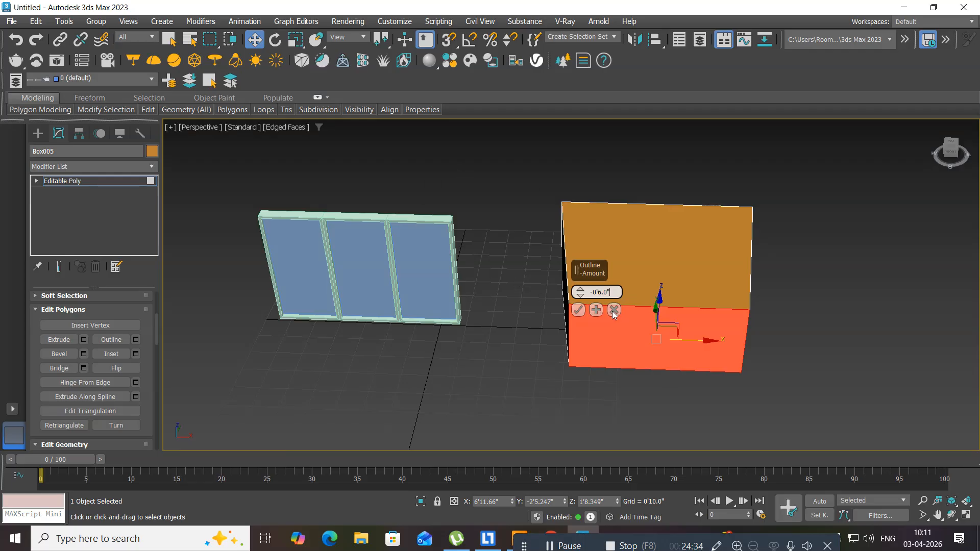
pyautogui.click(613, 310)
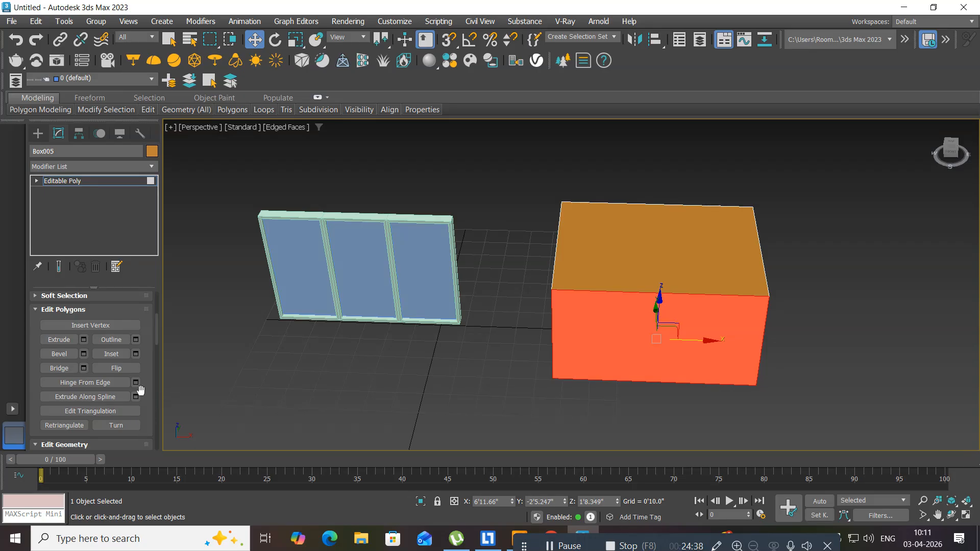
# Step: Reset the Outline amount to 0'0.0" on the box's front polygon and apply it
pyautogui.click(136, 340)
pyautogui.click(591, 292)
pyautogui.write('-')
pyautogui.doubleClick(600, 291)
pyautogui.write('0')
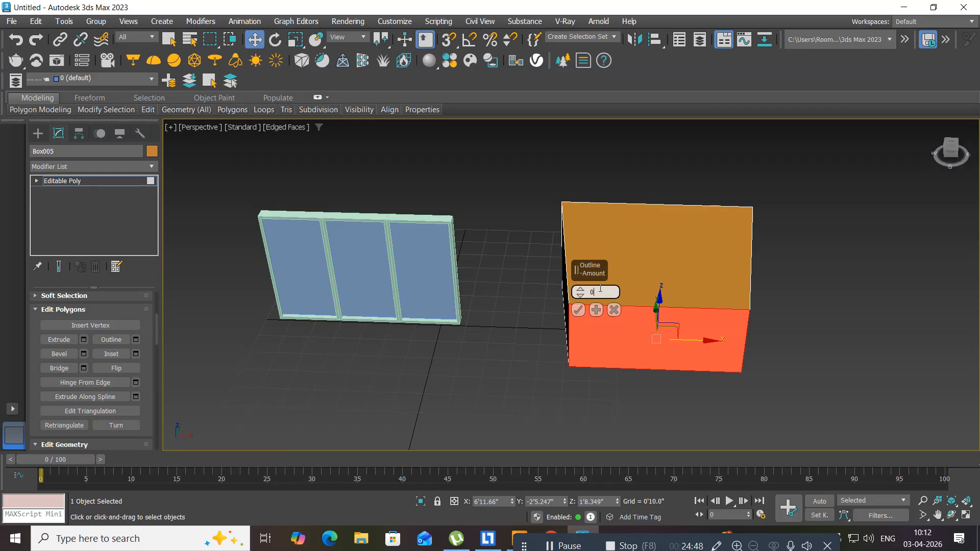
pyautogui.press('Return')
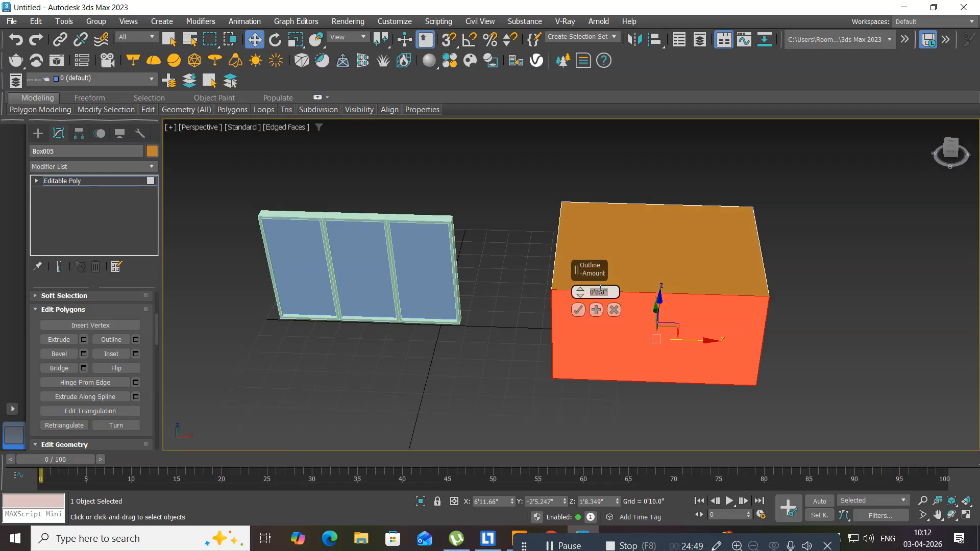
pyautogui.click(577, 311)
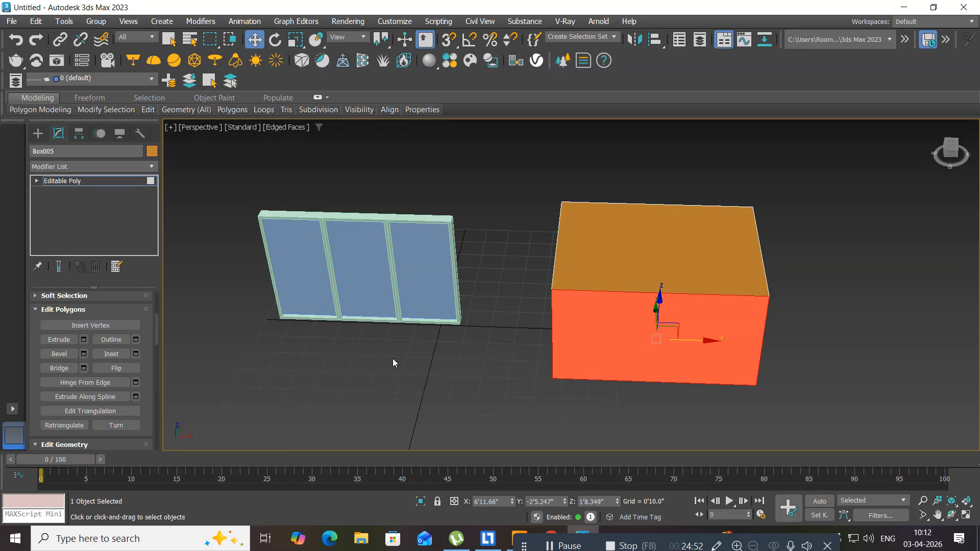
# Step: Inset the box's front polygon by 0'2.0" and extrude the inner face outward by 0'10.0"
pyautogui.click(136, 354)
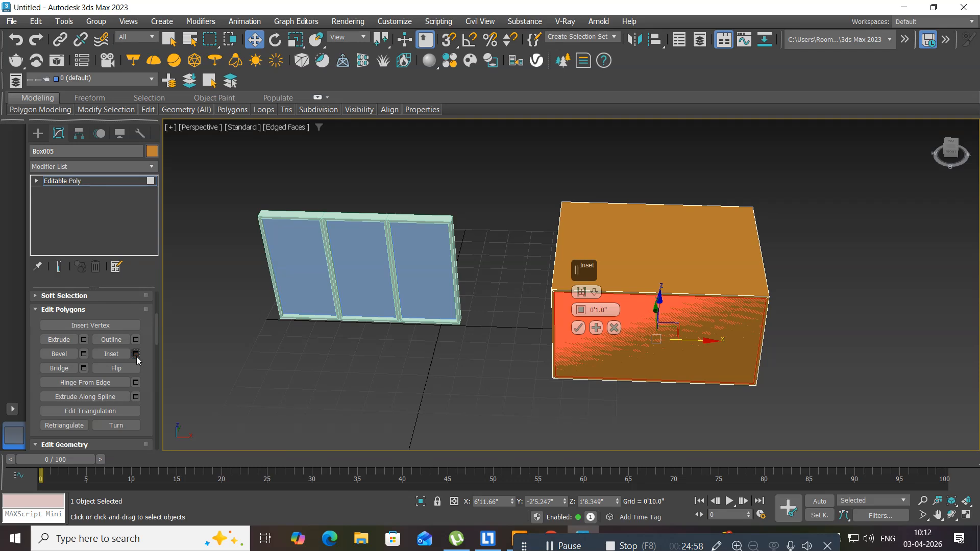
pyautogui.doubleClick(616, 309)
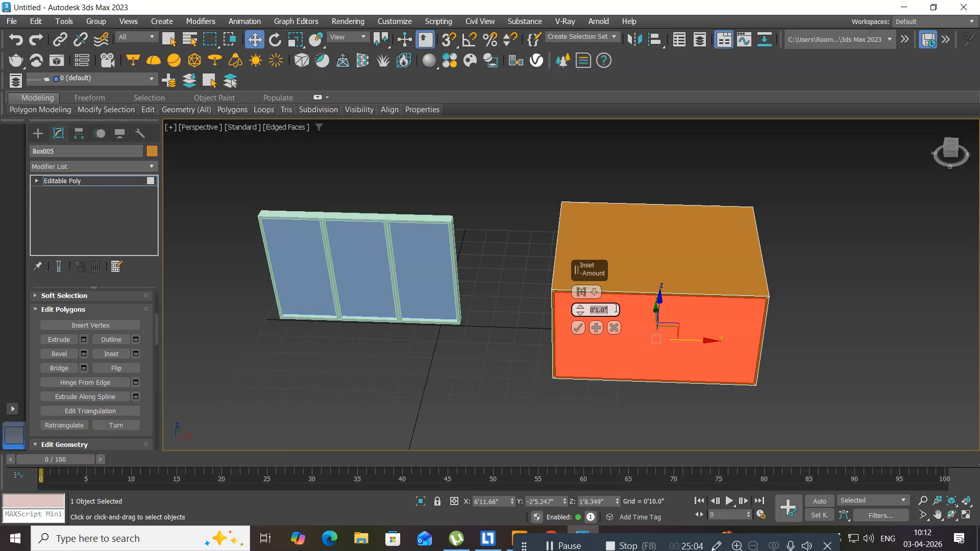
pyautogui.write('2')
pyautogui.press('Return')
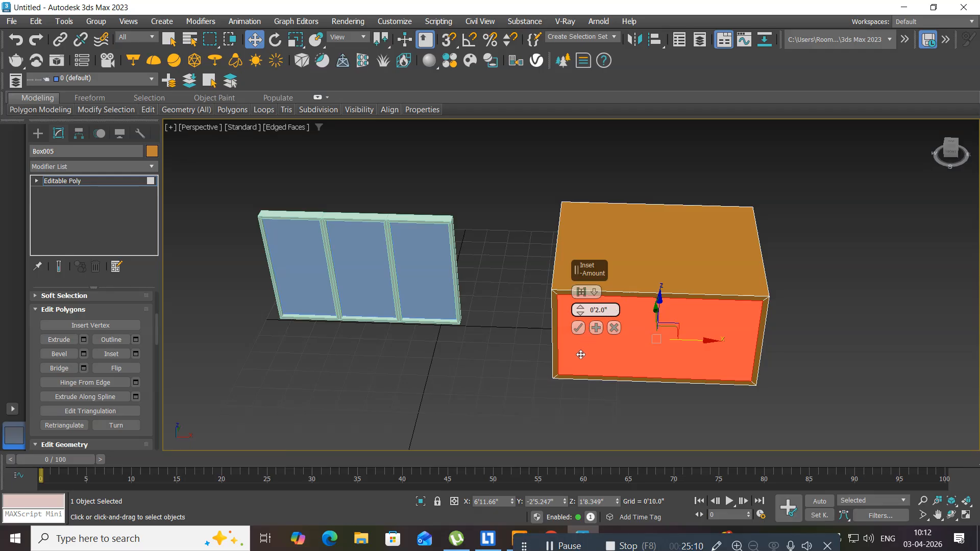
pyautogui.click(579, 329)
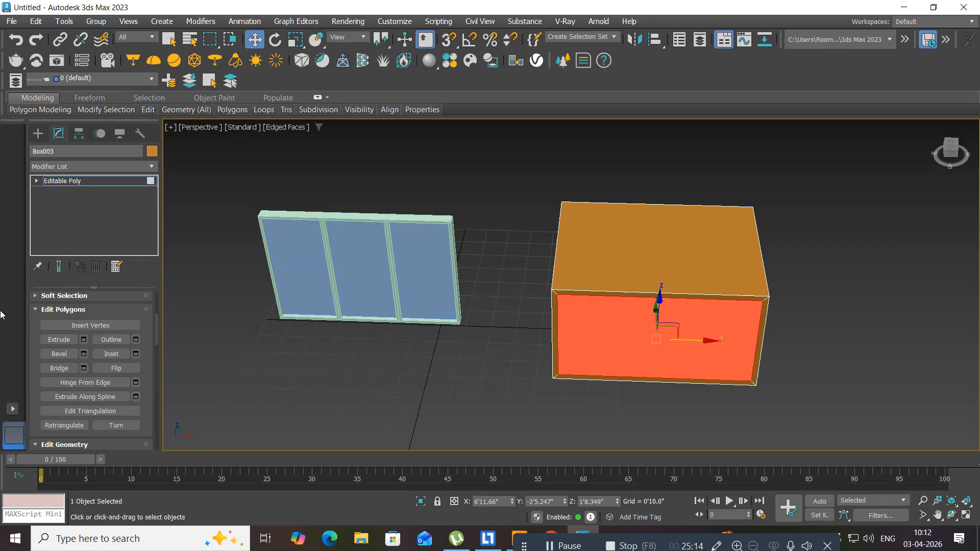
pyautogui.click(84, 339)
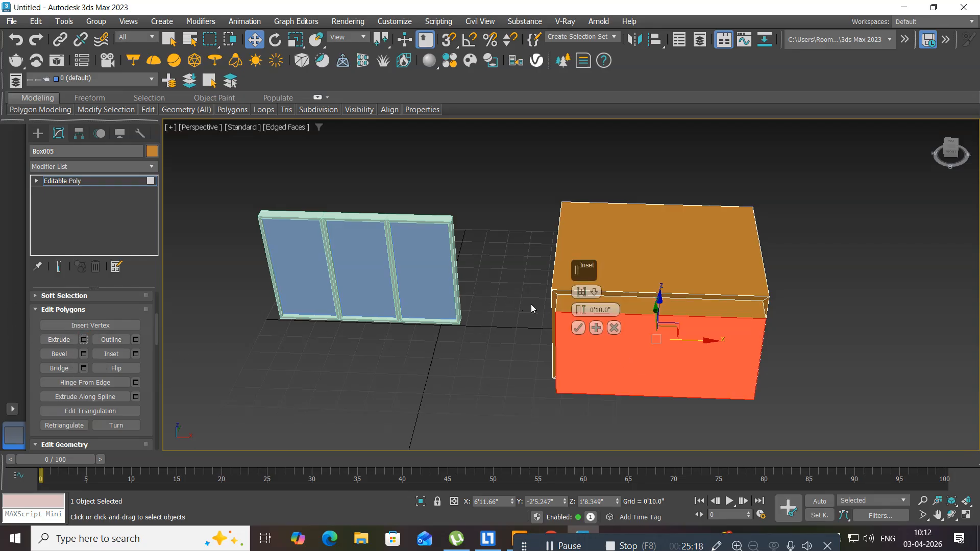
pyautogui.click(578, 328)
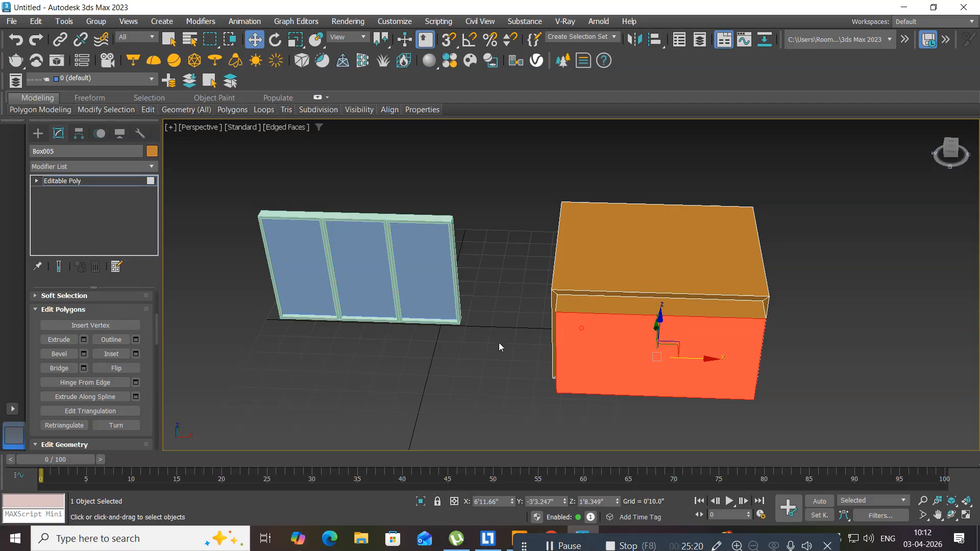
# Step: Outline the extruded front polygon of the box by 0'6.0" and apply it
pyautogui.click(135, 340)
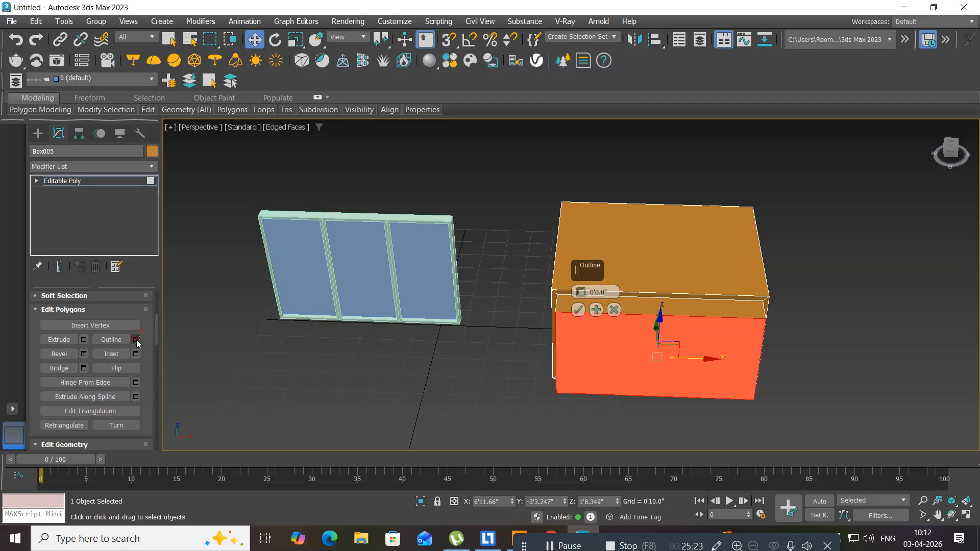
pyautogui.doubleClick(598, 290)
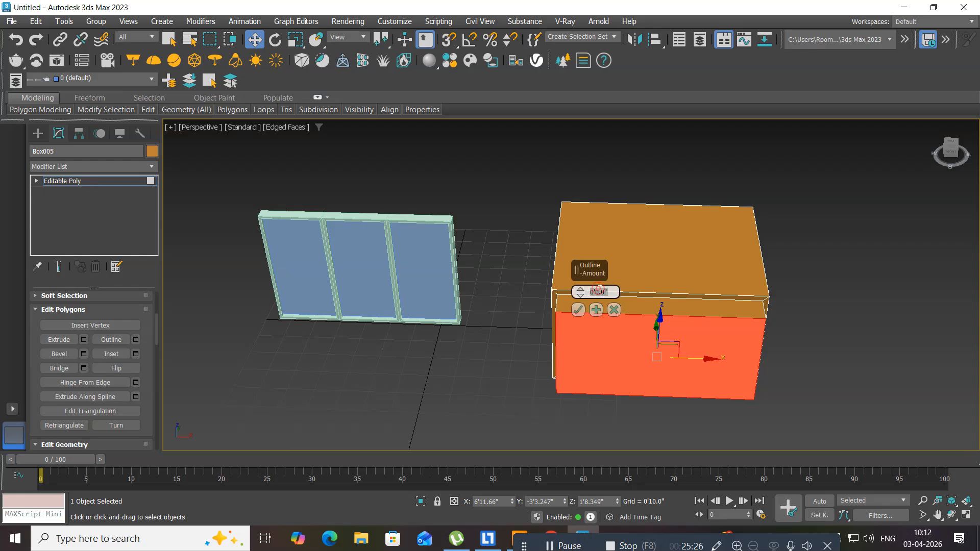
pyautogui.write('6')
pyautogui.press('Return')
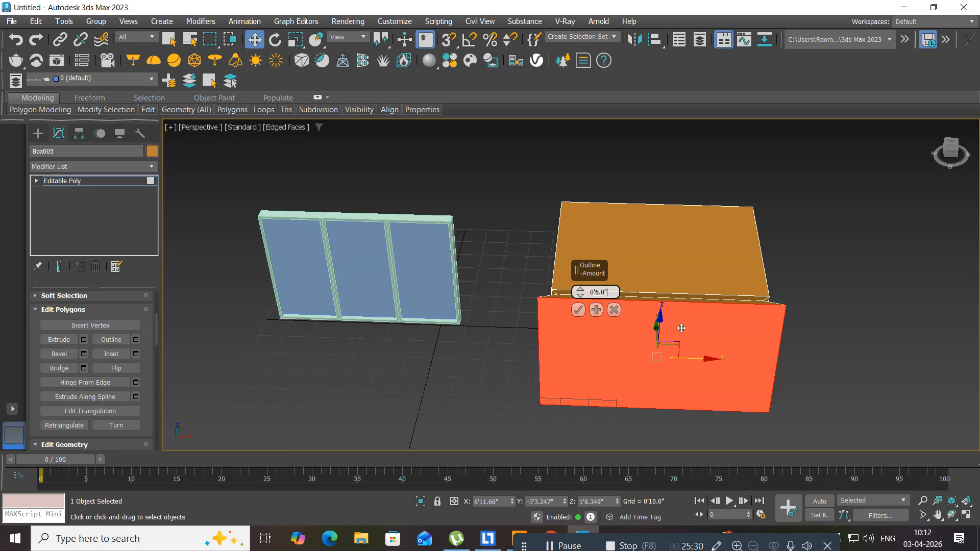
pyautogui.click(578, 310)
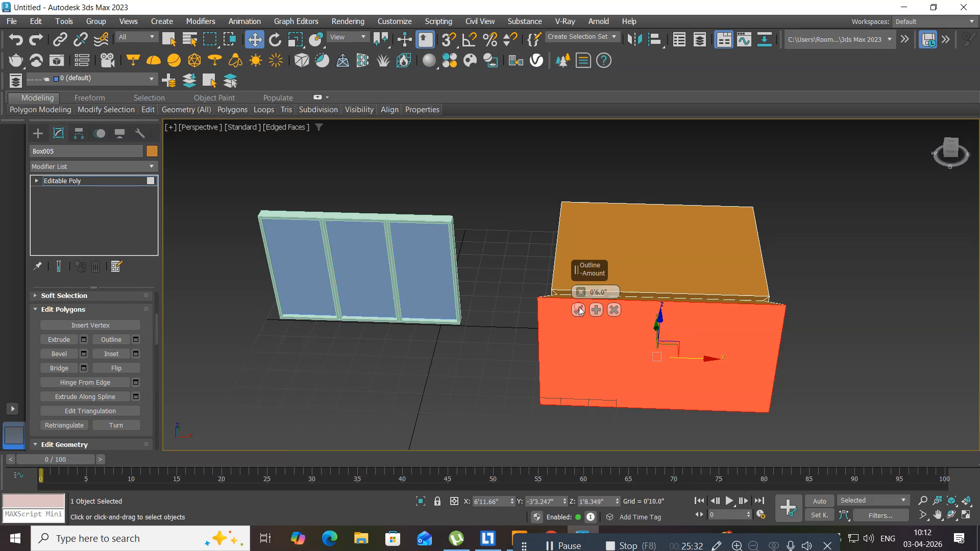
# Step: Start a Bevel on the enlarged front polygon and set its height to 0'2.0"
pyautogui.keyDown('alt'); pyautogui.moveTo(439, 313); pyautogui.dragTo(412, 326, button='middle'); pyautogui.keyUp('alt')
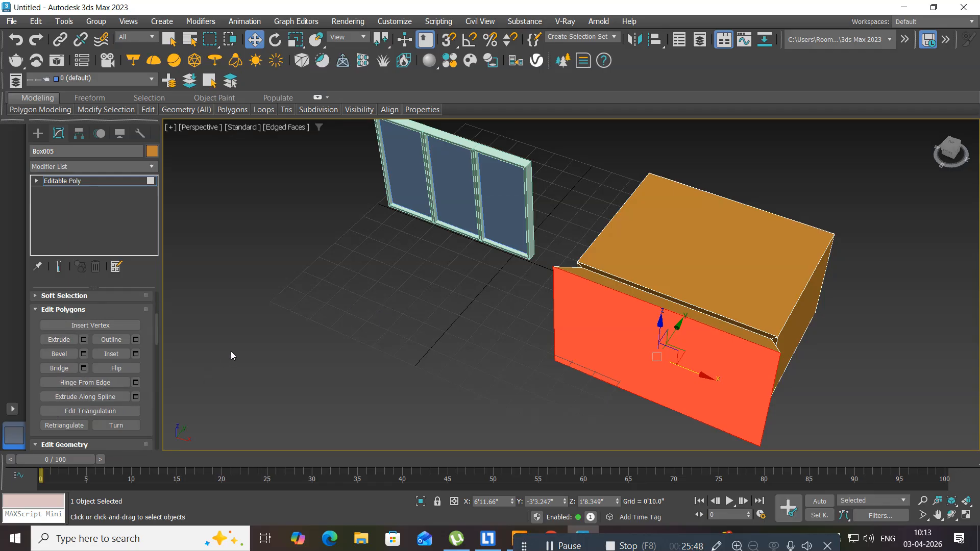
pyautogui.moveTo(389, 336); pyautogui.dragTo(221, 322, button='middle')
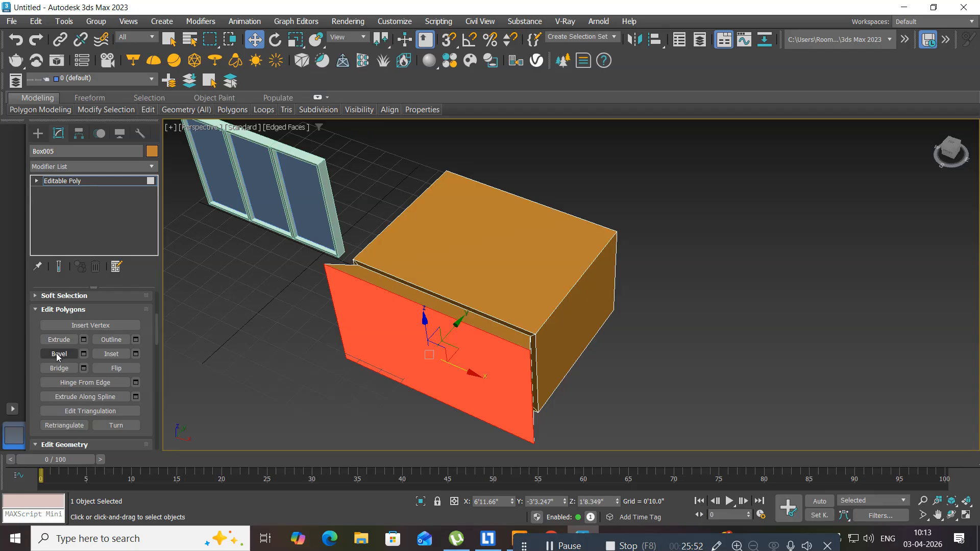
pyautogui.click(455, 261)
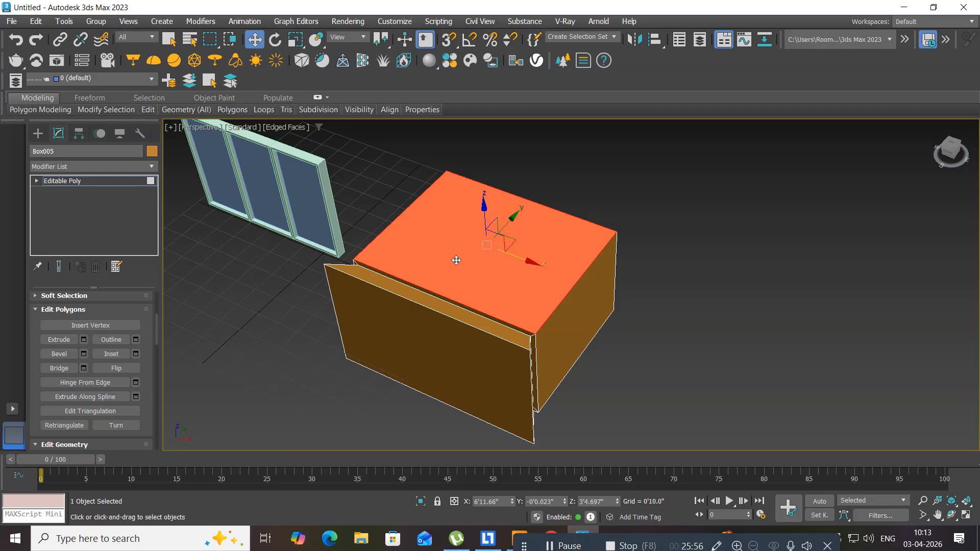
pyautogui.click(406, 337)
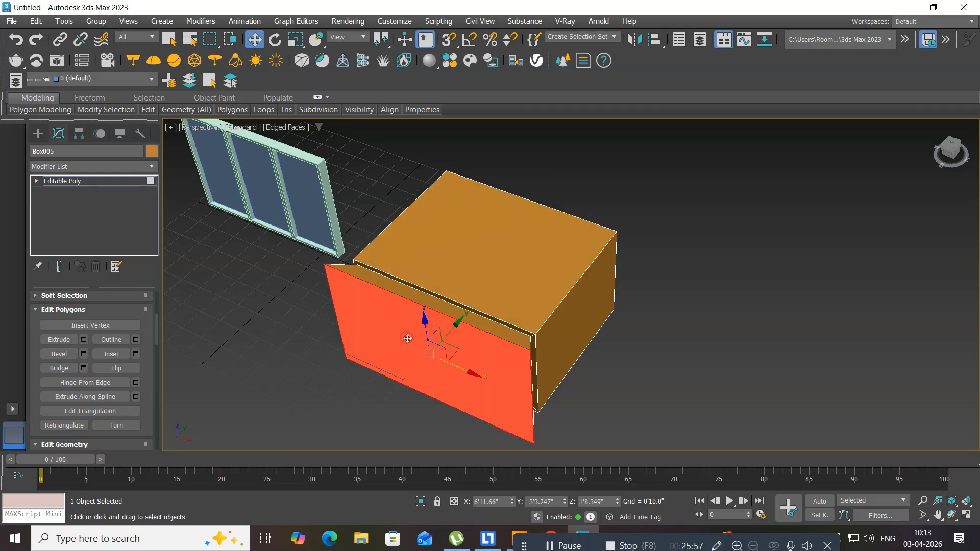
pyautogui.click(84, 354)
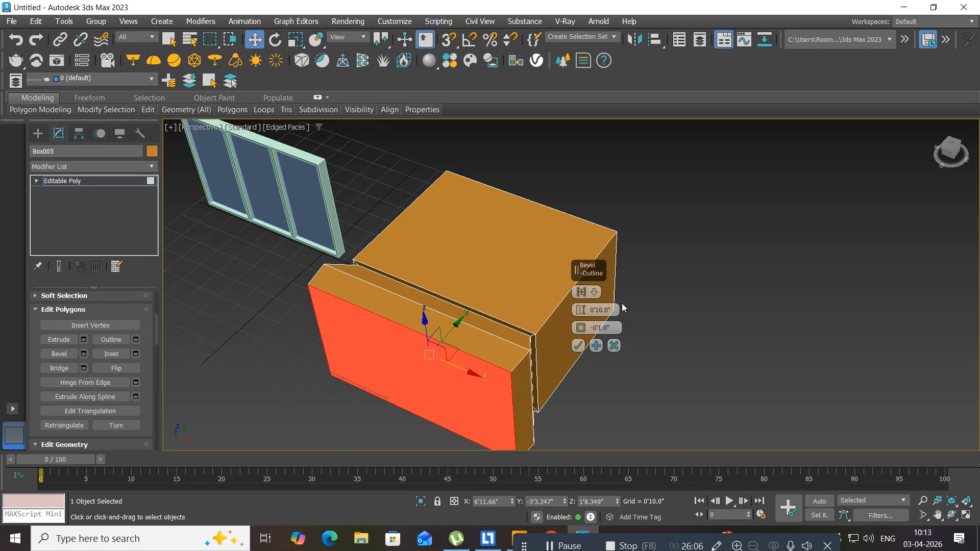
pyautogui.click(604, 306)
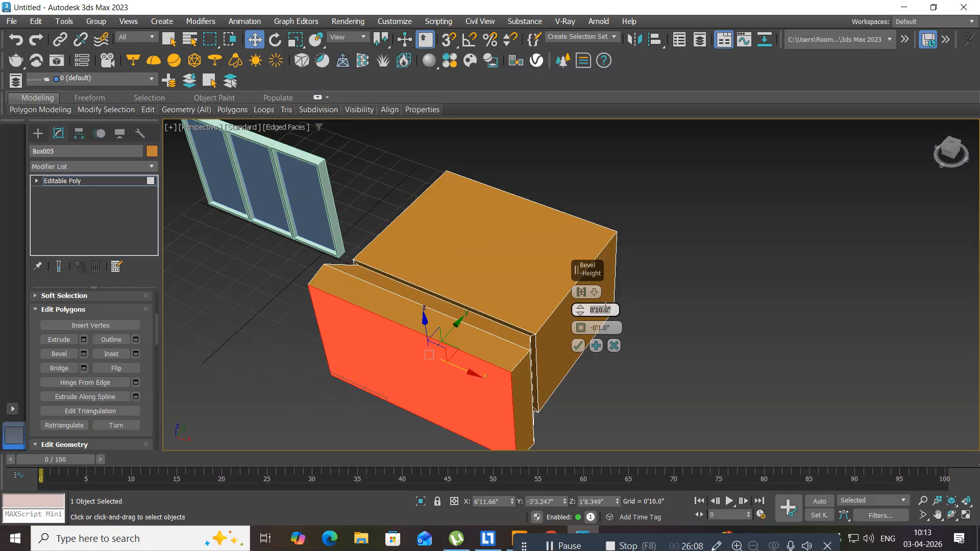
pyautogui.write('2')
pyautogui.press('Return')
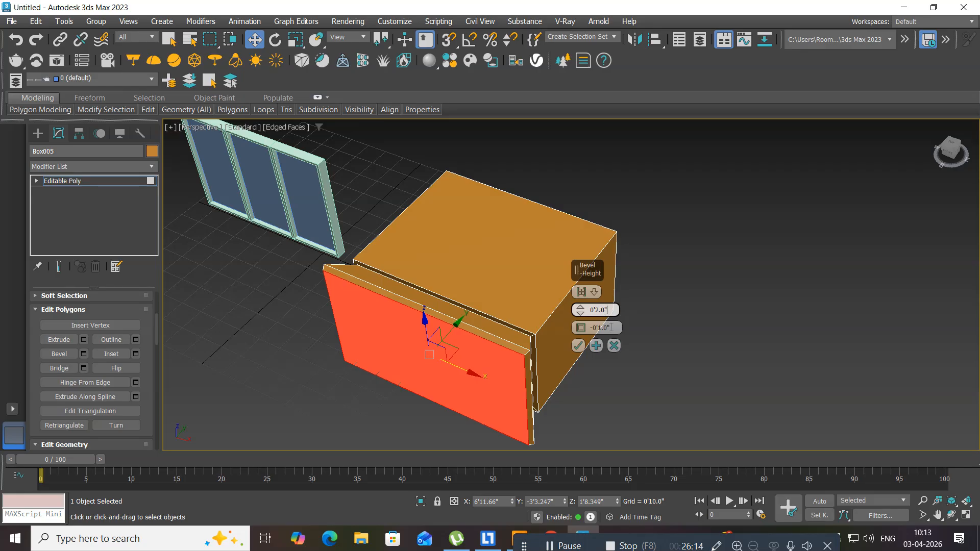
# Step: Set the Bevel outline amount to -0'0.5" and apply the bevel to the front polygon
pyautogui.click(610, 327)
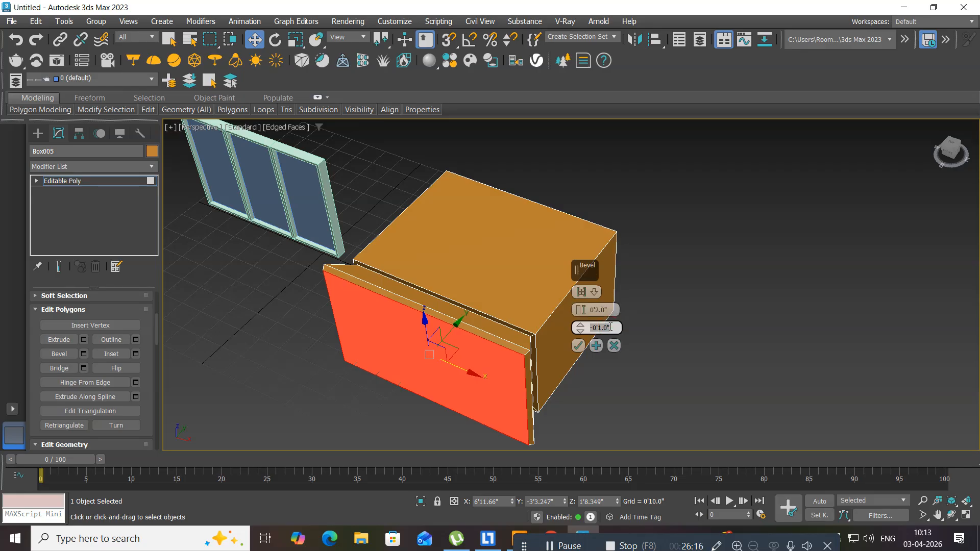
pyautogui.press('BackSpace')
pyautogui.write('.5')
pyautogui.press('Return')
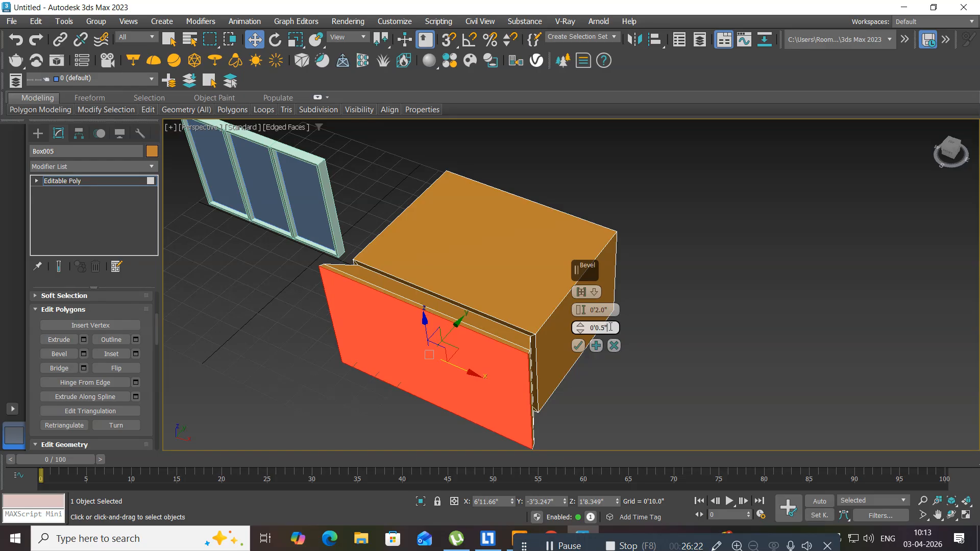
pyautogui.doubleClick(608, 328)
pyautogui.write("-0'0")
pyautogui.write('.5')
pyautogui.press('Return')
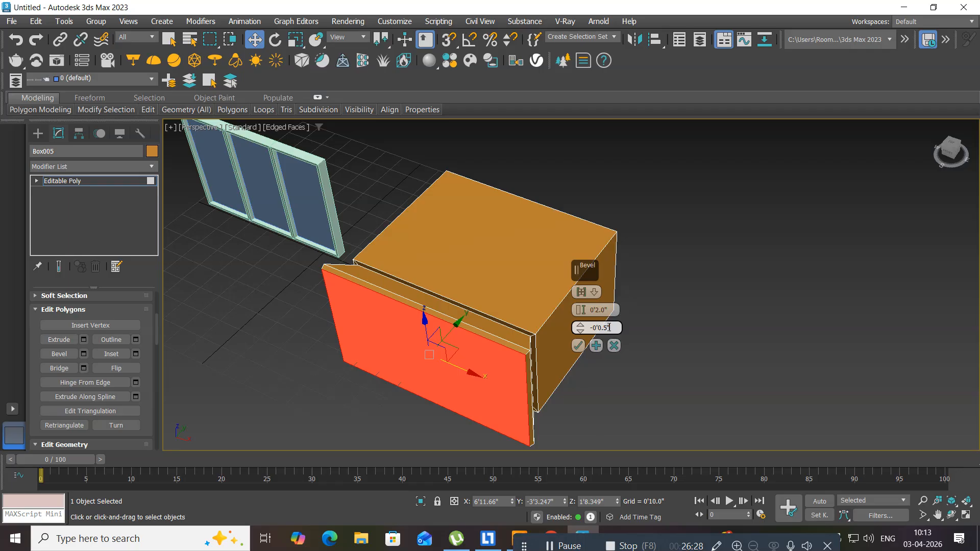
pyautogui.click(579, 346)
# Step: Inspect the bevelled front edges, leave polygon editing to work on the whole box, and activate the Rotate tool
pyautogui.scroll(4, 411, 372)
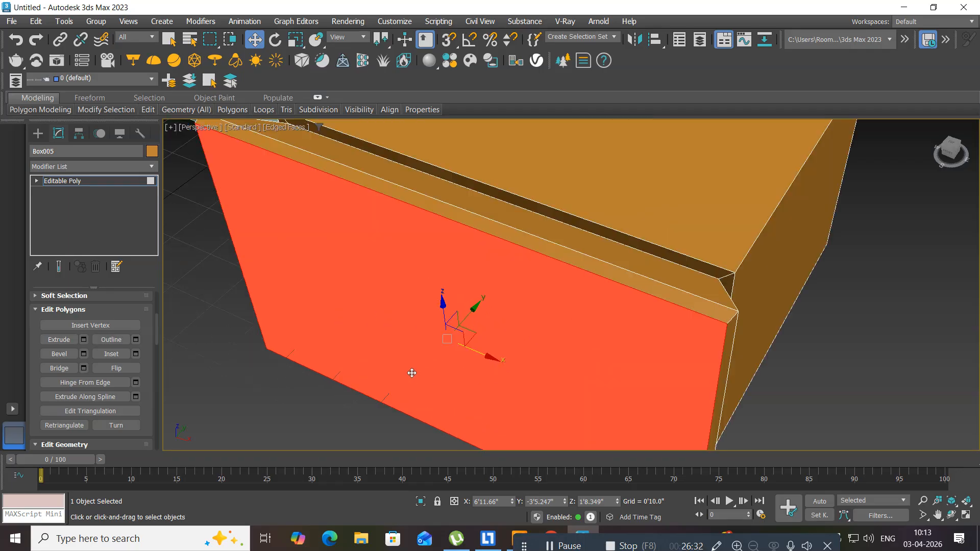
pyautogui.moveTo(412, 372); pyautogui.dragTo(343, 317, button='middle')
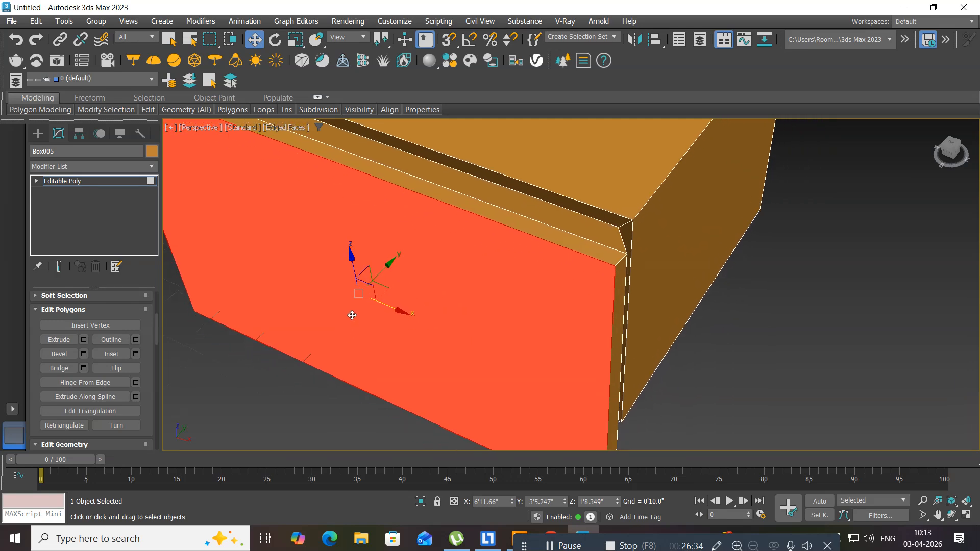
pyautogui.keyDown('alt'); pyautogui.moveTo(400, 305); pyautogui.dragTo(365, 299, button='middle'); pyautogui.keyUp('alt')
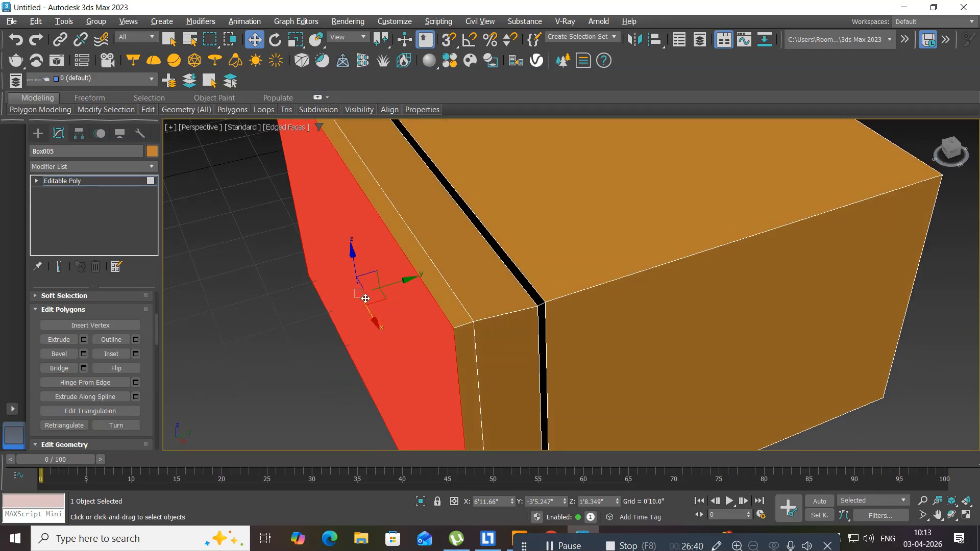
pyautogui.scroll(-5, 366, 298)
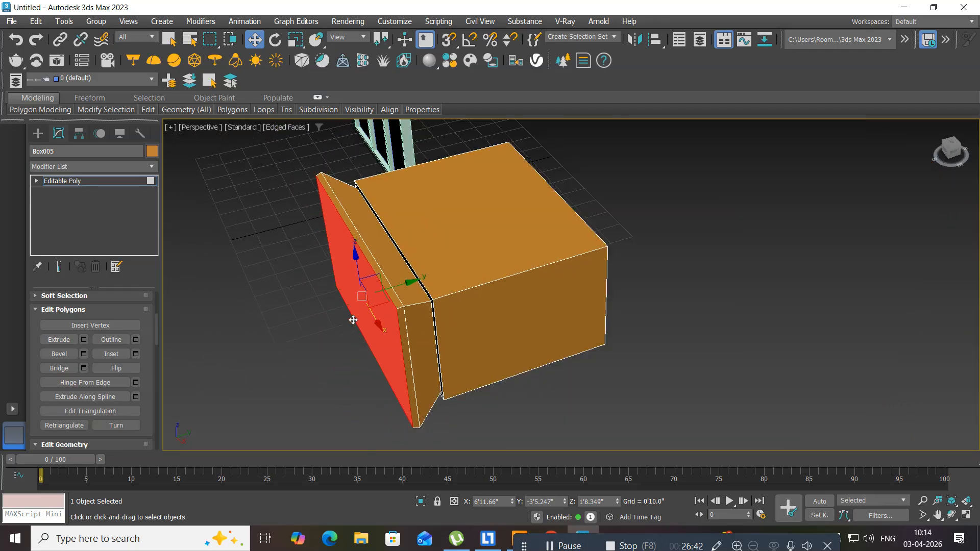
pyautogui.moveTo(360, 310); pyautogui.dragTo(489, 312, button='middle')
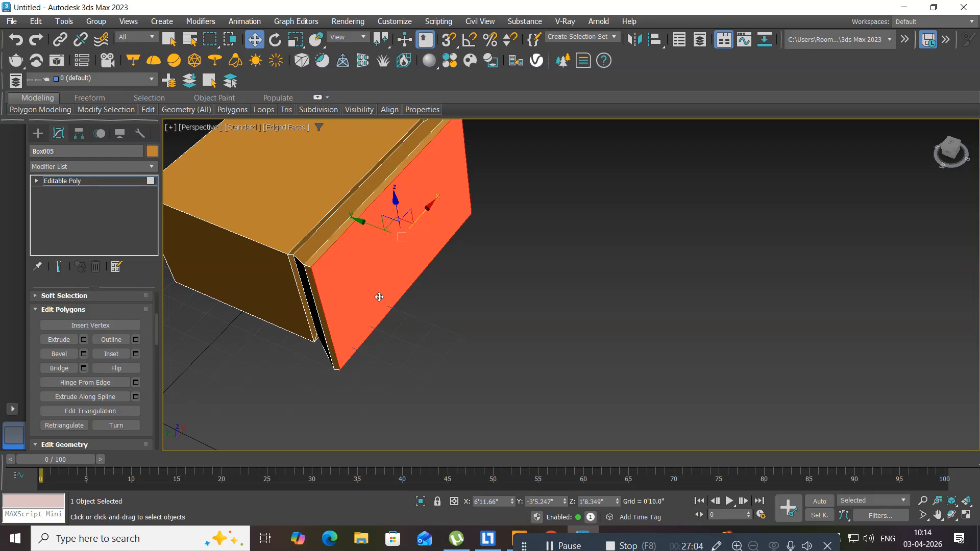
pyautogui.click(78, 185)
pyautogui.moveTo(363, 317); pyautogui.dragTo(492, 278, button='middle')
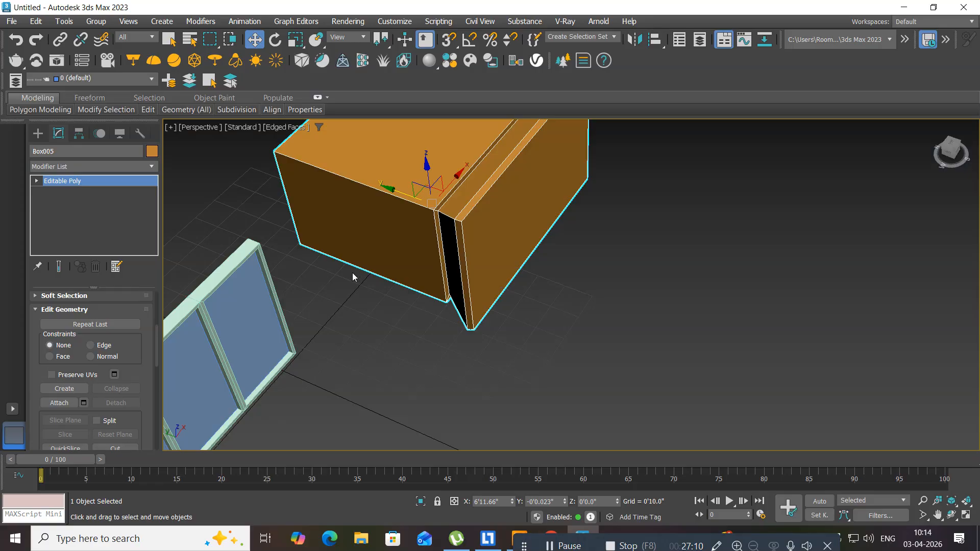
pyautogui.click(274, 41)
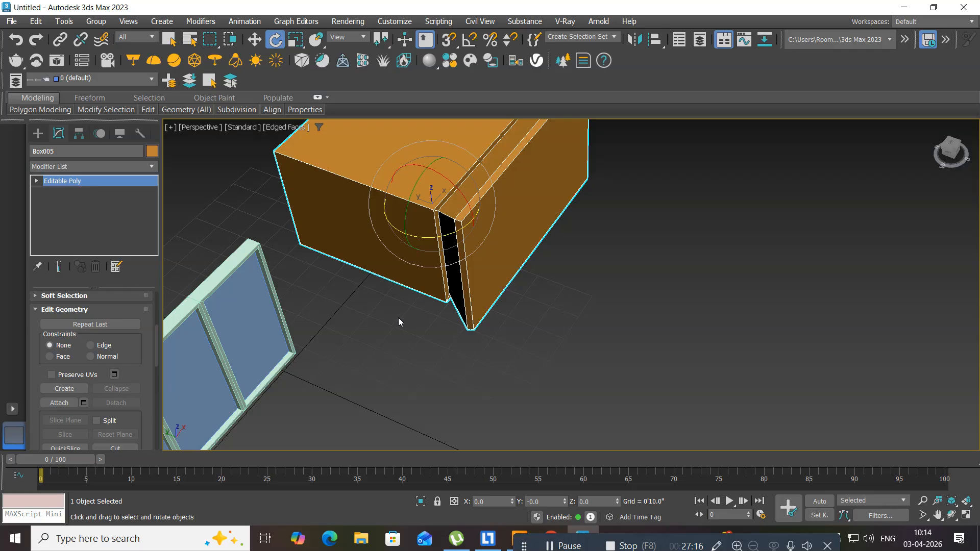
# Step: Using Affect Pivot Only in the Top view, move the box's pivot to its rear-left corner, about X 3'10.9", Y 2'2.9"
pyautogui.moveTo(399, 321); pyautogui.dragTo(427, 313, button='middle')
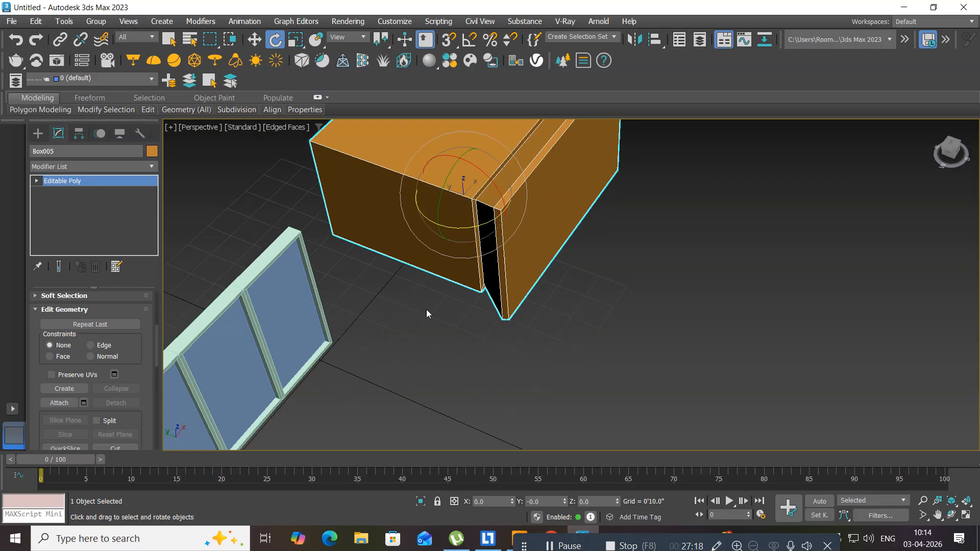
pyautogui.hotkey('alt', 'w')
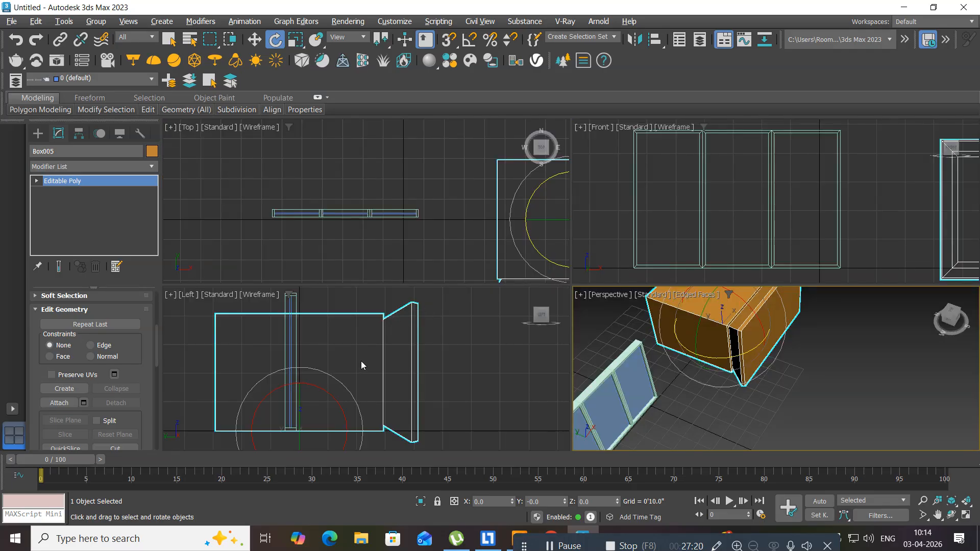
pyautogui.moveTo(417, 240); pyautogui.dragTo(261, 228, button='middle')
pyautogui.moveTo(377, 218); pyautogui.dragTo(307, 190, button='middle')
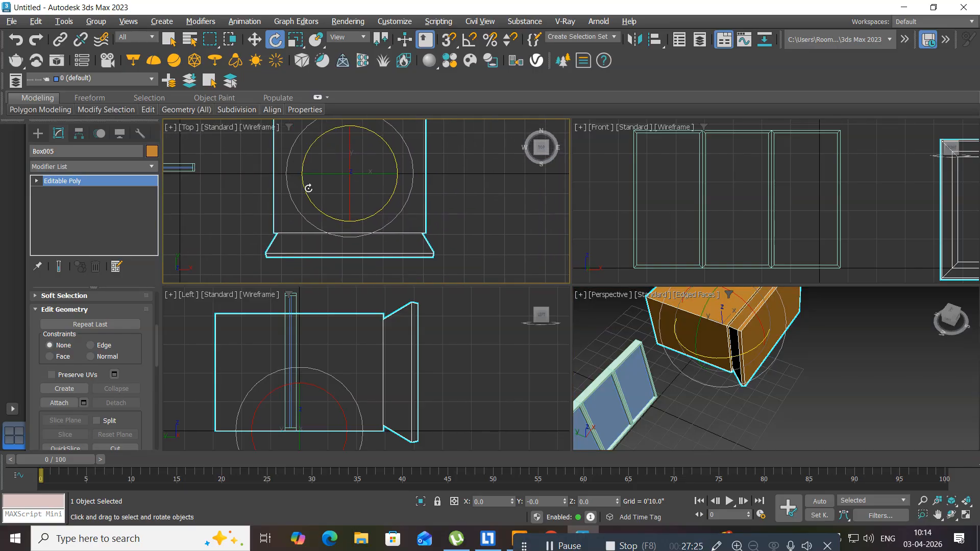
pyautogui.click(78, 134)
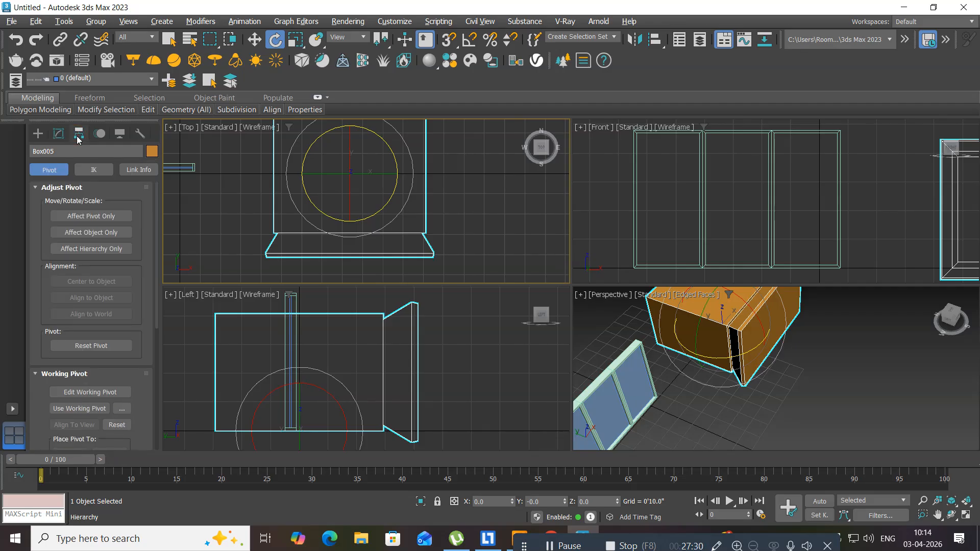
pyautogui.click(90, 215)
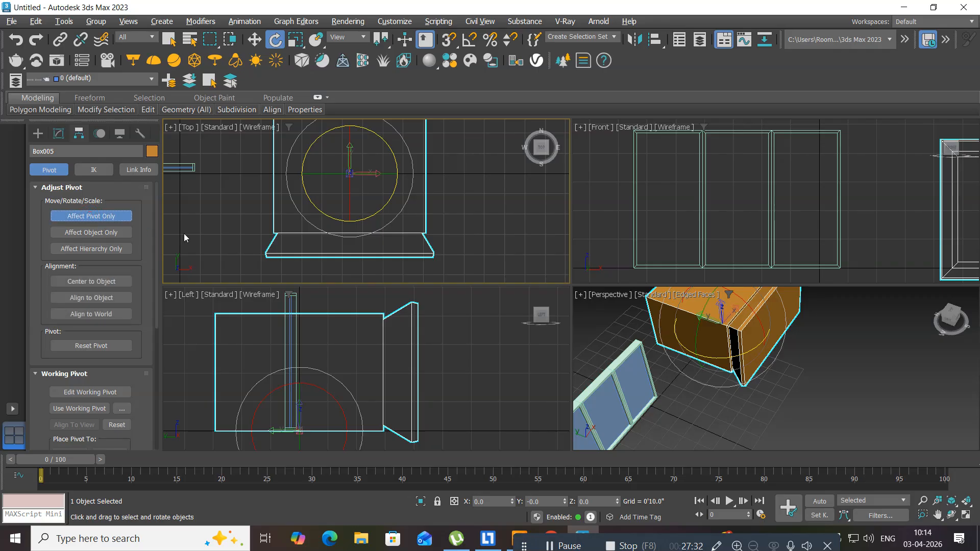
pyautogui.moveTo(266, 220); pyautogui.dragTo(340, 252, button='middle')
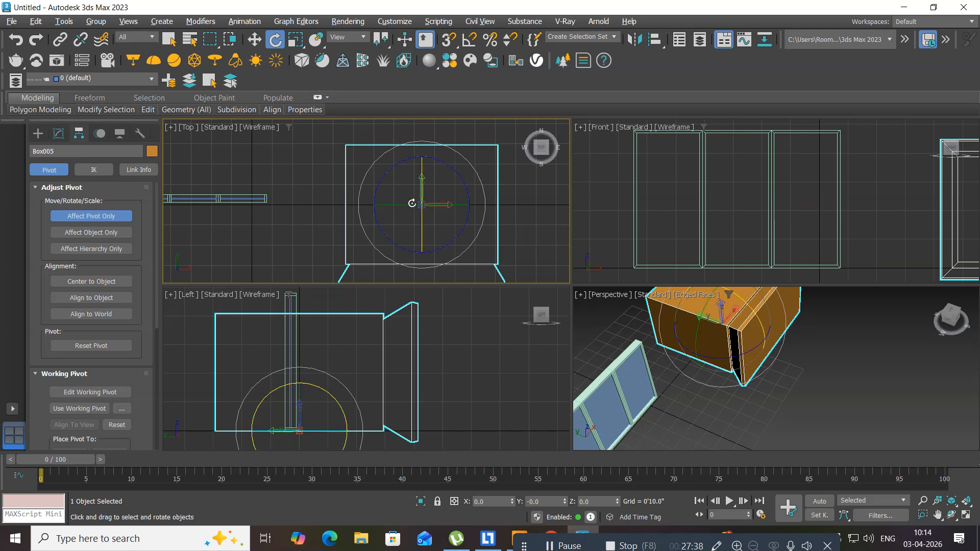
pyautogui.click(254, 39)
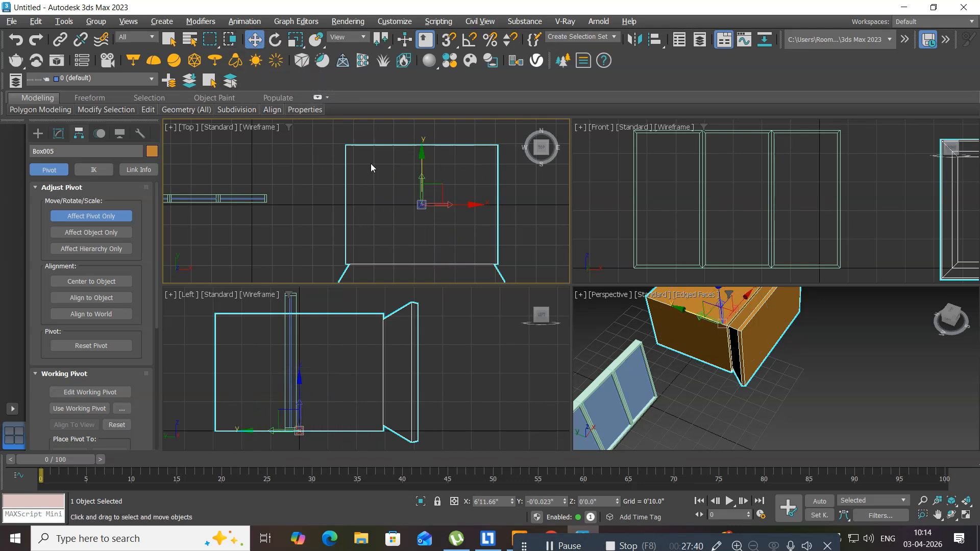
pyautogui.moveTo(466, 203); pyautogui.dragTo(391, 202)
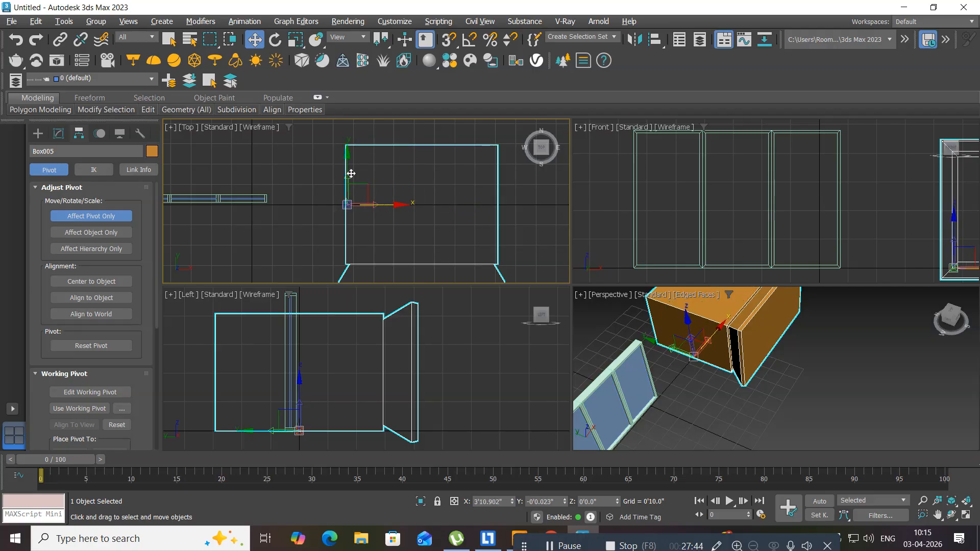
pyautogui.moveTo(347, 154); pyautogui.dragTo(341, 100)
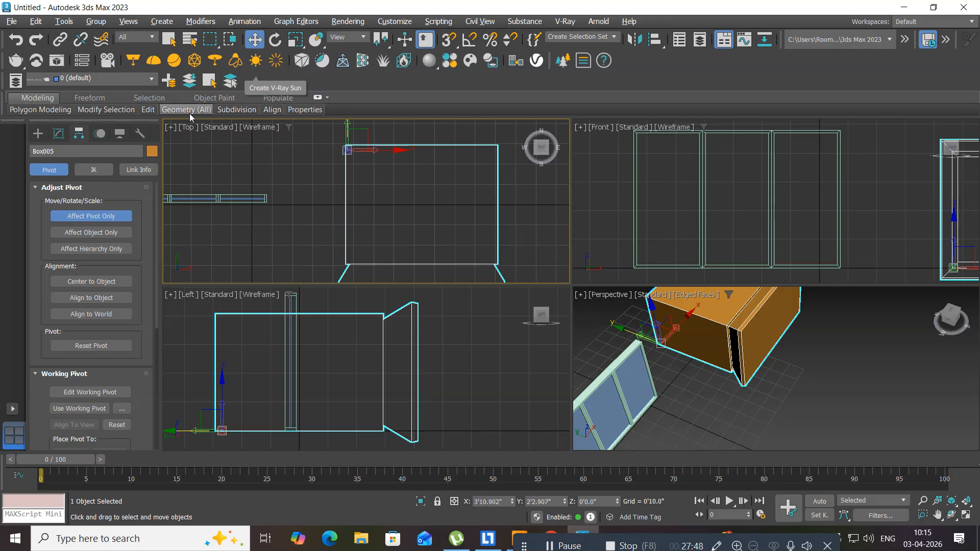
# Step: Leave pivot editing and rotate the box about 18 degrees clockwise around its corner pivot in the Top view
pyautogui.click(276, 39)
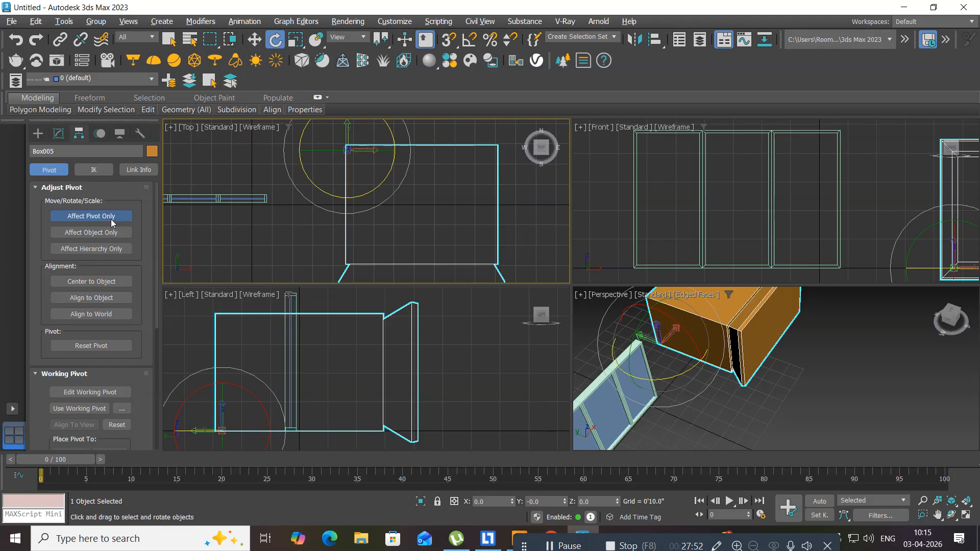
pyautogui.click(38, 133)
pyautogui.moveTo(386, 200); pyautogui.dragTo(324, 186)
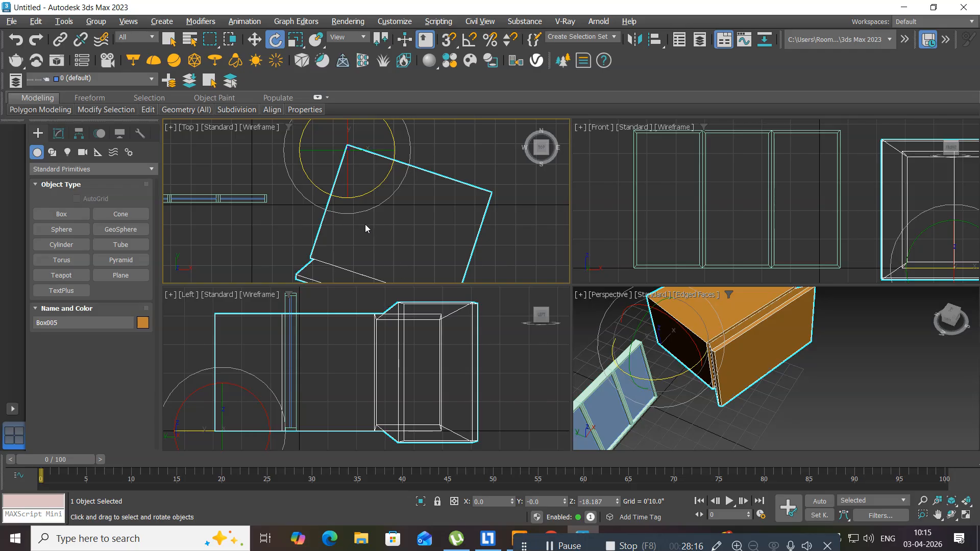
# Step: Open the recent scene project1.max in place of the untitled box scene
pyautogui.moveTo(359, 226); pyautogui.dragTo(394, 193, button='middle')
pyautogui.scroll(-4, 396, 194)
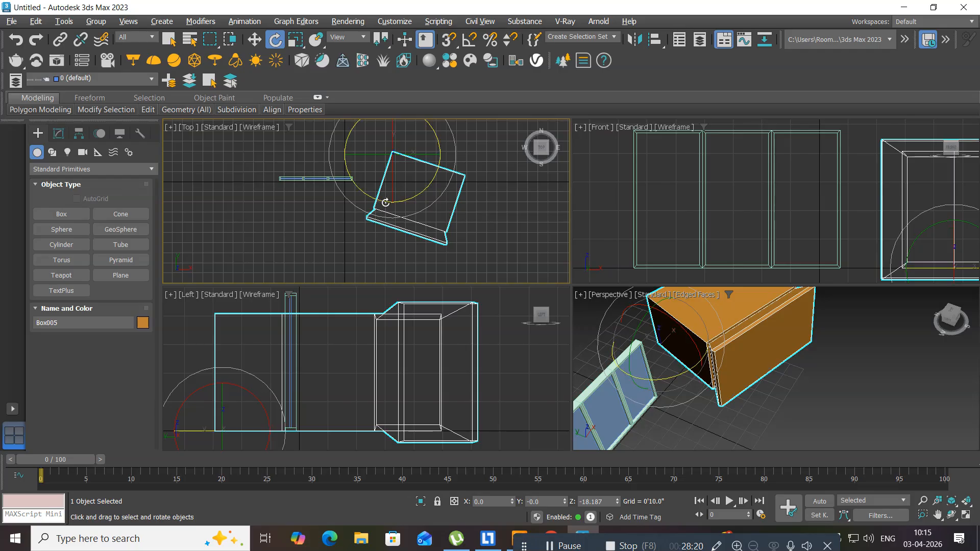
pyautogui.moveTo(386, 203); pyautogui.dragTo(362, 218, button='middle')
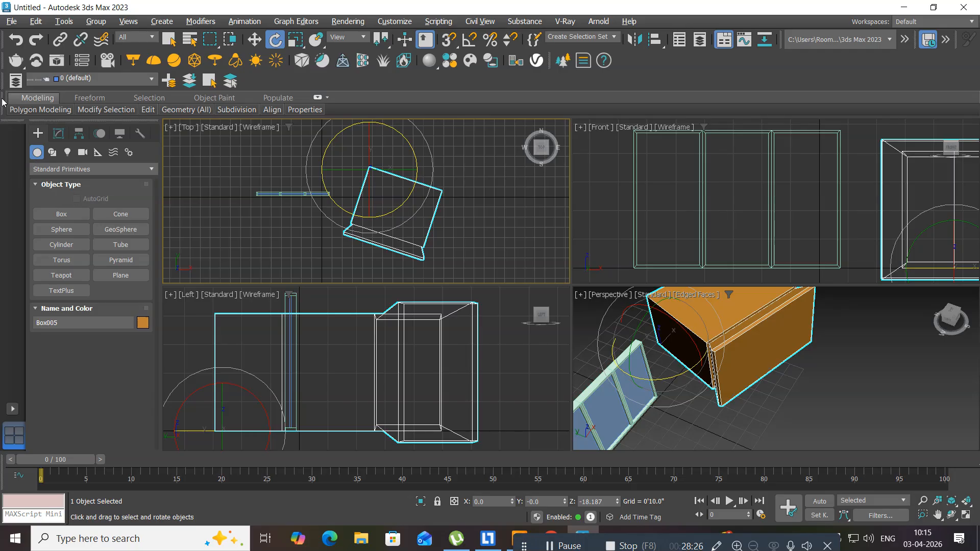
pyautogui.click(11, 22)
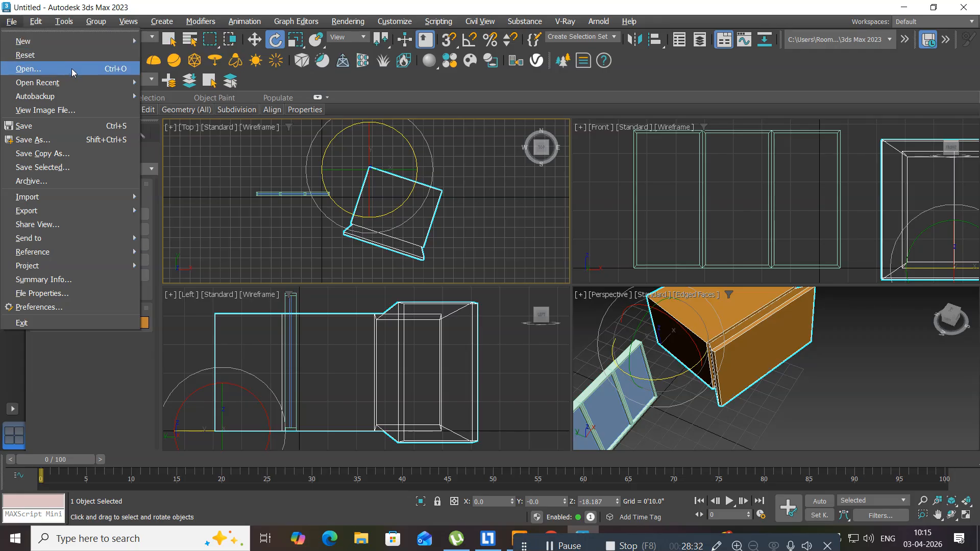
pyautogui.moveTo(87, 83)
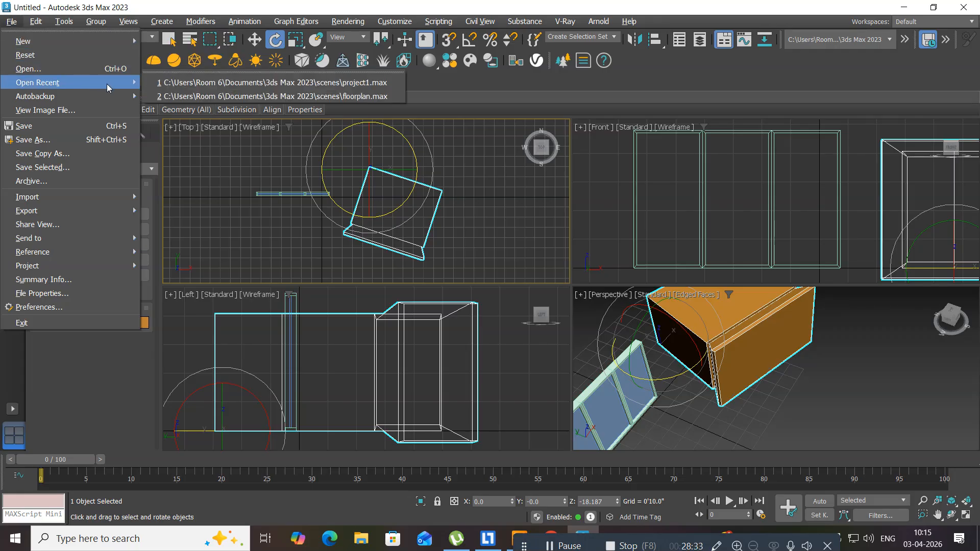
pyautogui.click(166, 84)
pyautogui.click(485, 288)
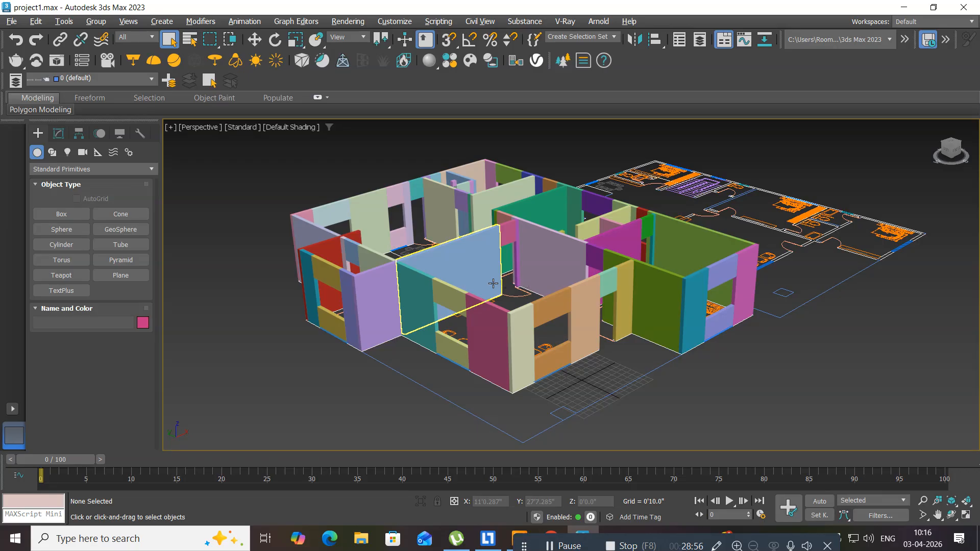
# Step: Convert the light green wall panel between the two window openings of the far outer wall to Editable Poly
pyautogui.moveTo(383, 304); pyautogui.dragTo(360, 295, button='middle')
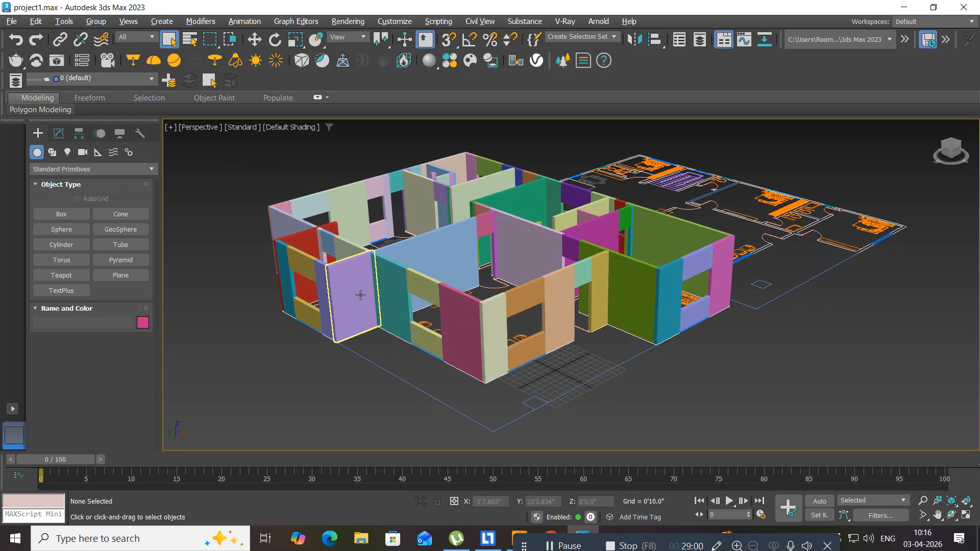
pyautogui.hotkey('alt', 'w')
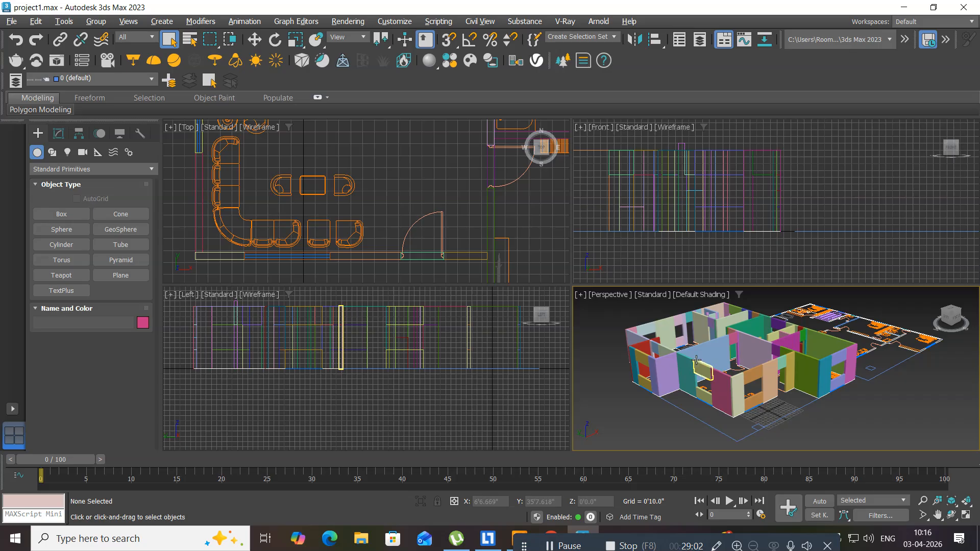
pyautogui.moveTo(696, 361); pyautogui.dragTo(649, 364, button='middle')
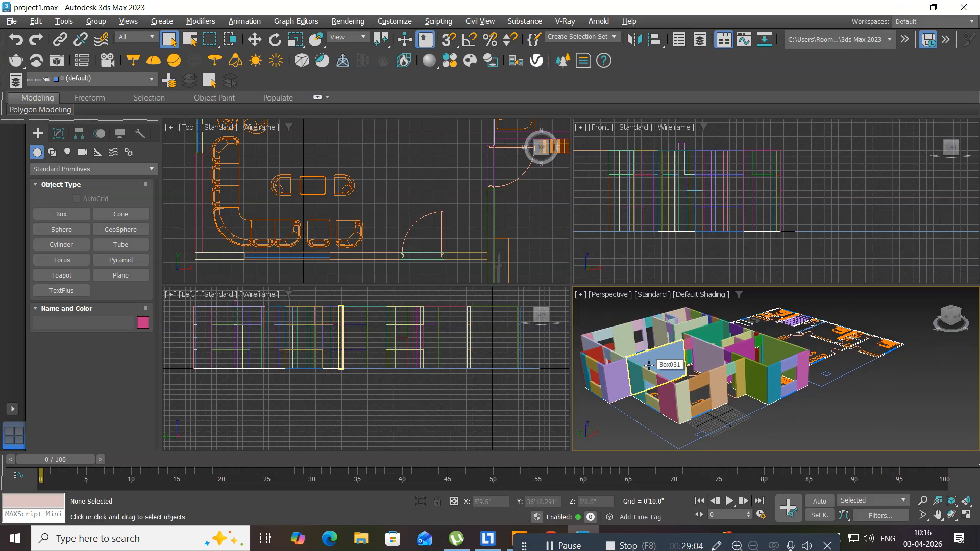
pyautogui.hotkey('alt', 'w')
pyautogui.scroll(5, 306, 345)
pyautogui.moveTo(285, 335); pyautogui.dragTo(481, 356, button='middle')
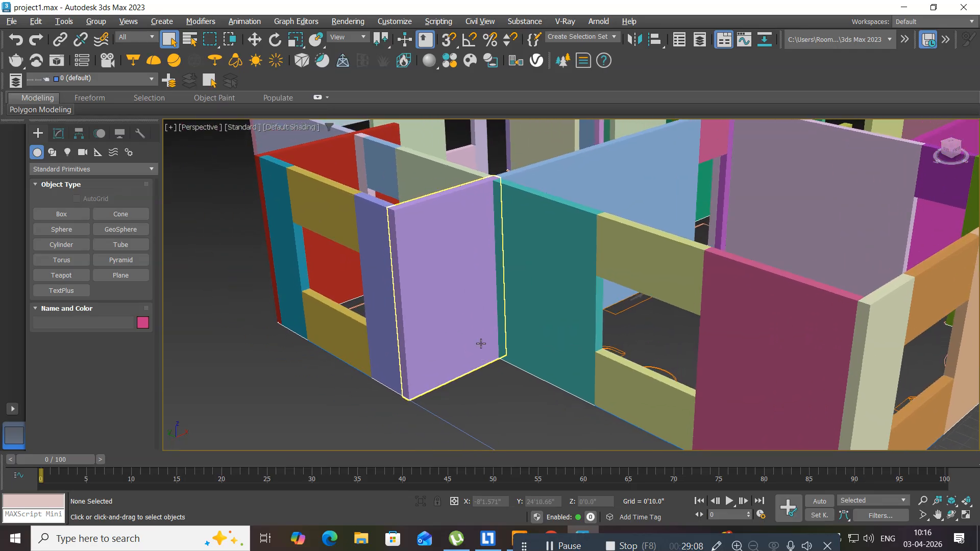
pyautogui.scroll(-5, 290, 383)
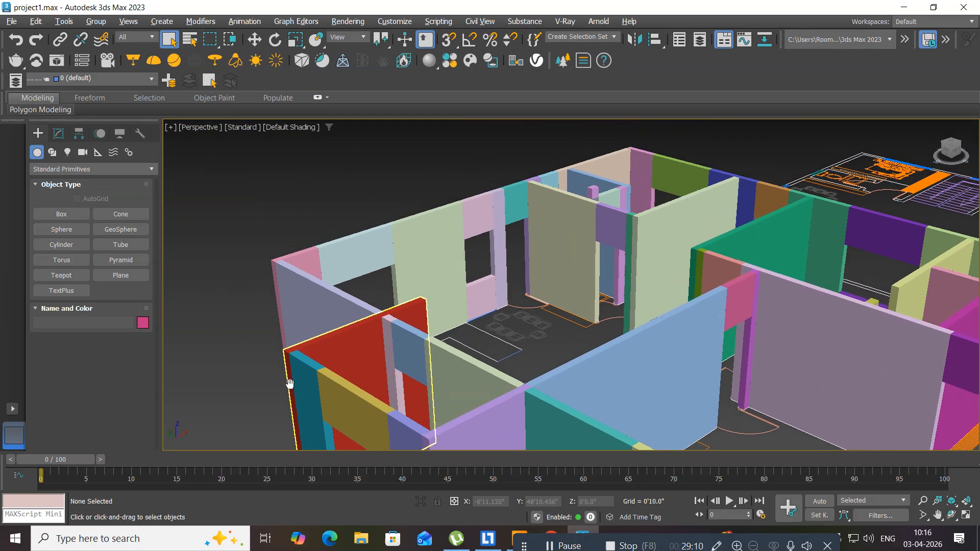
pyautogui.click(413, 244)
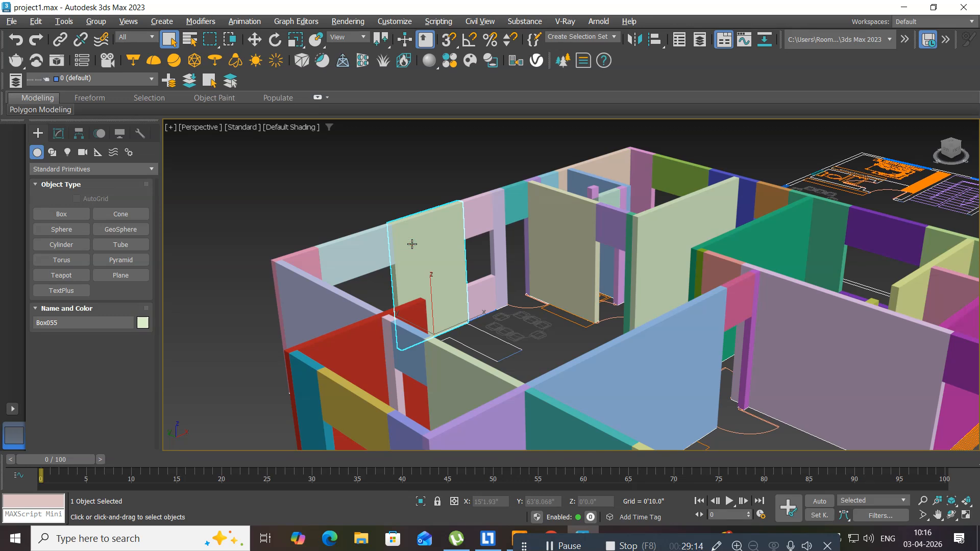
pyautogui.rightClick(412, 244)
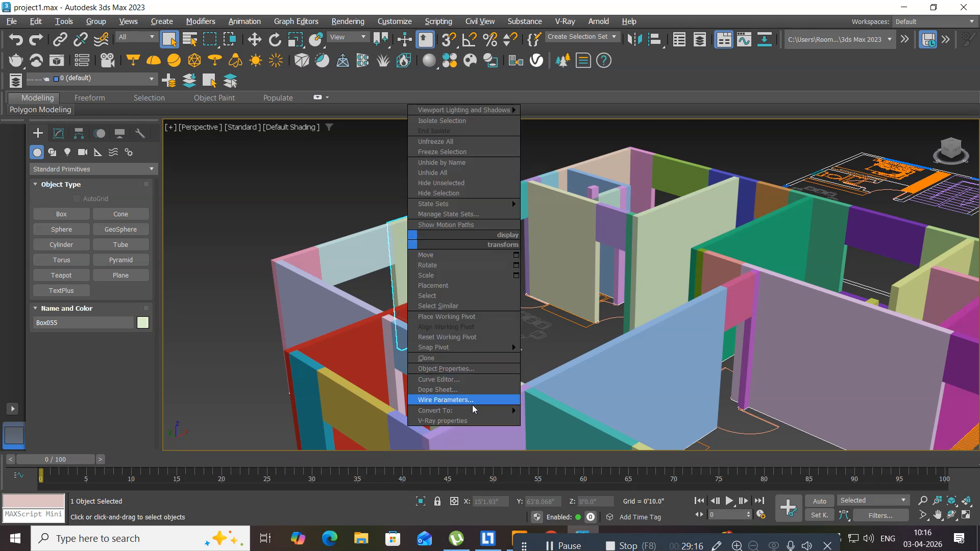
pyautogui.moveTo(471, 411)
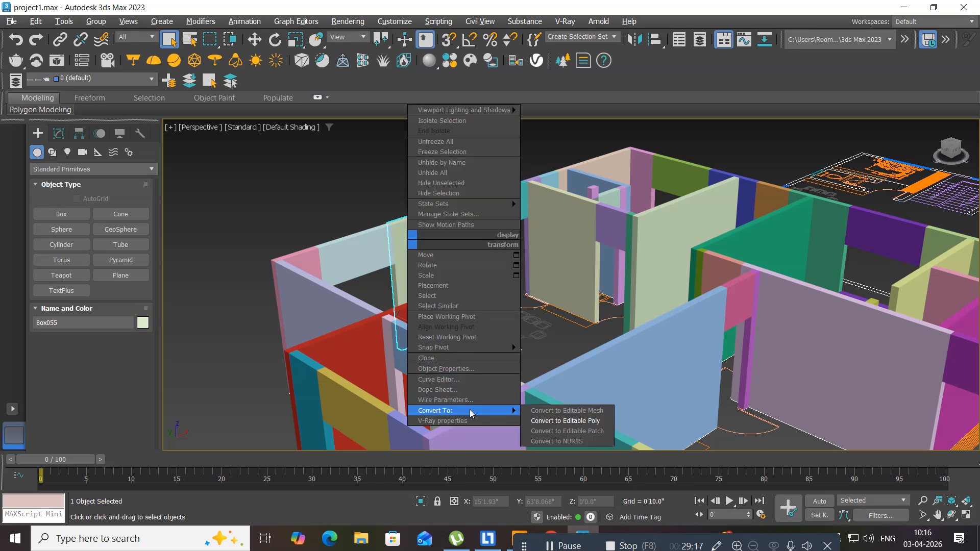
pyautogui.click(559, 420)
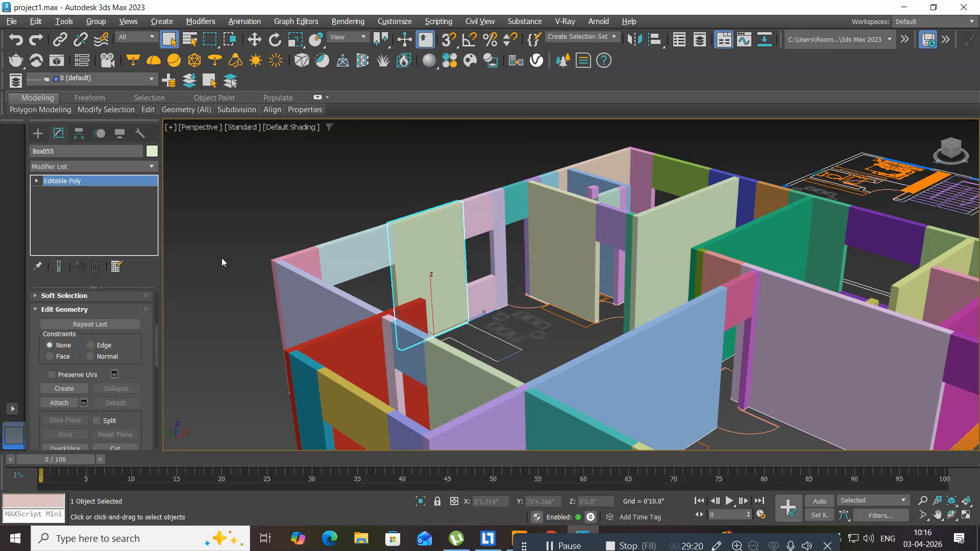
# Step: Attach the pale blue window lintel, the pink panels above and below the small window, and the adjoining lavender wall piece to the light green wall
pyautogui.moveTo(130, 352); pyautogui.dragTo(133, 490)
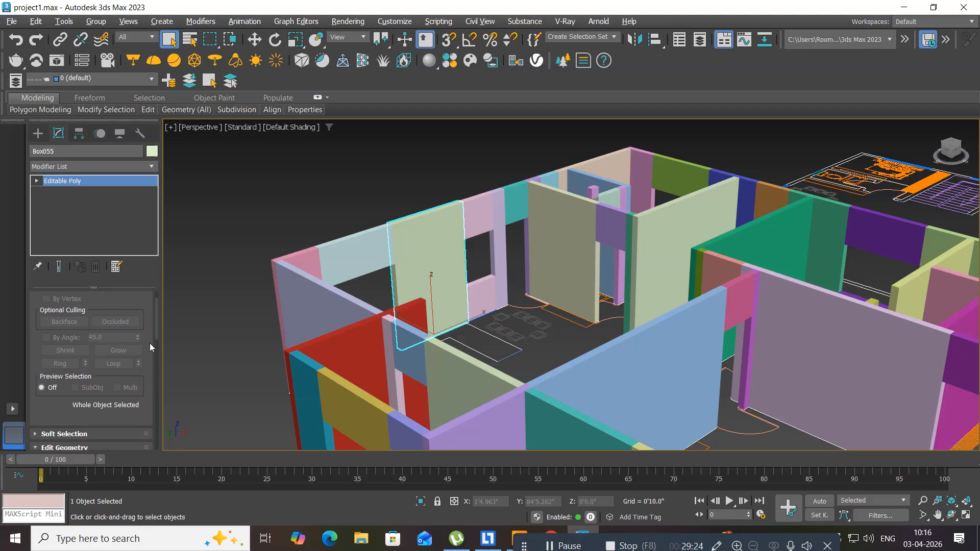
pyautogui.scroll(2, 143, 332)
pyautogui.scroll(-4, 132, 353)
pyautogui.moveTo(132, 353); pyautogui.dragTo(136, 256)
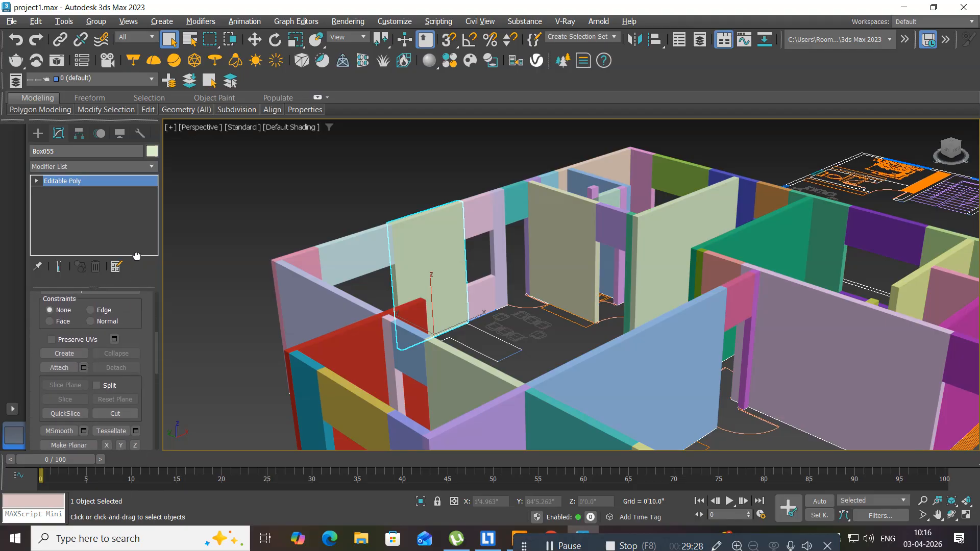
pyautogui.click(60, 368)
pyautogui.click(341, 250)
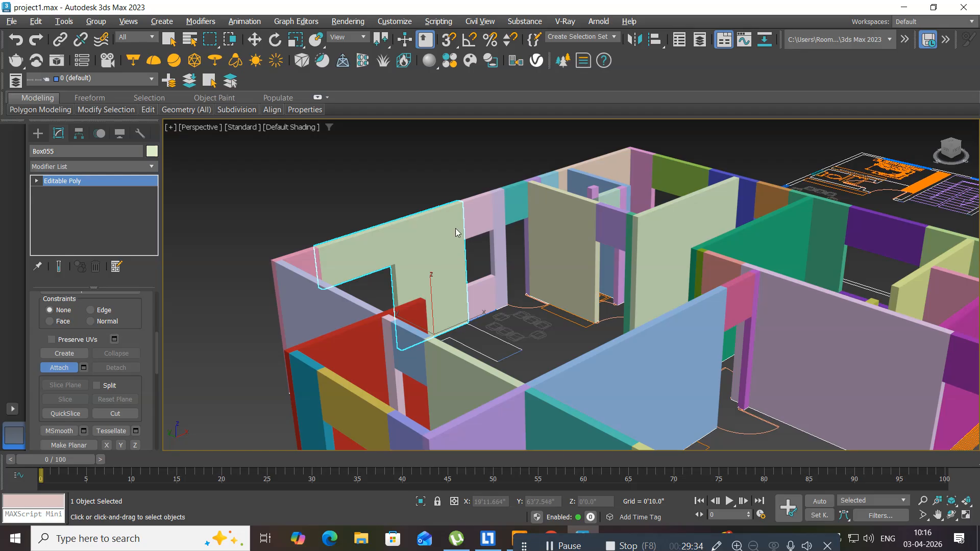
pyautogui.click(468, 217)
pyautogui.click(482, 295)
pyautogui.click(498, 204)
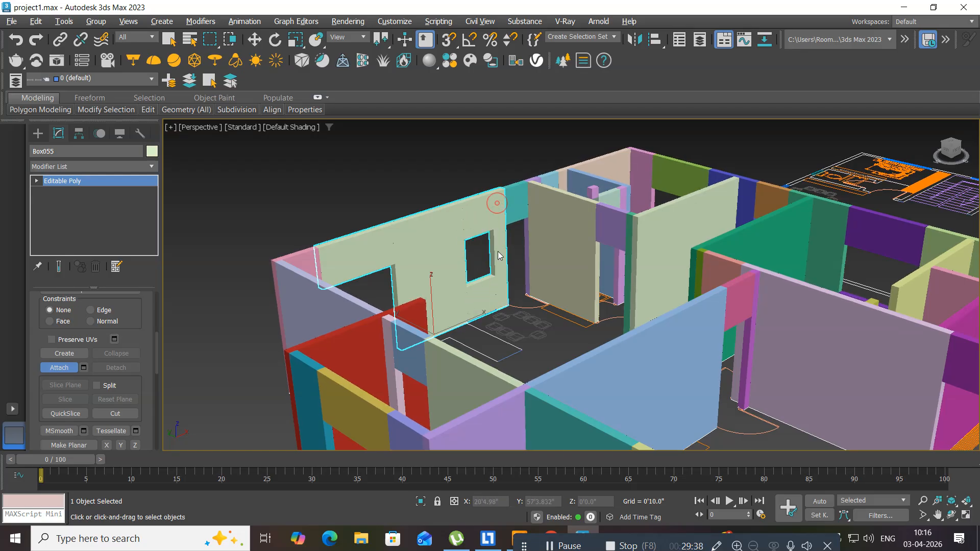
# Step: Attach the remaining pieces around the larger window, the lavender side wall and the red partition wall to the light green wall
pyautogui.moveTo(428, 284); pyautogui.dragTo(411, 258, button='middle')
pyautogui.click(378, 291)
pyautogui.click(309, 283)
pyautogui.keyDown('alt'); pyautogui.moveTo(343, 276); pyautogui.dragTo(369, 327, button='middle'); pyautogui.keyUp('alt')
pyautogui.click(260, 250)
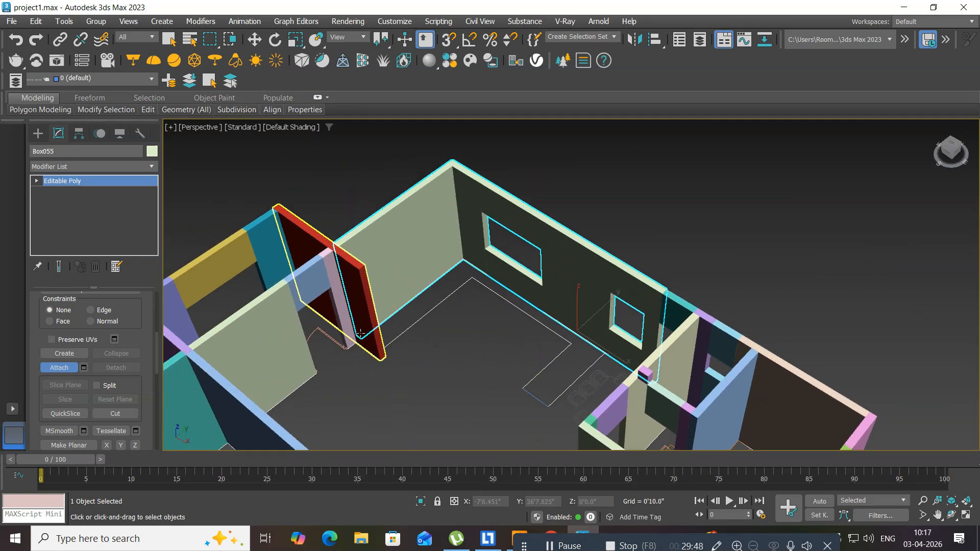
pyautogui.scroll(4, 369, 328)
pyautogui.click(366, 253)
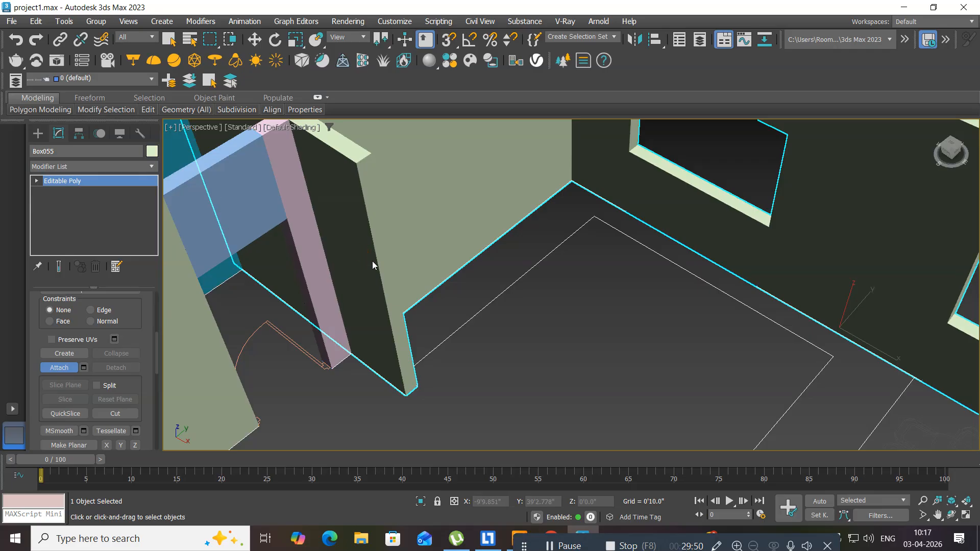
# Step: Attach the pink door jamb, the blue door lintel and the dark teal wall beside the red partition to the wall mesh
pyautogui.scroll(-5, 370, 263)
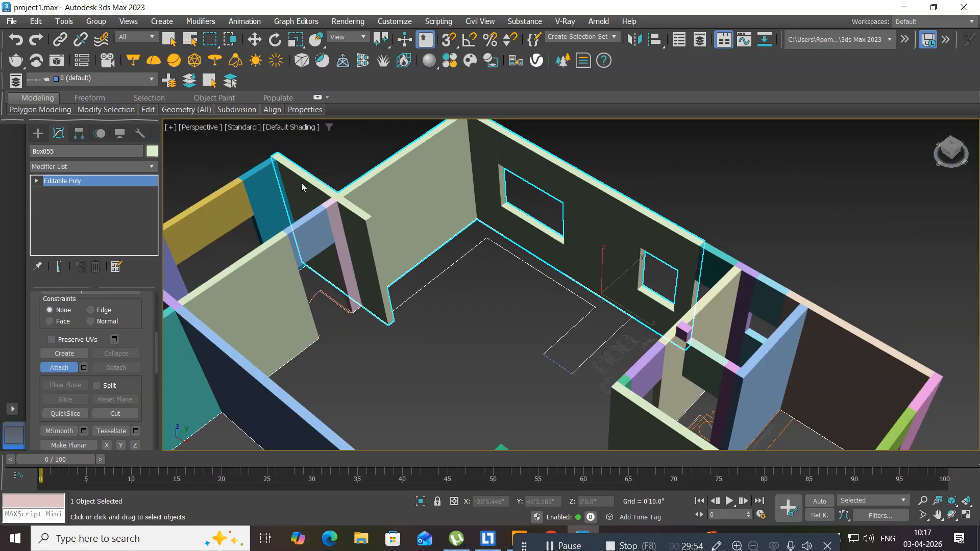
pyautogui.click(333, 223)
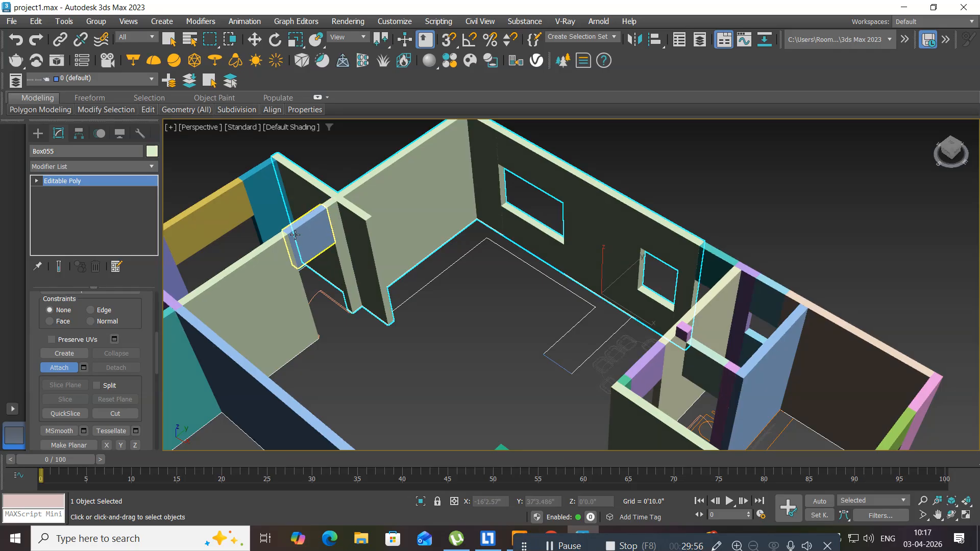
pyautogui.click(296, 235)
pyautogui.click(274, 211)
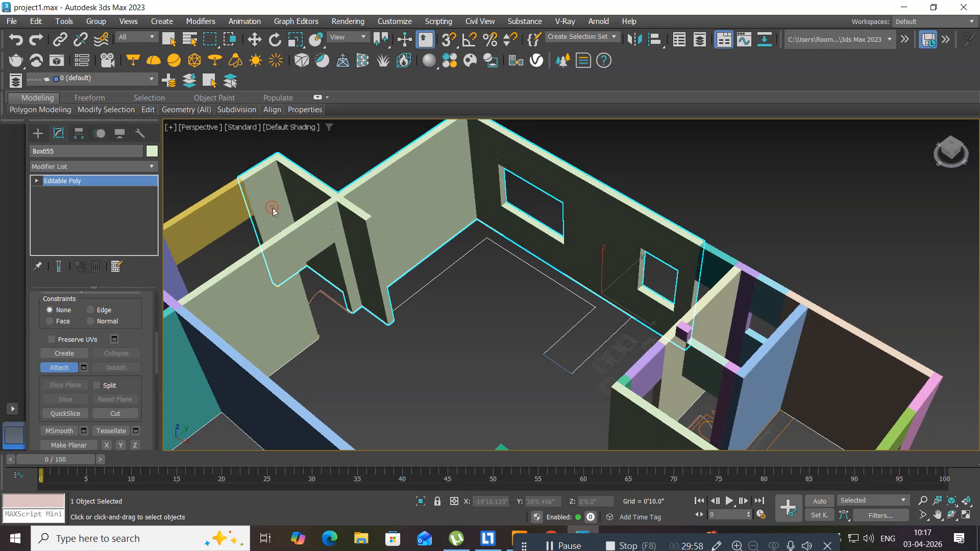
# Step: Attach the small room's yellow panels above and below the window, its blue-violet wall piece and the purple end wall
pyautogui.moveTo(258, 220); pyautogui.dragTo(330, 189, button='middle')
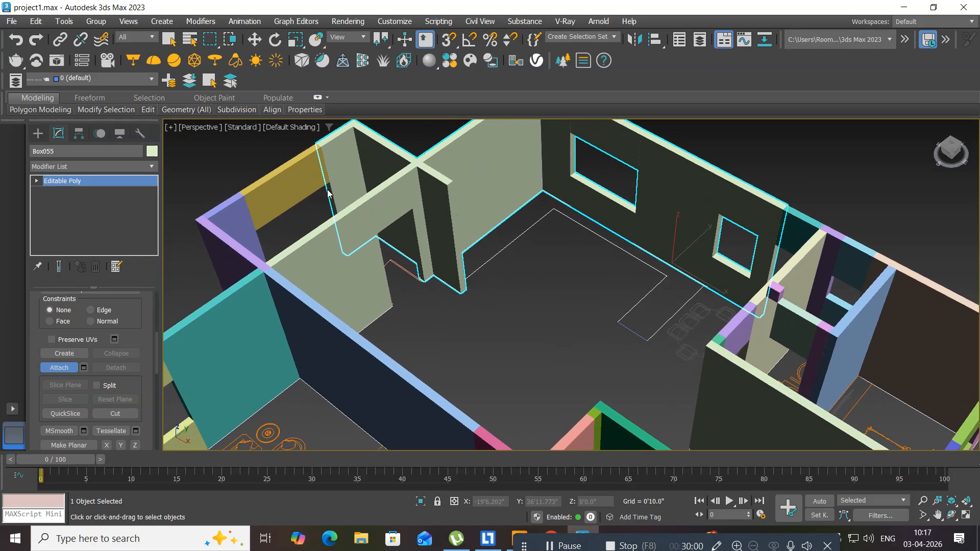
pyautogui.click(301, 191)
pyautogui.click(231, 210)
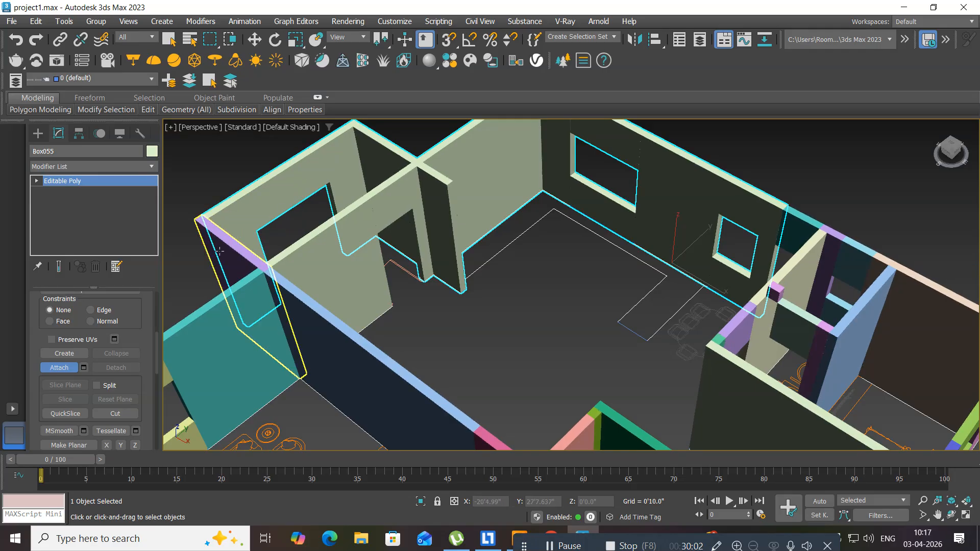
pyautogui.click(220, 250)
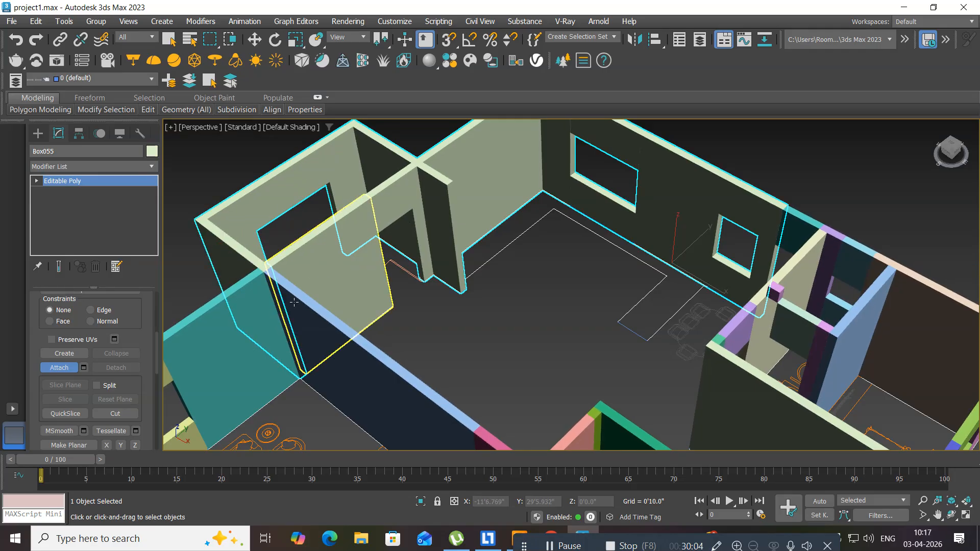
pyautogui.keyDown('alt'); pyautogui.moveTo(275, 334); pyautogui.dragTo(325, 232, button='middle'); pyautogui.keyUp('alt')
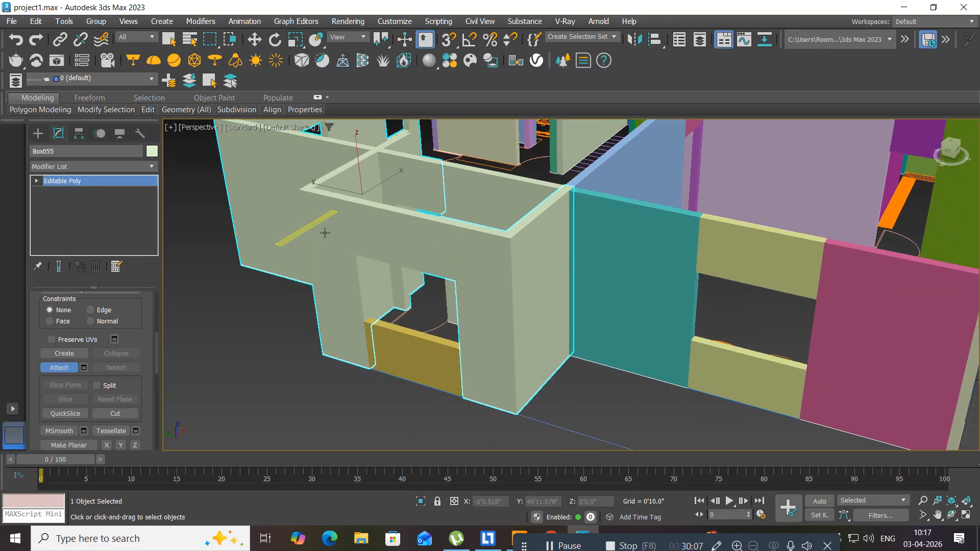
pyautogui.click(383, 350)
# Step: Attach the living room's long blue wall, the adjoining teal wall and the olive panels above and below its window
pyautogui.keyDown('alt'); pyautogui.moveTo(518, 263); pyautogui.dragTo(498, 201, button='middle'); pyautogui.keyUp('alt')
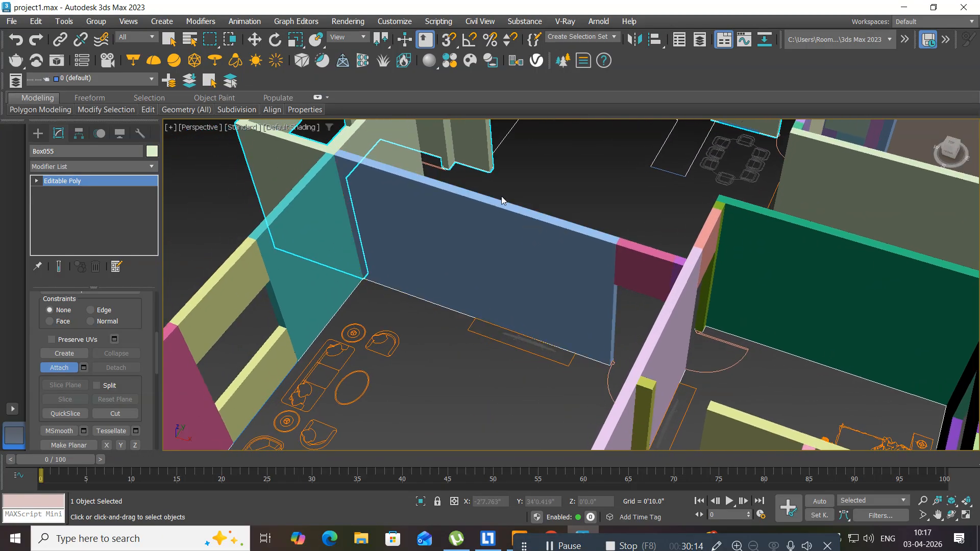
pyautogui.click(518, 234)
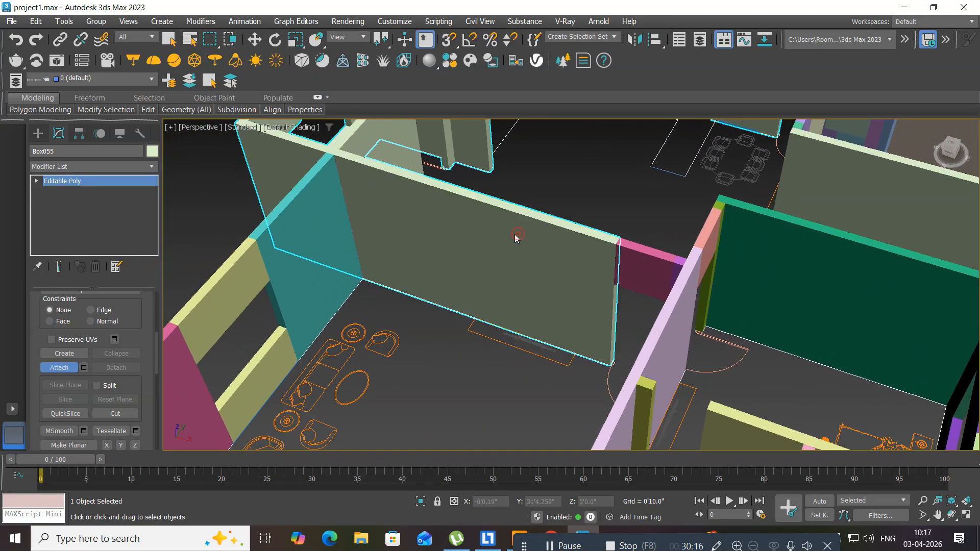
pyautogui.click(317, 263)
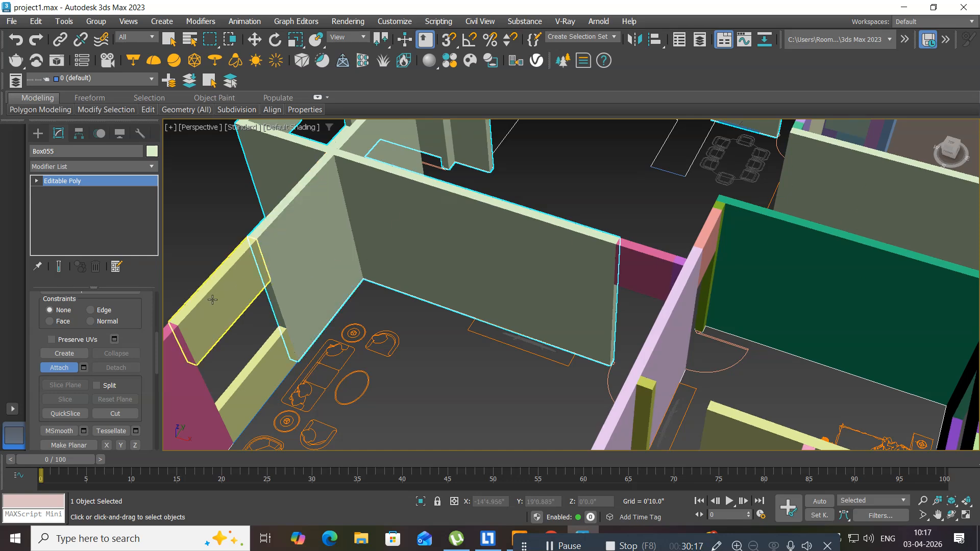
pyautogui.click(264, 376)
# Step: Attach the magenta wall, the pale corner panel, the orange panels around the front window and the brown wall beside the door
pyautogui.moveTo(268, 383); pyautogui.dragTo(386, 261, button='middle')
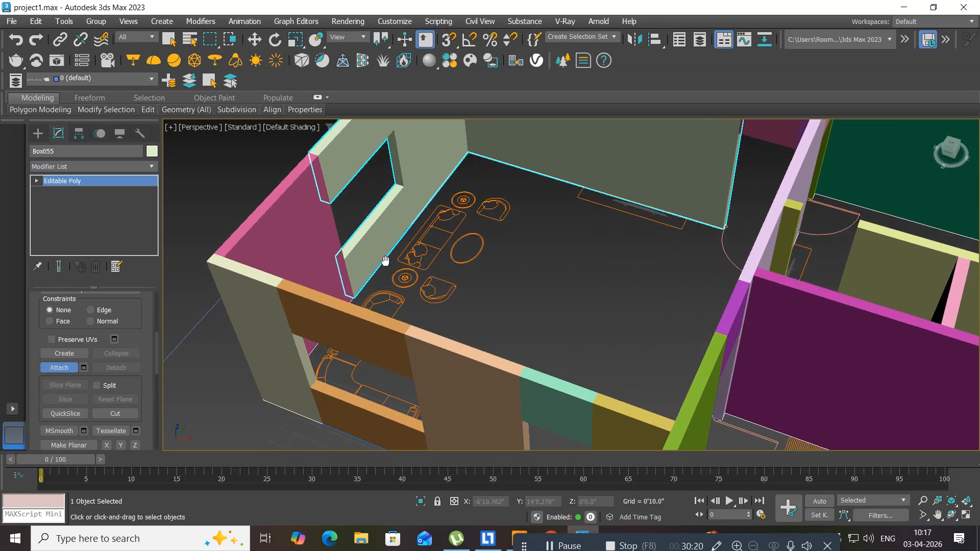
pyautogui.click(269, 229)
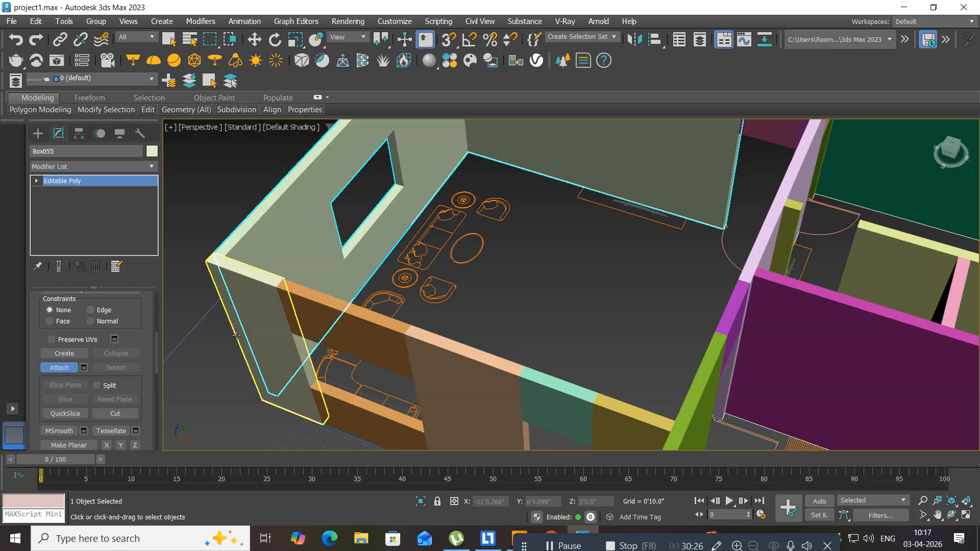
pyautogui.click(240, 287)
pyautogui.click(376, 343)
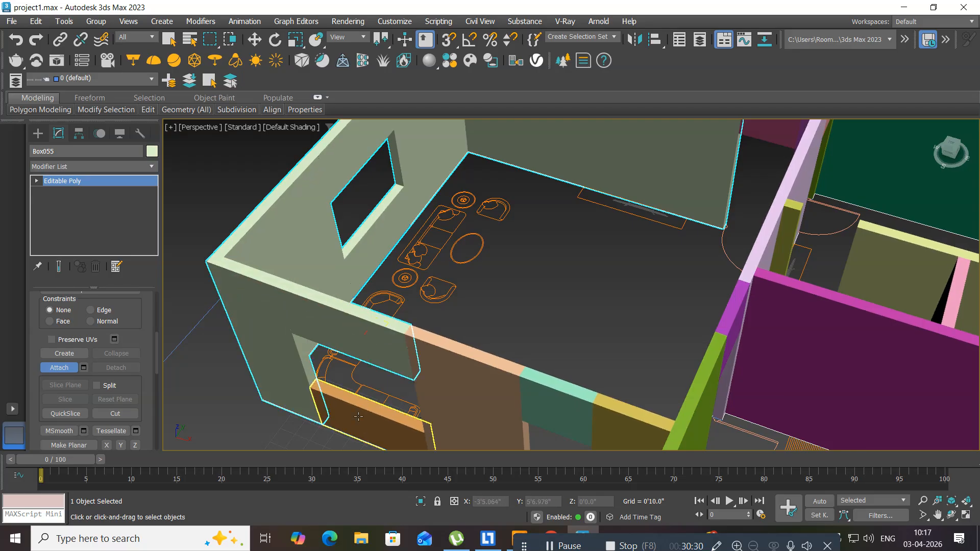
pyautogui.click(397, 410)
pyautogui.moveTo(398, 407); pyautogui.dragTo(333, 329, button='middle')
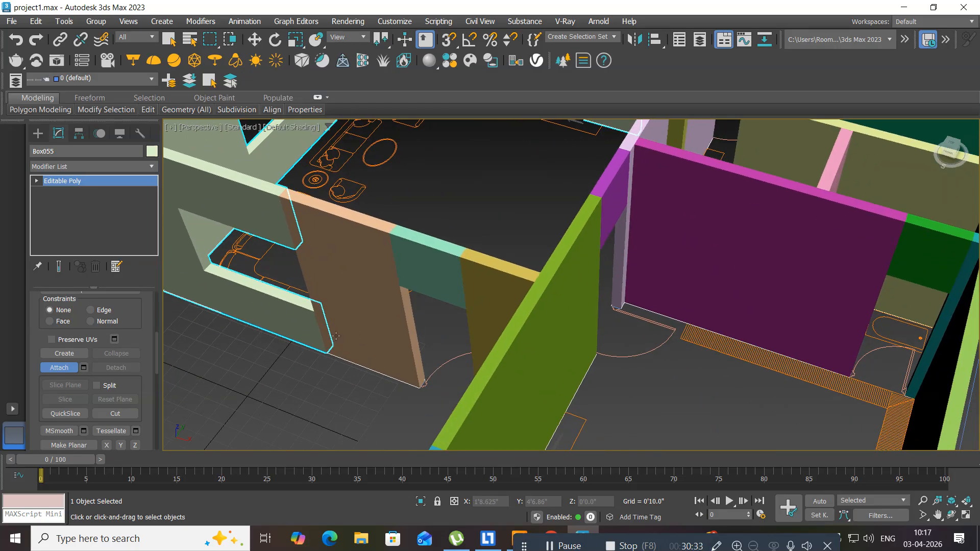
pyautogui.click(363, 247)
pyautogui.keyDown('alt'); pyautogui.moveTo(331, 334); pyautogui.dragTo(354, 338, button='middle'); pyautogui.keyUp('alt')
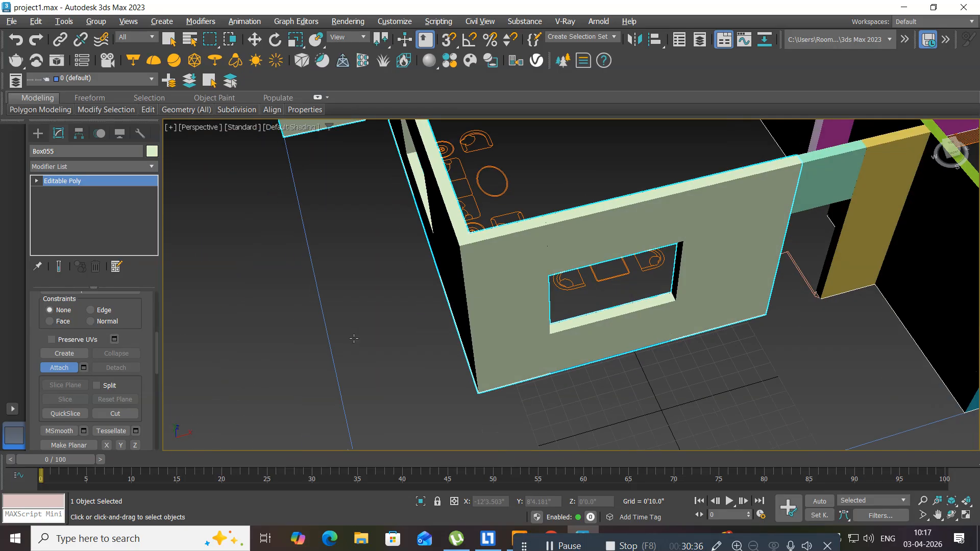
# Step: Attach the mint door lintel and the golden wall beside it to the wall mesh
pyautogui.moveTo(431, 317); pyautogui.dragTo(216, 351, button='middle')
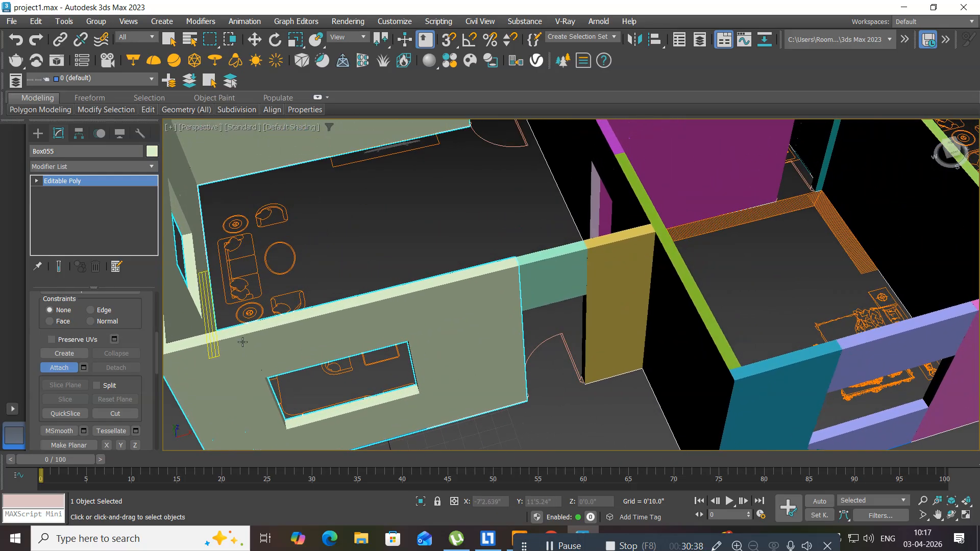
pyautogui.click(528, 266)
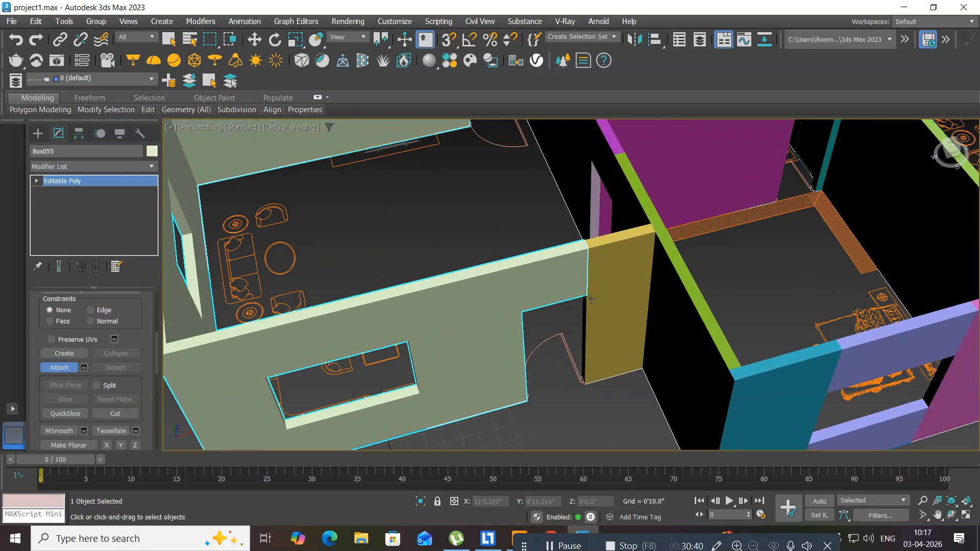
pyautogui.click(606, 289)
# Step: Attach the olive-green side wall, teal corner wall, blue-violet panels above and below the window, and magenta end wall
pyautogui.moveTo(564, 307); pyautogui.dragTo(395, 322, button='middle')
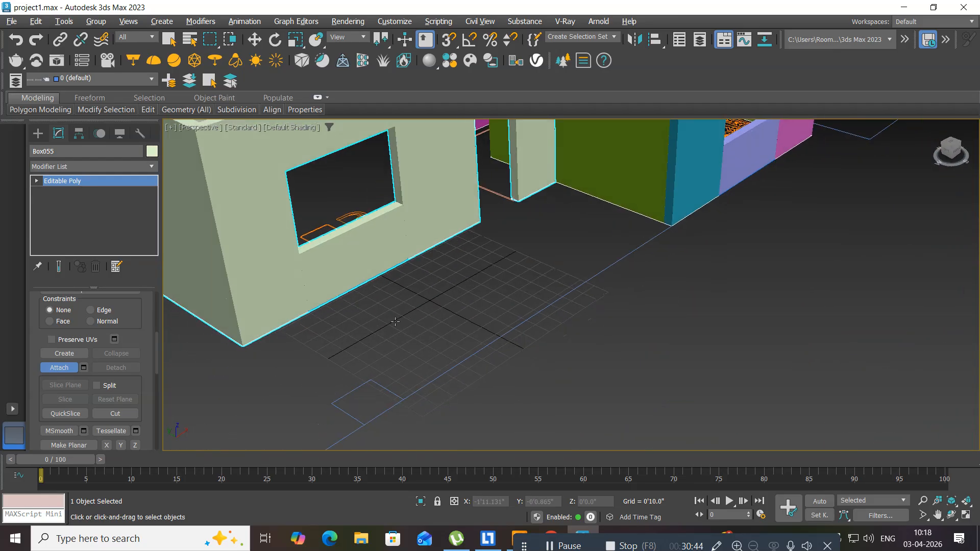
pyautogui.keyDown('alt'); pyautogui.moveTo(515, 208); pyautogui.dragTo(396, 378, button='middle'); pyautogui.keyUp('alt')
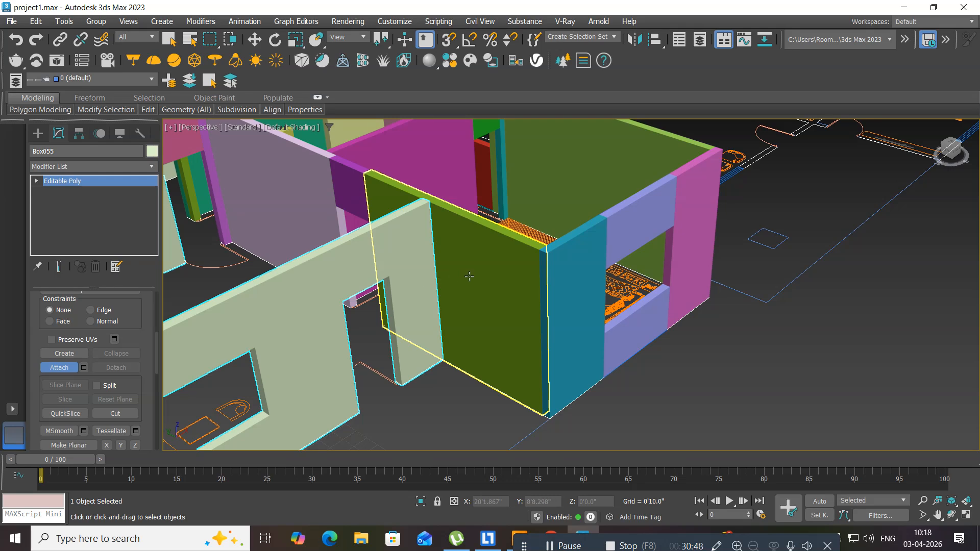
pyautogui.click(469, 276)
pyautogui.click(574, 259)
pyautogui.click(636, 244)
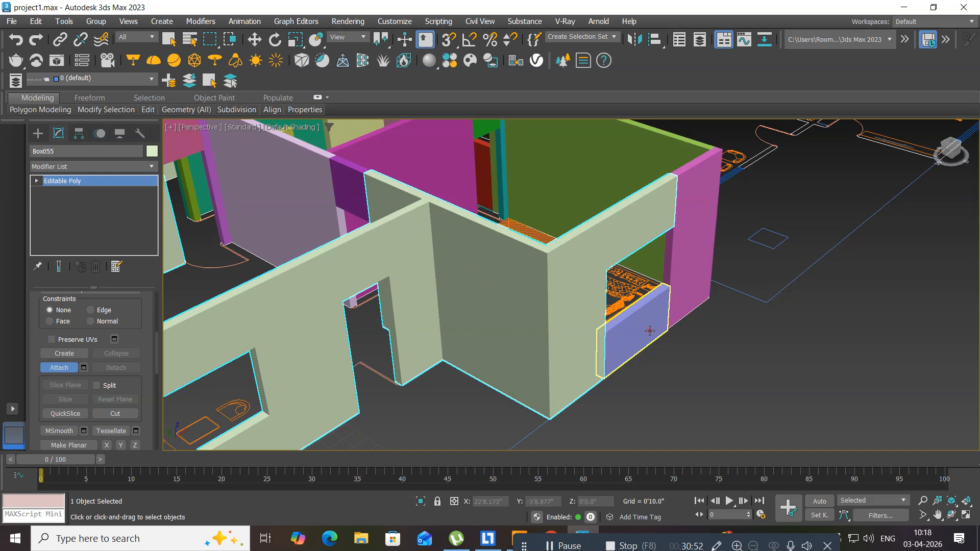
pyautogui.click(650, 331)
pyautogui.click(691, 261)
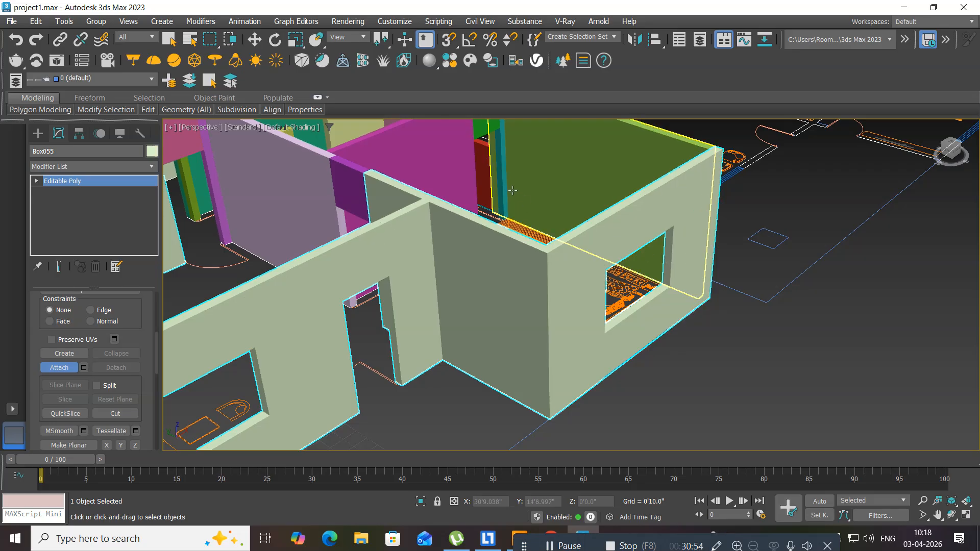
# Step: Attach the corner room's long green wall and the green and red door lintels at its far end
pyautogui.scroll(-4, 531, 284)
pyautogui.scroll(2, 559, 272)
pyautogui.click(578, 266)
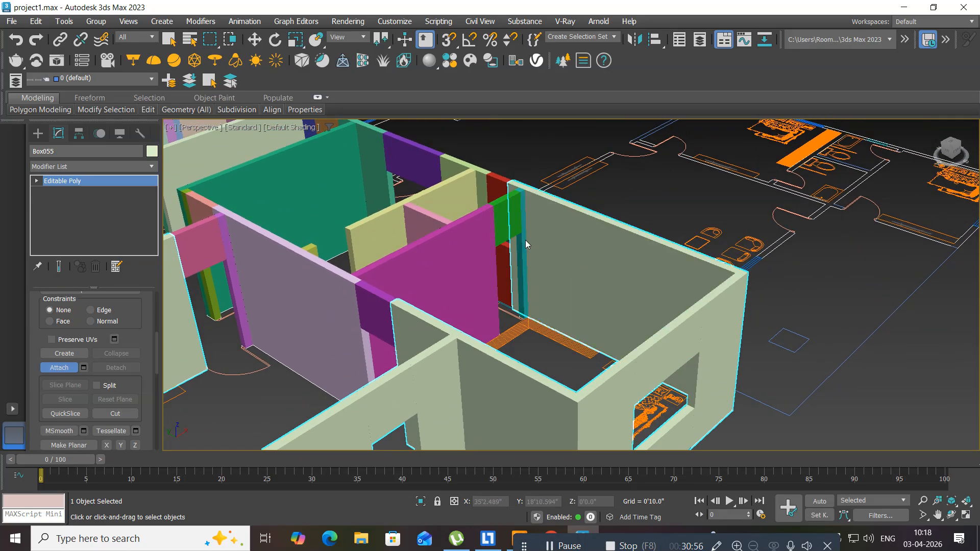
pyautogui.click(500, 217)
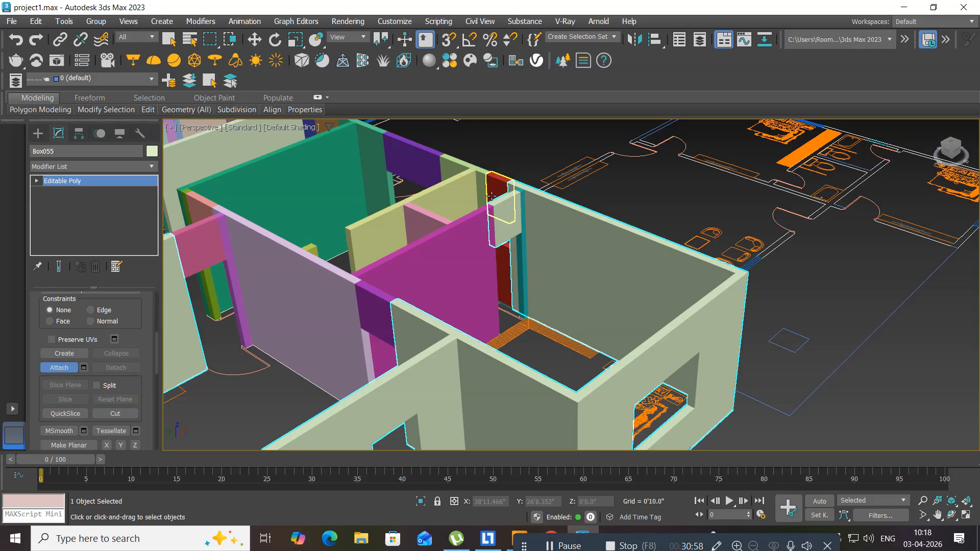
pyautogui.click(466, 186)
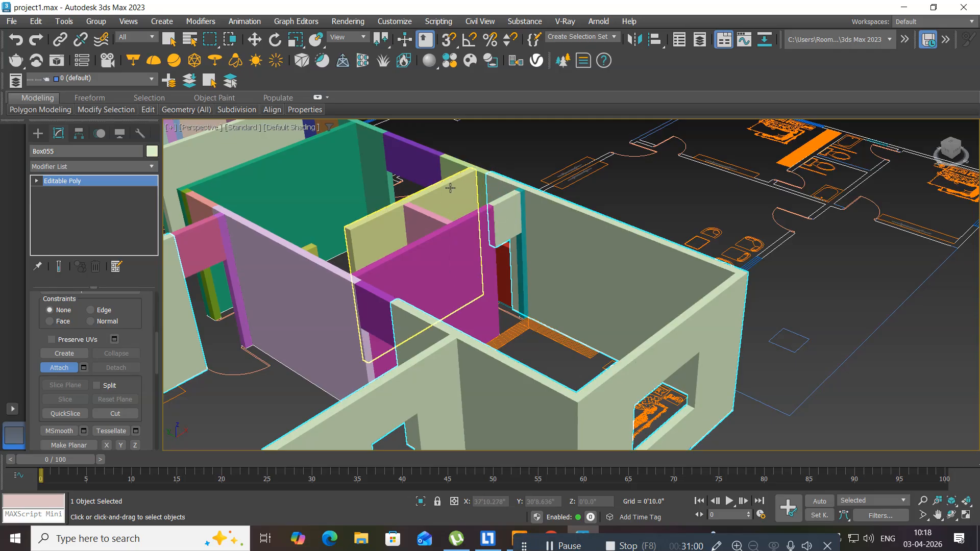
# Step: Attach the yellow wall, the short pink partition, the magenta wall, the dark purple lintel and the long lilac wall
pyautogui.click(448, 196)
pyautogui.click(426, 214)
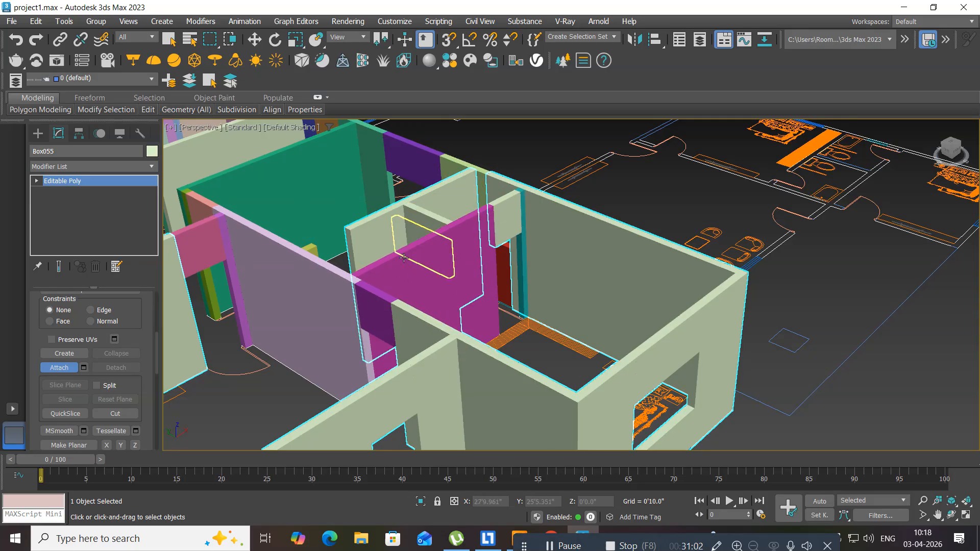
pyautogui.click(389, 290)
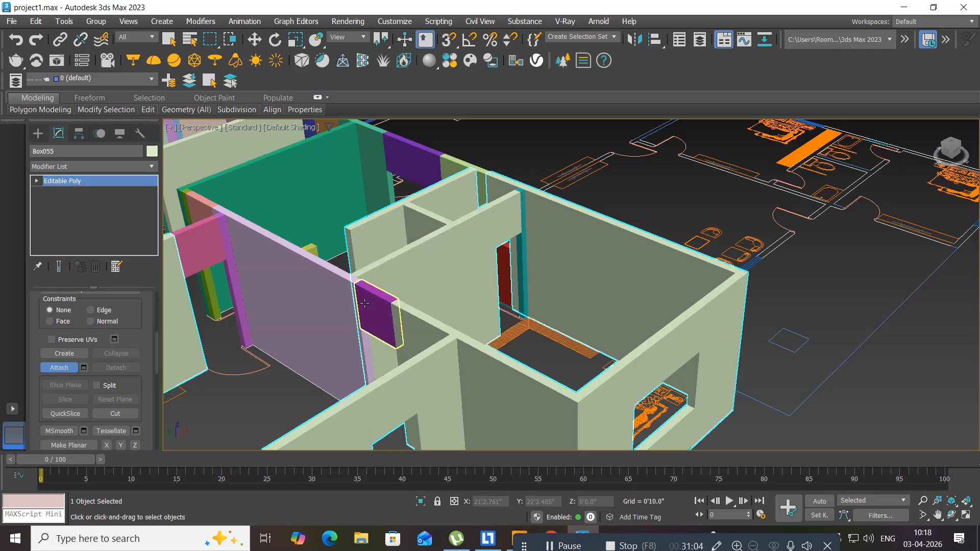
pyautogui.click(368, 300)
pyautogui.click(323, 277)
# Step: Attach the red panel below the small window, the light green outer wall and the salmon door lintel
pyautogui.keyDown('alt'); pyautogui.moveTo(418, 251); pyautogui.dragTo(315, 253, button='middle'); pyautogui.keyUp('alt')
pyautogui.moveTo(294, 345); pyautogui.dragTo(401, 189, button='middle')
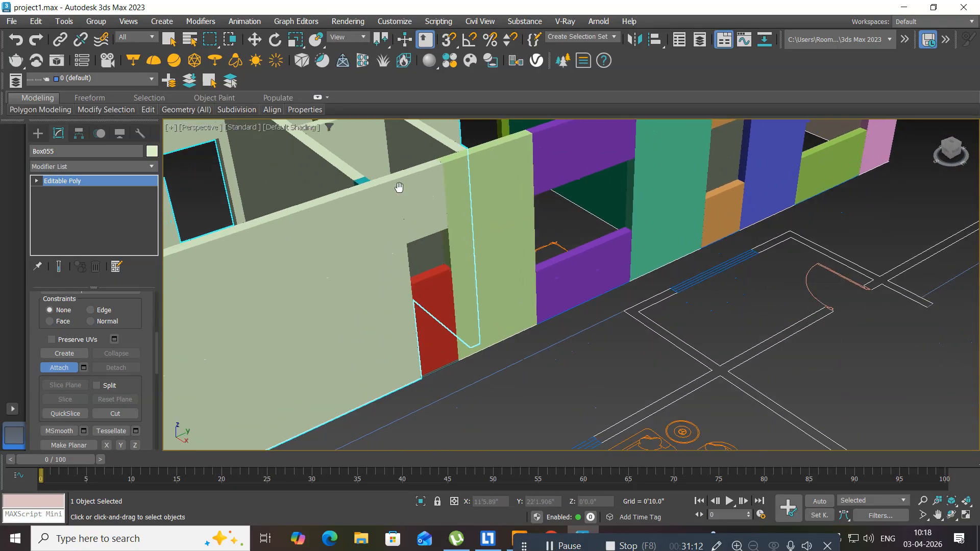
pyautogui.click(431, 286)
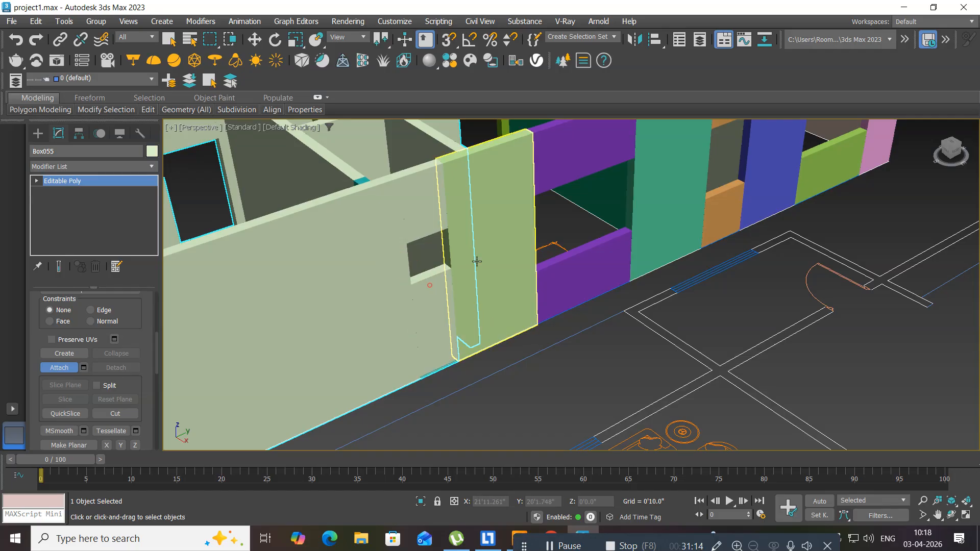
pyautogui.moveTo(502, 216); pyautogui.dragTo(393, 350, button='middle')
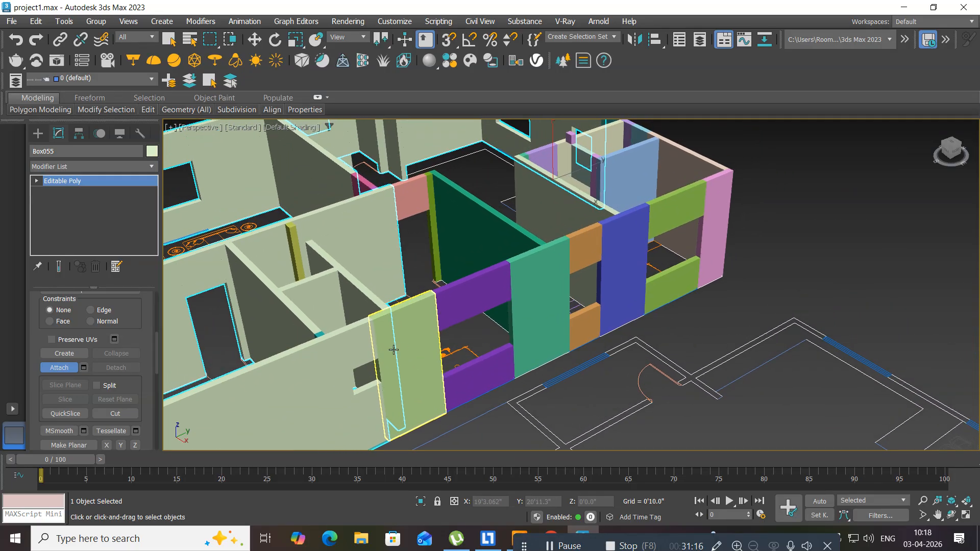
pyautogui.click(385, 354)
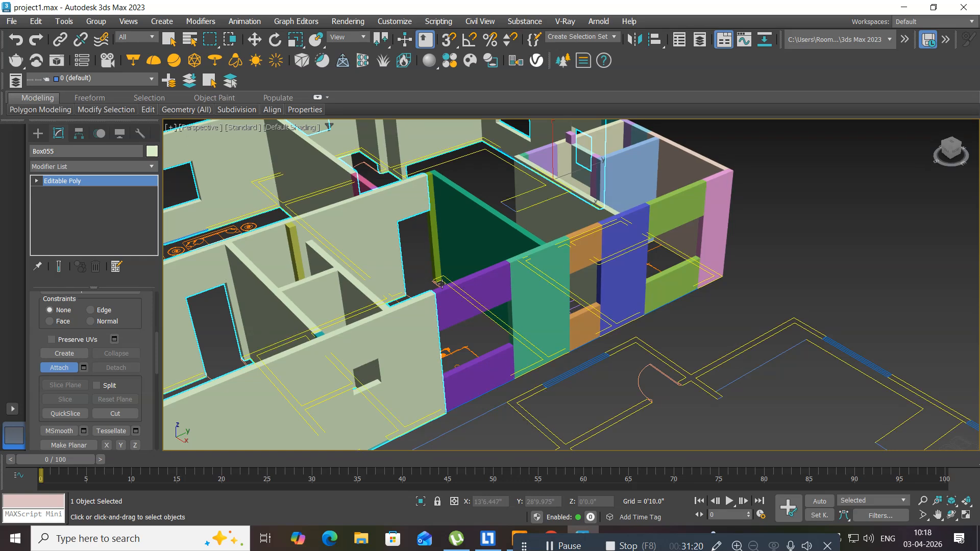
# Step: Attach the purple window panels, green outer wall, orange window panels, blue wall and dark green partition to the wall mesh
pyautogui.click(465, 299)
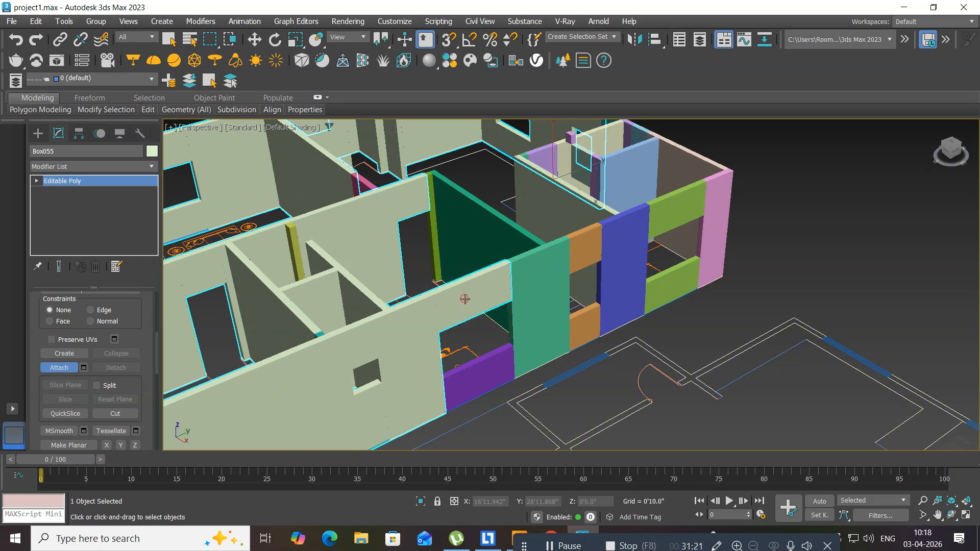
pyautogui.click(475, 378)
pyautogui.click(525, 325)
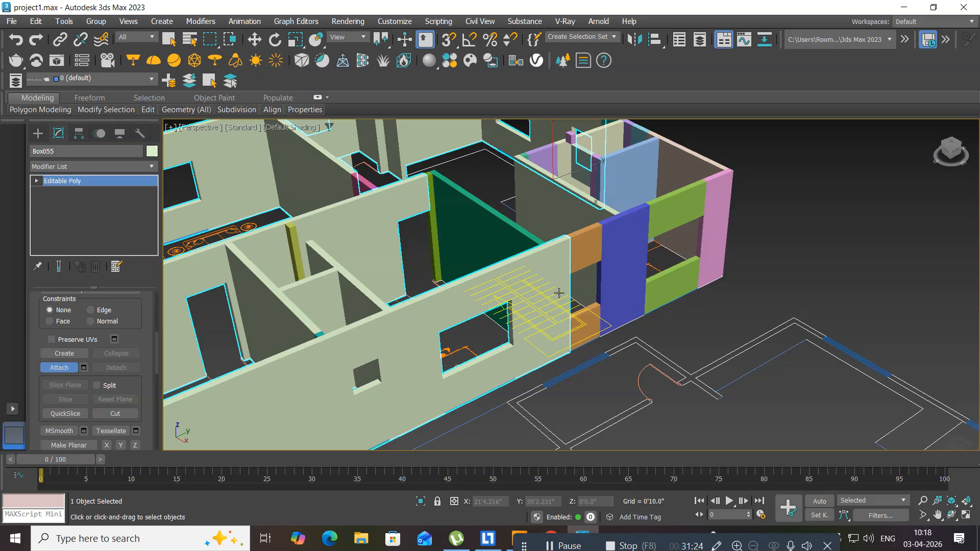
pyautogui.click(585, 322)
pyautogui.click(617, 290)
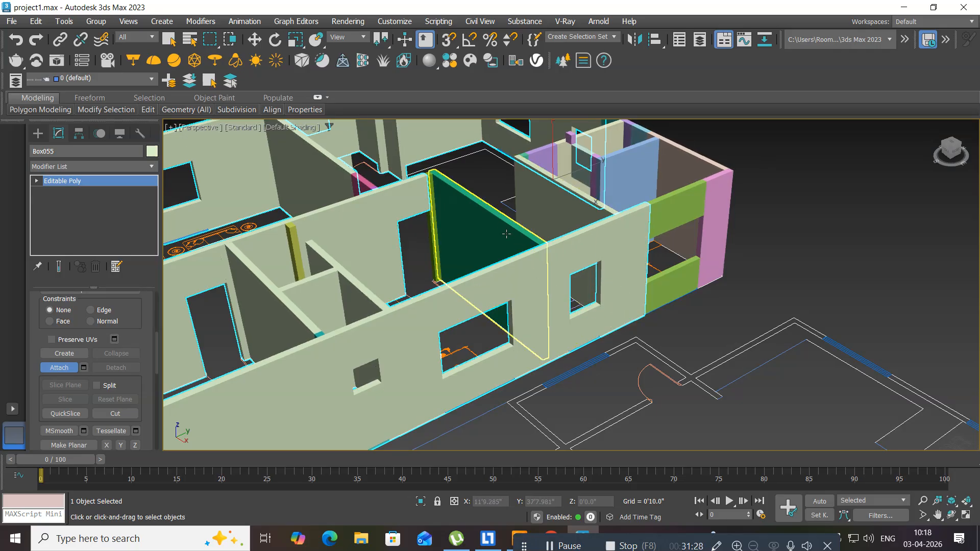
pyautogui.click(493, 212)
# Step: Attach the purple door jamb and the pink lintel at the far corner of the living room
pyautogui.keyDown('alt'); pyautogui.moveTo(390, 236); pyautogui.dragTo(427, 271, button='middle'); pyautogui.keyUp('alt')
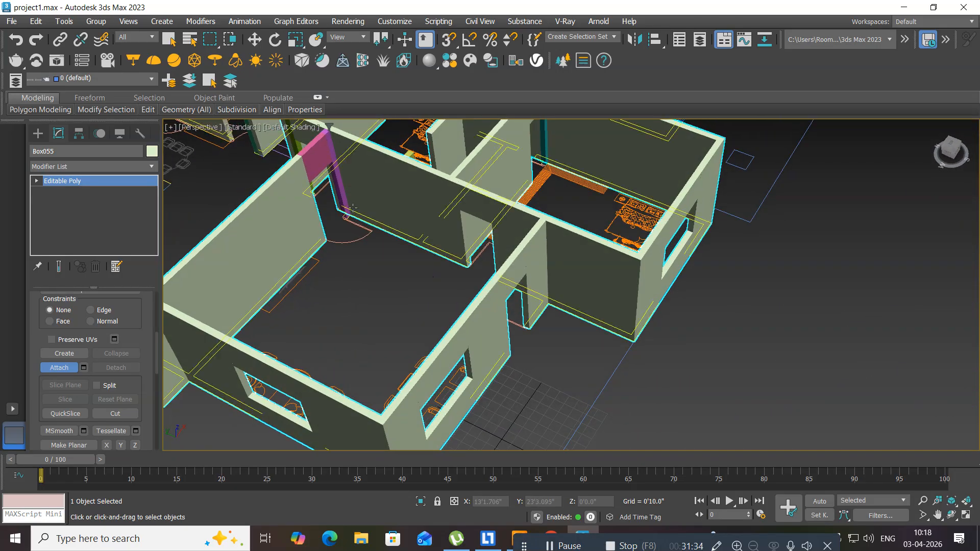
pyautogui.click(332, 163)
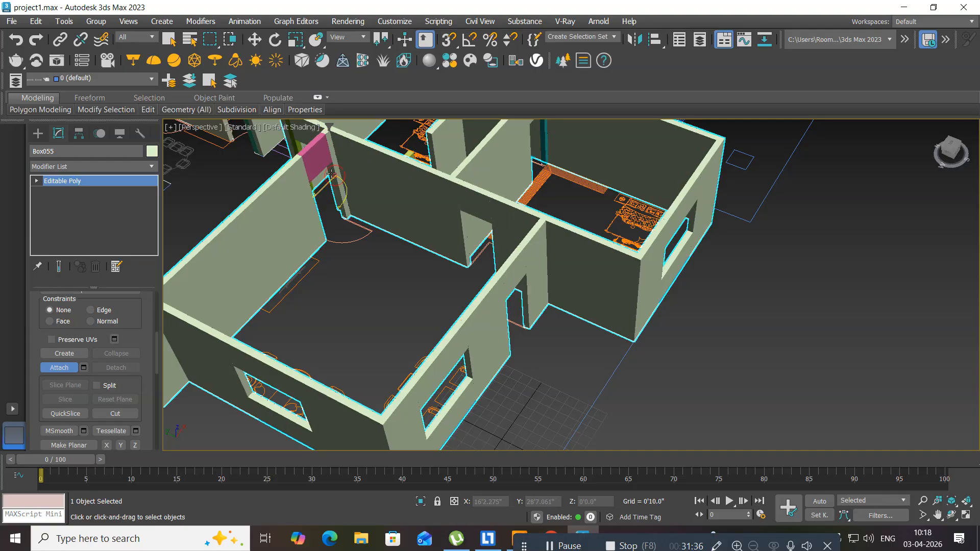
pyautogui.click(319, 165)
# Step: Attach the end room's green panels above and below the window and its pink corner wall
pyautogui.keyDown('alt'); pyautogui.moveTo(510, 256); pyautogui.dragTo(362, 227, button='middle'); pyautogui.keyUp('alt')
pyautogui.scroll(3, 336, 196)
pyautogui.moveTo(300, 249); pyautogui.dragTo(504, 292, button='middle')
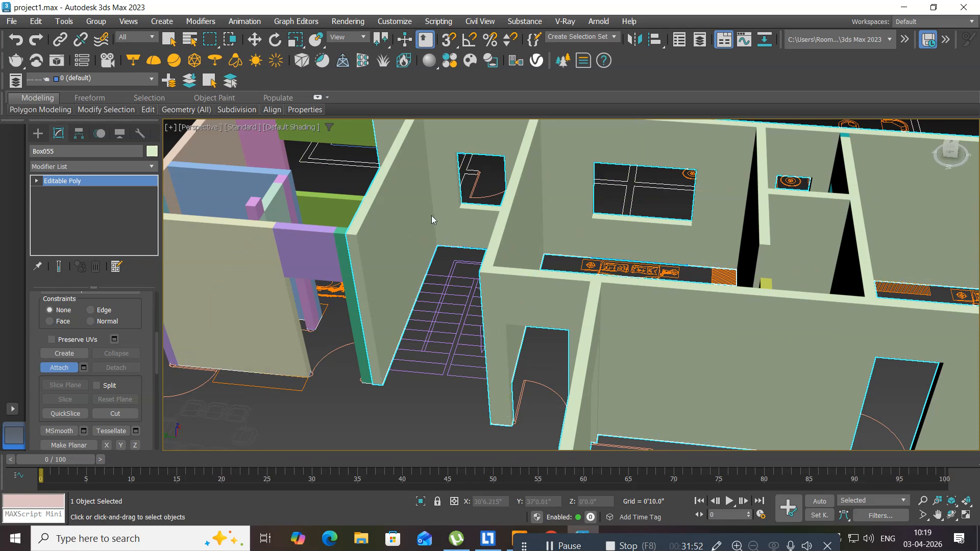
pyautogui.moveTo(422, 222); pyautogui.dragTo(458, 319, button='middle')
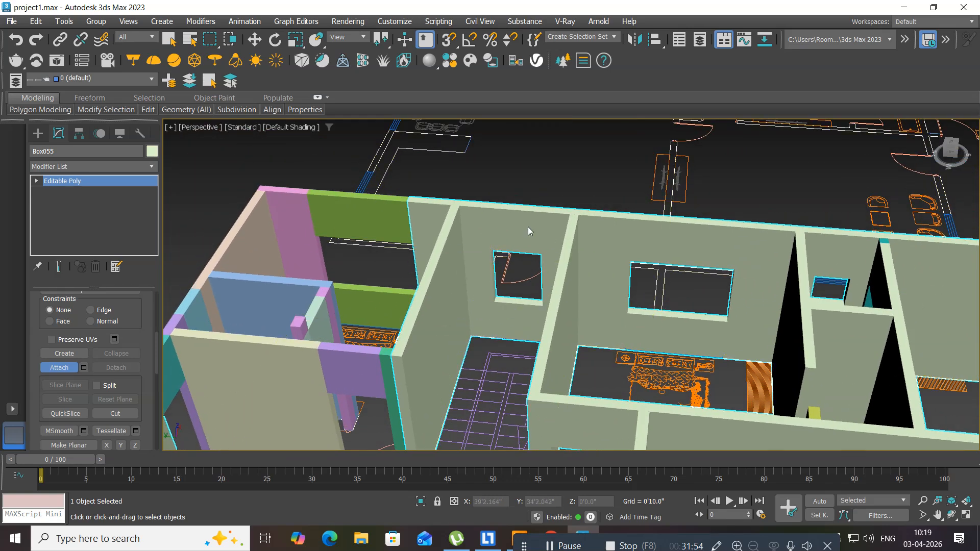
pyautogui.click(380, 201)
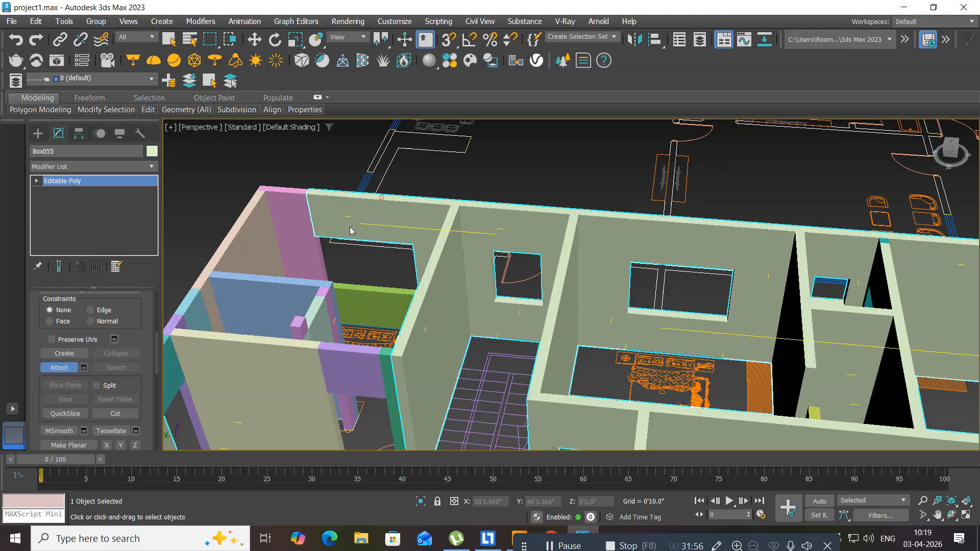
pyautogui.click(298, 211)
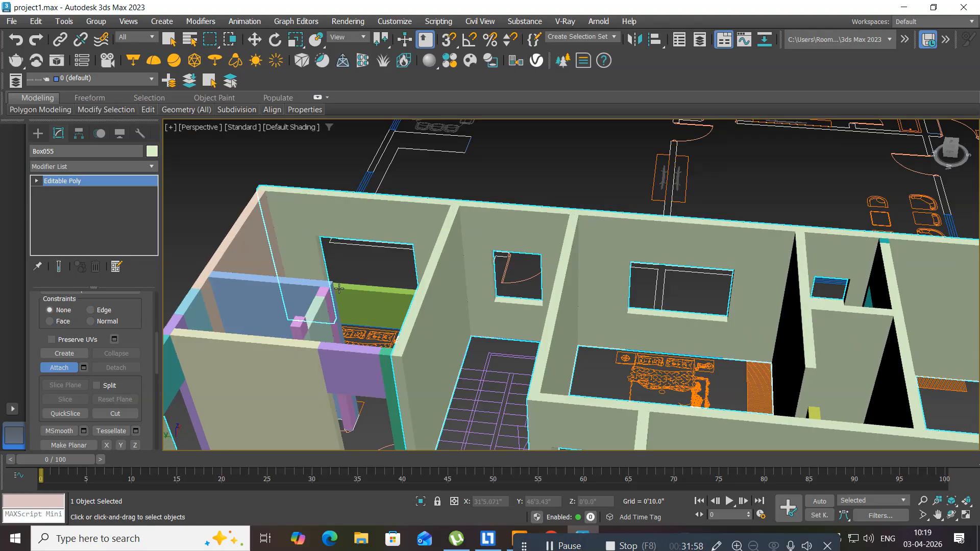
pyautogui.click(363, 300)
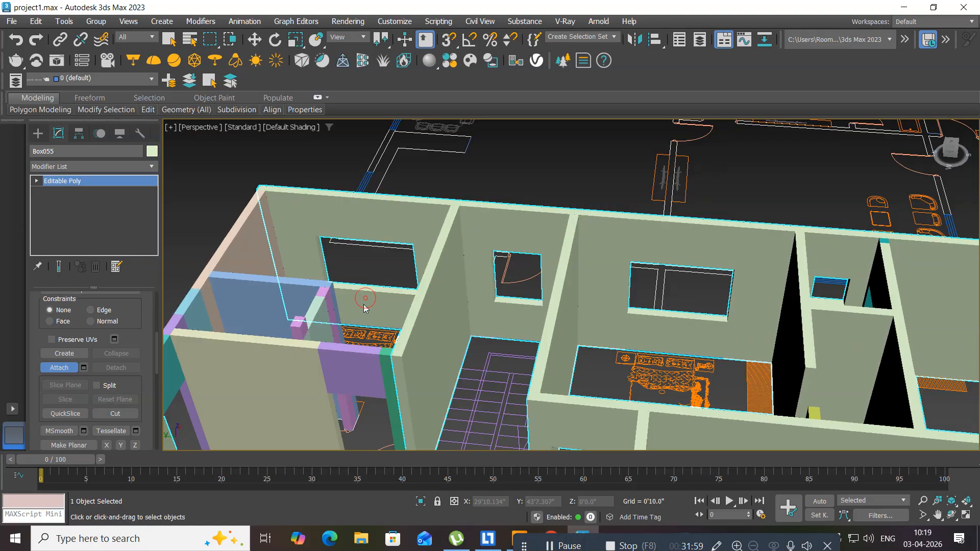
# Step: Attach the end room's peach outer wall, the blue partition and the light blue wall piece
pyautogui.click(246, 240)
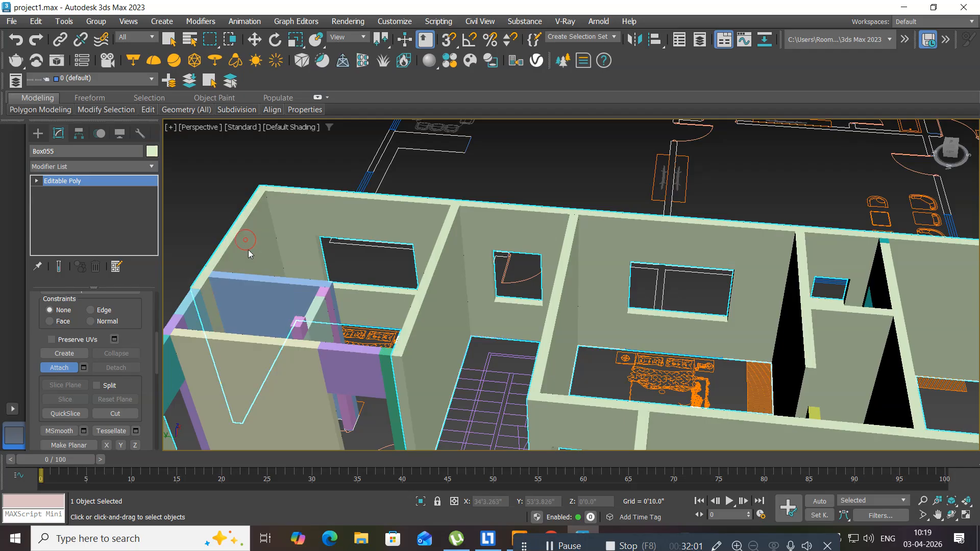
pyautogui.click(265, 287)
pyautogui.moveTo(277, 317); pyautogui.dragTo(335, 262, button='middle')
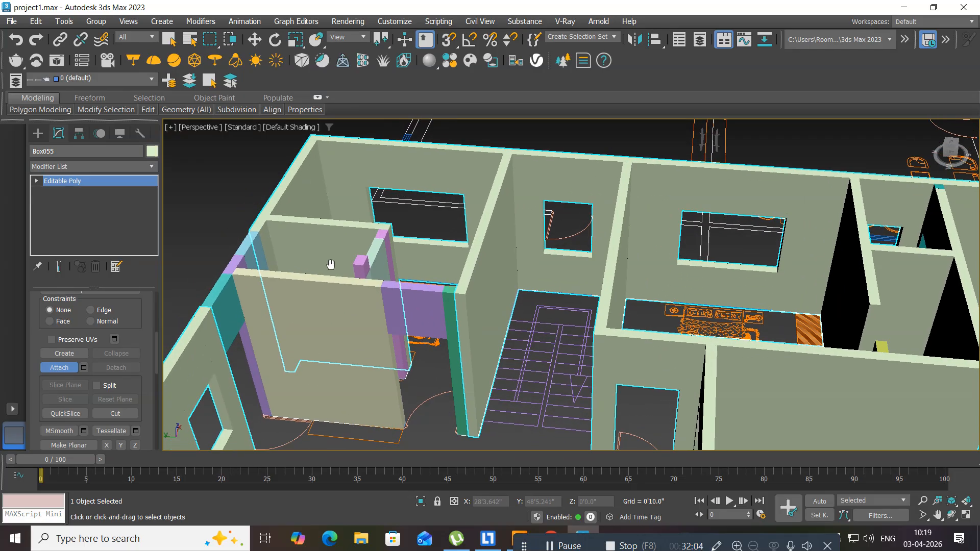
pyautogui.click(251, 251)
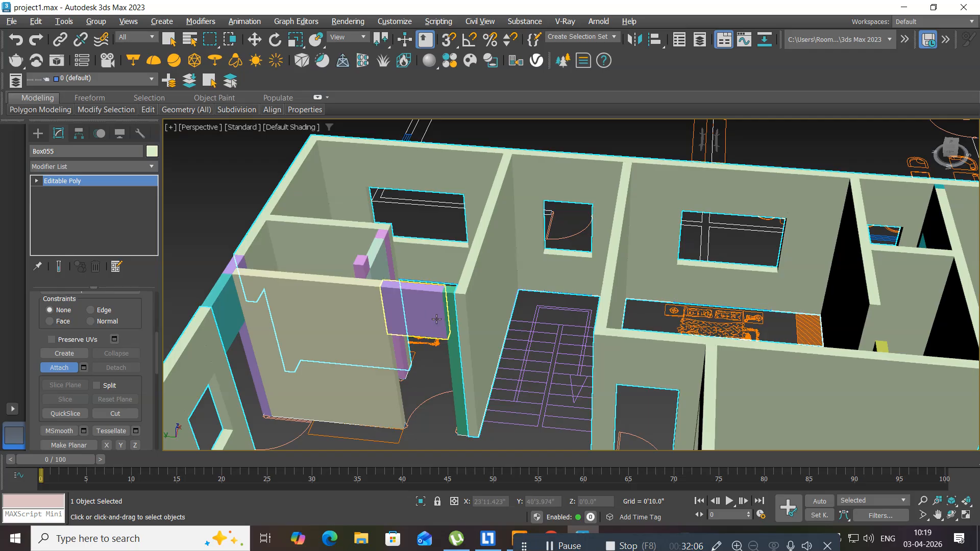
# Step: Examine the mint lintel, the small pink block and the neighbouring wall pieces around the toilet doorway
pyautogui.scroll(5, 354, 341)
pyautogui.keyDown('alt'); pyautogui.moveTo(353, 342); pyautogui.dragTo(377, 337, button='middle'); pyautogui.keyUp('alt')
pyautogui.moveTo(592, 258); pyautogui.dragTo(338, 317, button='middle')
pyautogui.scroll(2, 336, 261)
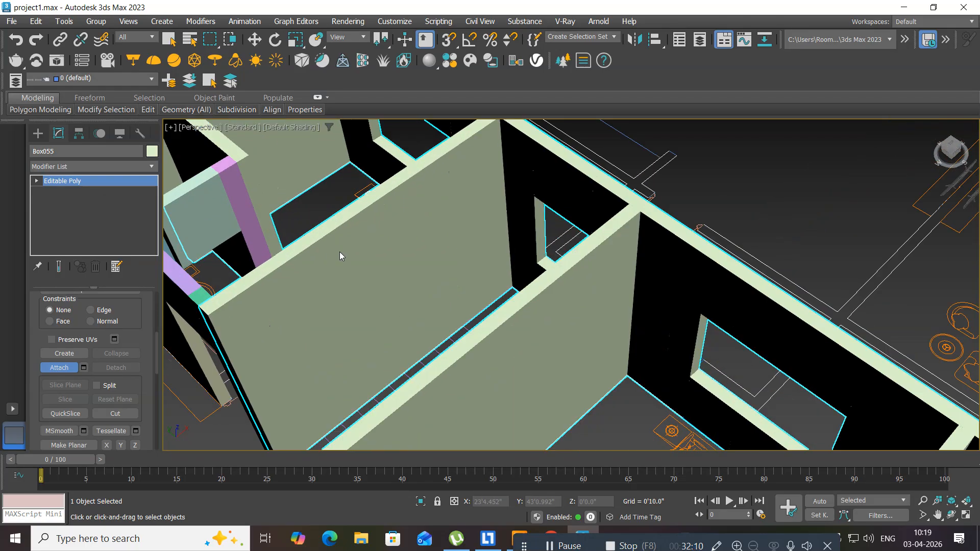
pyautogui.moveTo(339, 219); pyautogui.dragTo(389, 189, button='middle')
pyautogui.moveTo(730, 255); pyautogui.dragTo(536, 269, button='middle')
pyautogui.scroll(3, 499, 319)
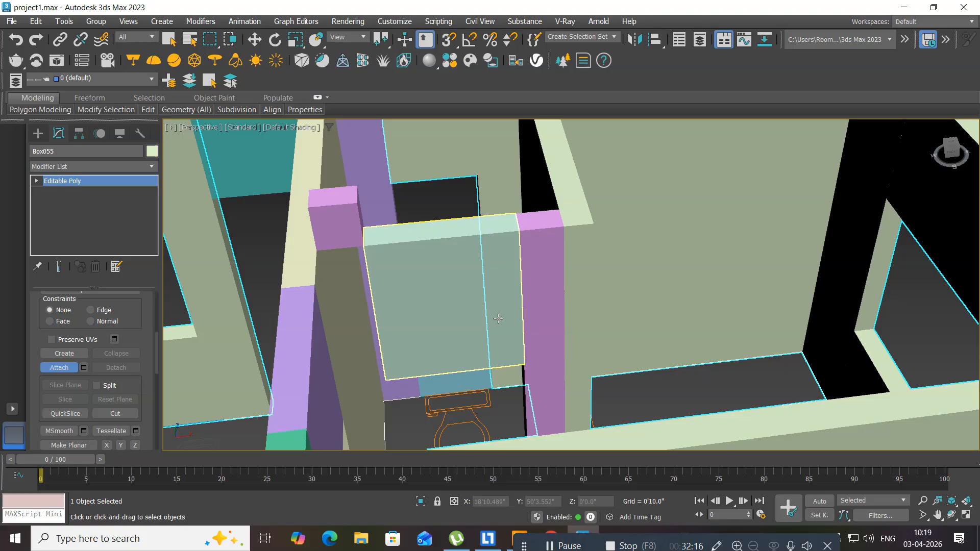
pyautogui.scroll(-5, 488, 322)
pyautogui.scroll(6, 477, 317)
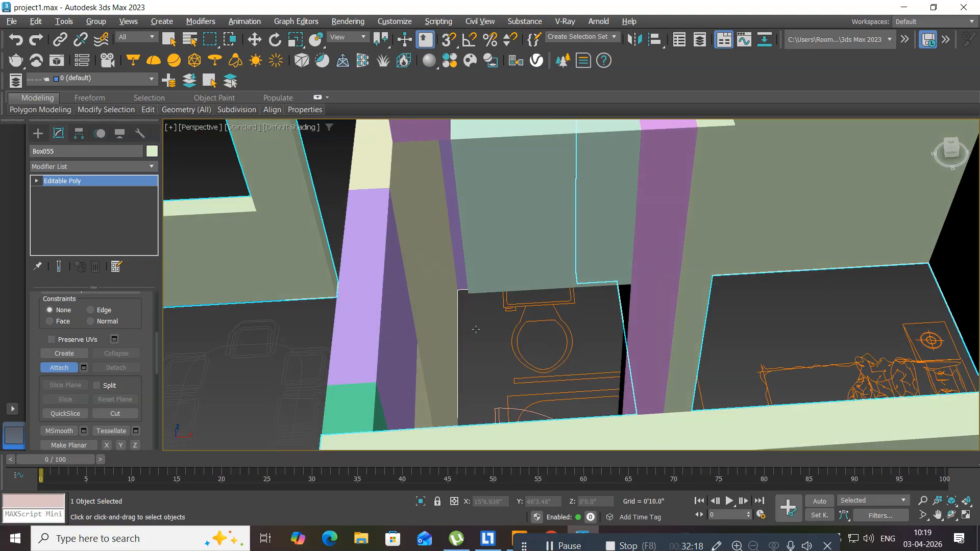
pyautogui.moveTo(477, 297); pyautogui.dragTo(444, 325, button='middle')
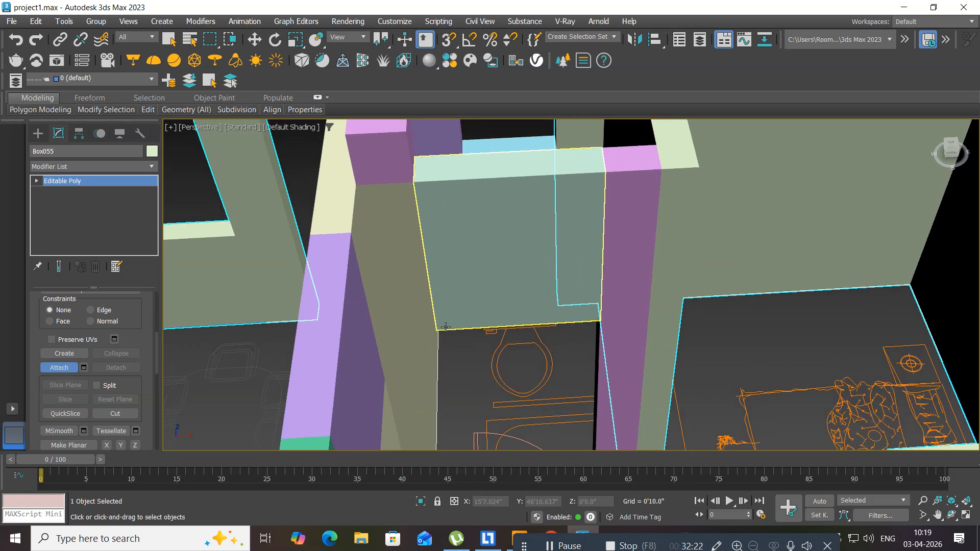
# Step: Stop attaching and set the Z position of the small pink block beside the toilet's mint lintel to 0
pyautogui.click(57, 368)
pyautogui.press('w')
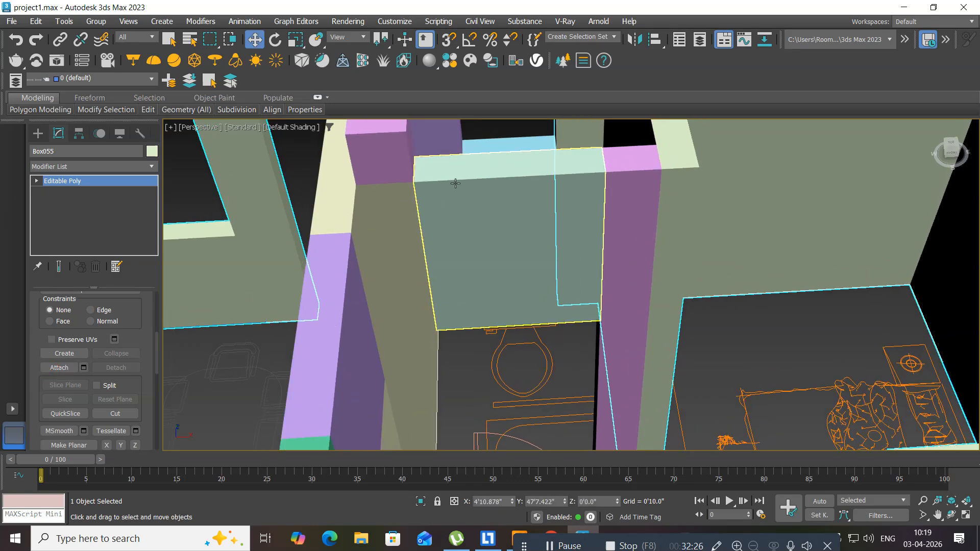
pyautogui.click(386, 166)
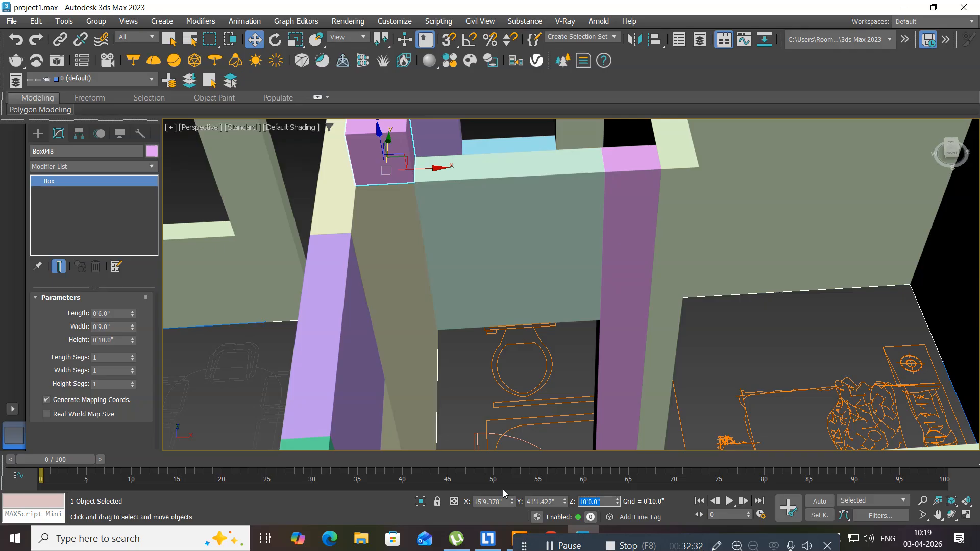
pyautogui.write('0')
pyautogui.press('Return')
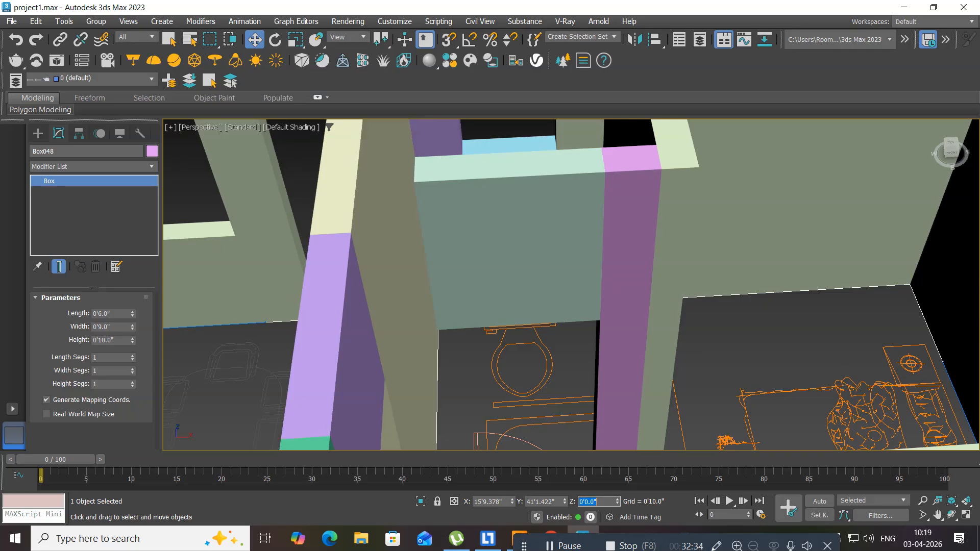
# Step: Set the height of the small pink block beside the toilet's mint lintel to 10'
pyautogui.doubleClick(120, 340)
pyautogui.write("10'")
pyautogui.press('Return')
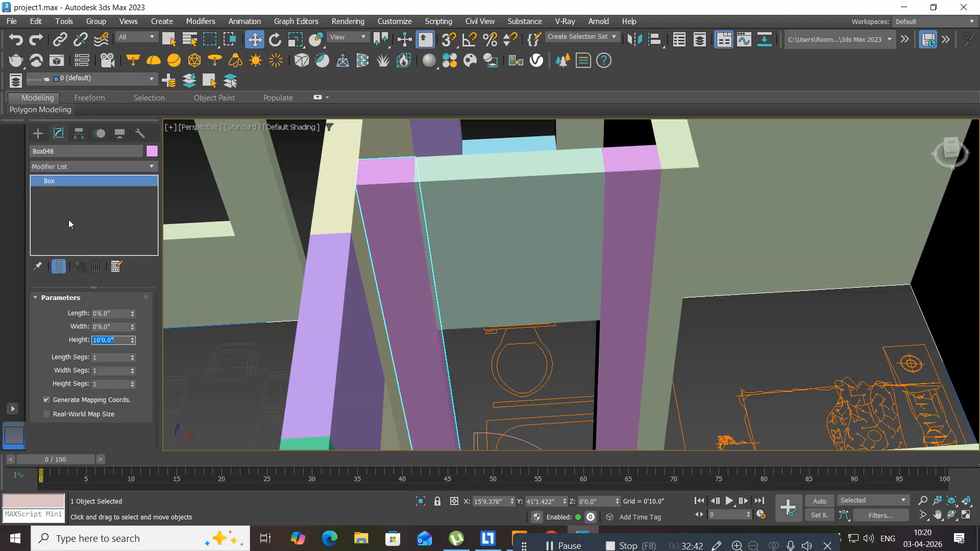
# Step: Attach the toilet's pink pillars, the mint lintel, the purple wall piece and the light blue piece below the window to the wall mesh
pyautogui.scroll(-6, 299, 189)
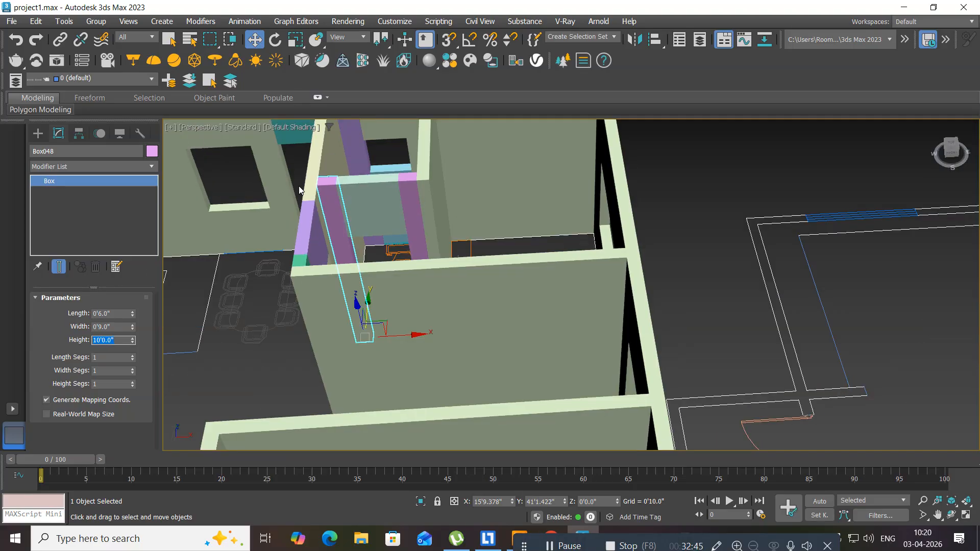
pyautogui.moveTo(298, 186); pyautogui.dragTo(320, 267, button='middle')
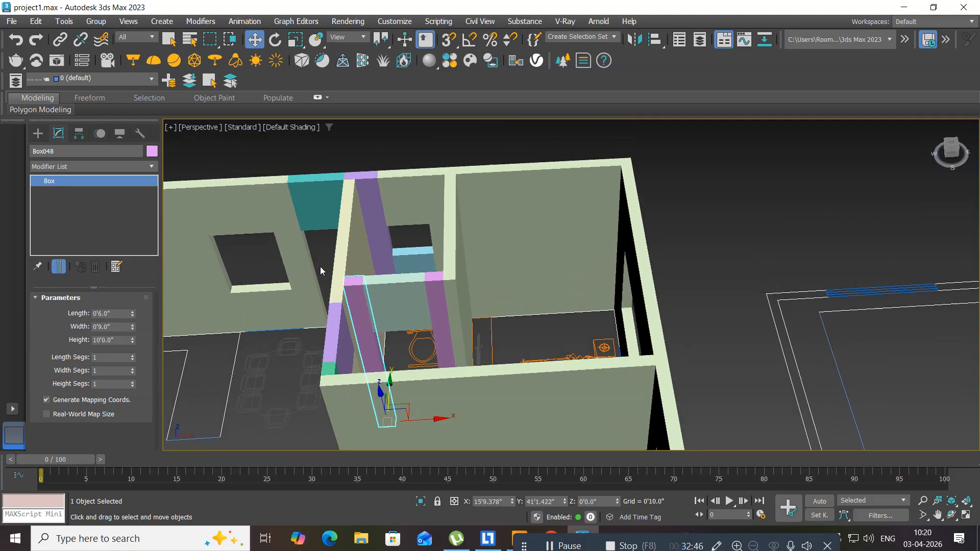
pyautogui.click(499, 183)
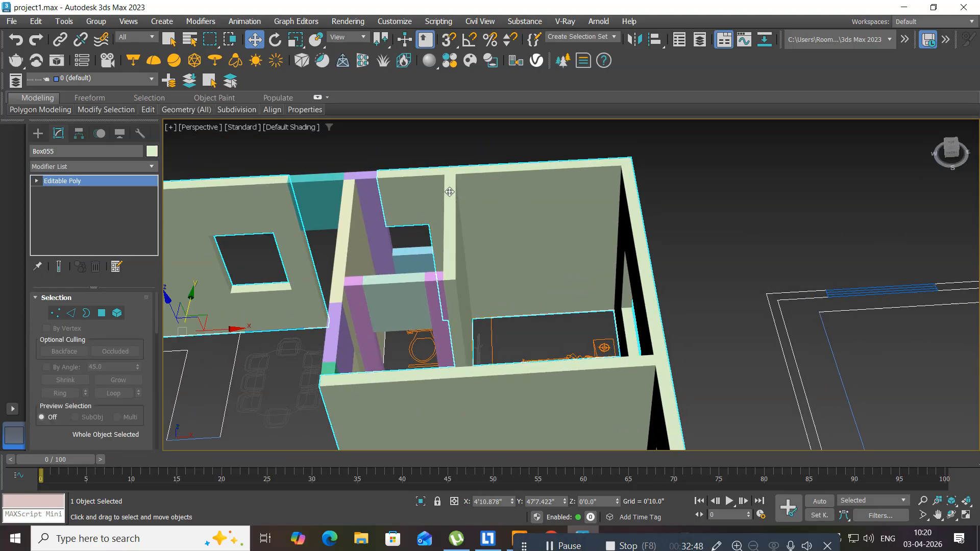
pyautogui.moveTo(122, 333); pyautogui.dragTo(101, 164)
pyautogui.click(59, 358)
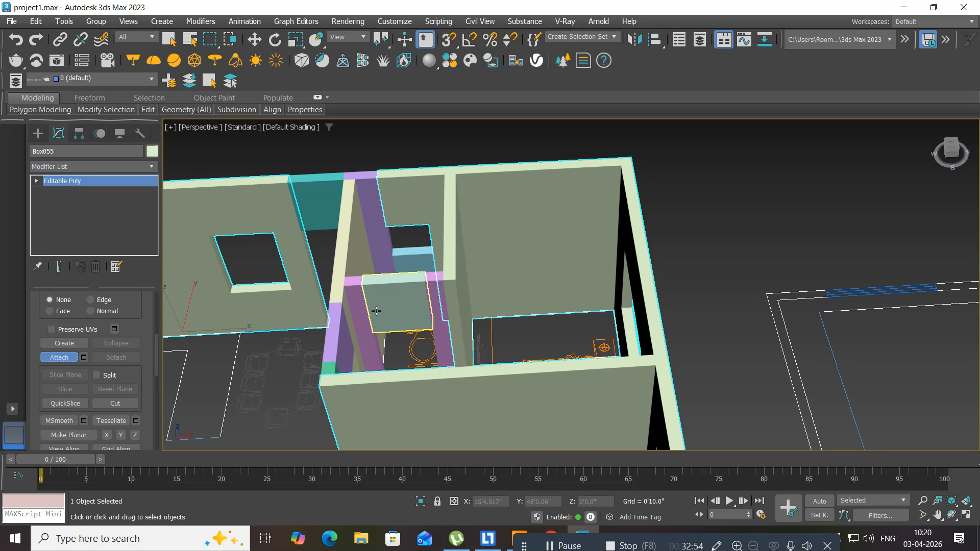
pyautogui.click(357, 304)
pyautogui.click(377, 298)
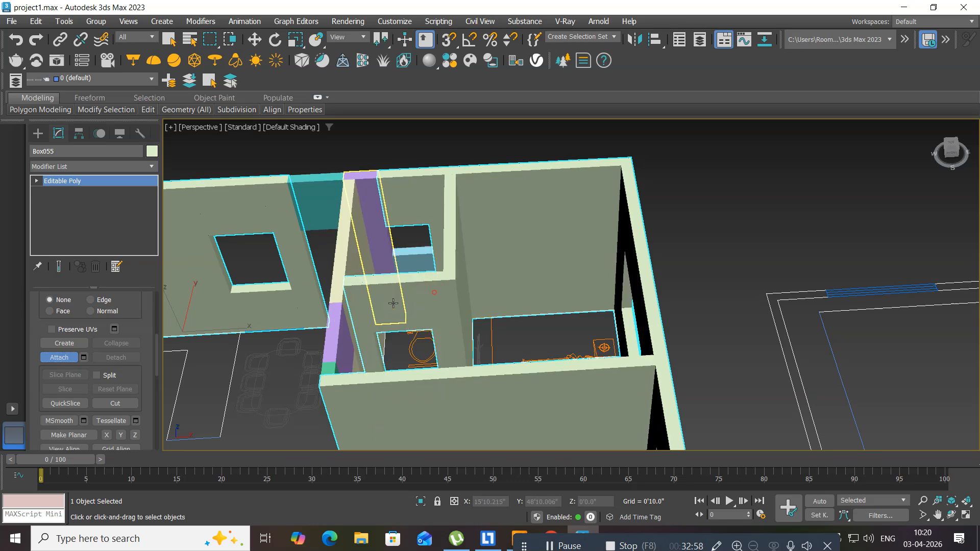
pyautogui.click(361, 204)
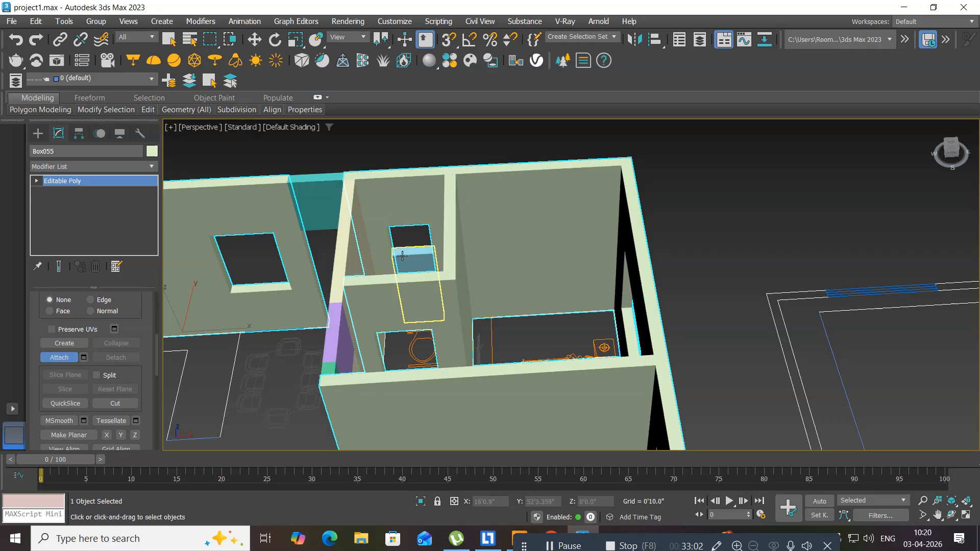
# Step: Attach the purple lintel, the adjoining green wall end and the teal panel above the outer doorway to the wall mesh
pyautogui.moveTo(329, 247); pyautogui.dragTo(374, 215, button='middle')
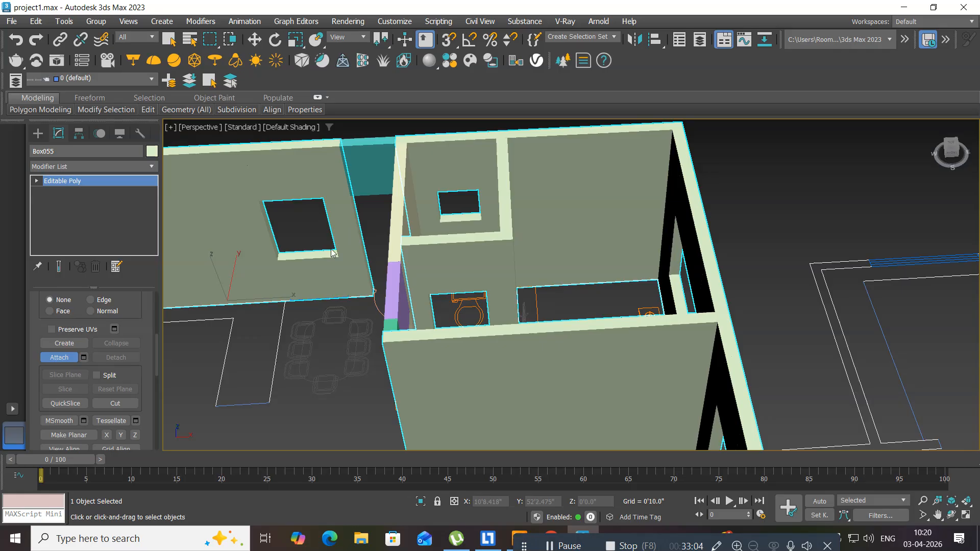
pyautogui.keyDown('alt'); pyautogui.moveTo(289, 314); pyautogui.dragTo(319, 306, button='middle'); pyautogui.keyUp('alt')
pyautogui.moveTo(249, 317); pyautogui.dragTo(547, 148, button='middle')
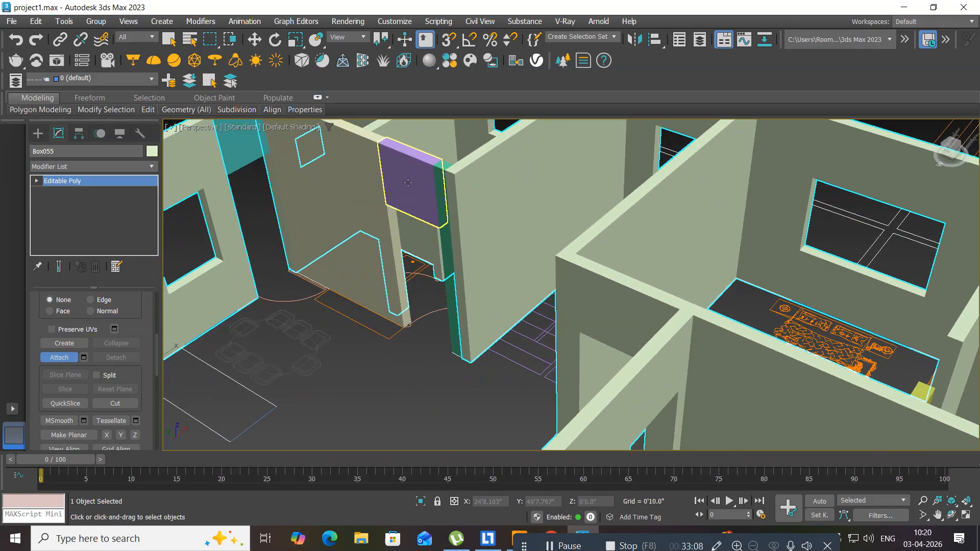
pyautogui.click(411, 189)
pyautogui.click(443, 211)
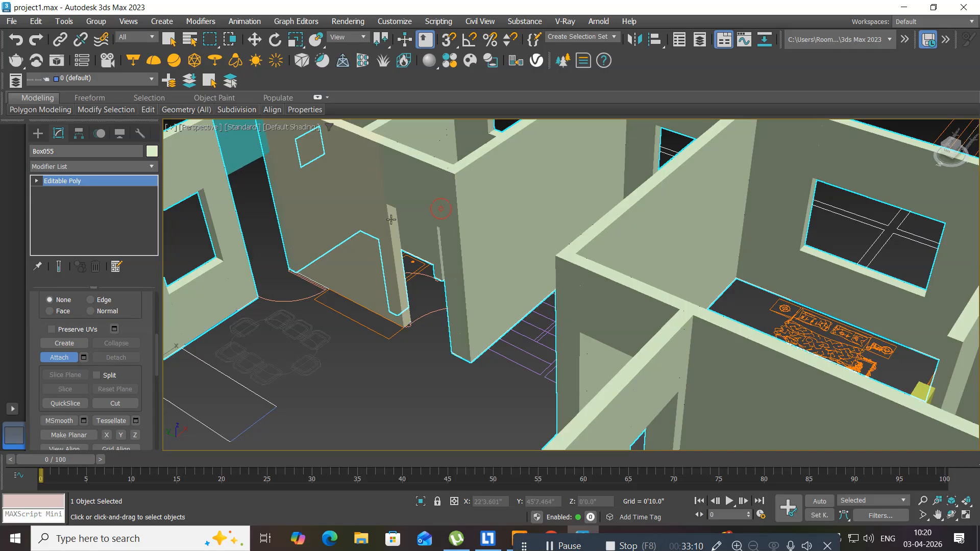
pyautogui.scroll(-4, 359, 199)
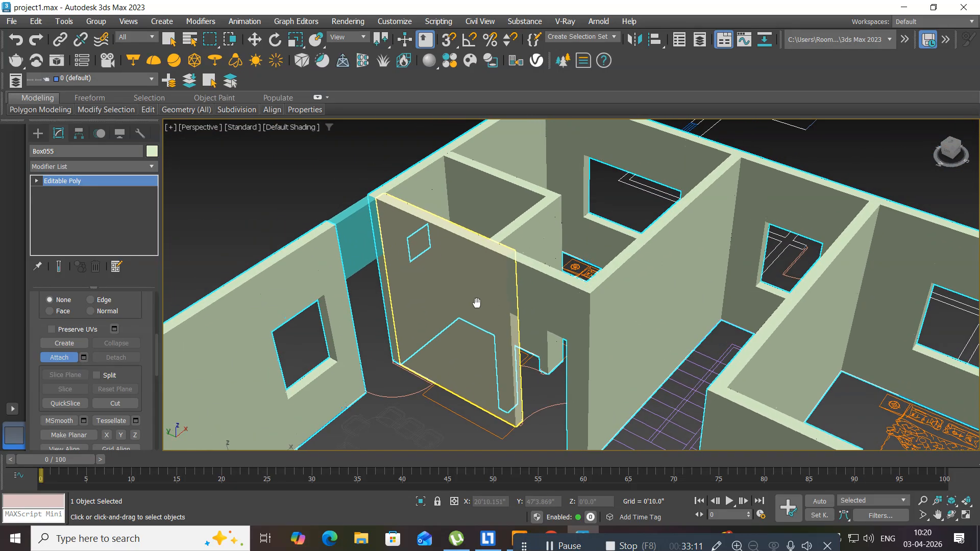
pyautogui.click(368, 243)
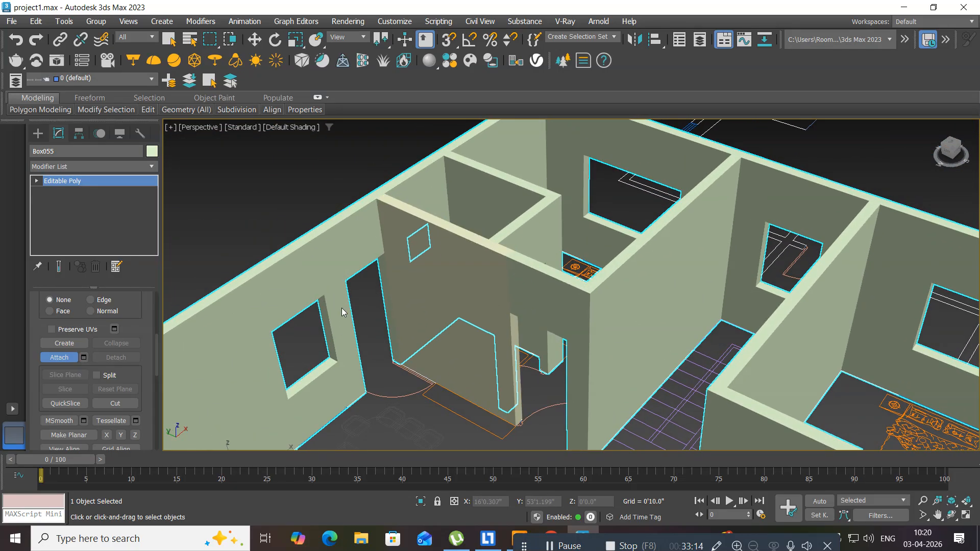
# Step: Examine the whole house from several sides for wall pieces not yet attached, and stop attaching
pyautogui.scroll(-5, 343, 313)
pyautogui.keyDown('alt'); pyautogui.moveTo(342, 312); pyautogui.dragTo(307, 266, button='middle'); pyautogui.keyUp('alt')
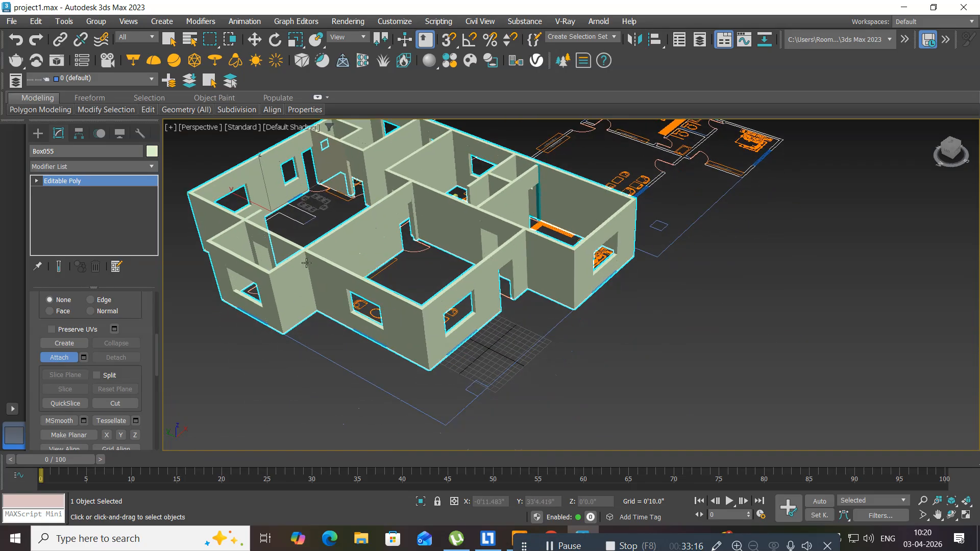
pyautogui.scroll(5, 282, 245)
pyautogui.click(277, 234)
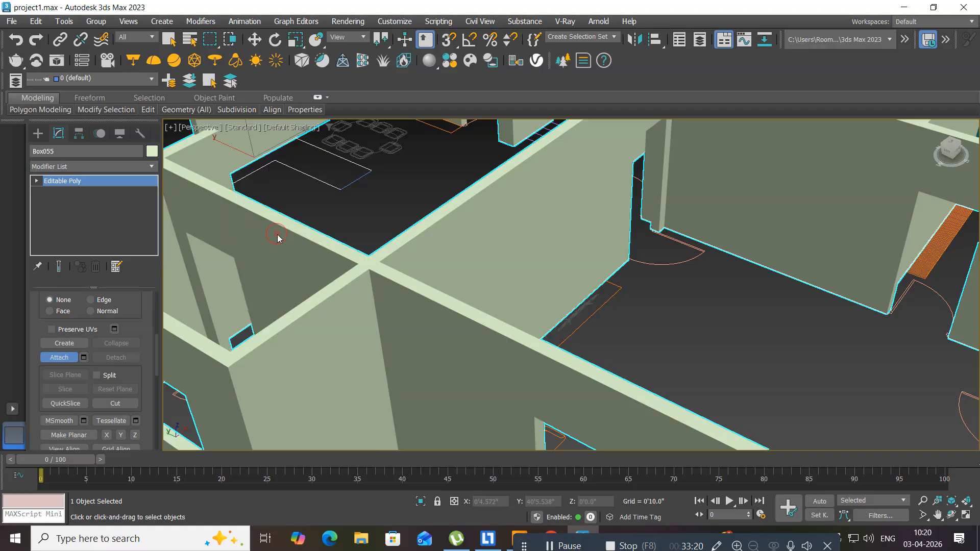
pyautogui.scroll(-8, 320, 269)
pyautogui.keyDown('alt'); pyautogui.moveTo(326, 291); pyautogui.dragTo(317, 274, button='middle'); pyautogui.keyUp('alt')
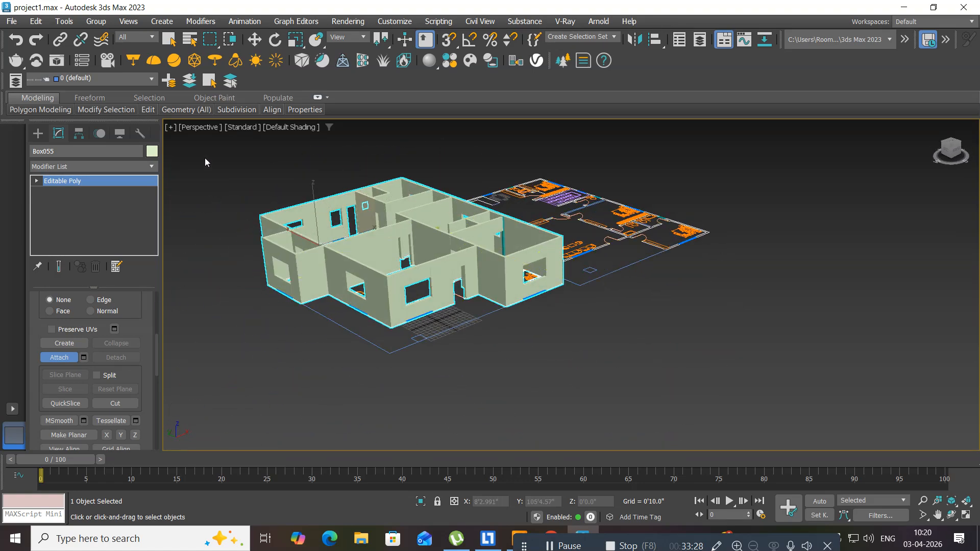
pyautogui.click(256, 40)
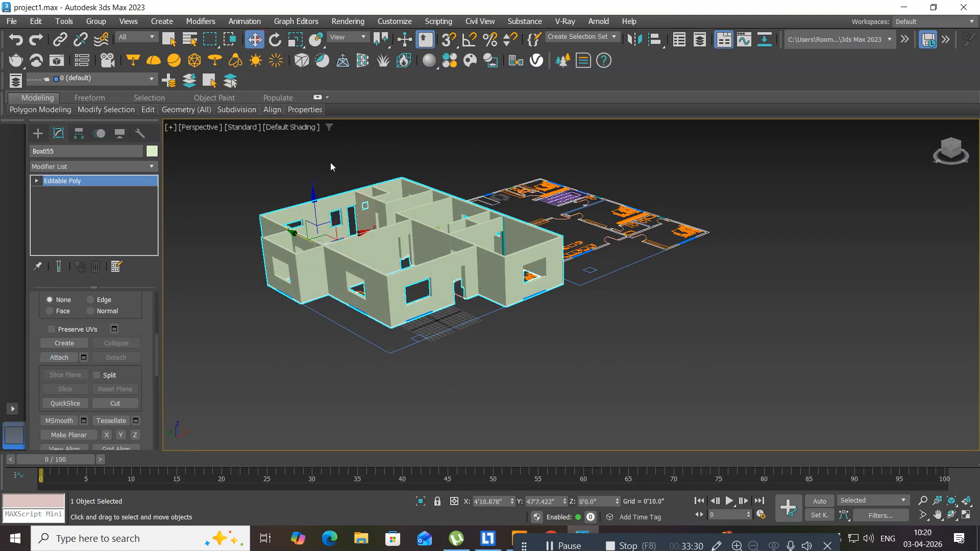
pyautogui.scroll(10, 399, 259)
pyautogui.moveTo(310, 257); pyautogui.dragTo(411, 291, button='middle')
pyautogui.scroll(-10, 426, 266)
pyautogui.moveTo(375, 328); pyautogui.dragTo(409, 324, button='middle')
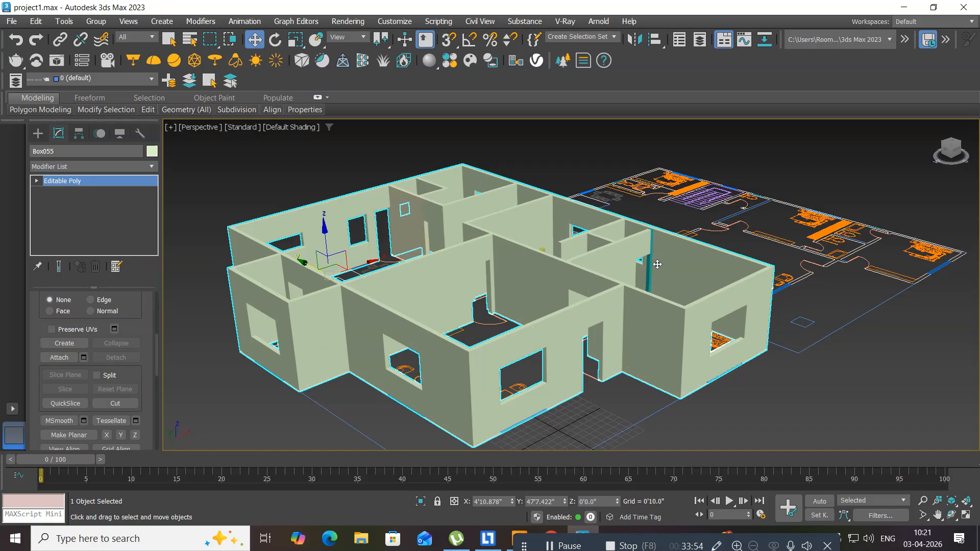
# Step: Attach the teal wall strip beside the end room's inner doorway to the wall mesh, and leave Attach
pyautogui.scroll(6, 657, 262)
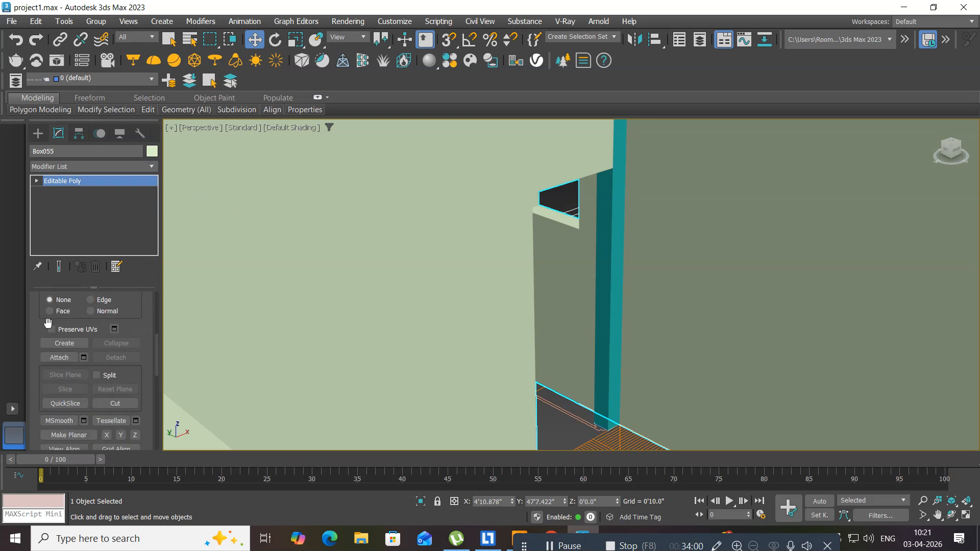
pyautogui.click(58, 358)
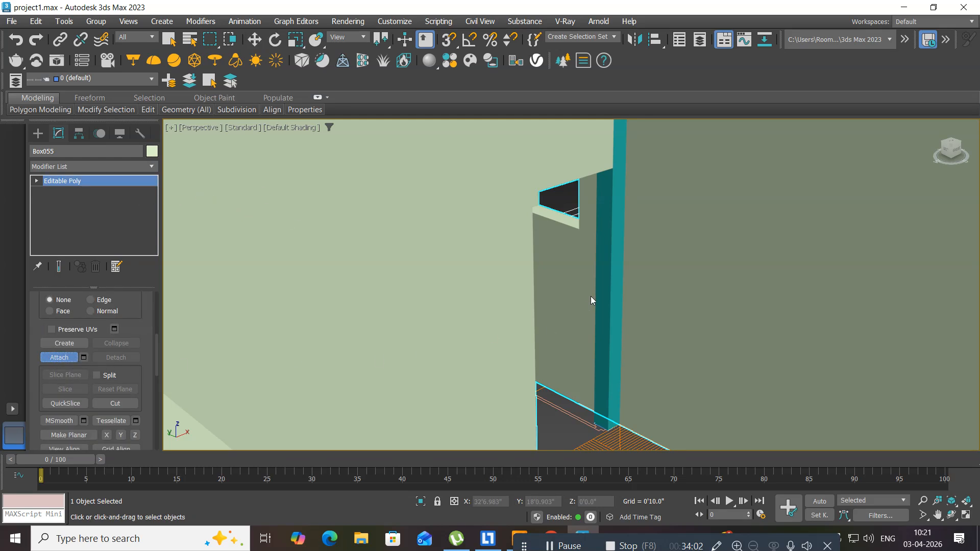
pyautogui.click(600, 282)
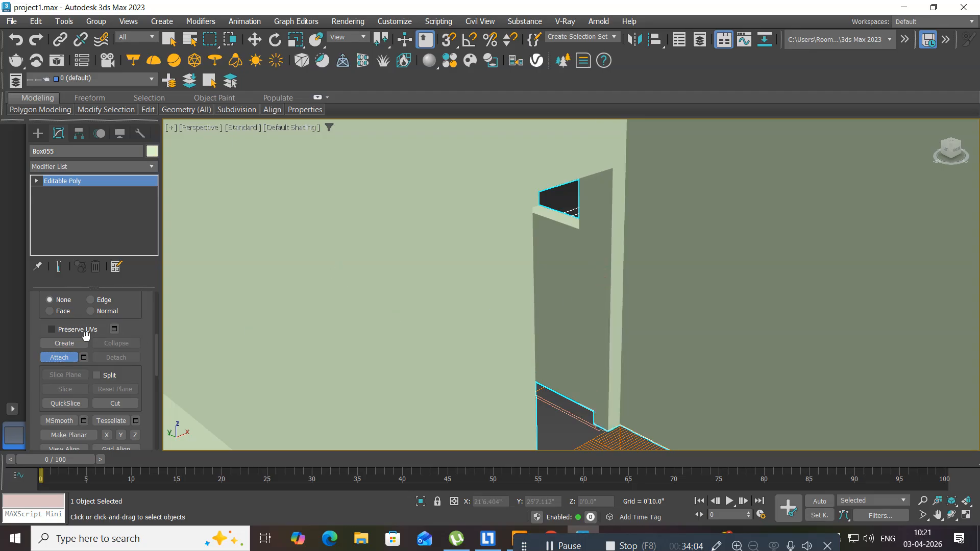
pyautogui.press('w')
pyautogui.scroll(-10, 451, 243)
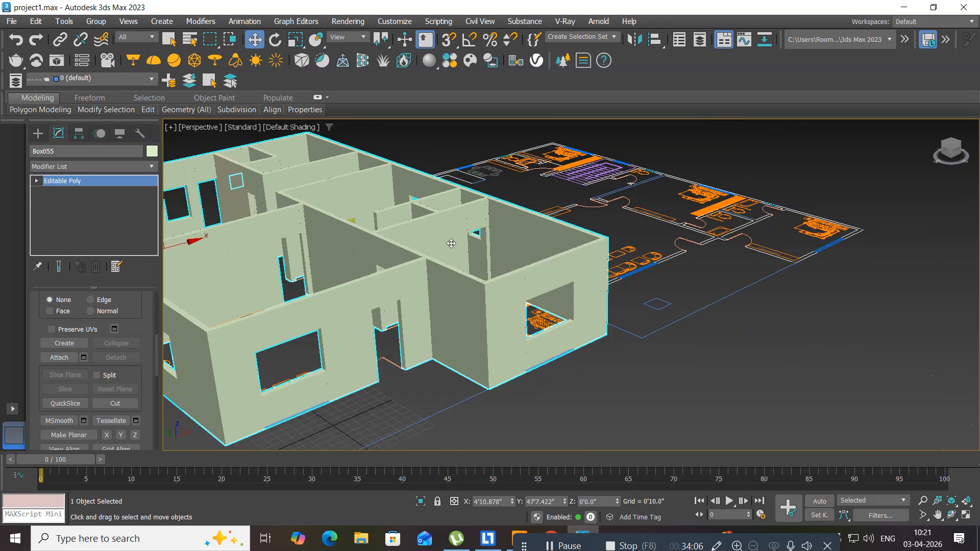
# Step: Attach the beige wall beside the toilet and outer doorway to the wall mesh, and leave Attach
pyautogui.scroll(5, 434, 245)
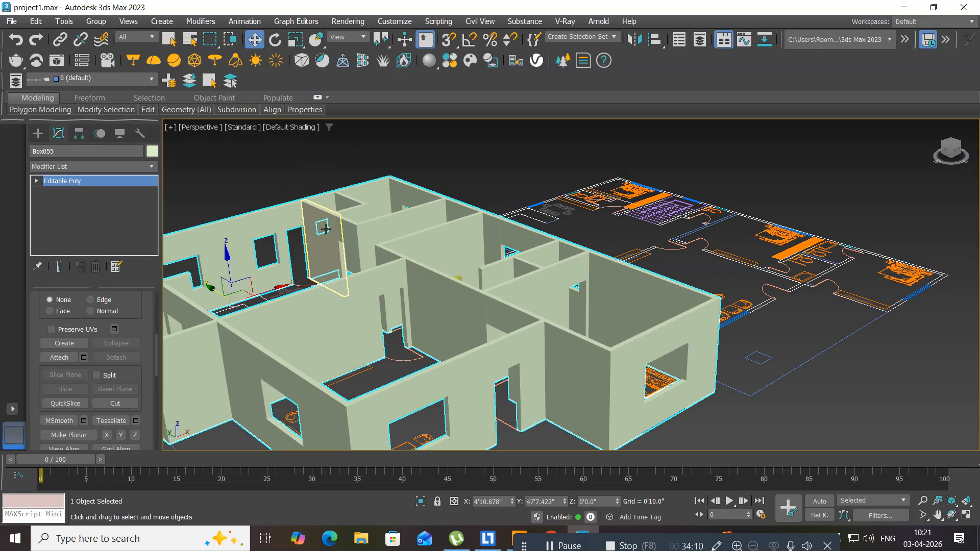
pyautogui.scroll(3, 326, 228)
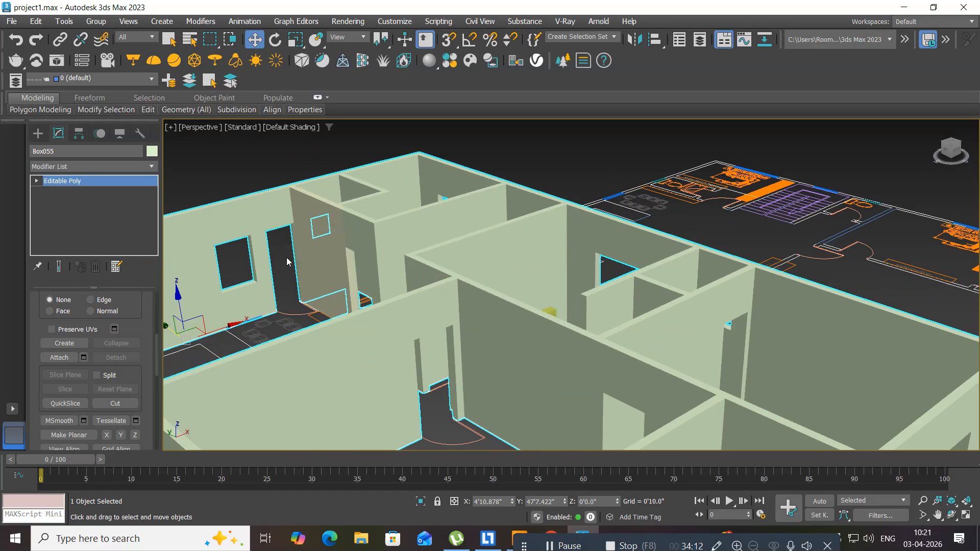
pyautogui.click(61, 358)
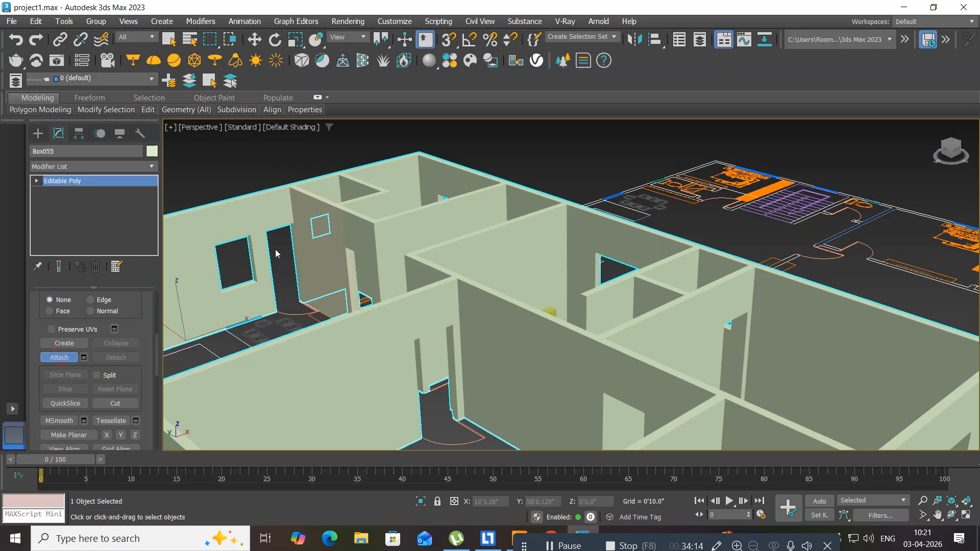
pyautogui.click(55, 359)
pyautogui.moveTo(320, 329); pyautogui.dragTo(407, 269, button='middle')
pyautogui.scroll(-5, 407, 270)
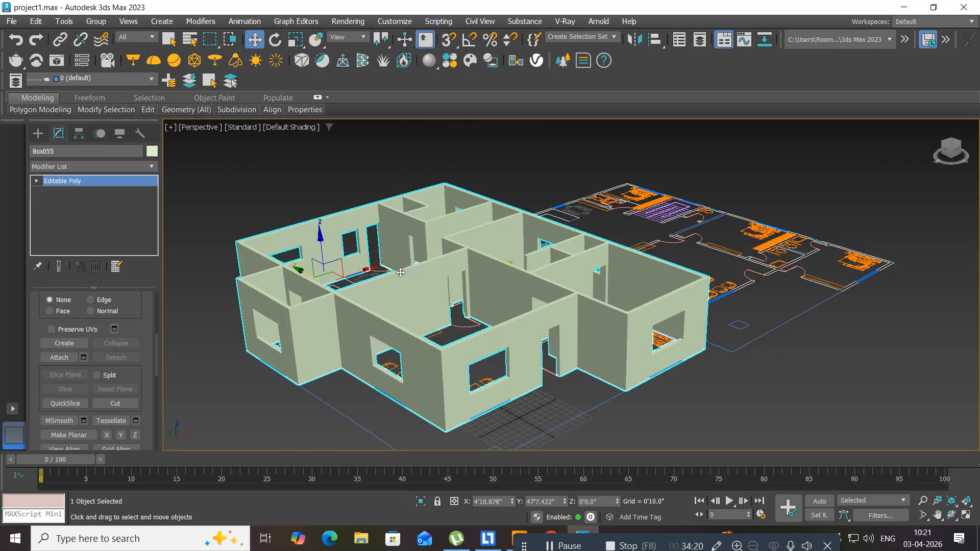
# Step: Attach the yellow block beside the bathroom passage's doorway to the wall mesh, and leave Attach
pyautogui.keyDown('alt'); pyautogui.moveTo(412, 219); pyautogui.dragTo(516, 237, button='middle'); pyautogui.keyUp('alt')
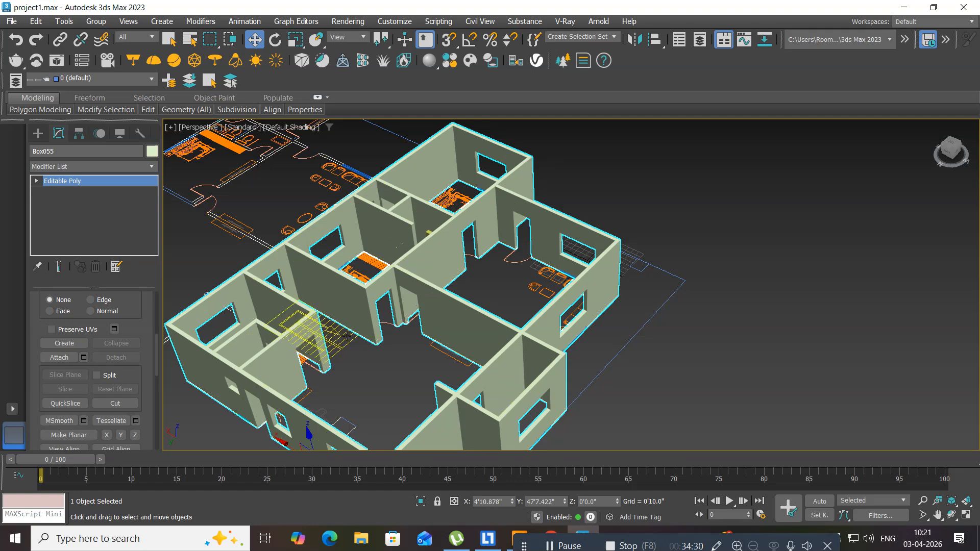
pyautogui.moveTo(298, 377); pyautogui.dragTo(476, 255, button='middle')
pyautogui.keyDown('alt'); pyautogui.moveTo(522, 218); pyautogui.dragTo(494, 282, button='middle'); pyautogui.keyUp('alt')
pyautogui.scroll(5, 501, 276)
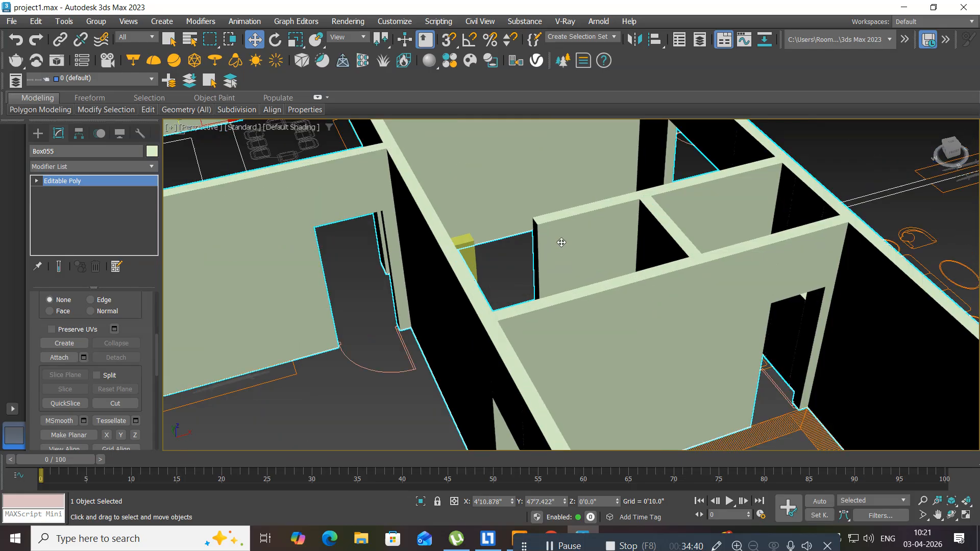
pyautogui.moveTo(388, 264); pyautogui.dragTo(437, 299, button='middle')
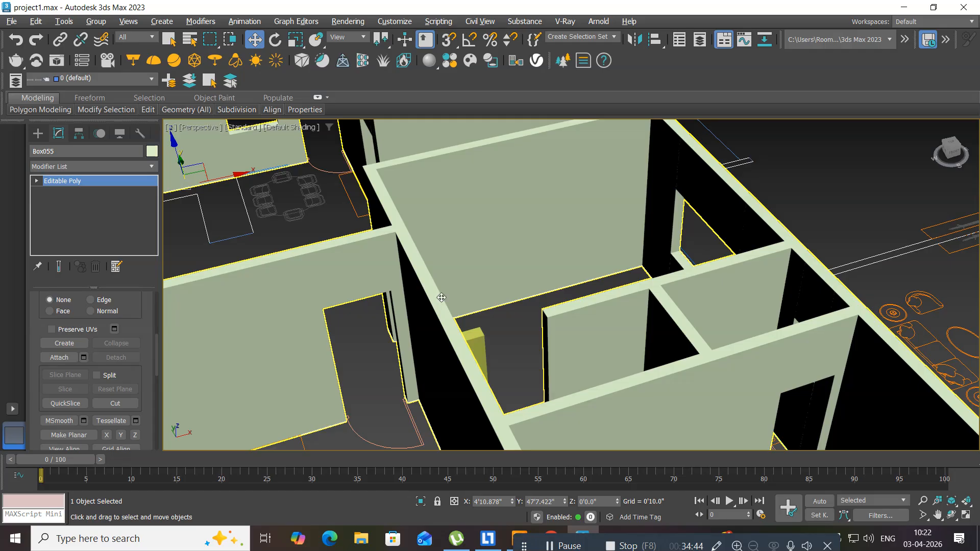
pyautogui.scroll(-5, 437, 321)
pyautogui.moveTo(474, 357); pyautogui.dragTo(466, 207, button='middle')
pyautogui.moveTo(462, 272); pyautogui.dragTo(398, 246, button='middle')
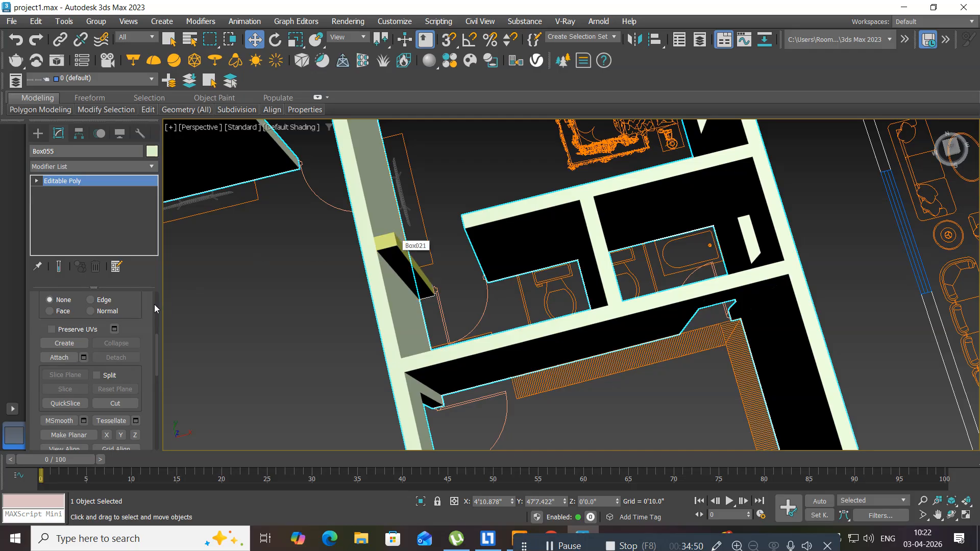
pyautogui.click(61, 357)
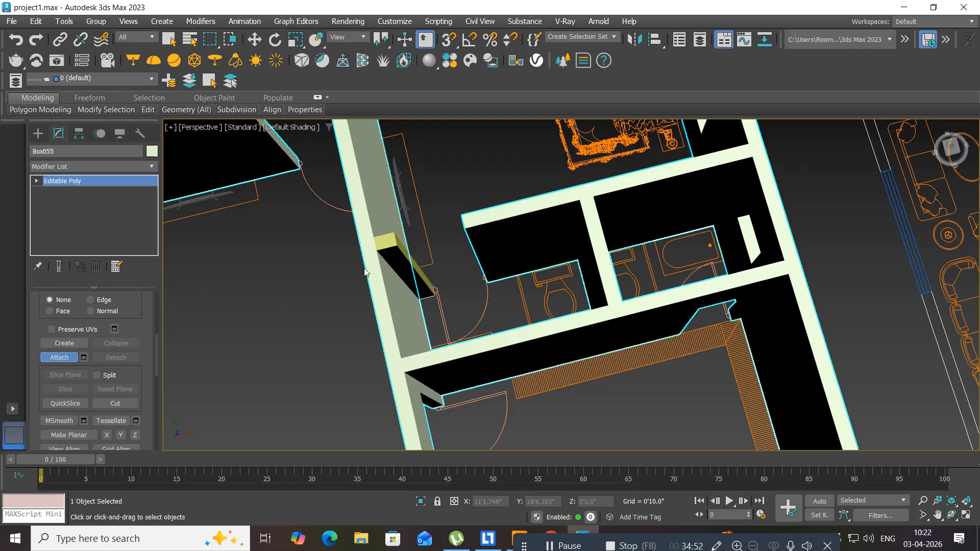
pyautogui.click(381, 246)
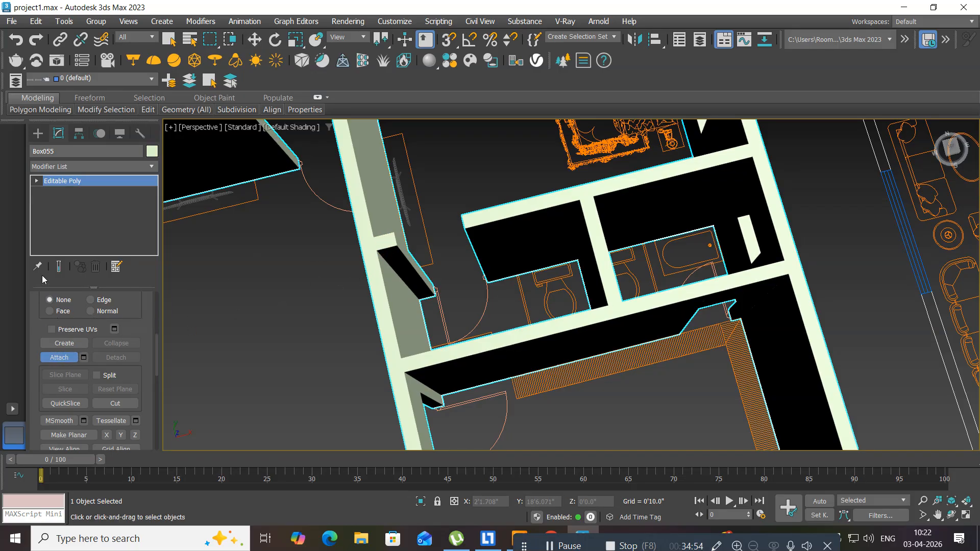
pyautogui.click(59, 357)
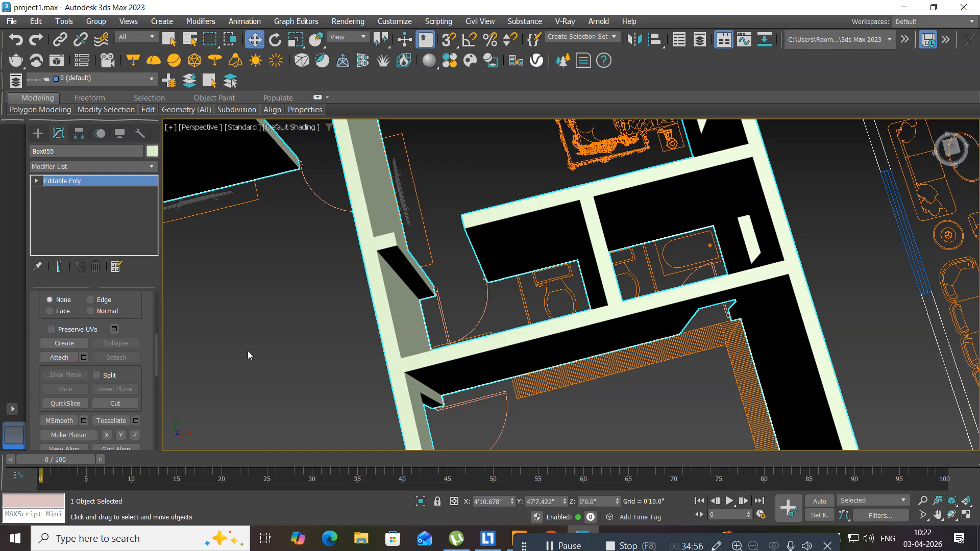
# Step: With 3D snapping on, draw a box 2'6" wide, 6" long and about 10" high across the open bathroom doorway between the wall ends
pyautogui.moveTo(375, 264); pyautogui.dragTo(375, 225, button='middle')
pyautogui.hotkey('alt', 'w')
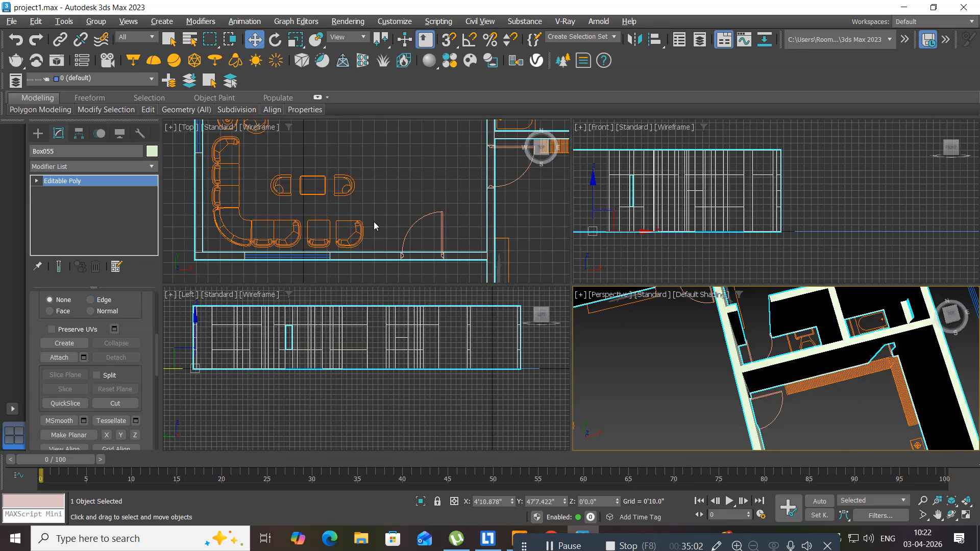
pyautogui.moveTo(326, 164); pyautogui.dragTo(283, 189, button='middle')
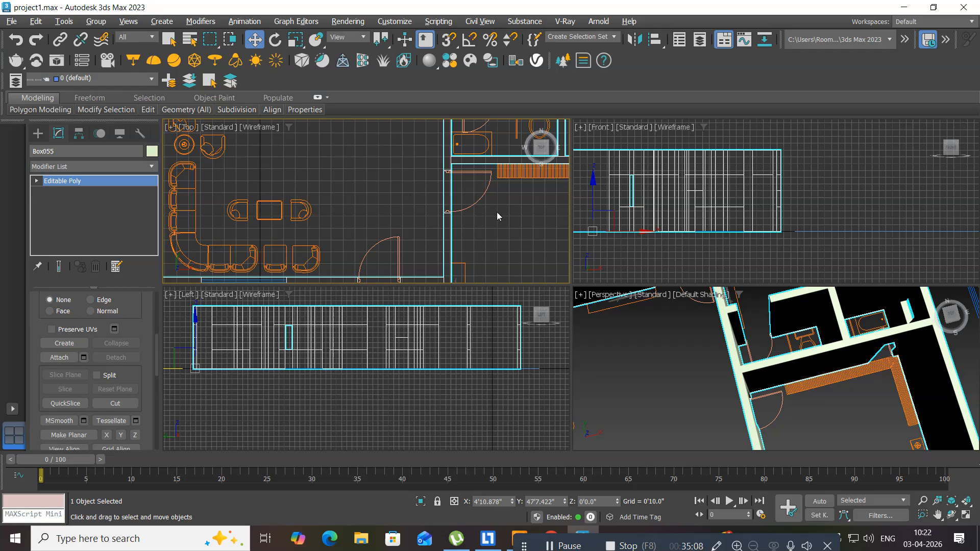
pyautogui.moveTo(497, 212); pyautogui.dragTo(305, 232, button='middle')
pyautogui.scroll(-5, 310, 176)
pyautogui.scroll(6, 310, 193)
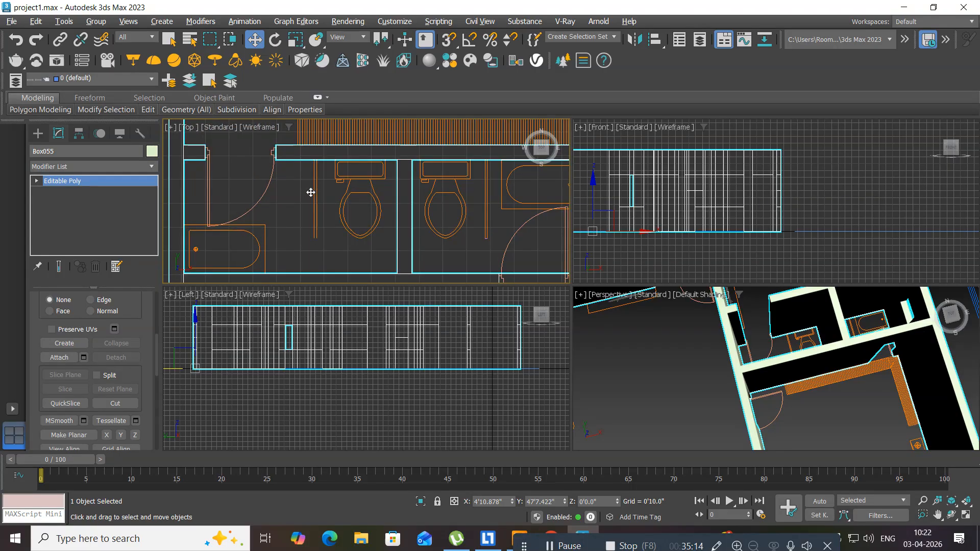
pyautogui.moveTo(260, 178); pyautogui.dragTo(285, 200, button='middle')
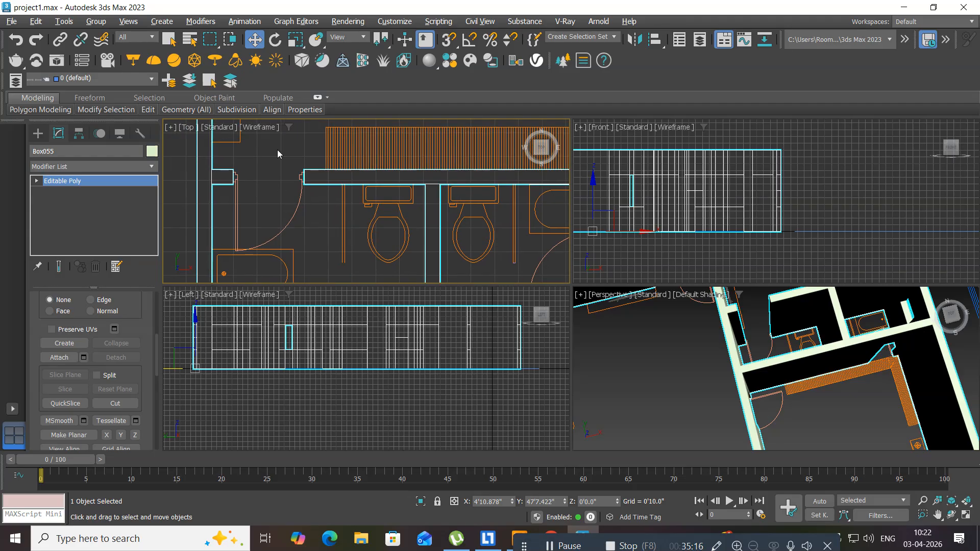
pyautogui.click(49, 182)
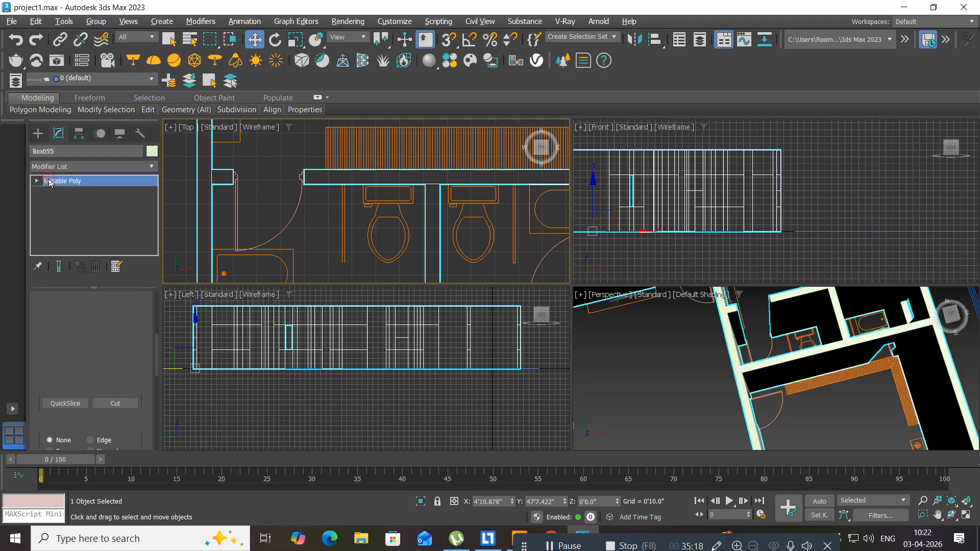
pyautogui.press('1')
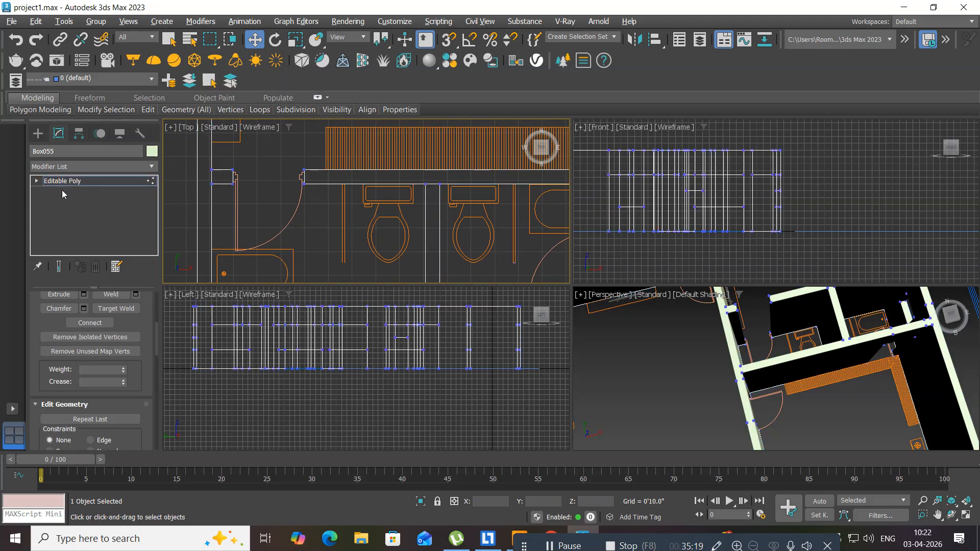
pyautogui.click(39, 134)
pyautogui.click(49, 214)
pyautogui.scroll(5, 320, 217)
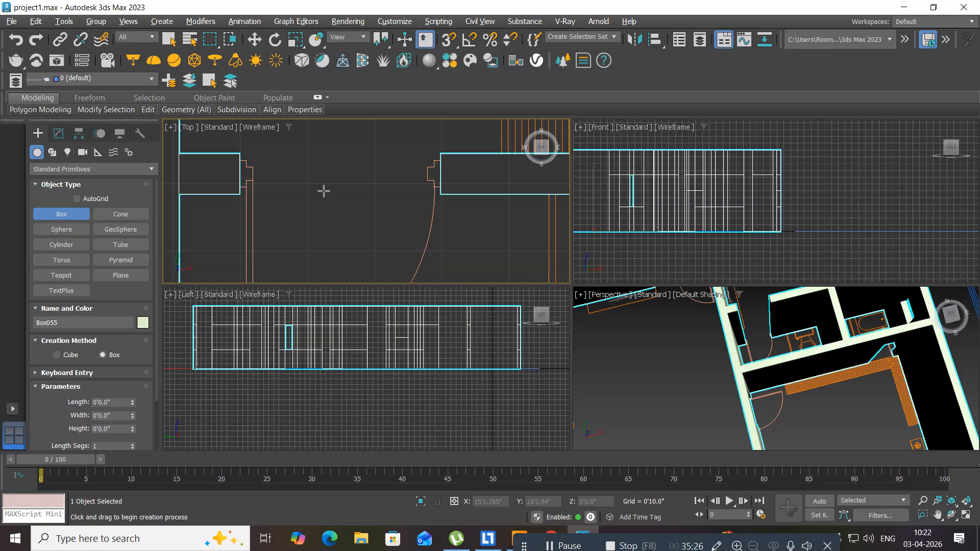
pyautogui.click(450, 39)
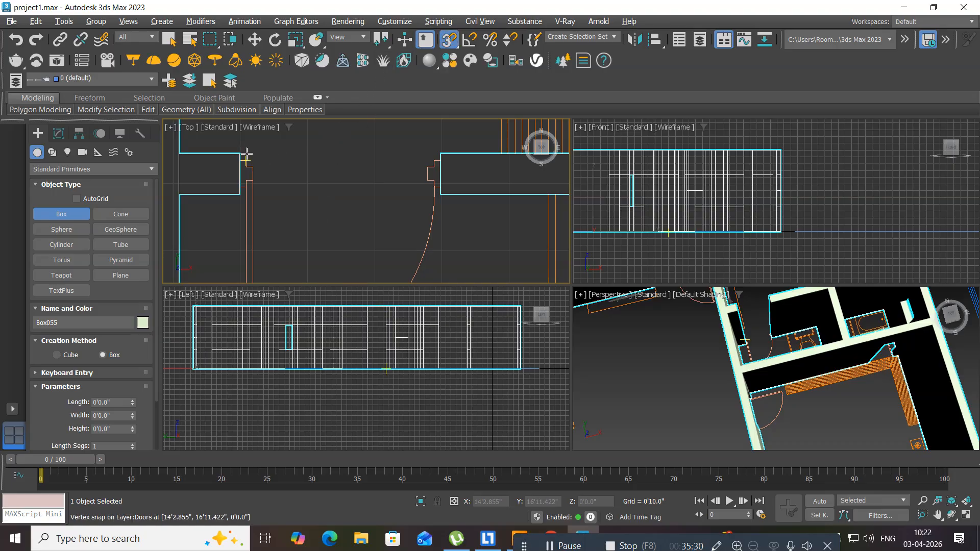
pyautogui.moveTo(239, 152); pyautogui.dragTo(443, 191)
pyautogui.click(299, 159)
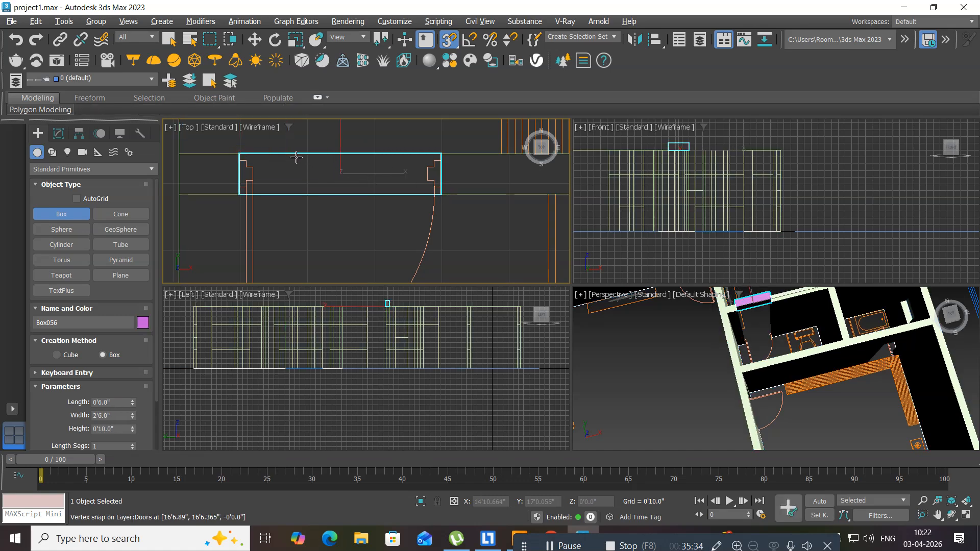
# Step: Set the doorway box's height to 3'0" and its Z position to 7'0"
pyautogui.click(254, 39)
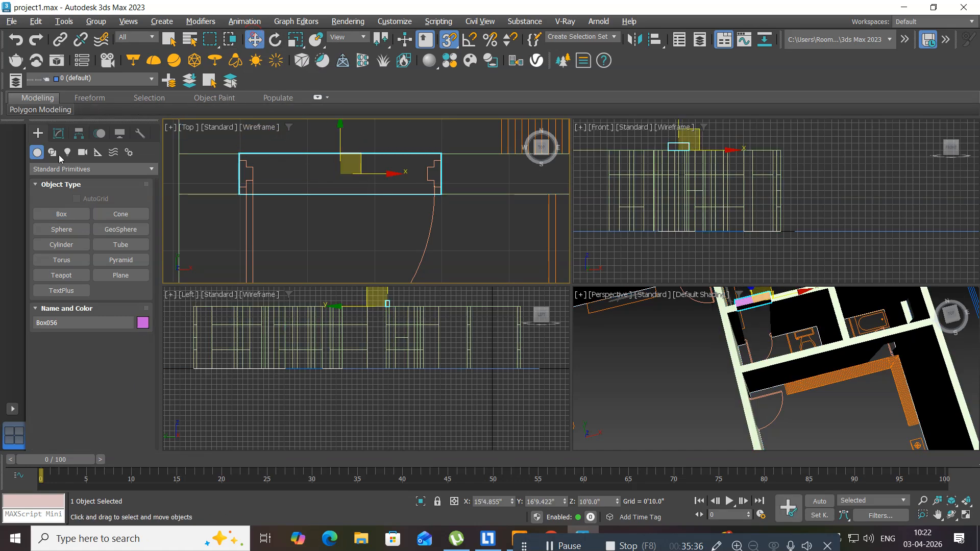
pyautogui.click(59, 133)
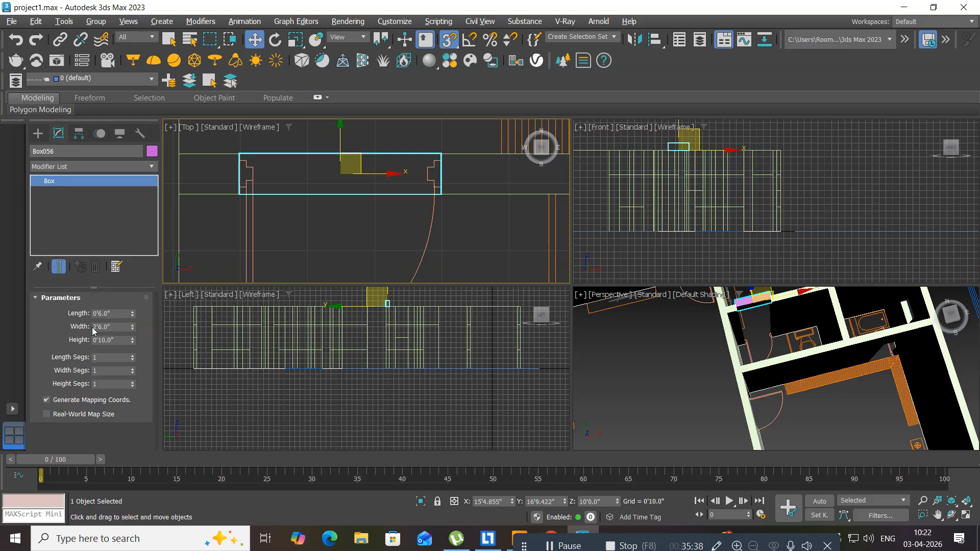
pyautogui.doubleClick(120, 341)
pyautogui.write('3')
pyautogui.press('Return')
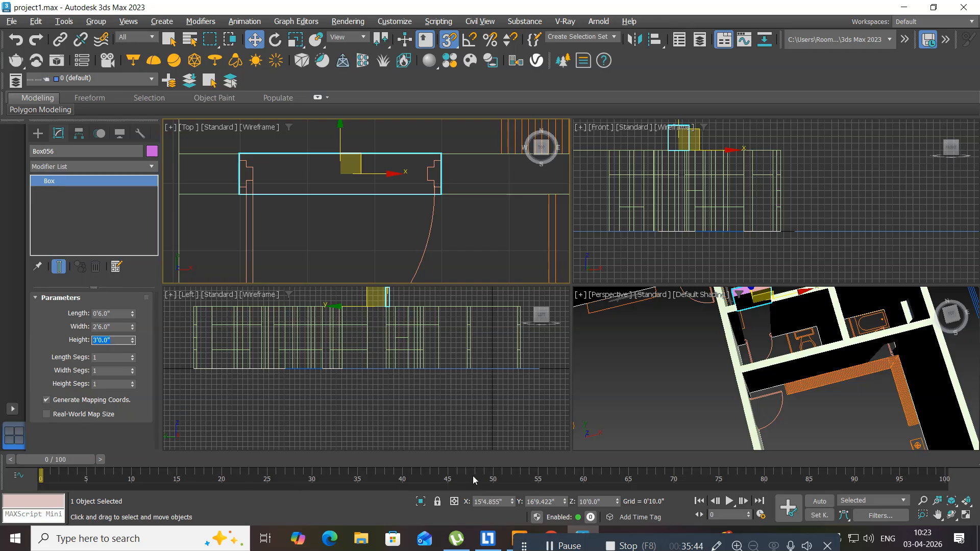
pyautogui.doubleClick(606, 502)
pyautogui.write("7'")
pyautogui.press('Return')
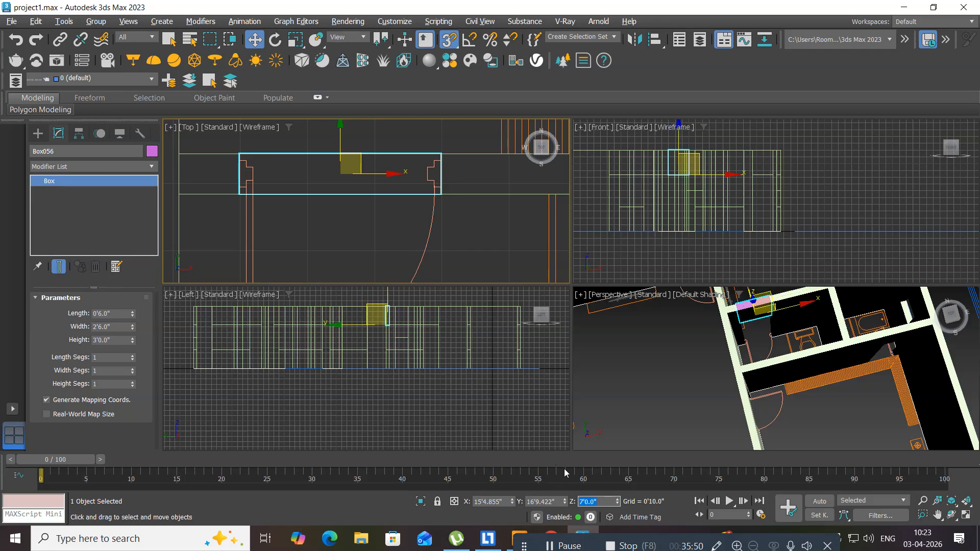
# Step: Attach the purple box above the bathroom doorway to the wall mesh, and leave Attach
pyautogui.moveTo(847, 398); pyautogui.dragTo(792, 402, button='middle')
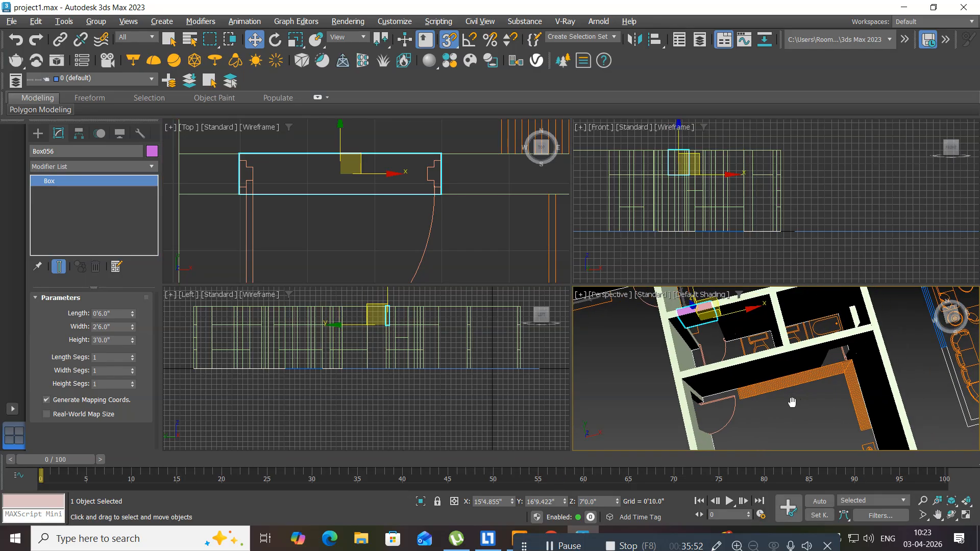
pyautogui.hotkey('alt', 'w')
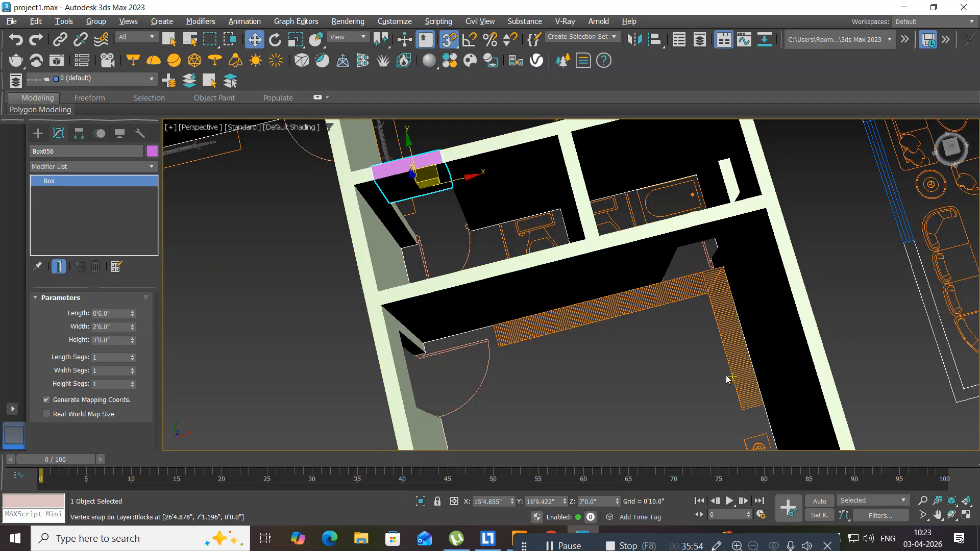
pyautogui.scroll(5, 605, 373)
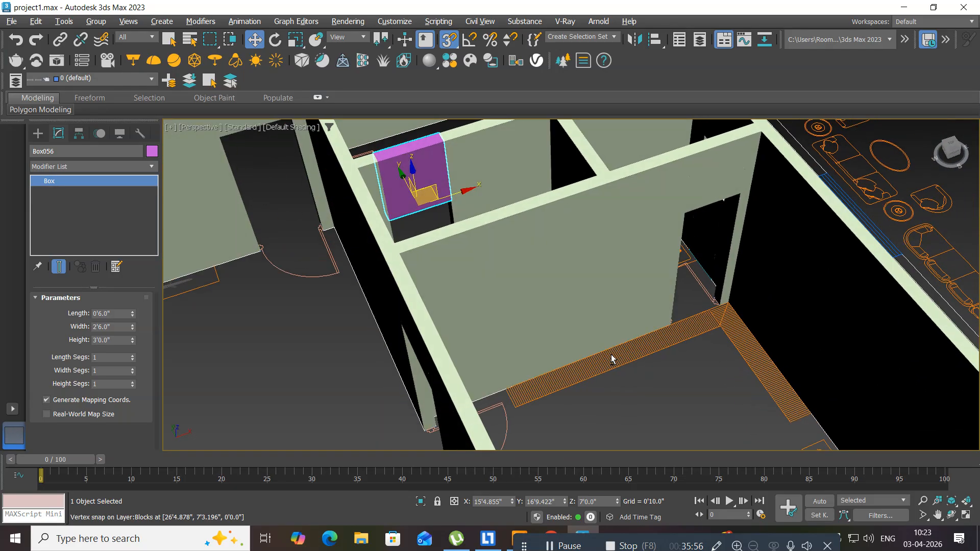
pyautogui.moveTo(549, 282); pyautogui.dragTo(566, 364, button='middle')
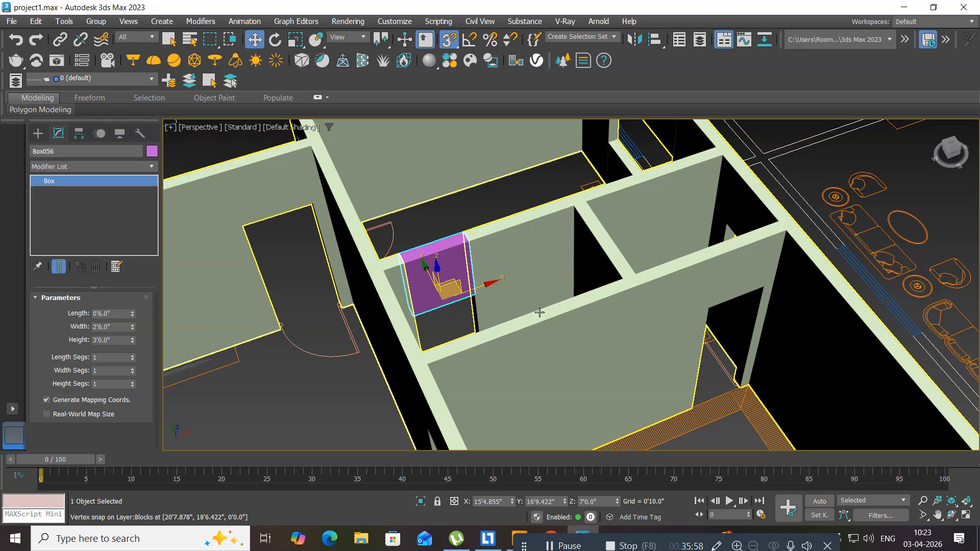
pyautogui.click(533, 338)
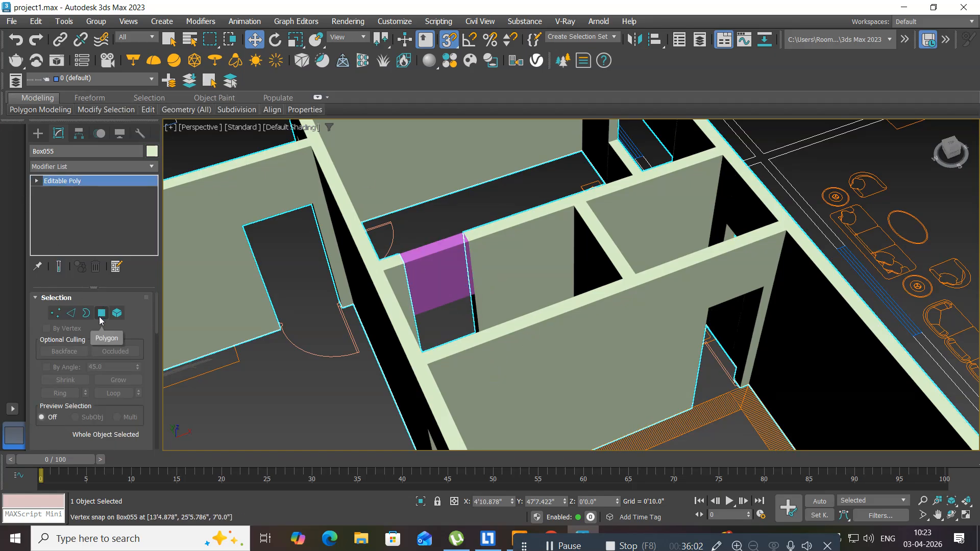
pyautogui.moveTo(119, 331); pyautogui.dragTo(114, 97)
pyautogui.click(56, 339)
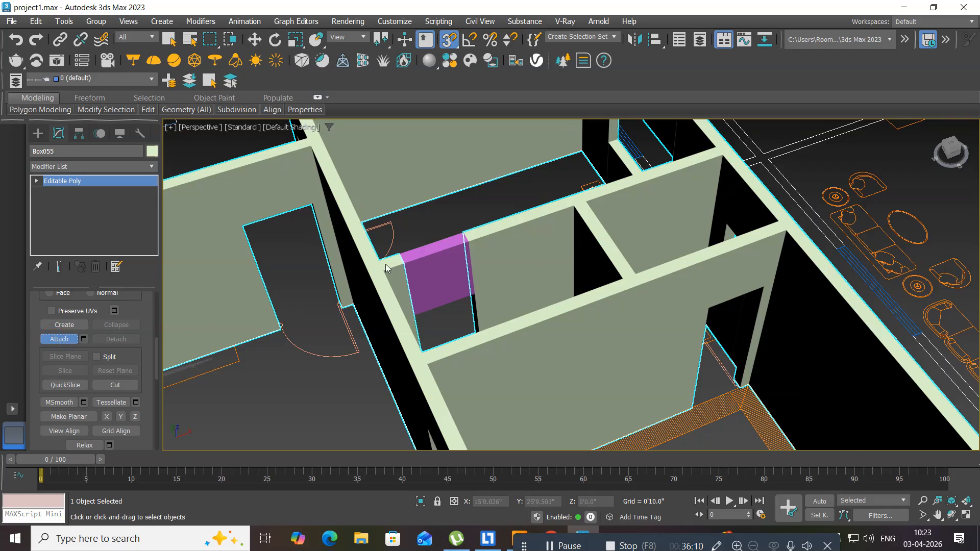
pyautogui.click(415, 269)
pyautogui.click(52, 339)
pyautogui.press('w')
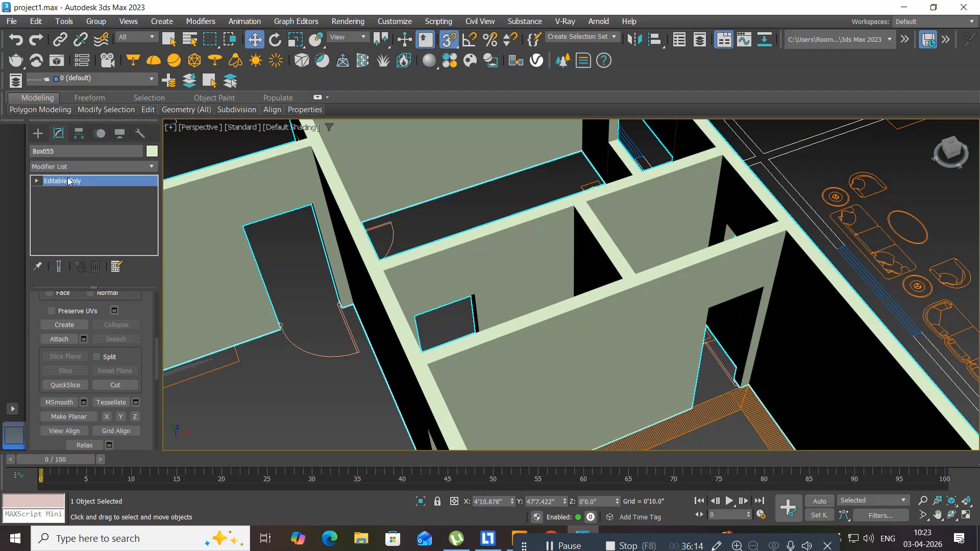
# Step: Examine the vertices and outer sides of the whole wall mesh, and return to the object level
pyautogui.press('1')
pyautogui.scroll(-5, 436, 316)
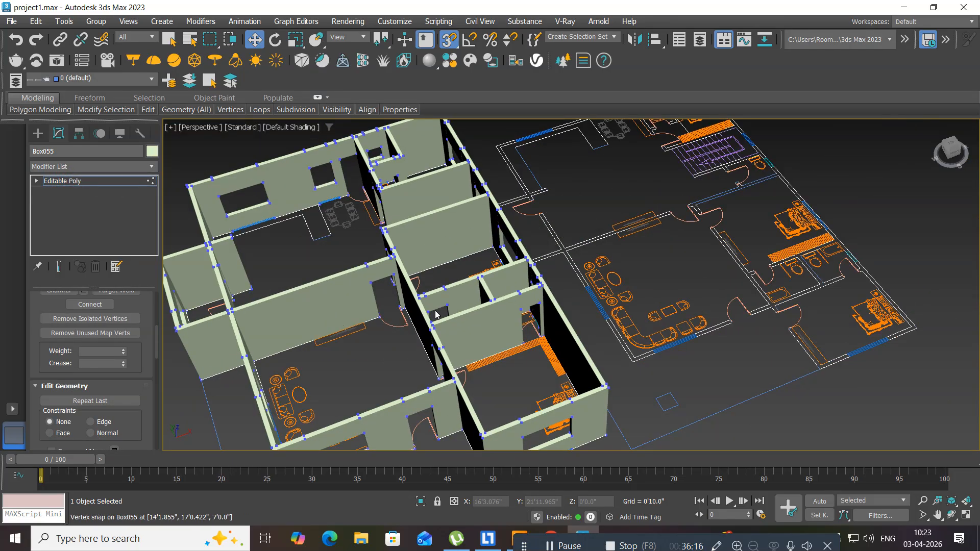
pyautogui.scroll(3, 361, 388)
pyautogui.scroll(3, 390, 386)
pyautogui.keyDown('alt'); pyautogui.moveTo(390, 386); pyautogui.dragTo(449, 339, button='middle'); pyautogui.keyUp('alt')
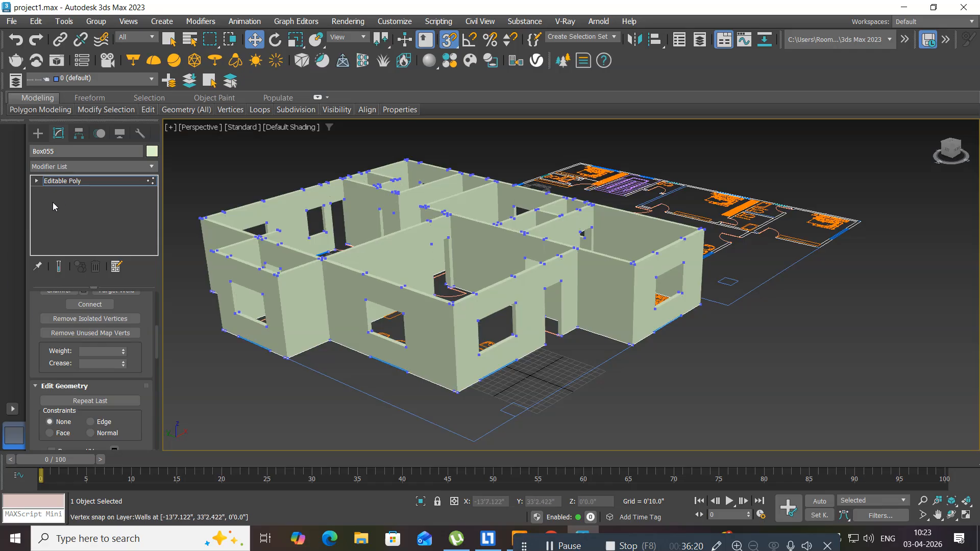
pyautogui.click(75, 182)
pyautogui.moveTo(365, 298); pyautogui.dragTo(423, 313, button='middle')
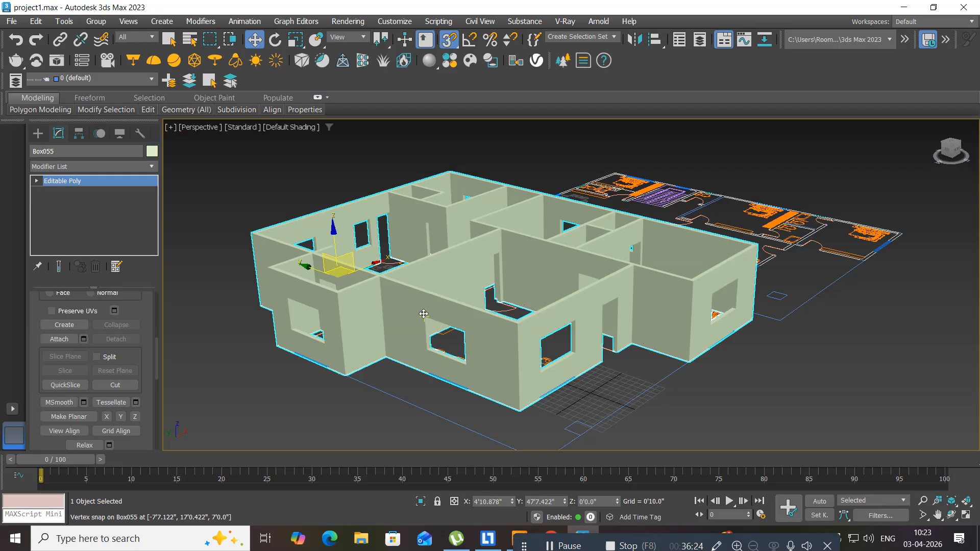